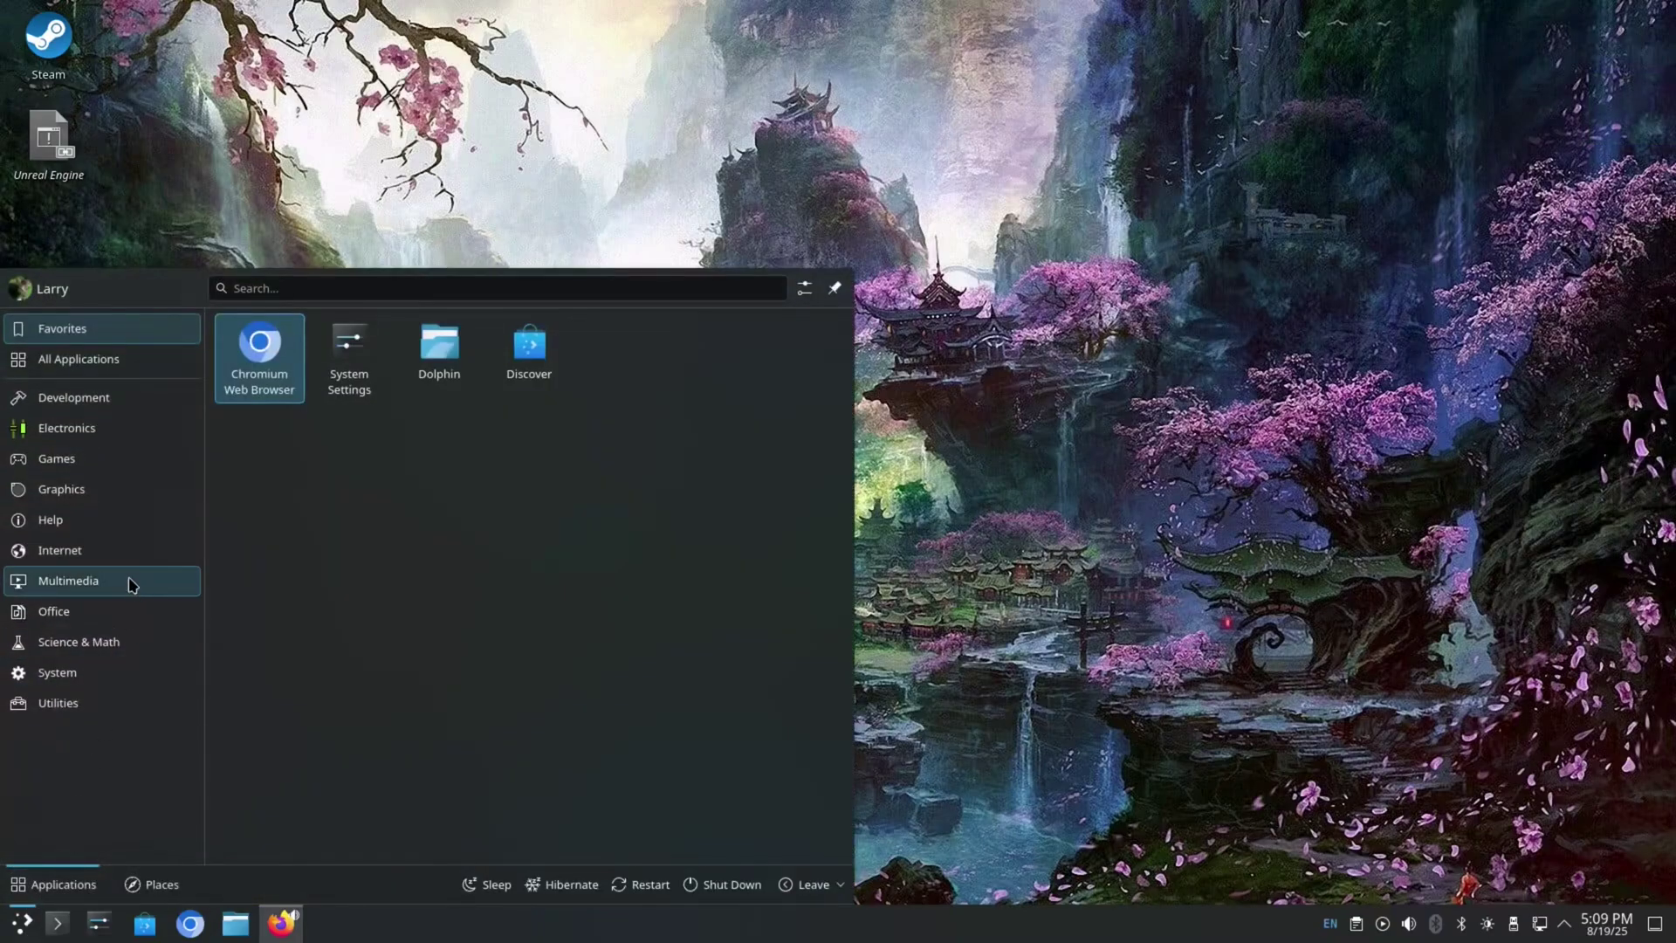
- Launch Firefox ESR from the launcher and search Google for 'debian 13 download'
mouse_move(146, 566)
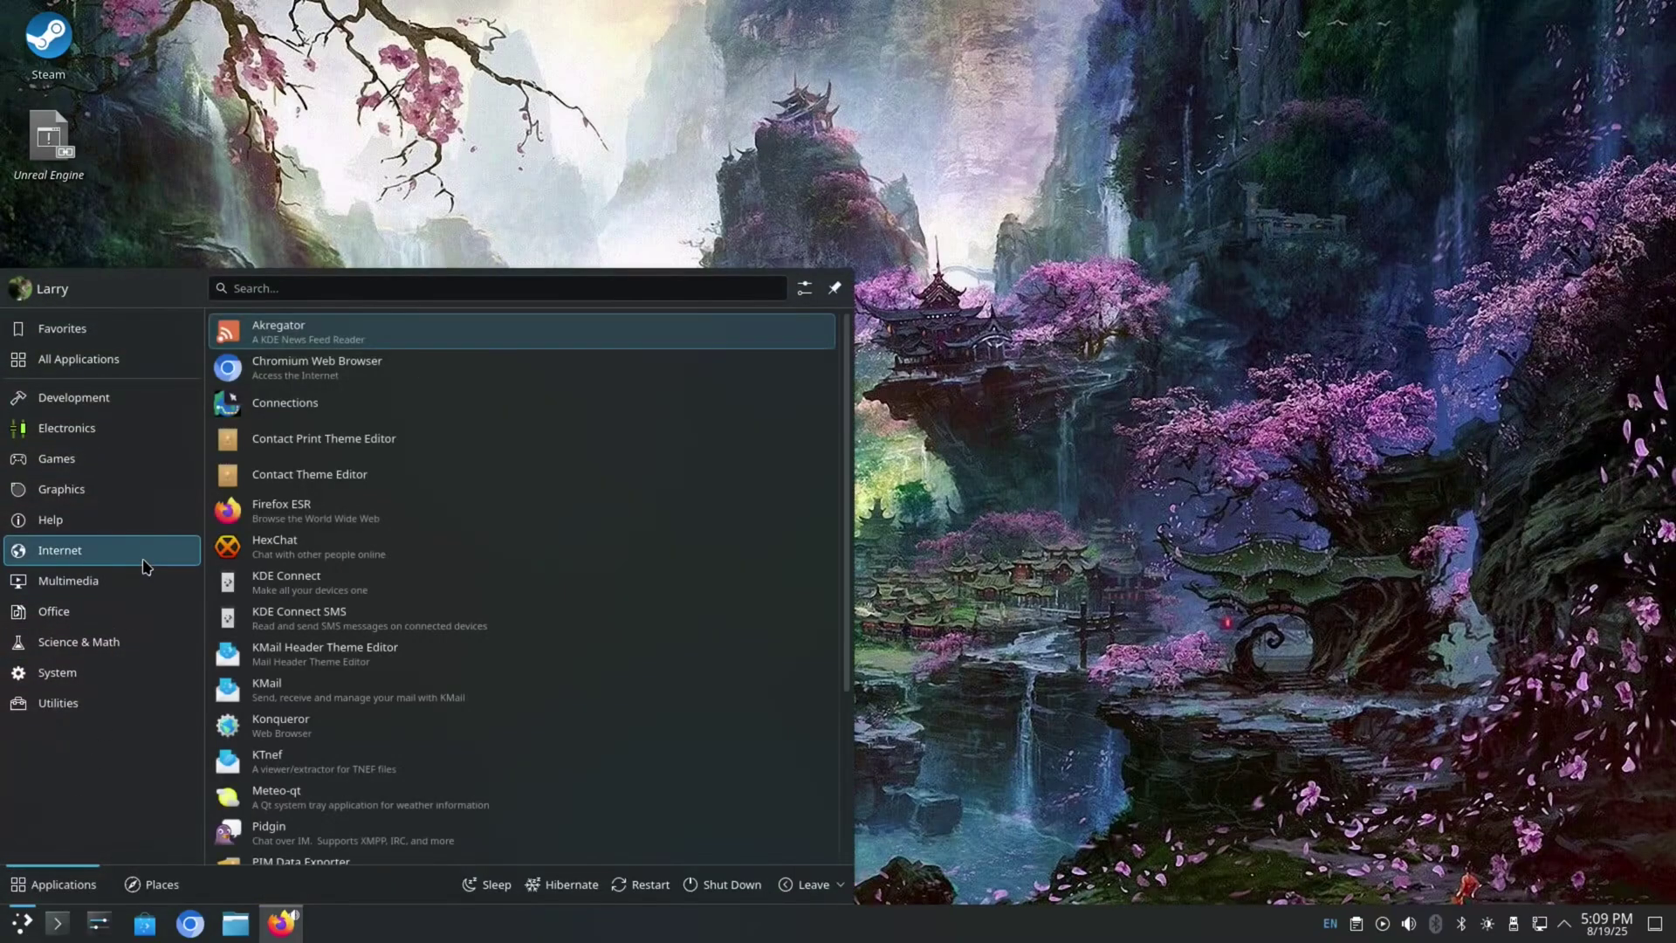
left_click(346, 515)
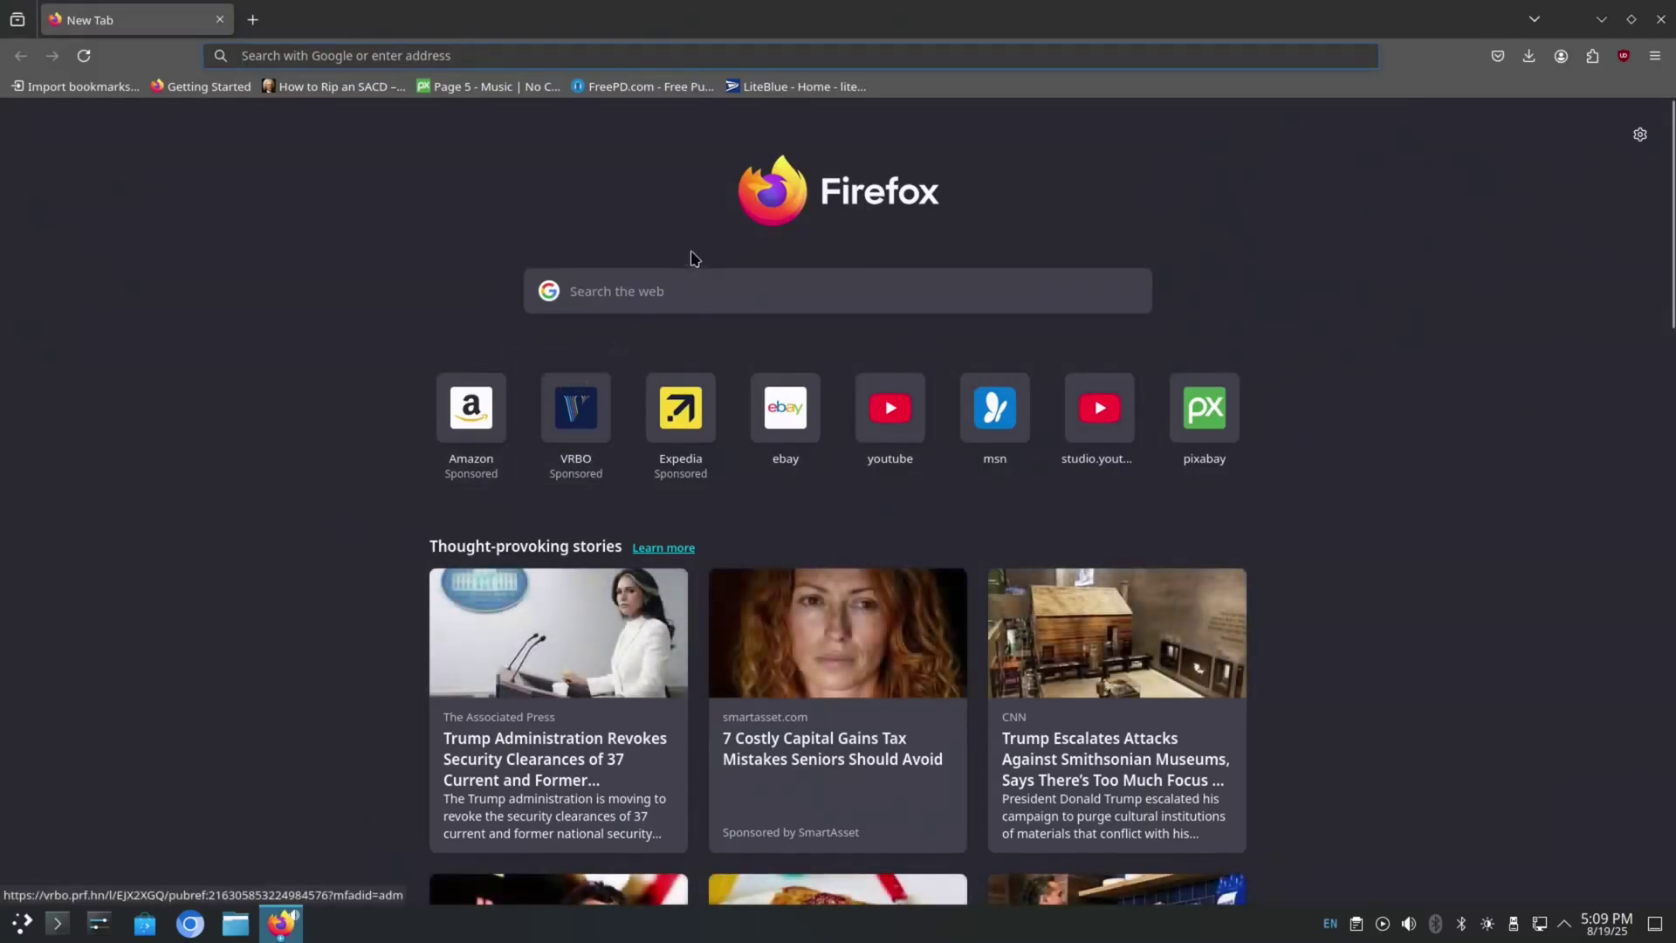
left_click(781, 297)
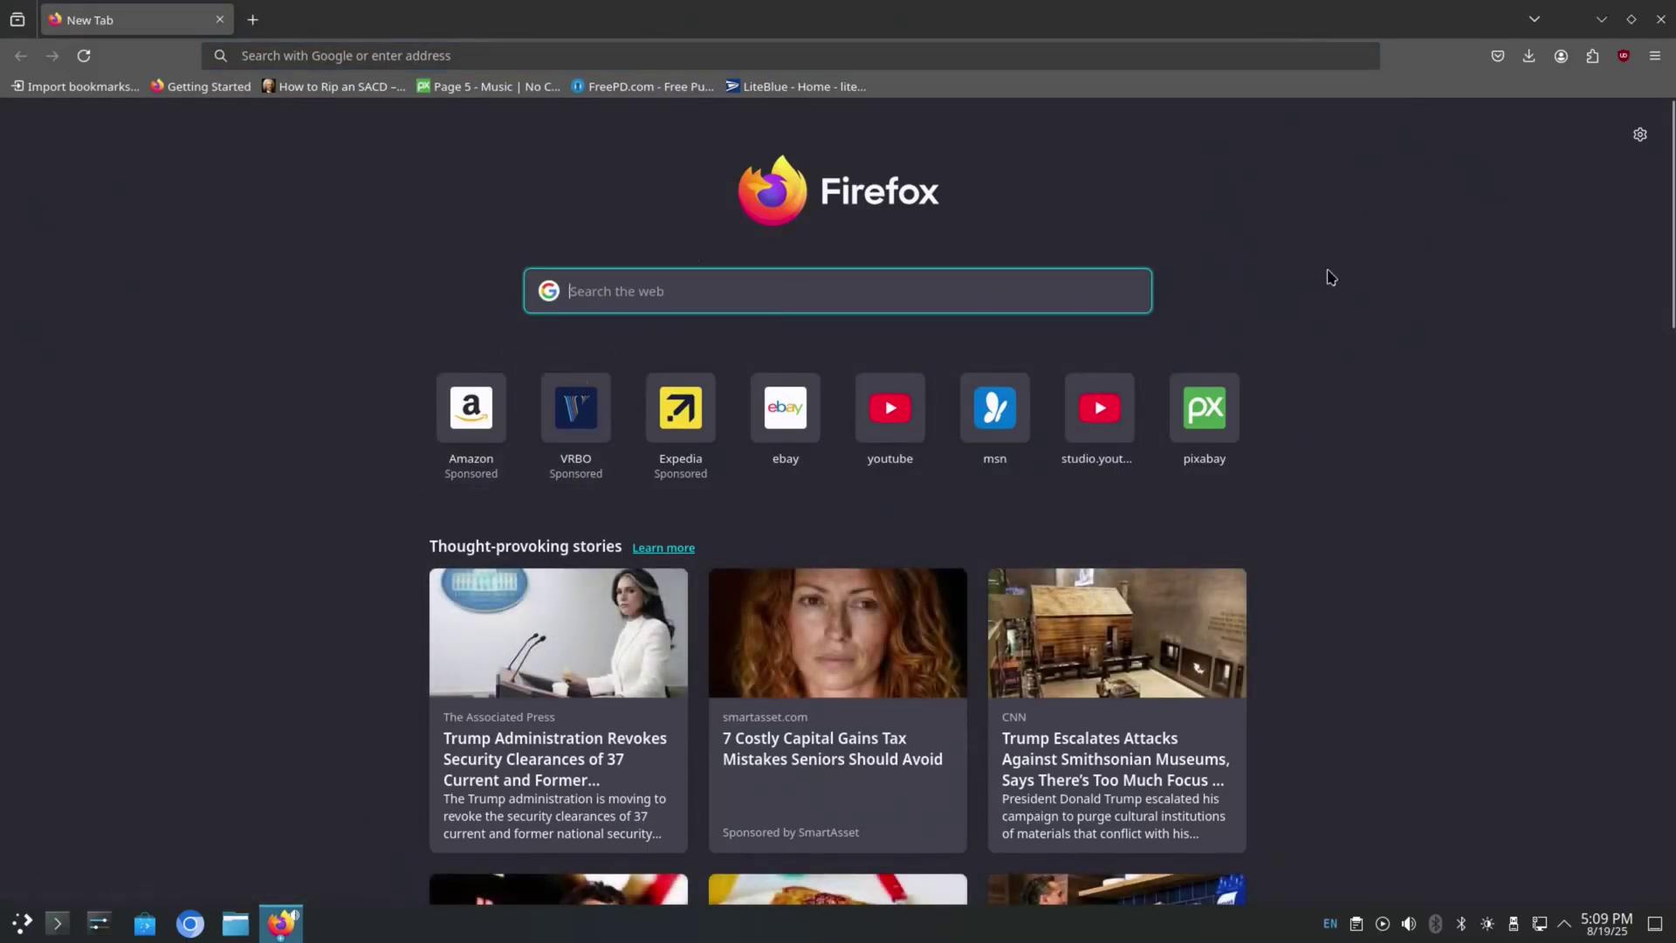
type("deb")
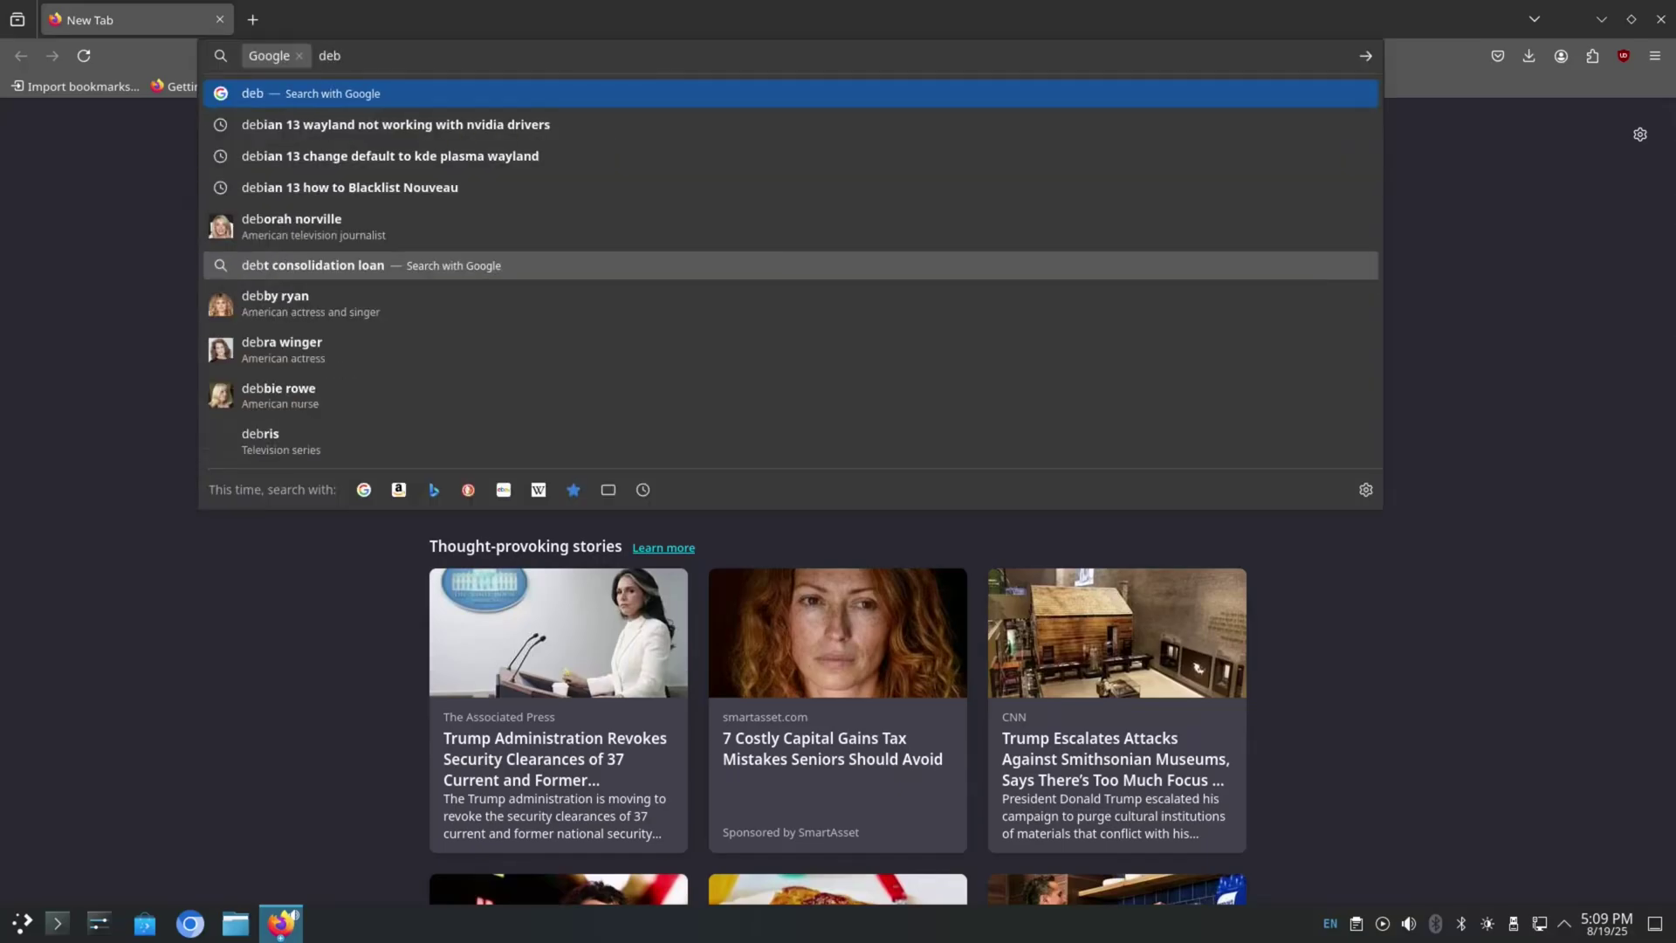
type("ian 13 ")
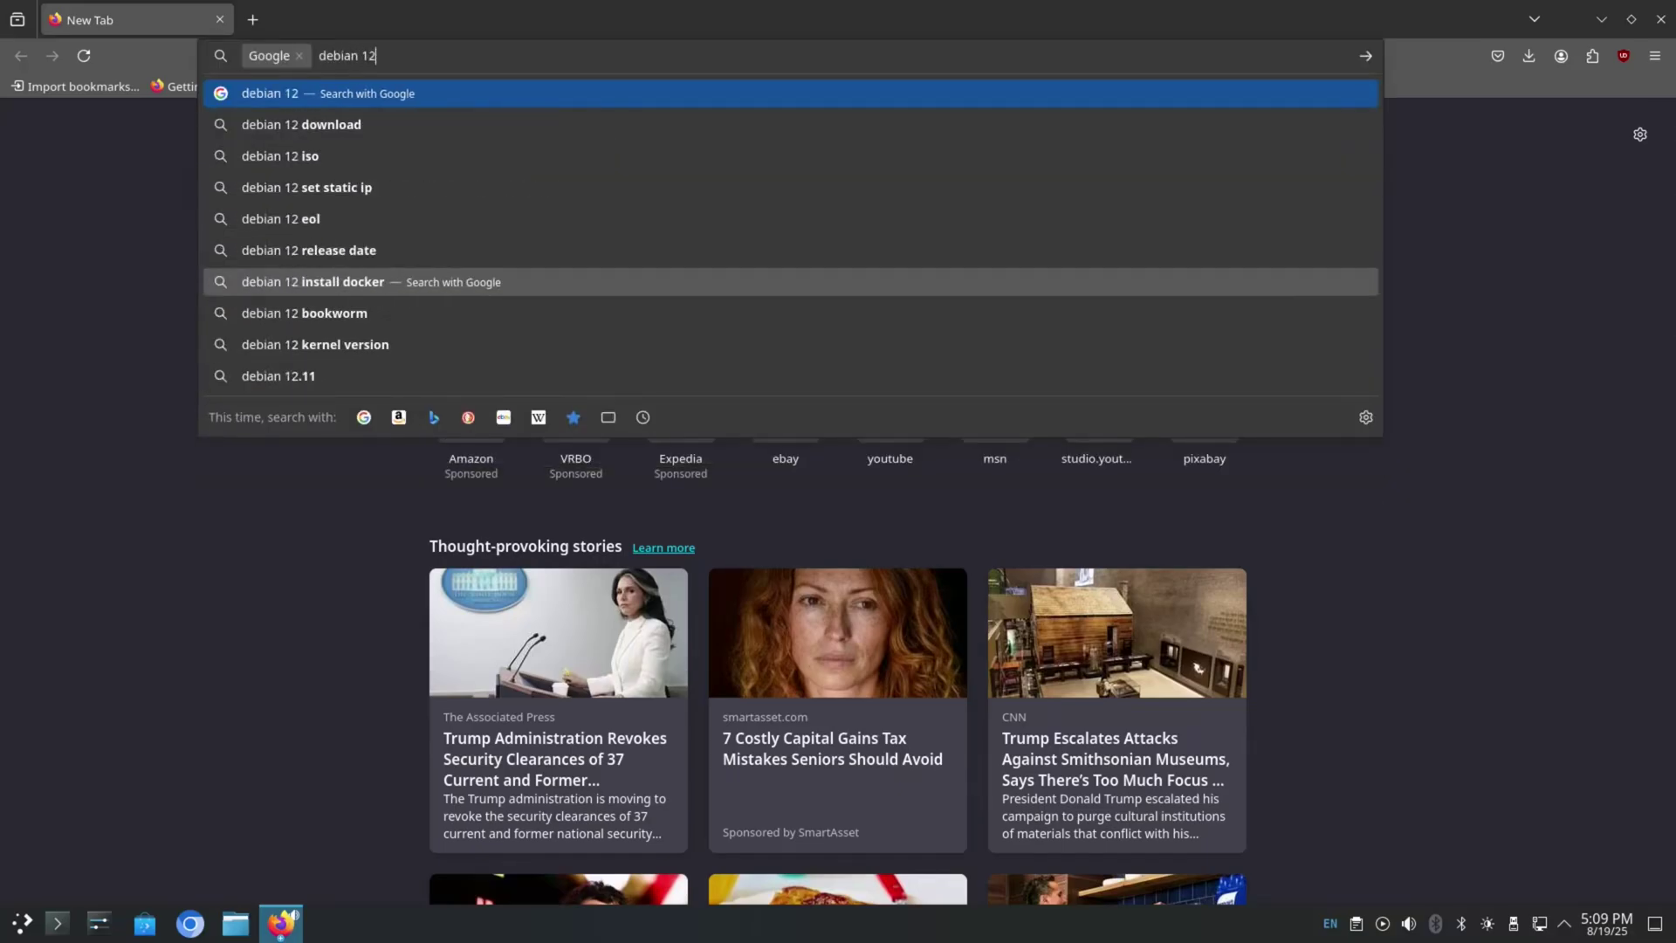
type("download")
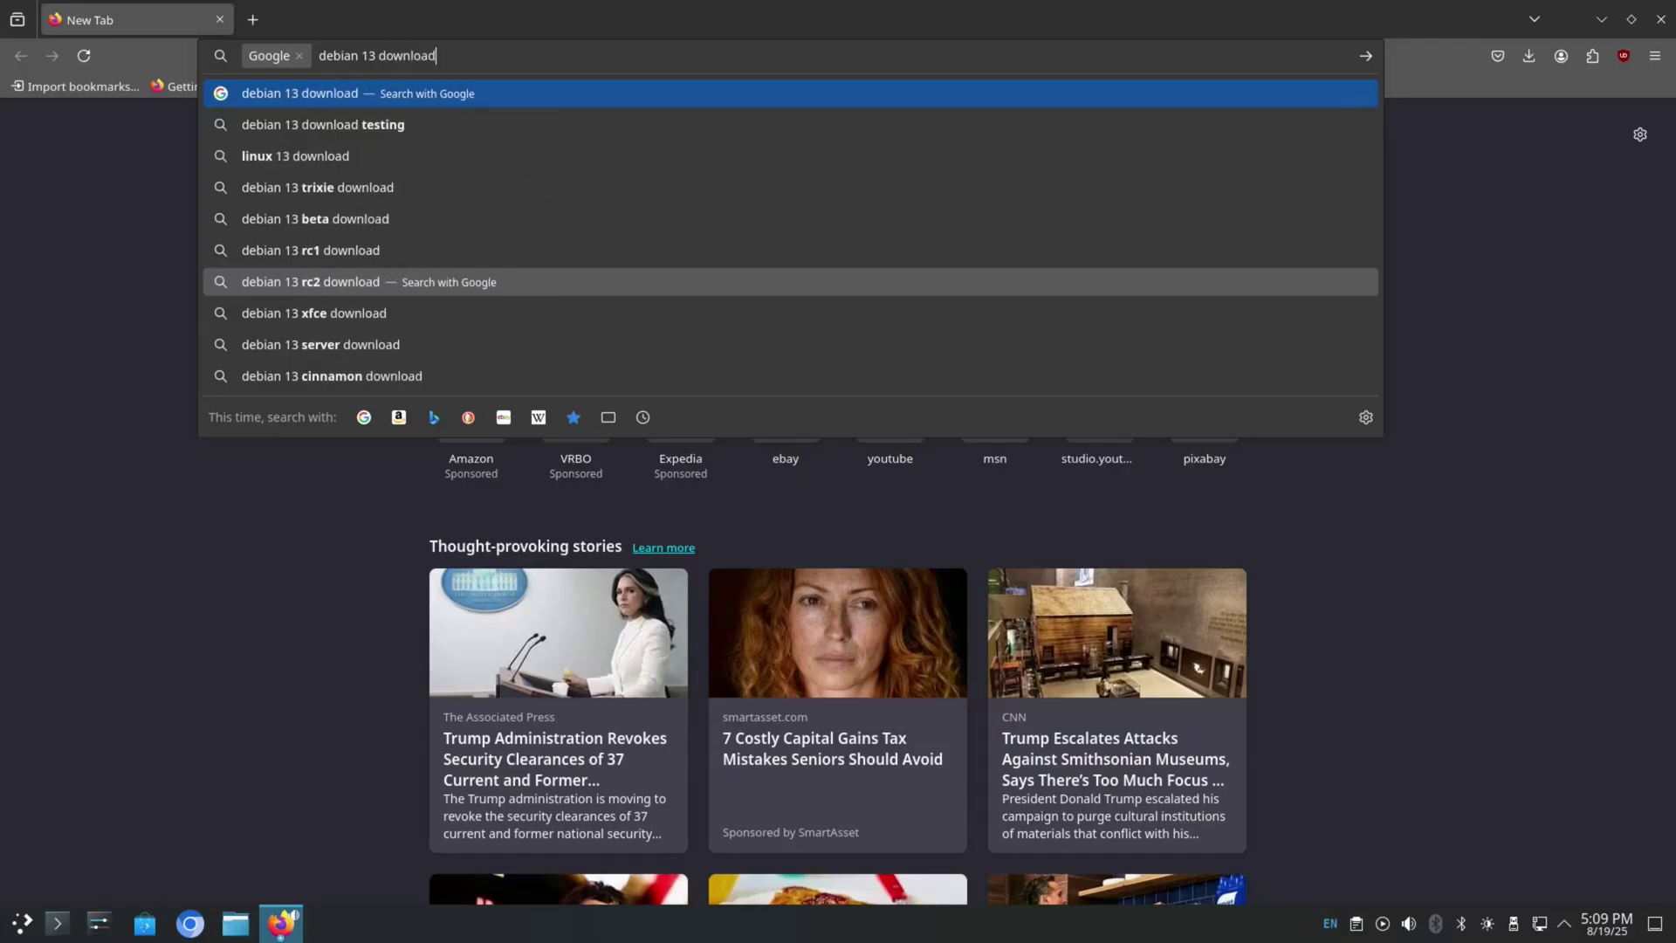
key("Return")
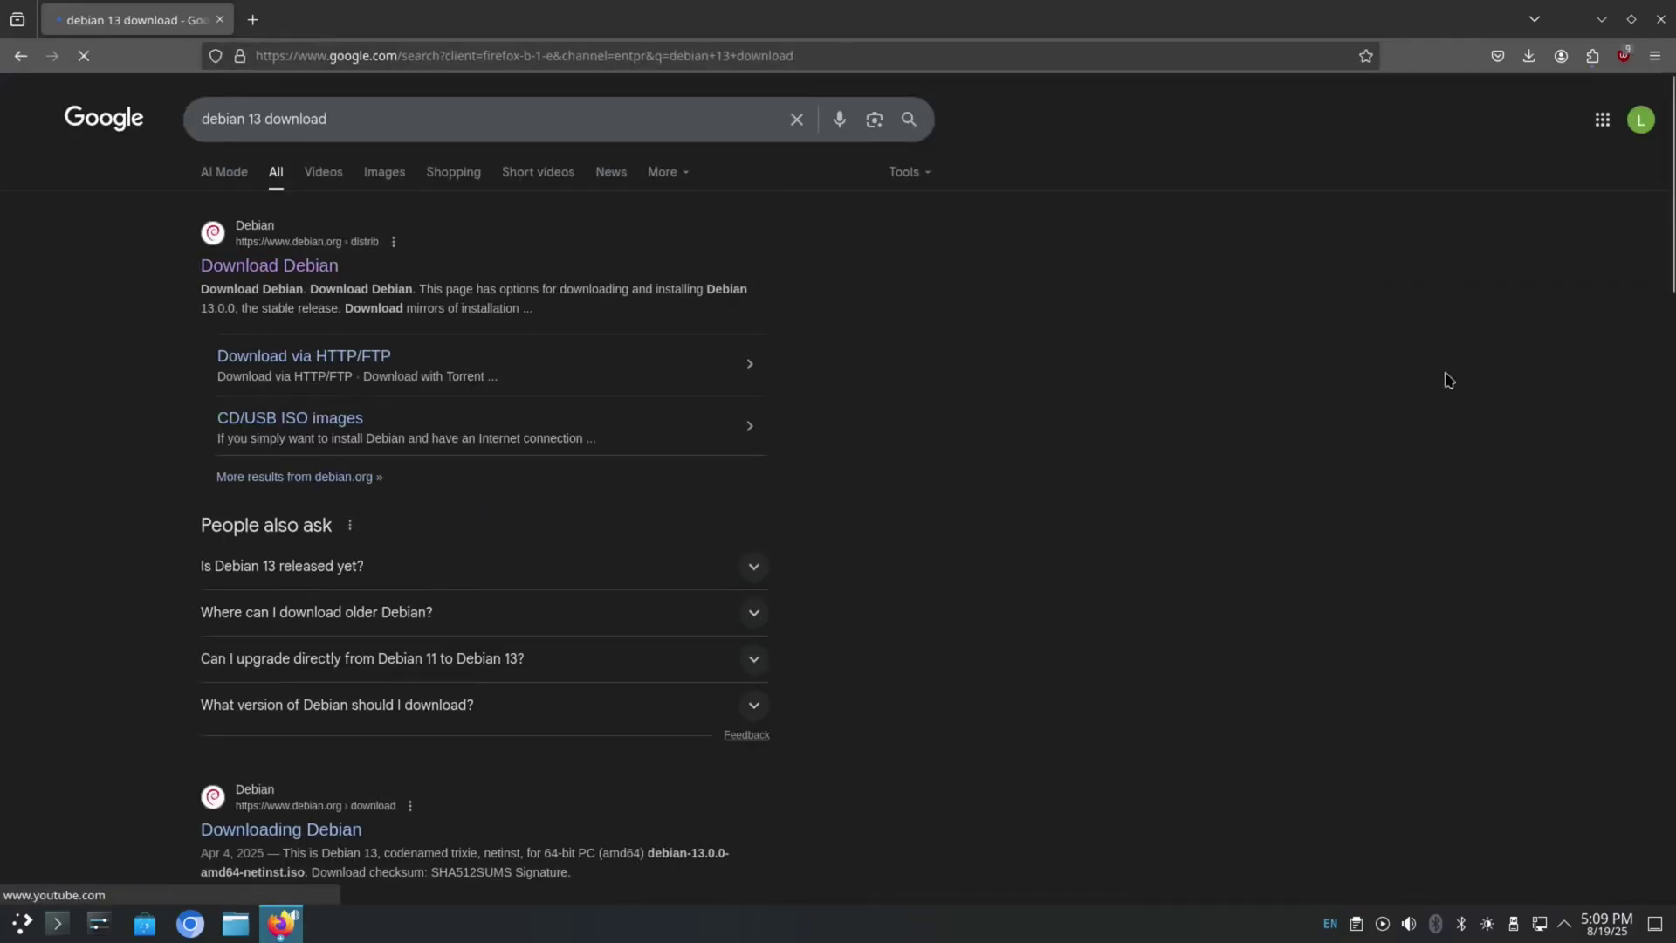
- Open the official Download Debian page and start downloading the Live KDE image
left_click(259, 272)
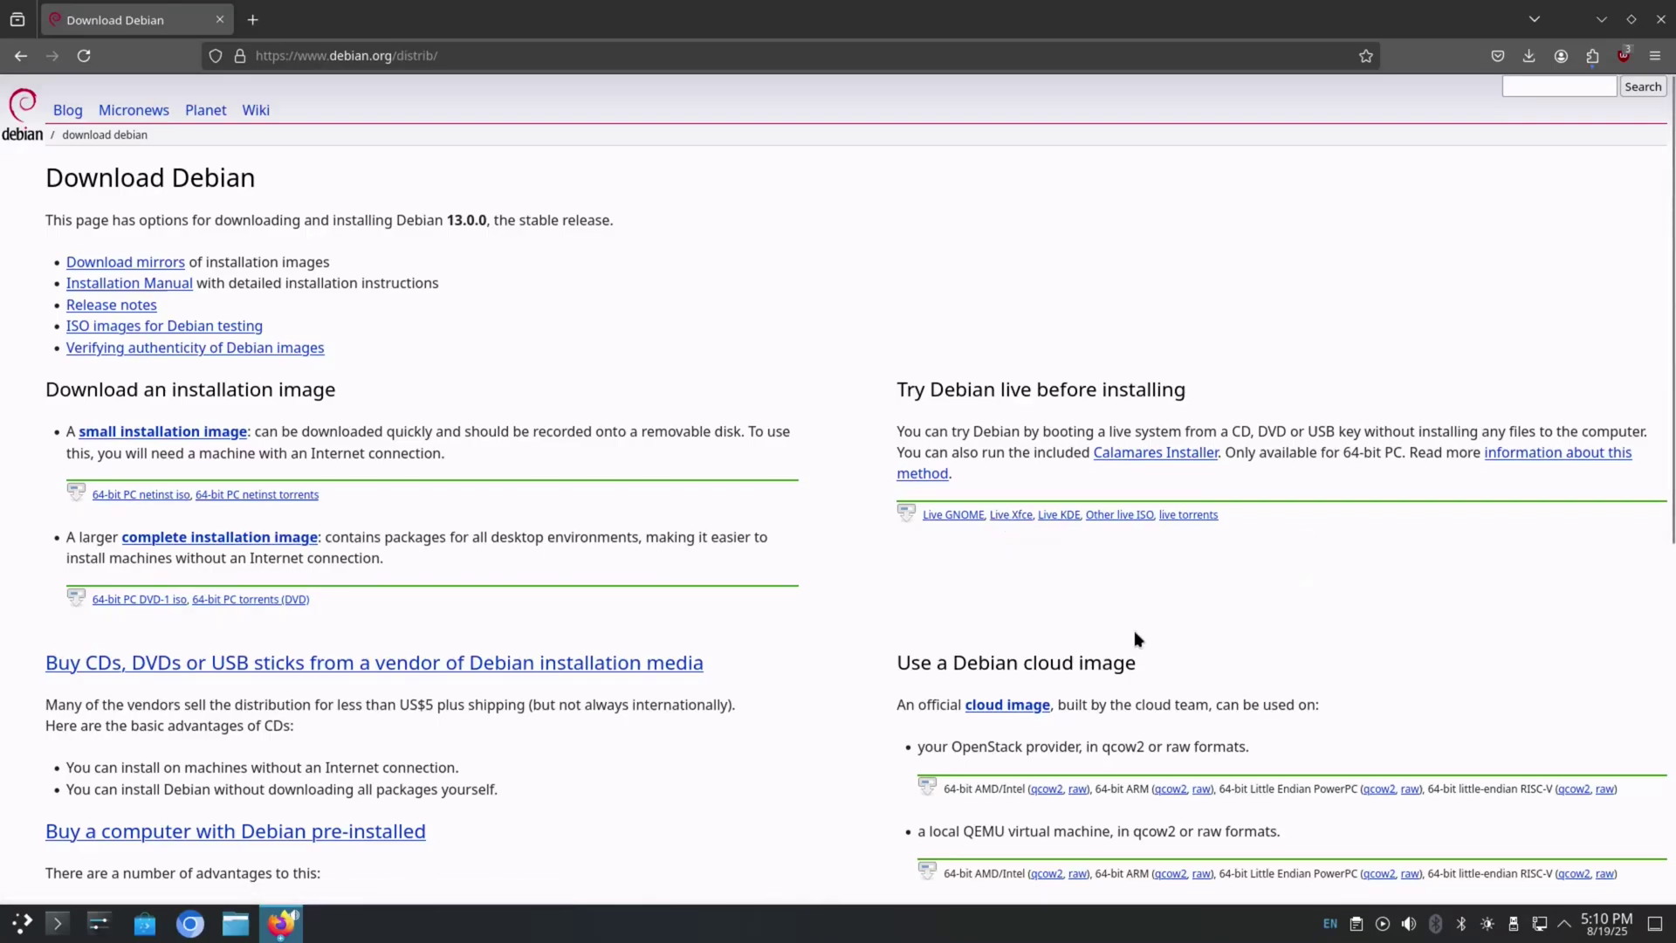
left_click(1066, 522)
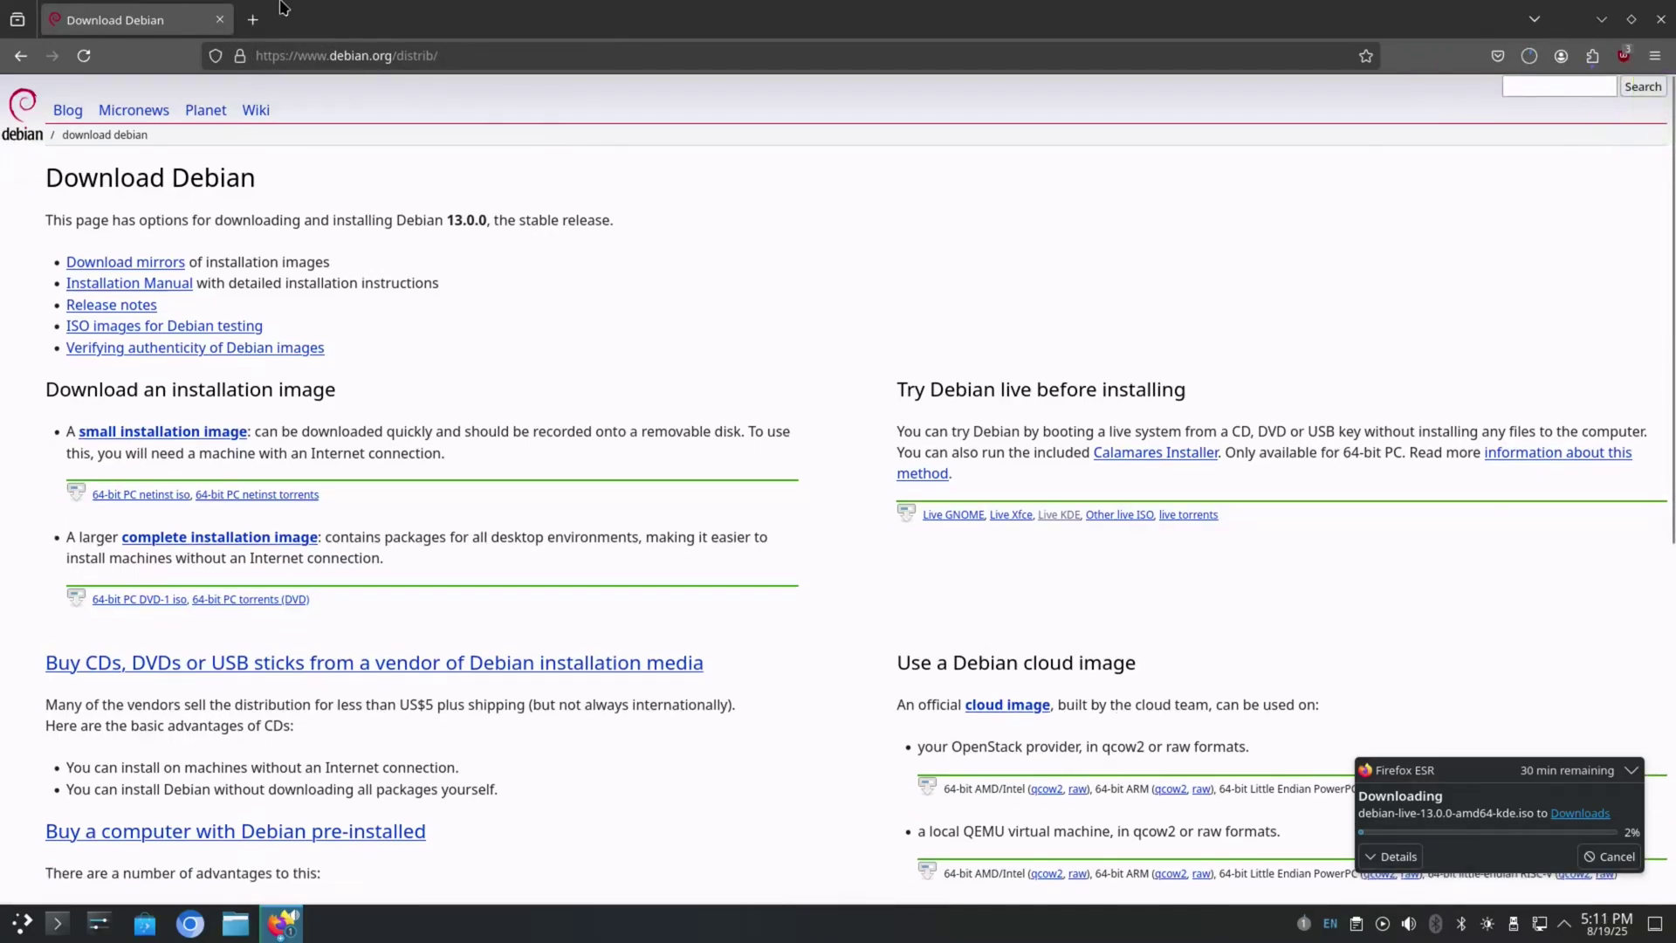
- In a new tab, search for 'balena etcher' and jump to the Etcher download options
left_click(252, 19)
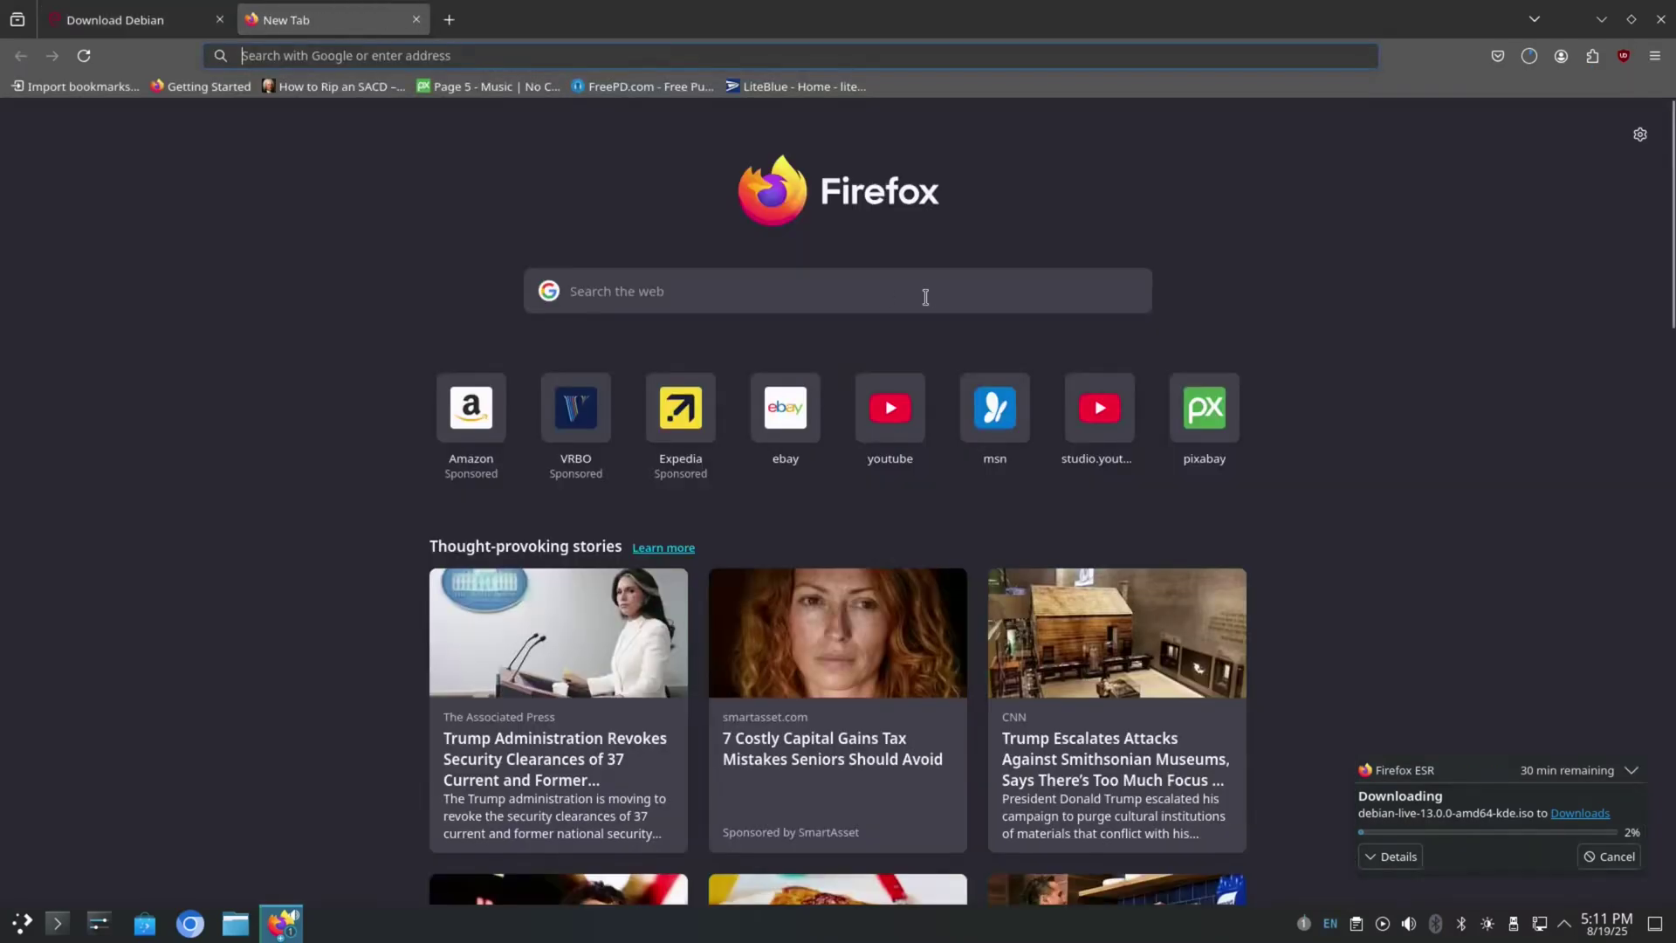
left_click(864, 304)
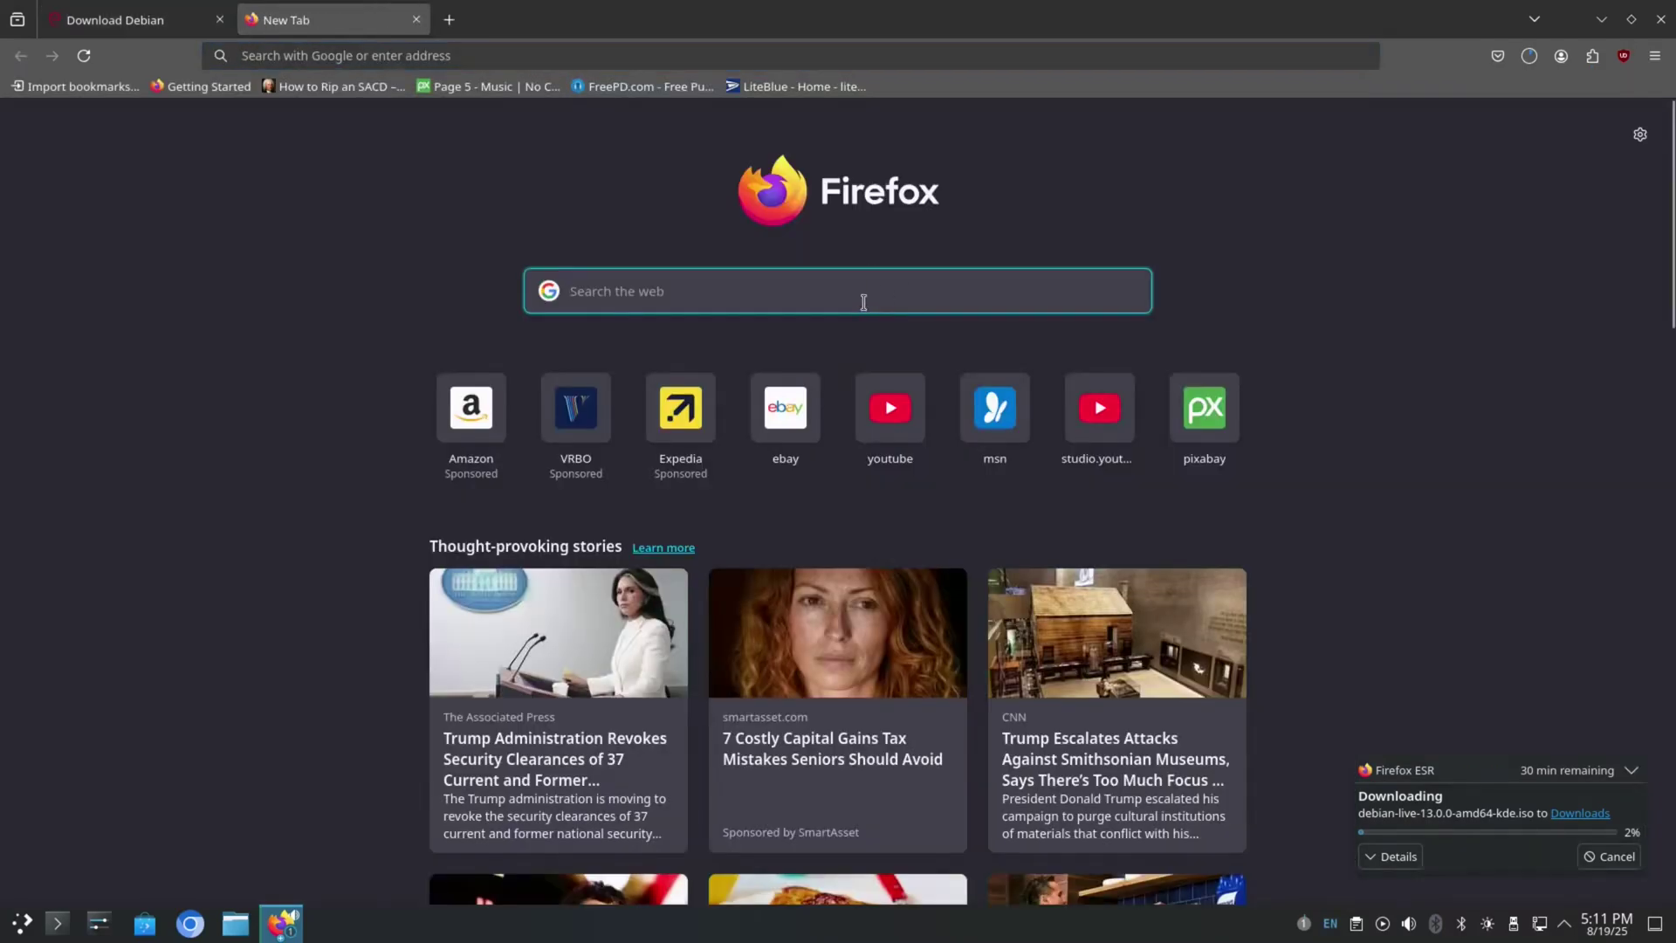
type("bale")
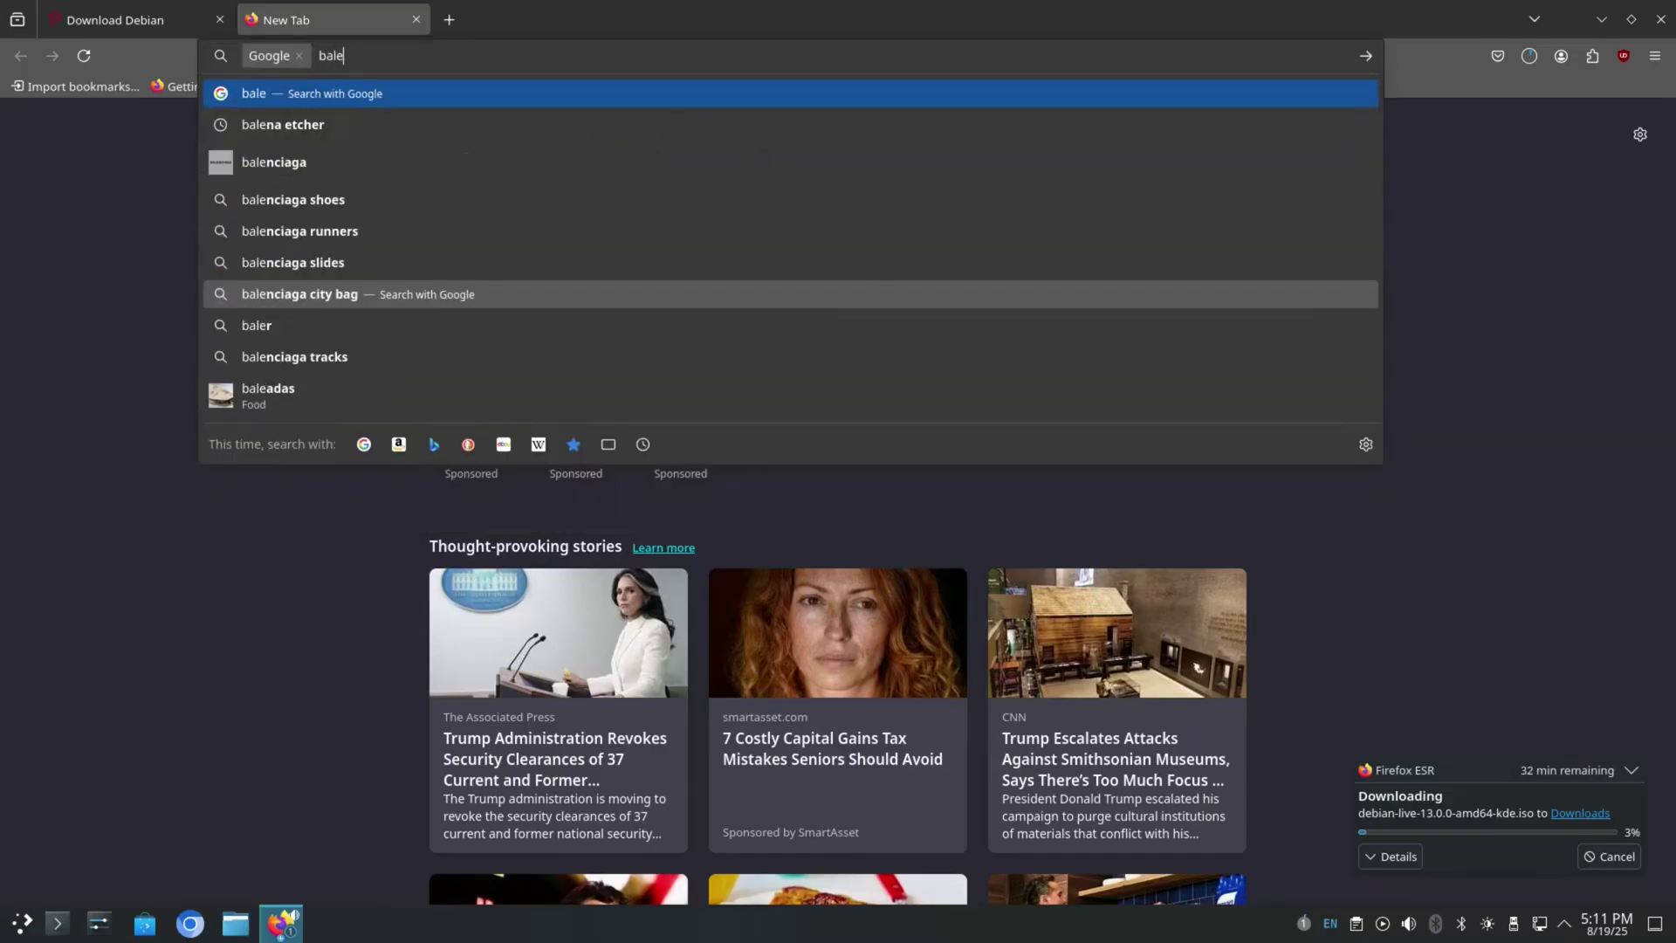
type("na etcher")
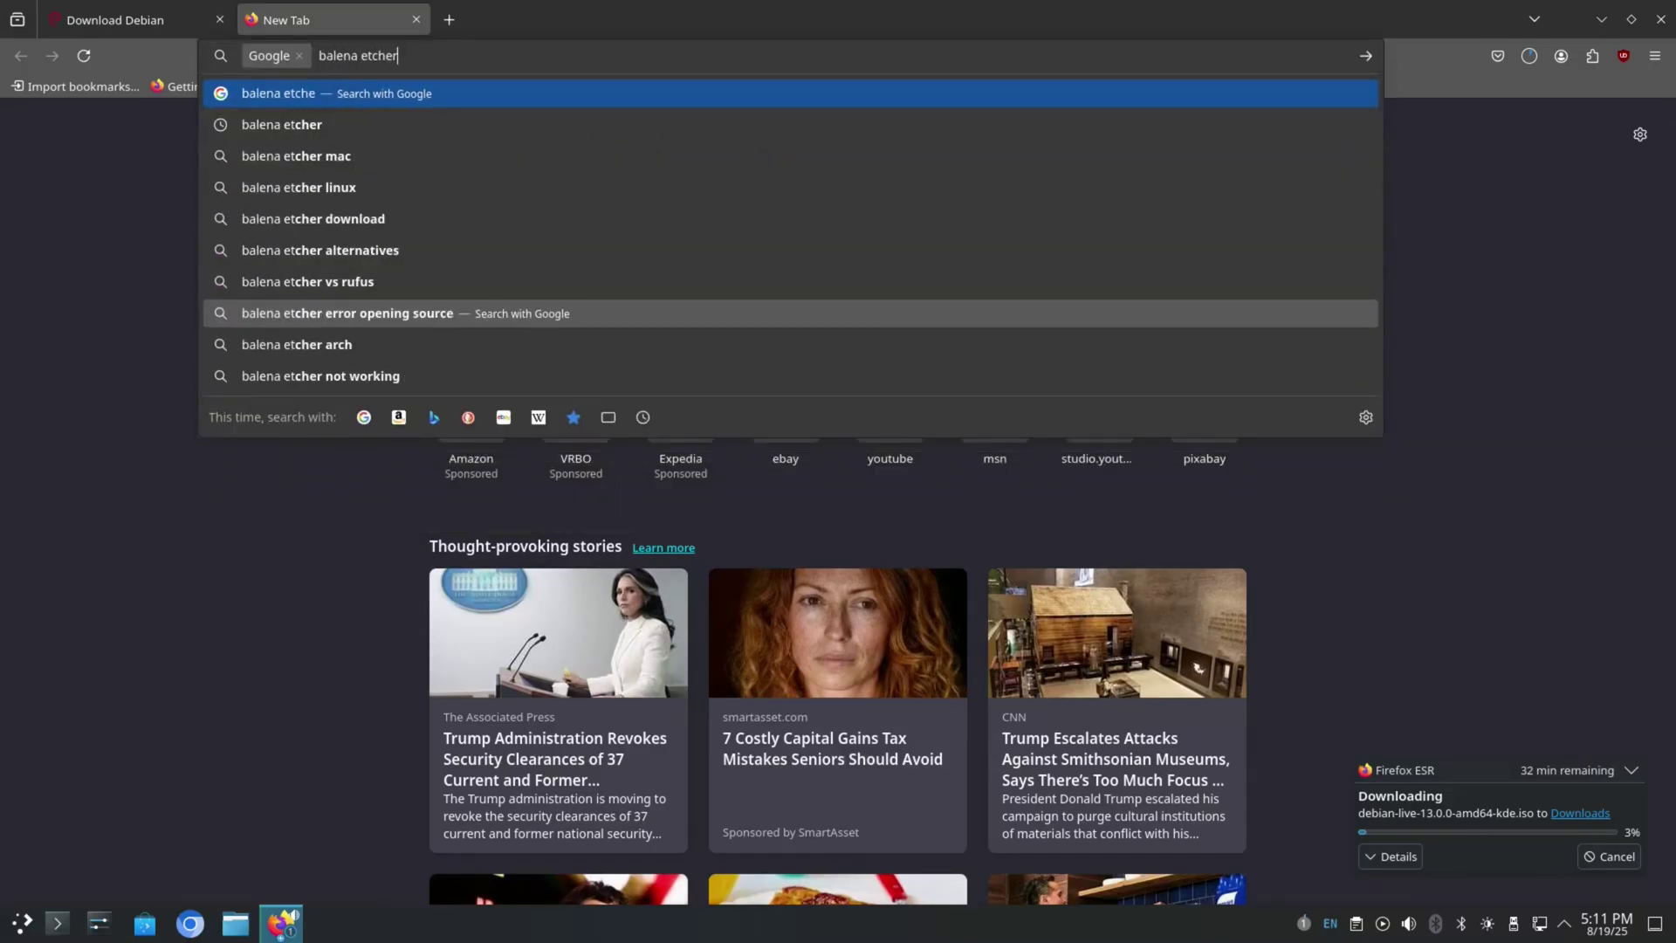
key("Return")
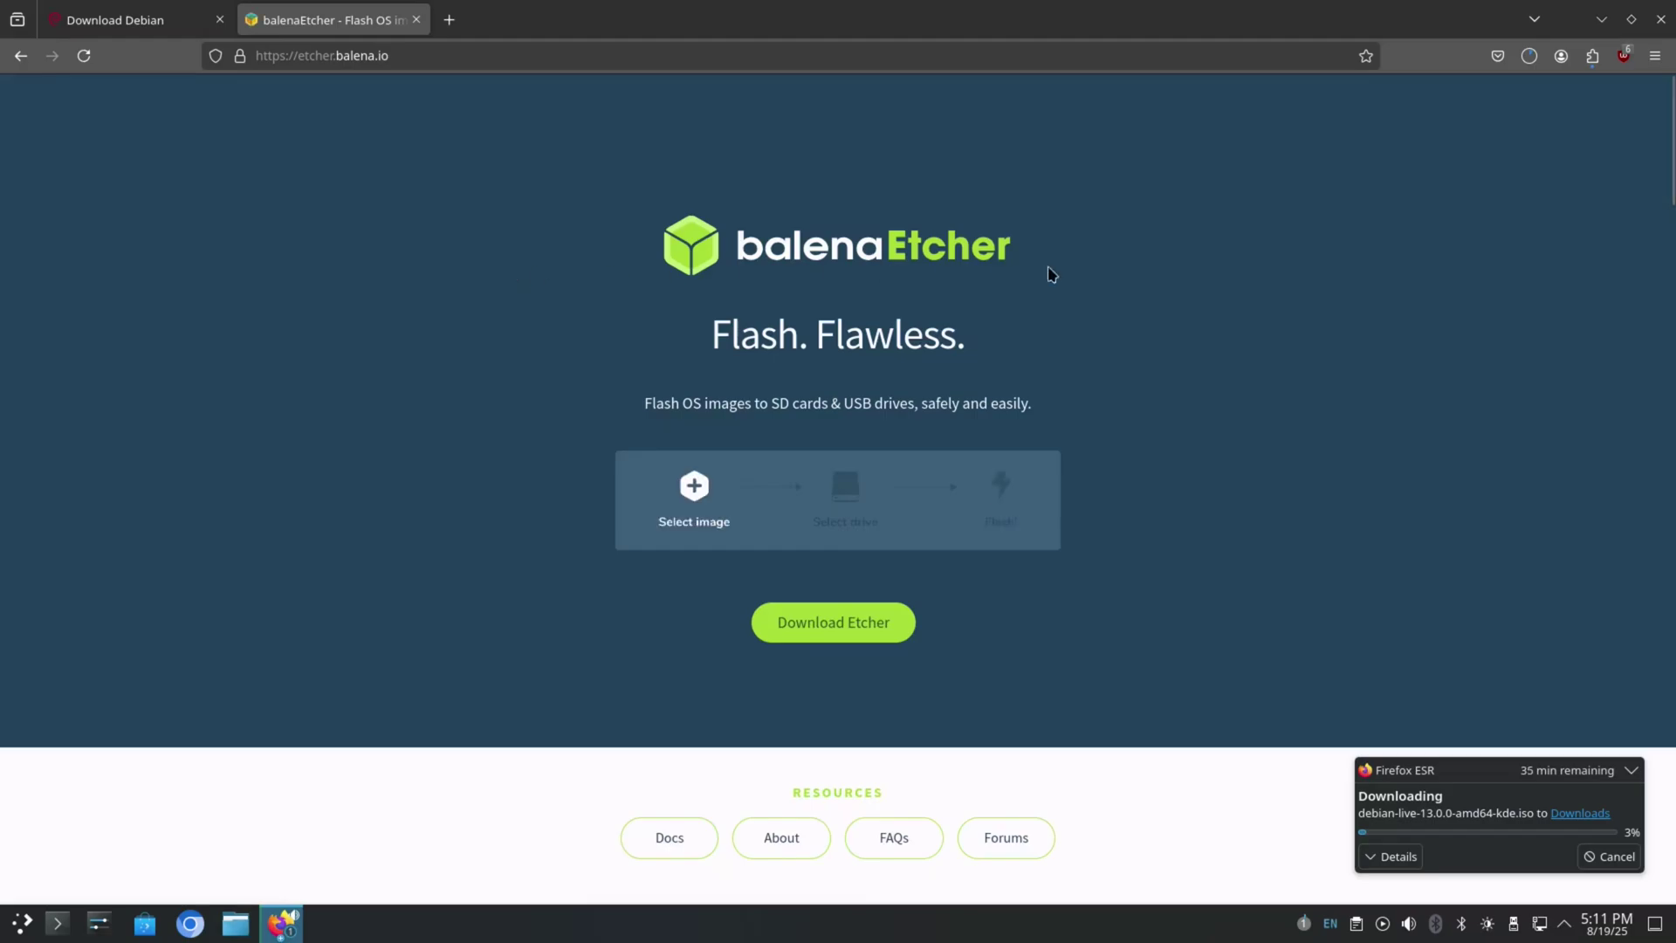
left_click(840, 625)
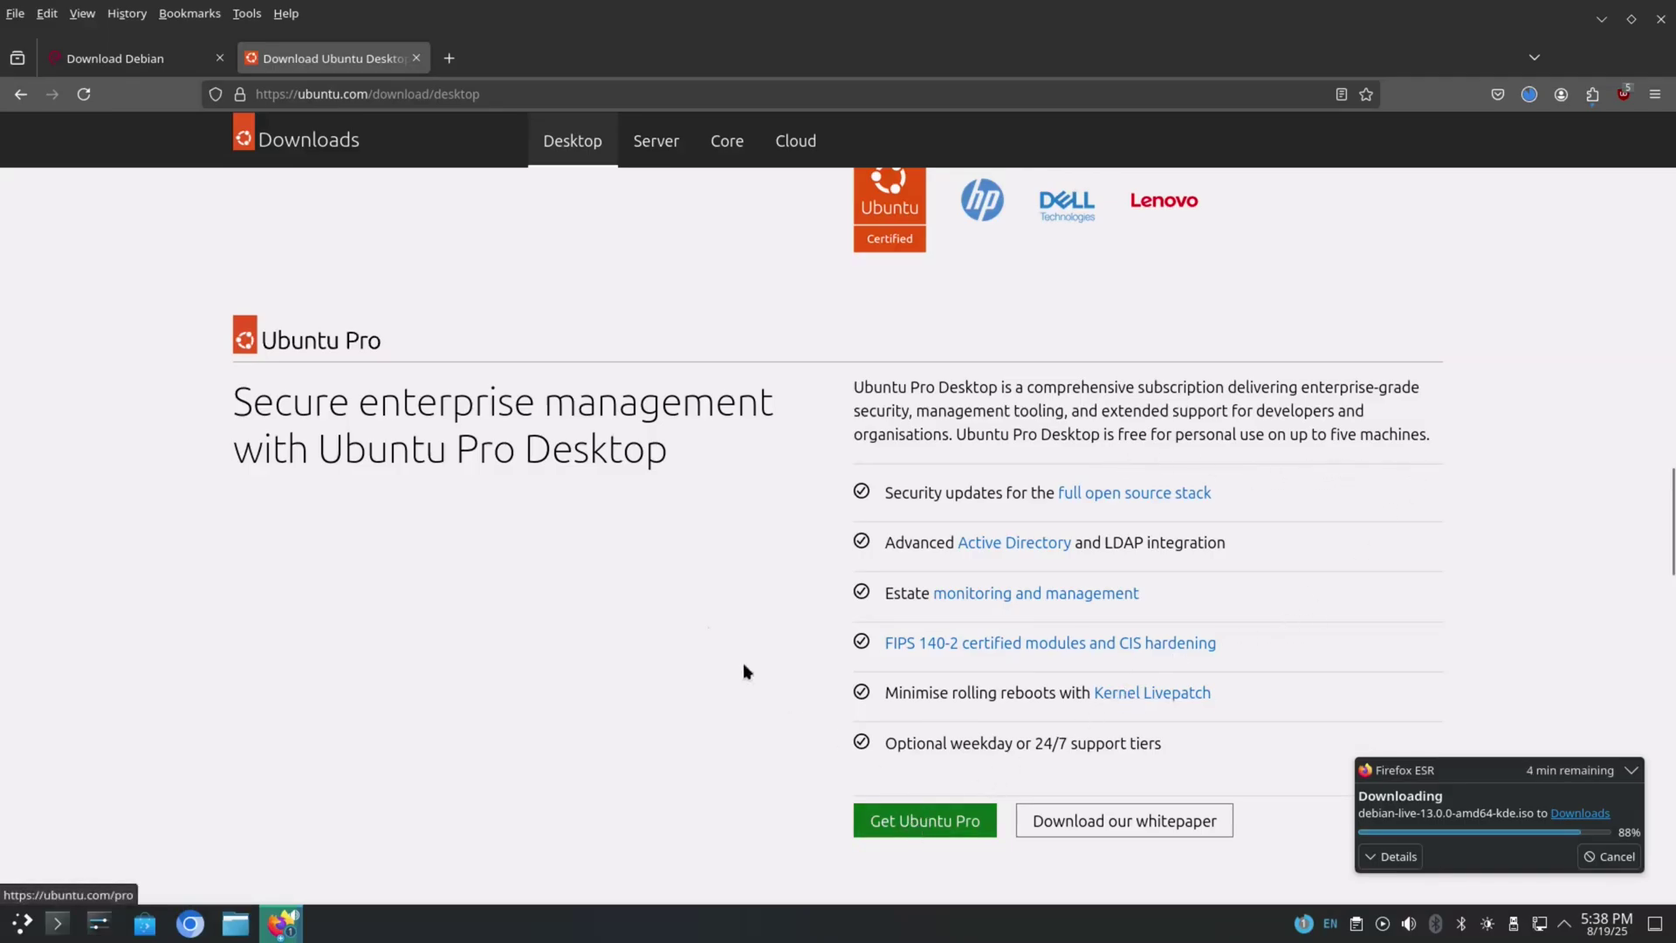
scroll(716, 649, "up", 8)
scroll(709, 640, "up", 10)
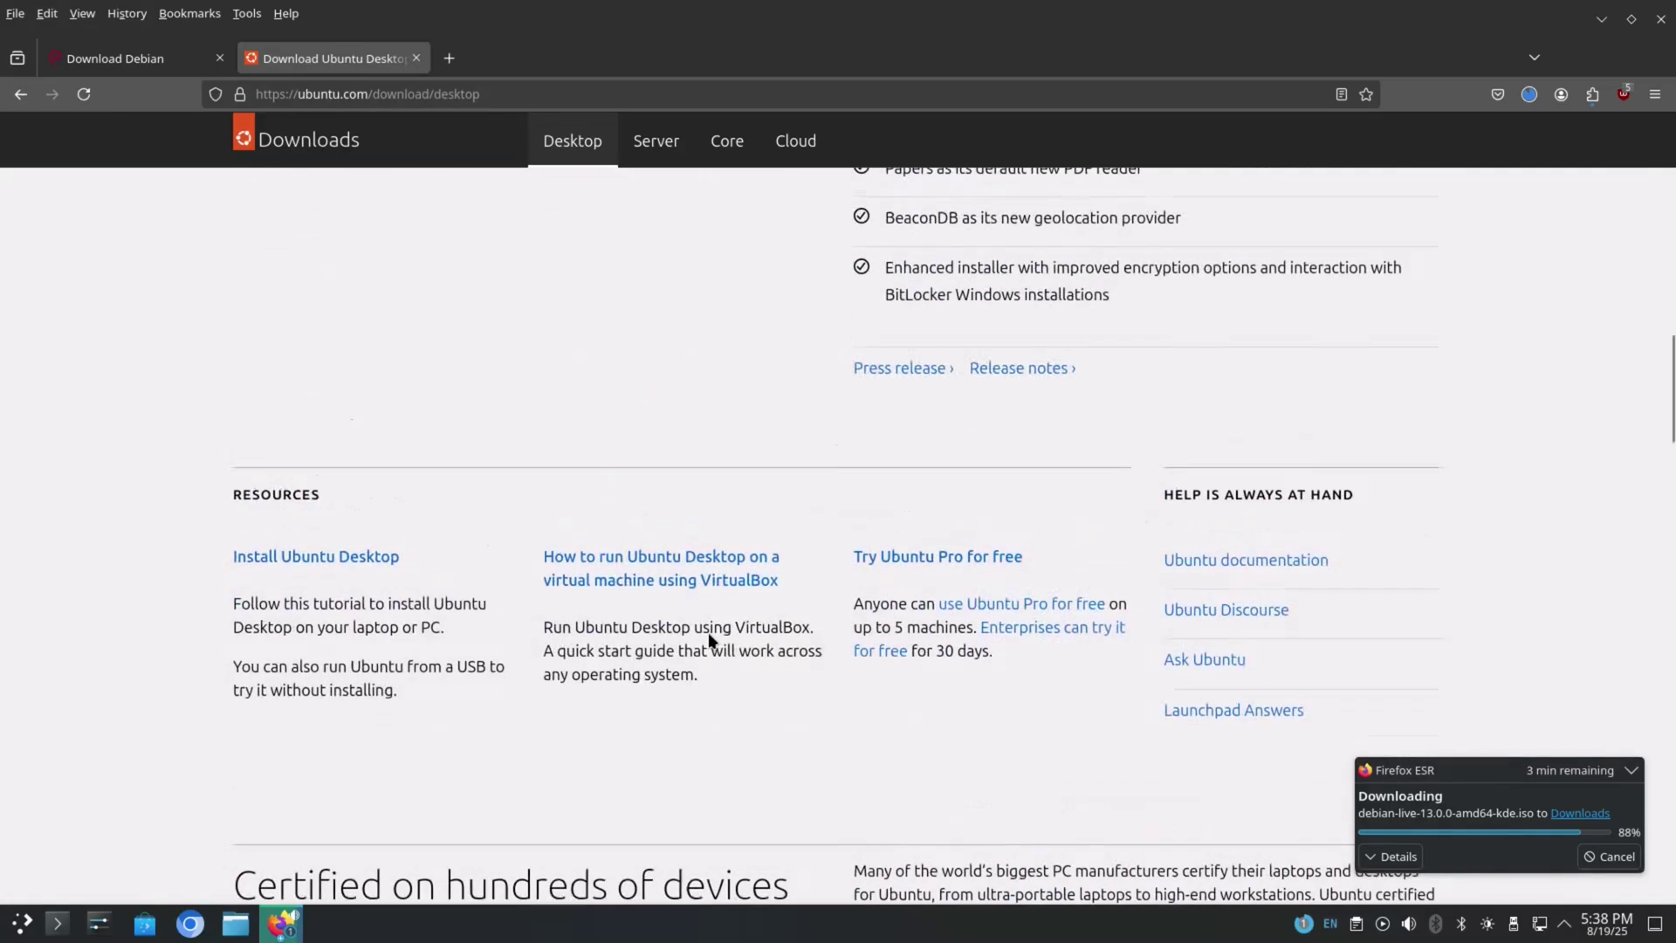
scroll(707, 642, "up", 4)
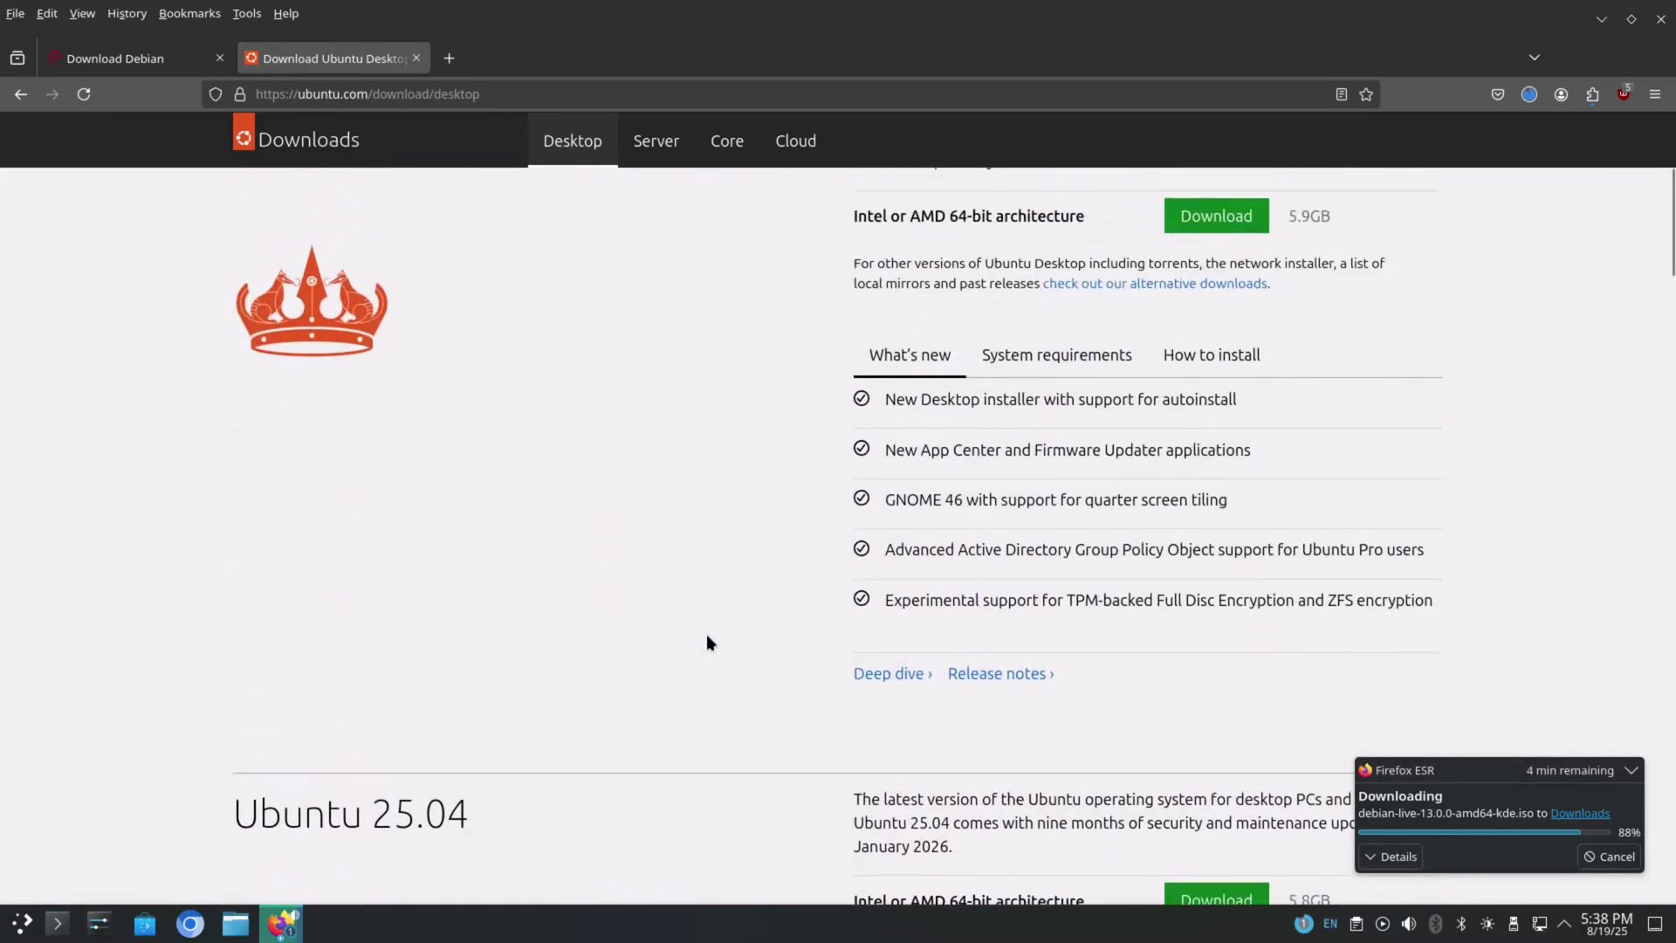
scroll(684, 612, "up", 2)
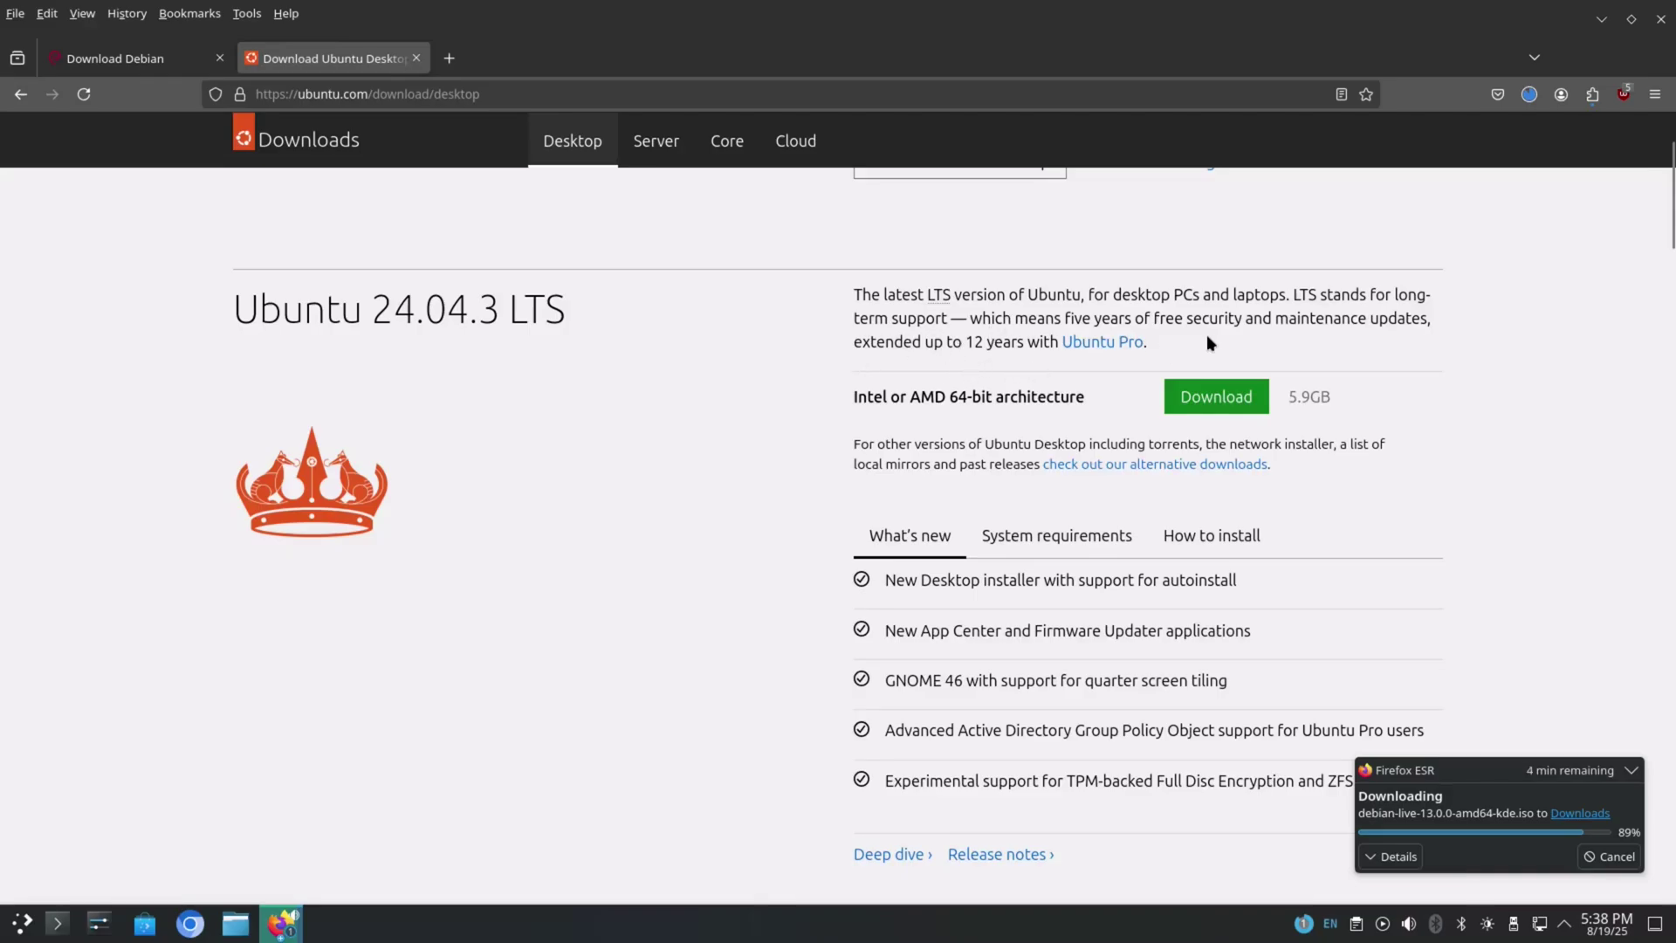
scroll(743, 597, "down", 6)
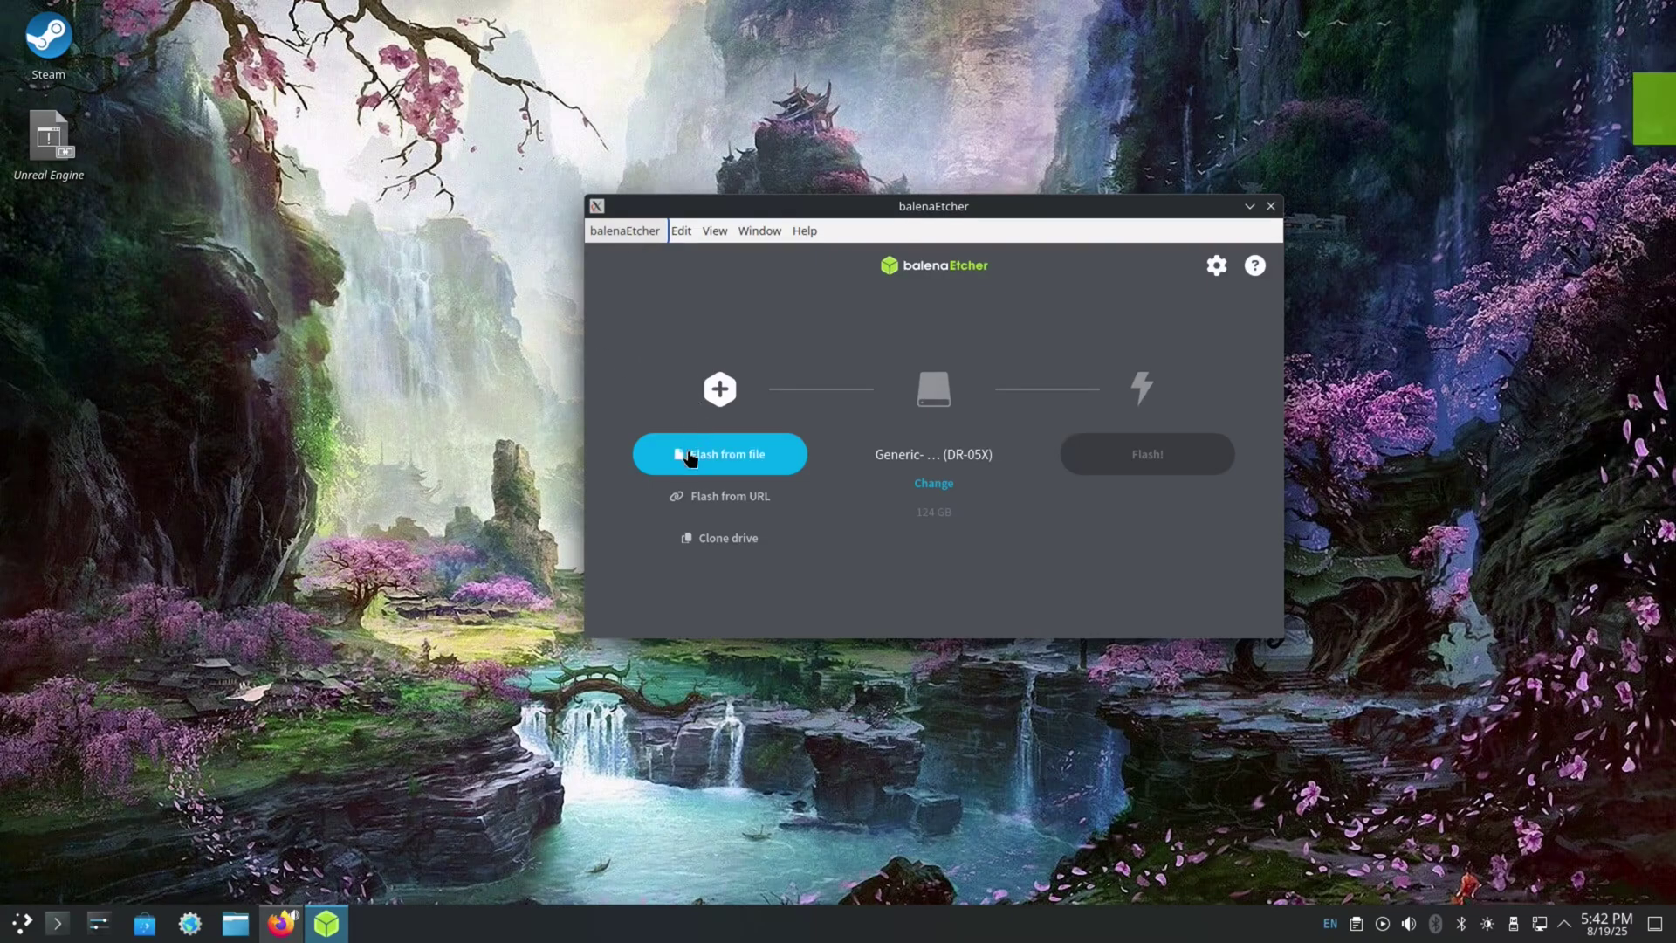
- Flash from file, choosing debian-live-13.0.0-amd64-kde.iso from Recent as the image
key("alt")
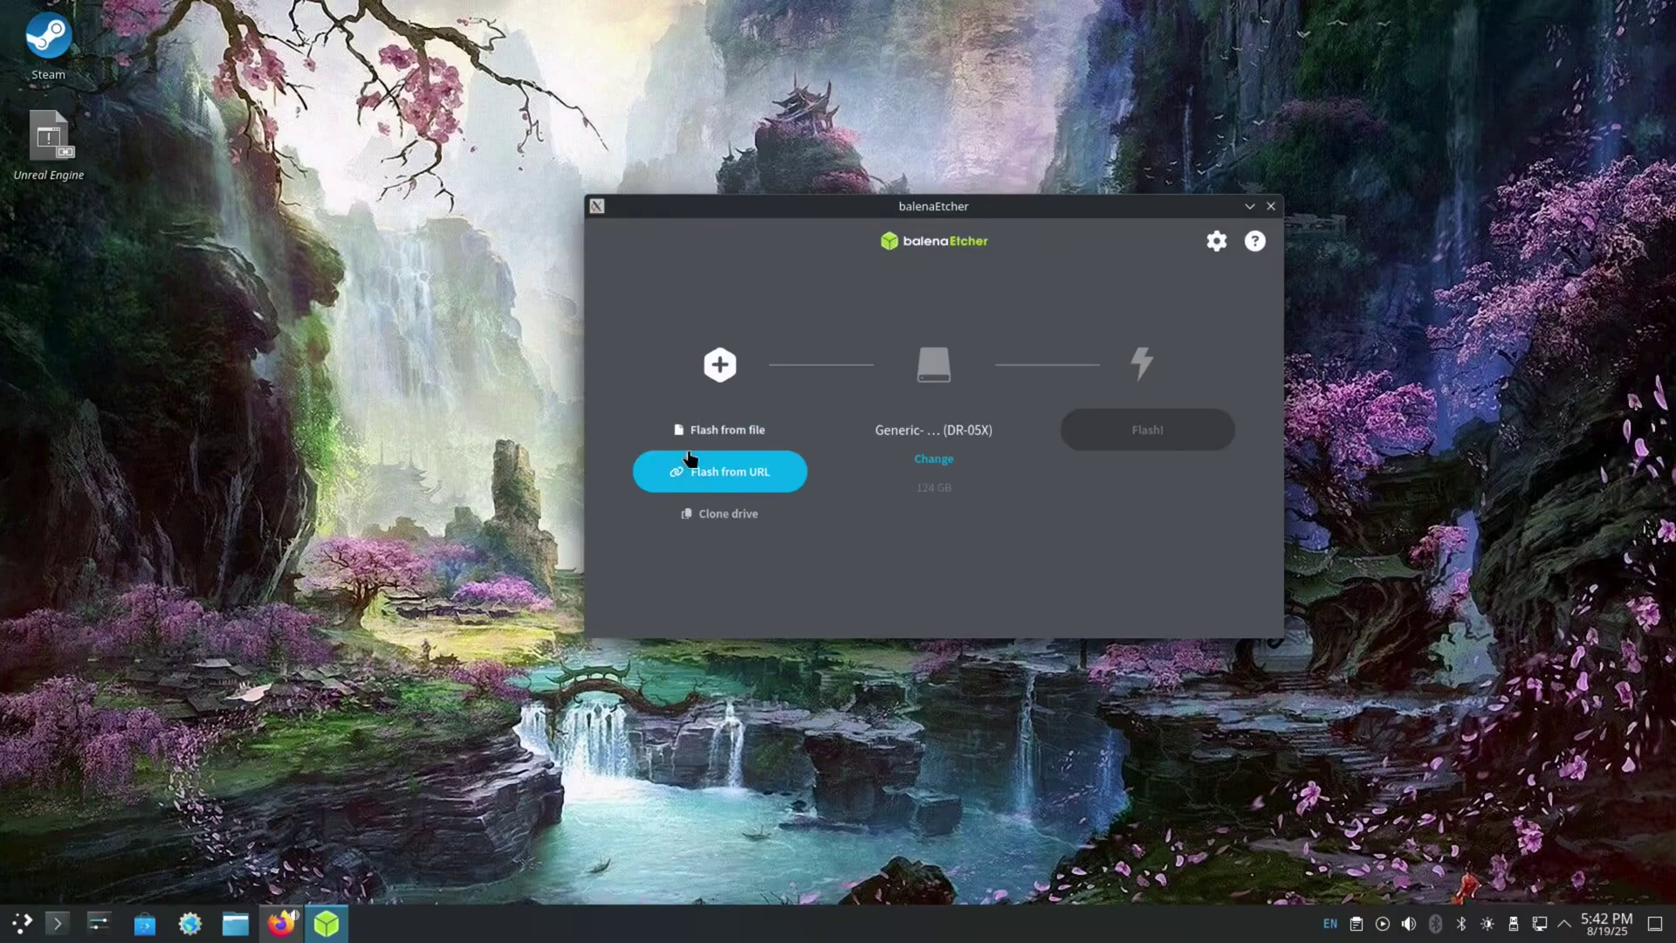
left_click(698, 438)
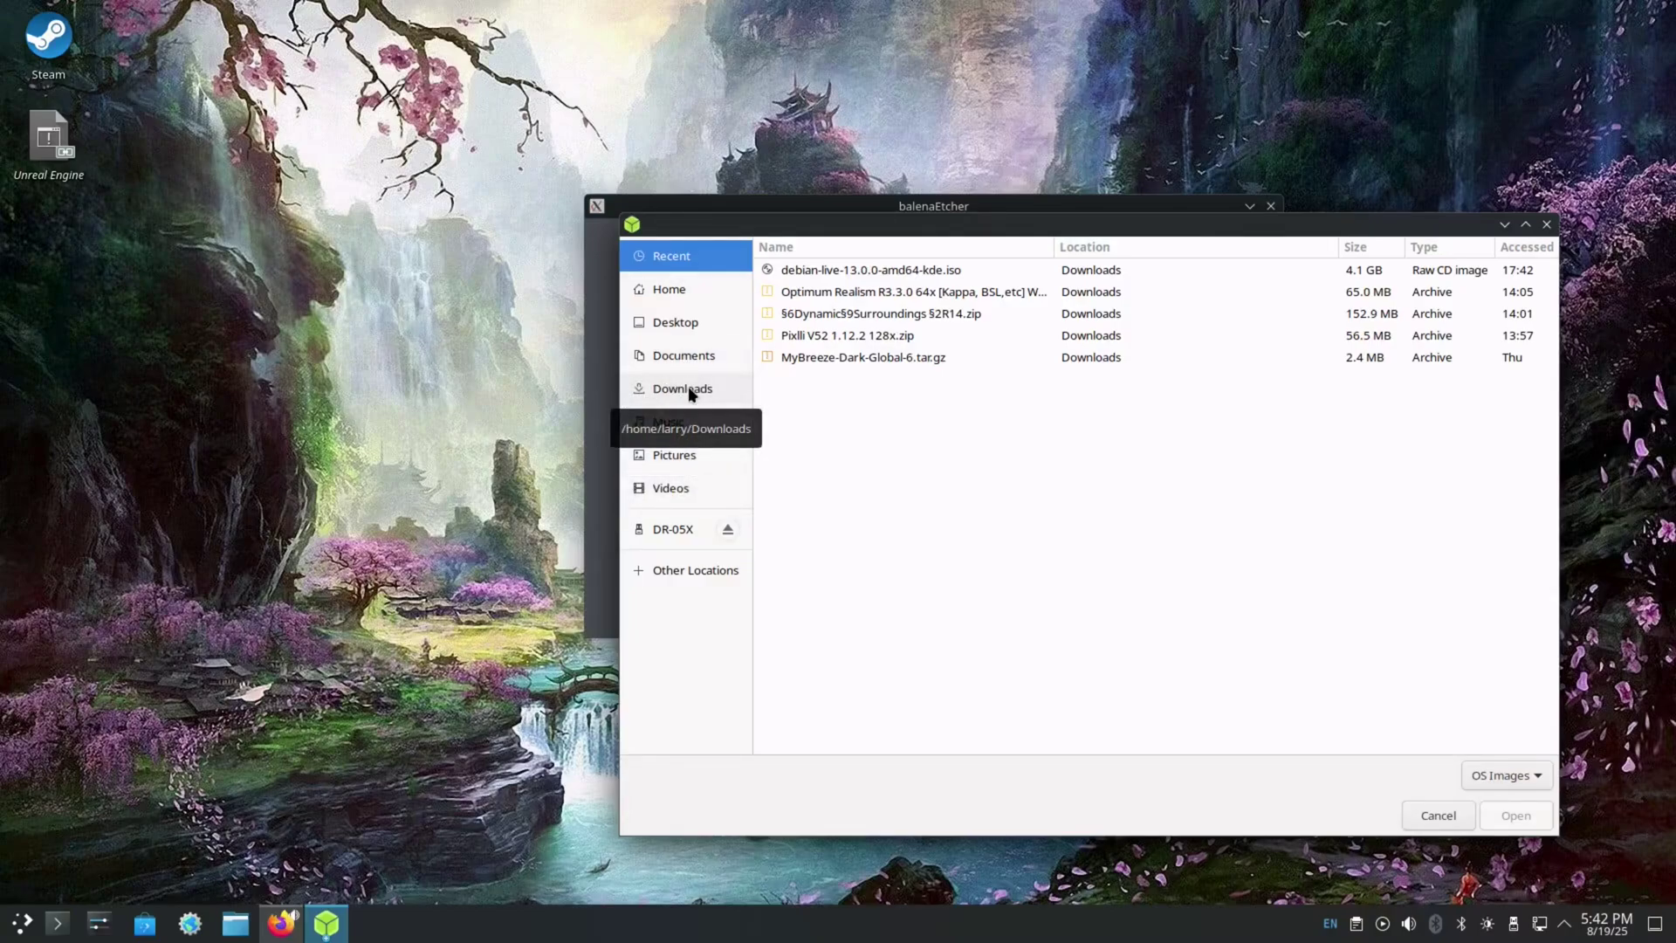
left_click(884, 265)
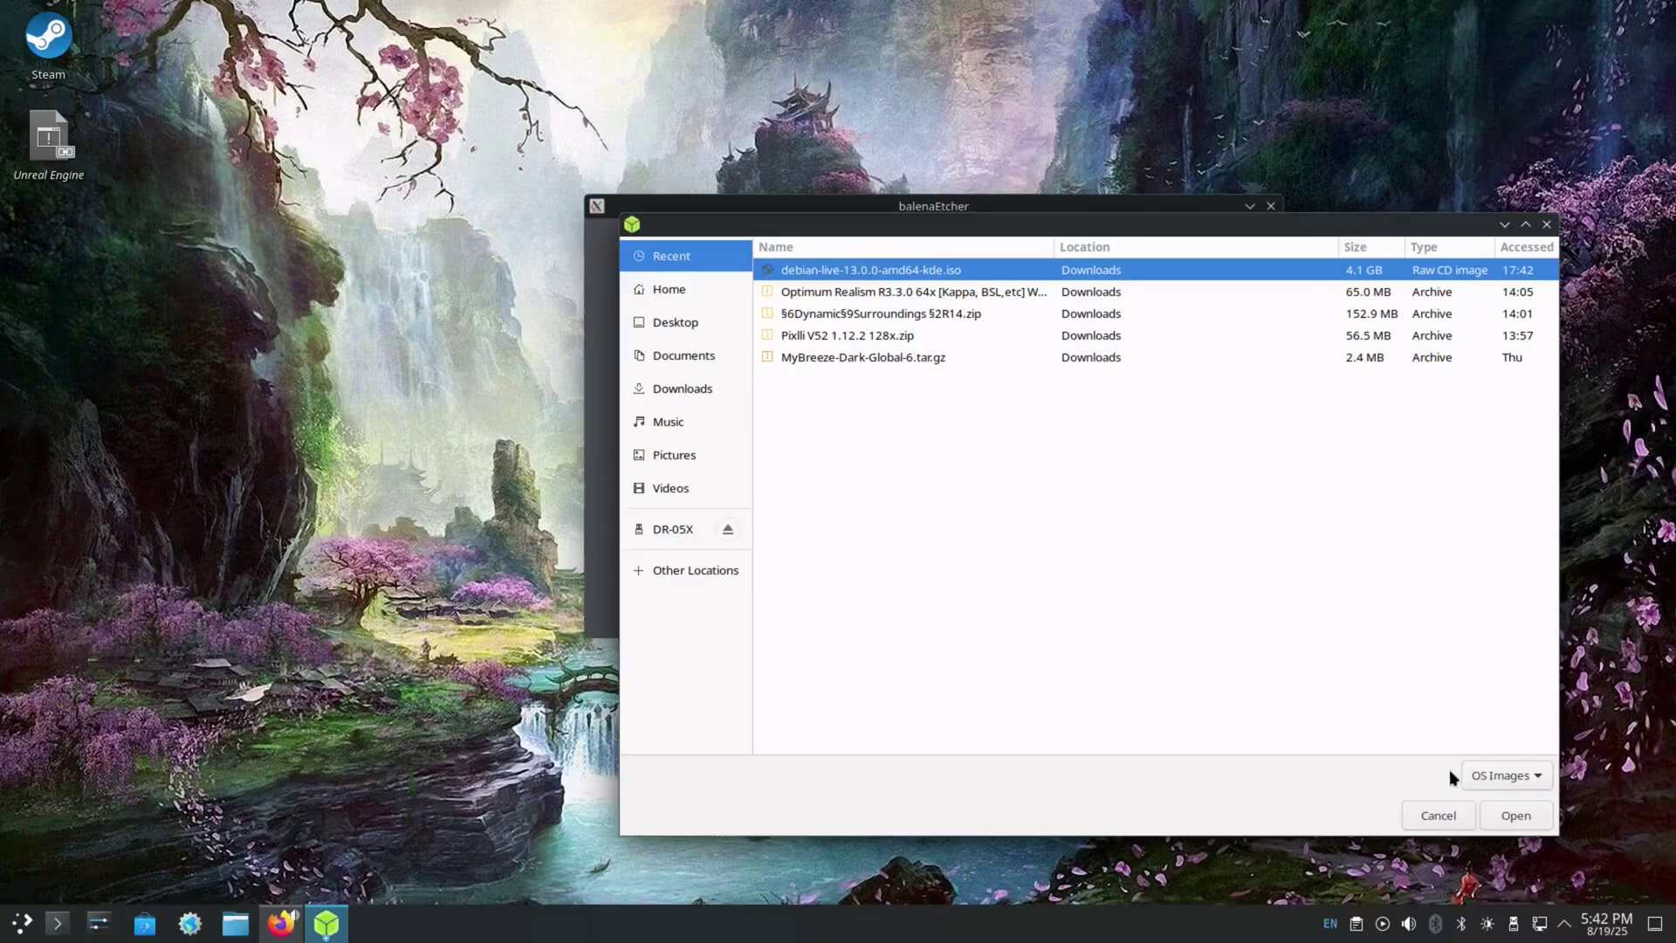
left_click(1519, 816)
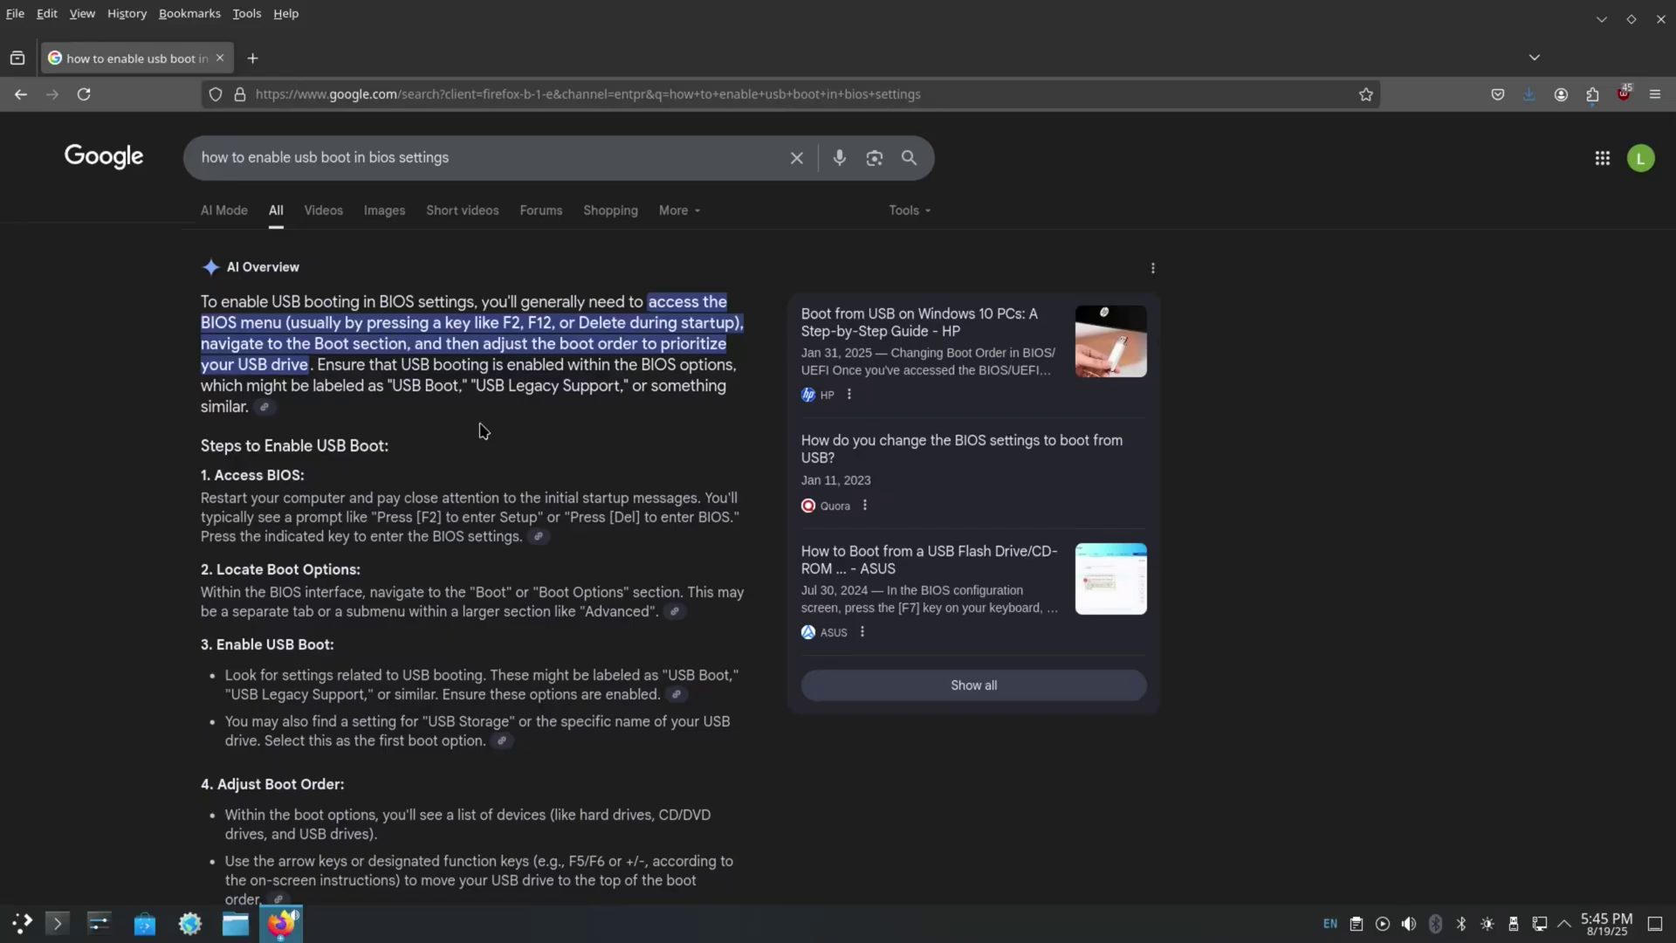
scroll(482, 430, "down", 2)
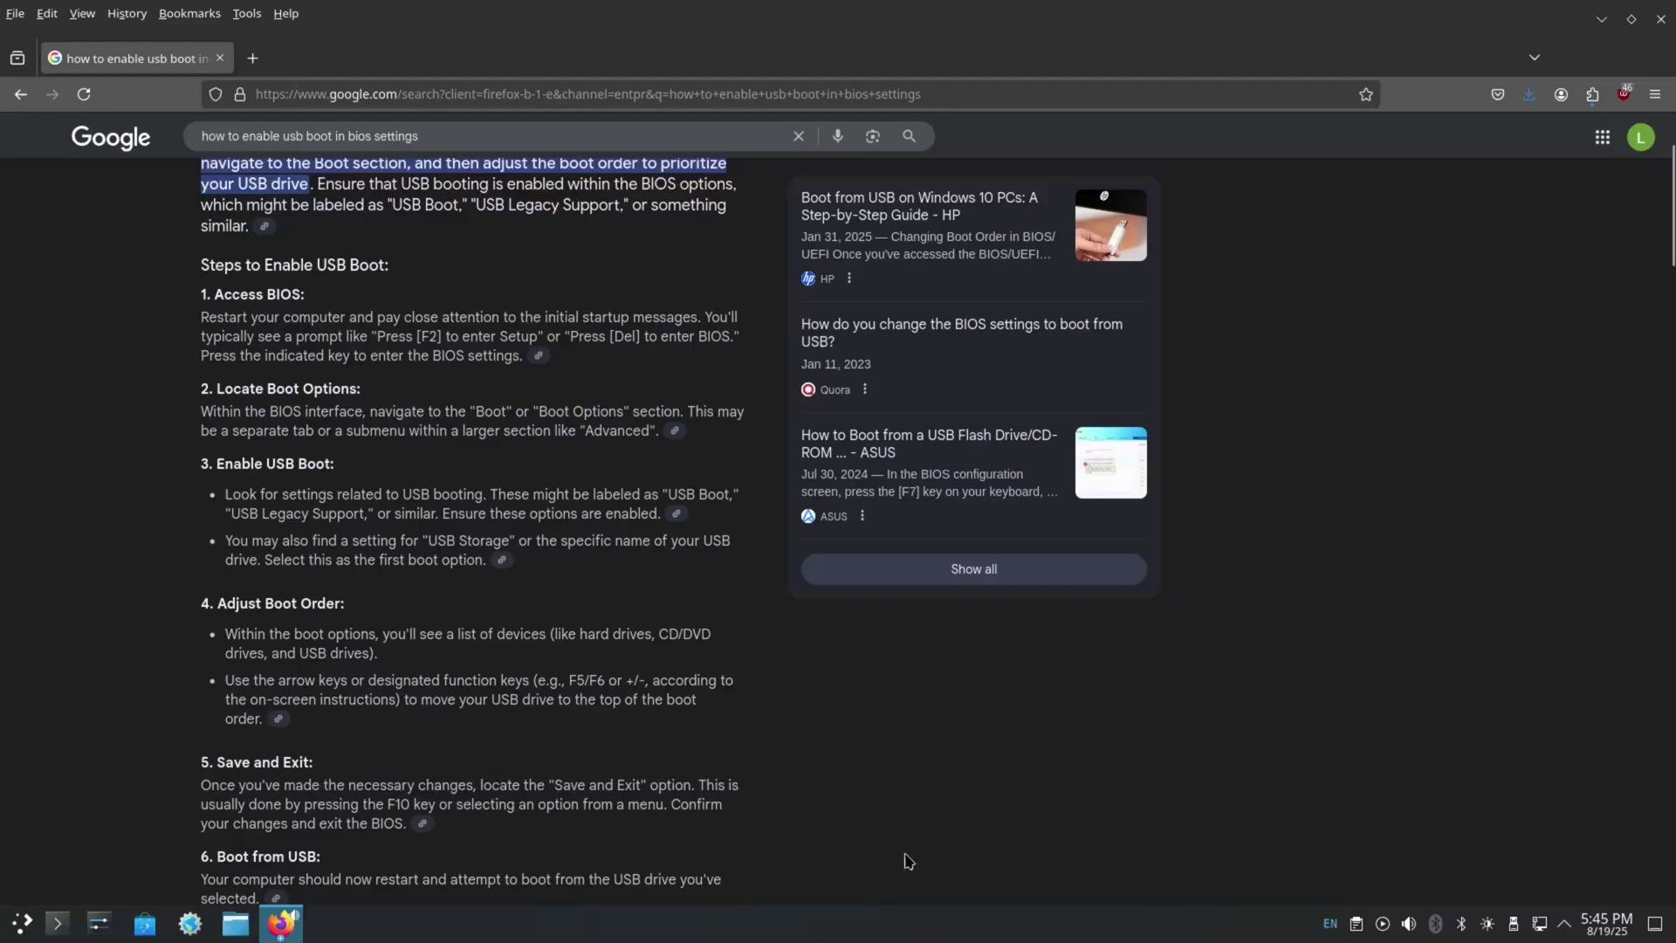
scroll(963, 839, "down", 3)
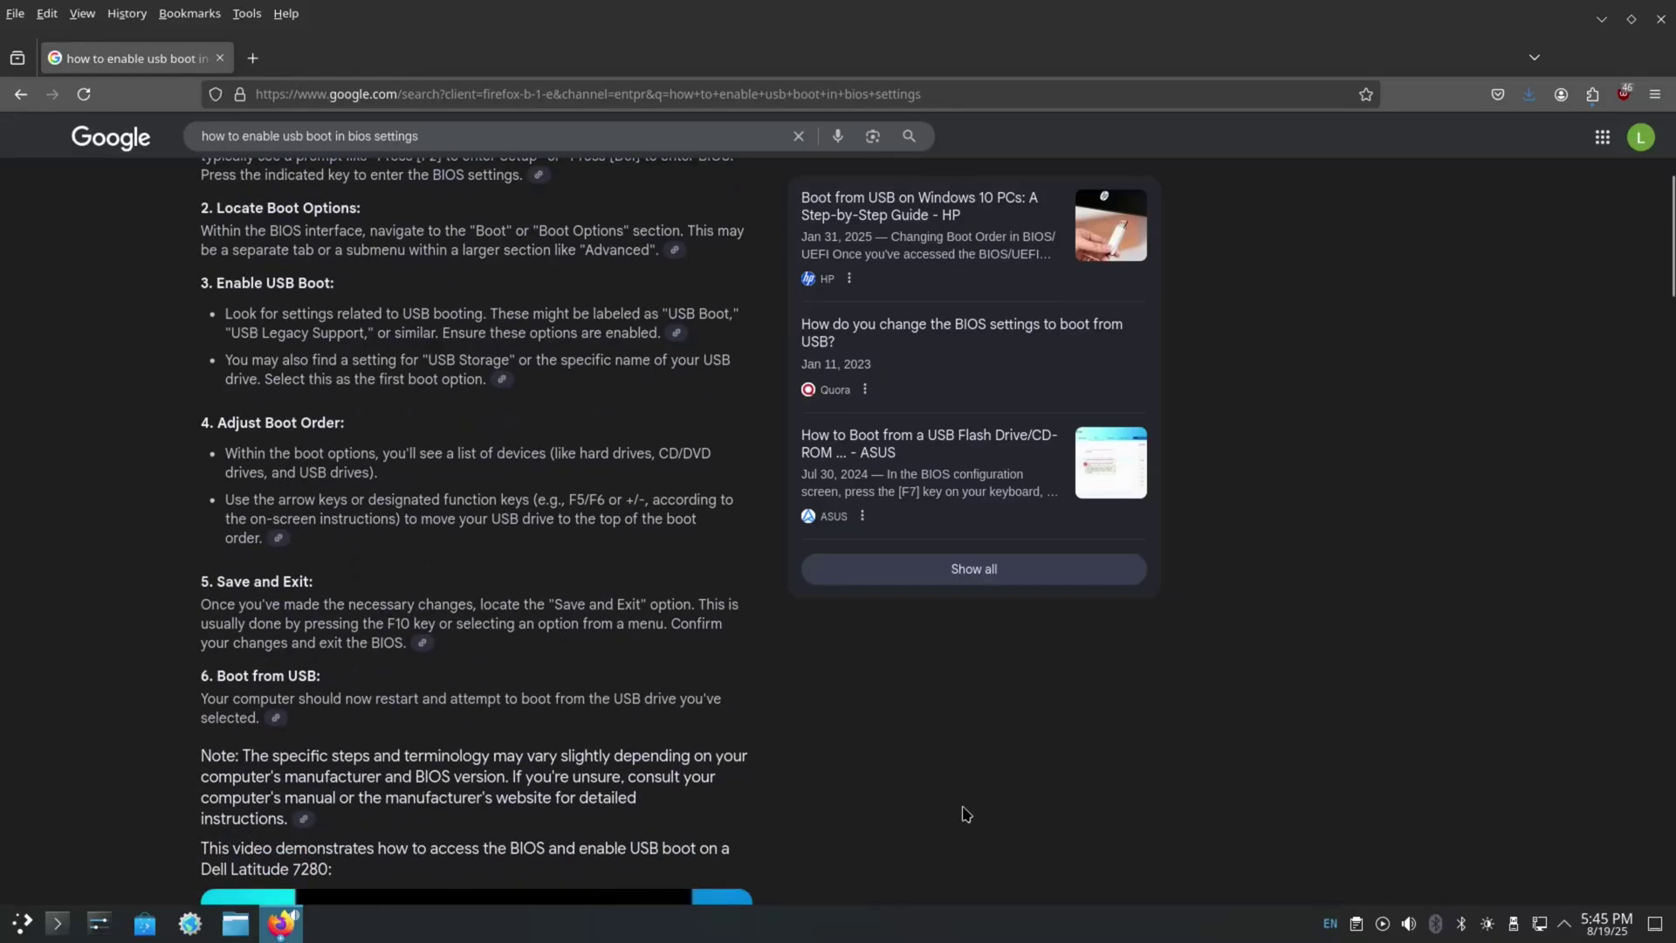
scroll(965, 803, "down", 3)
scroll(968, 777, "down", 7)
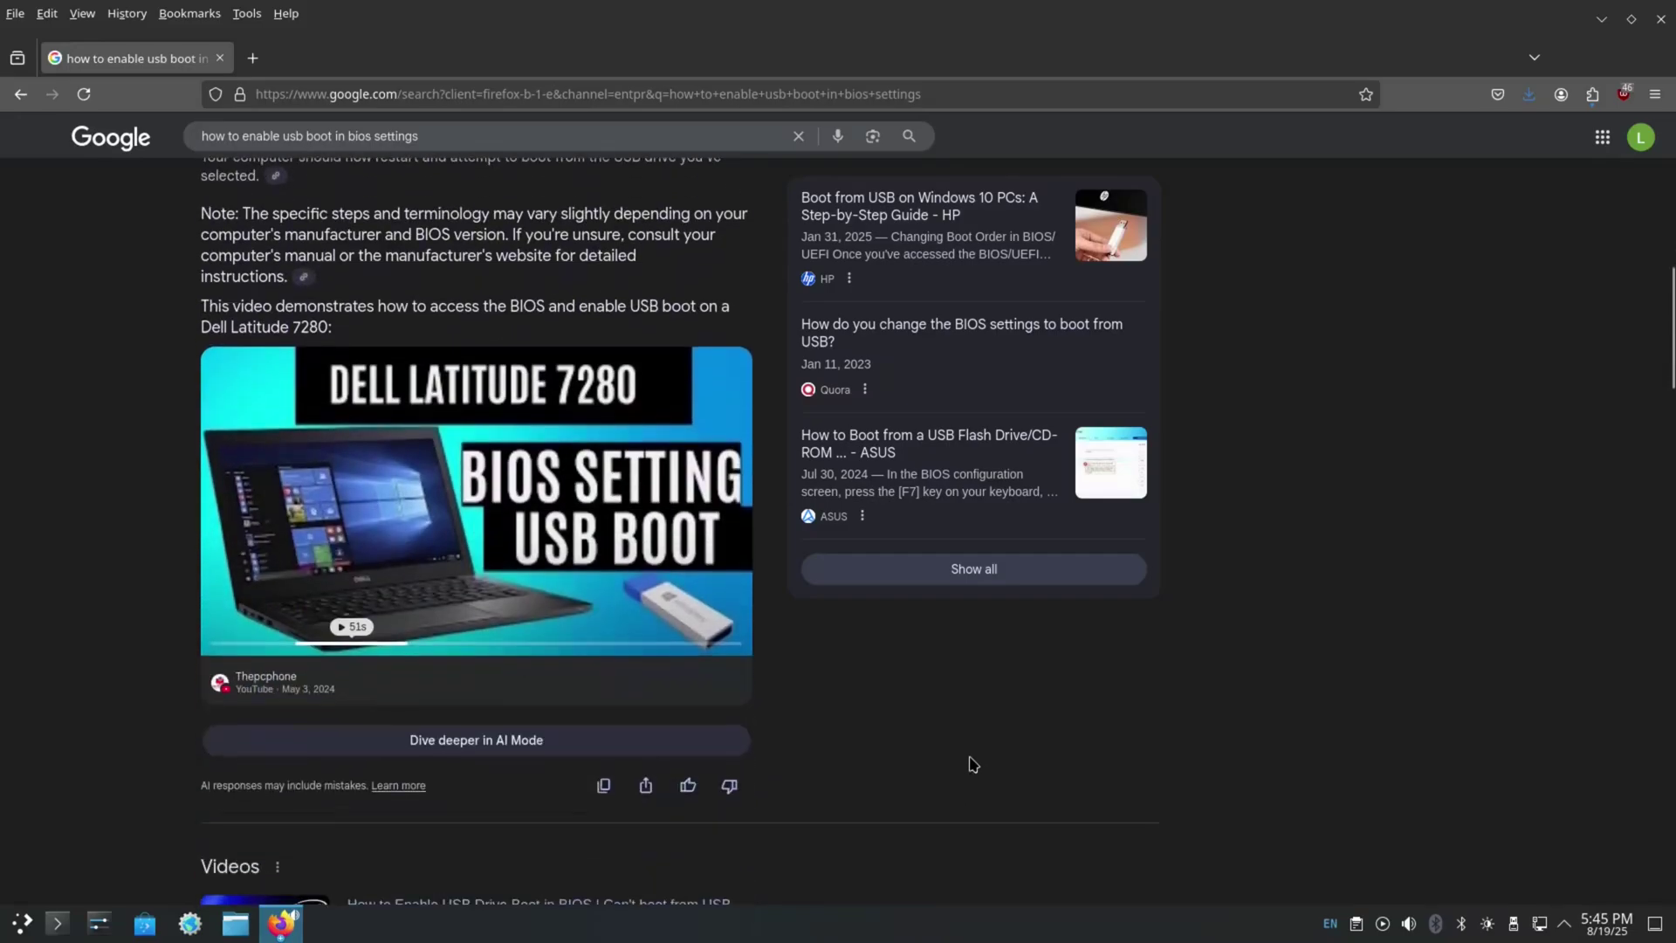
scroll(969, 763, "down", 7)
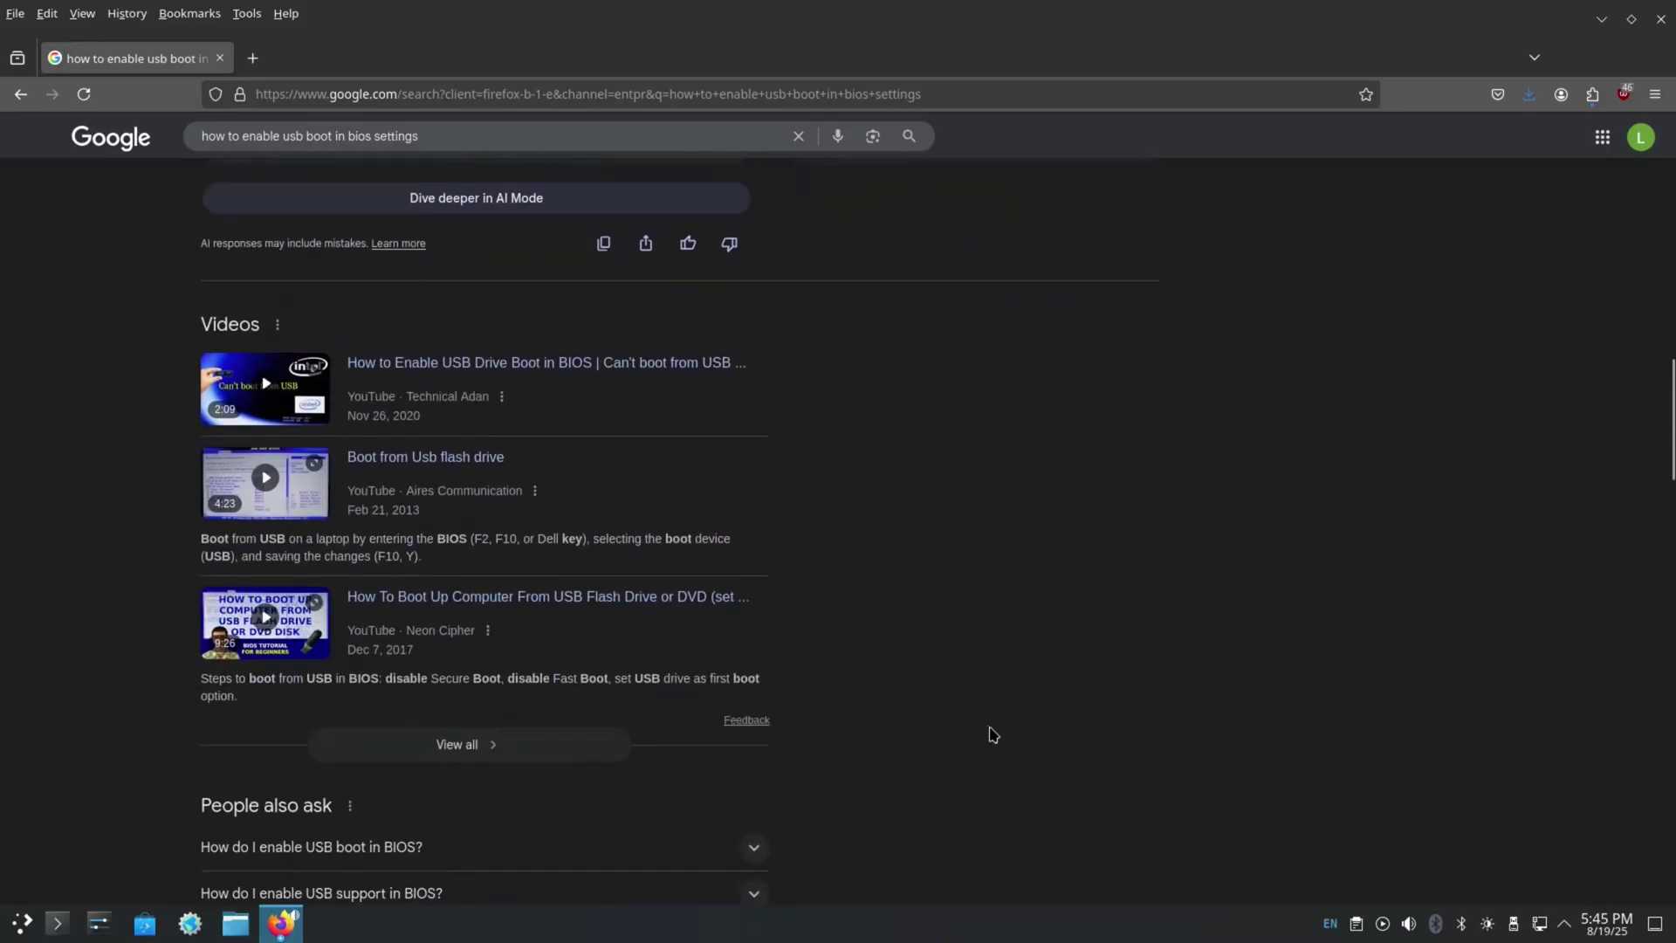
scroll(963, 611, "down", 12)
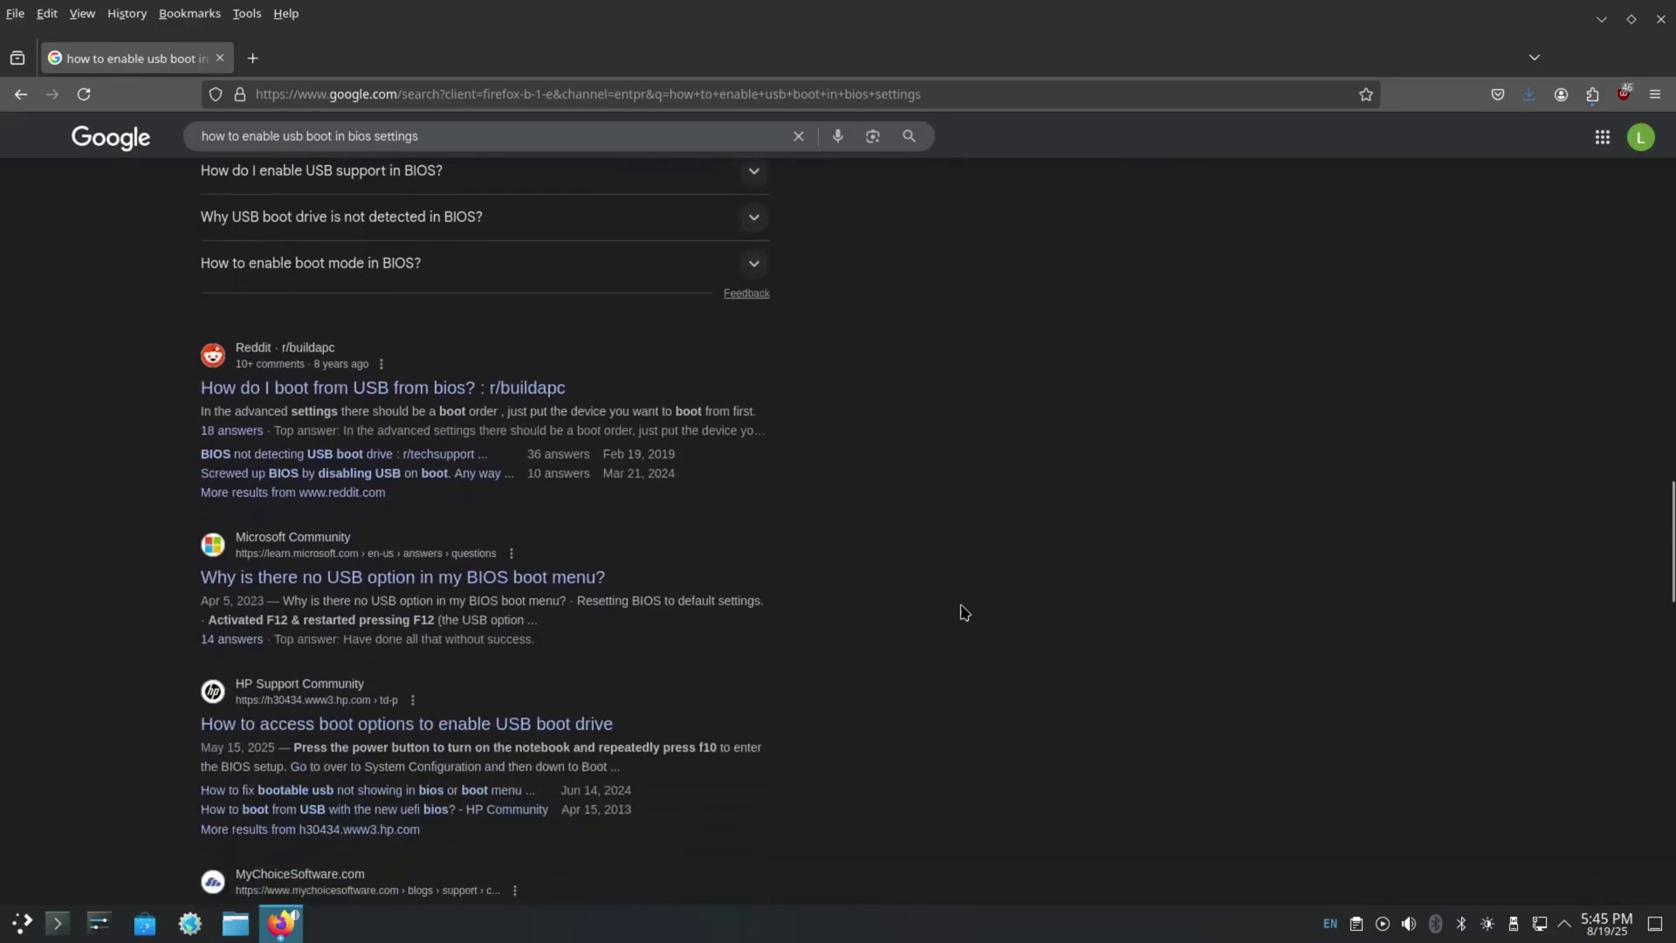
scroll(964, 612, "down", 2)
scroll(964, 612, "down", 6)
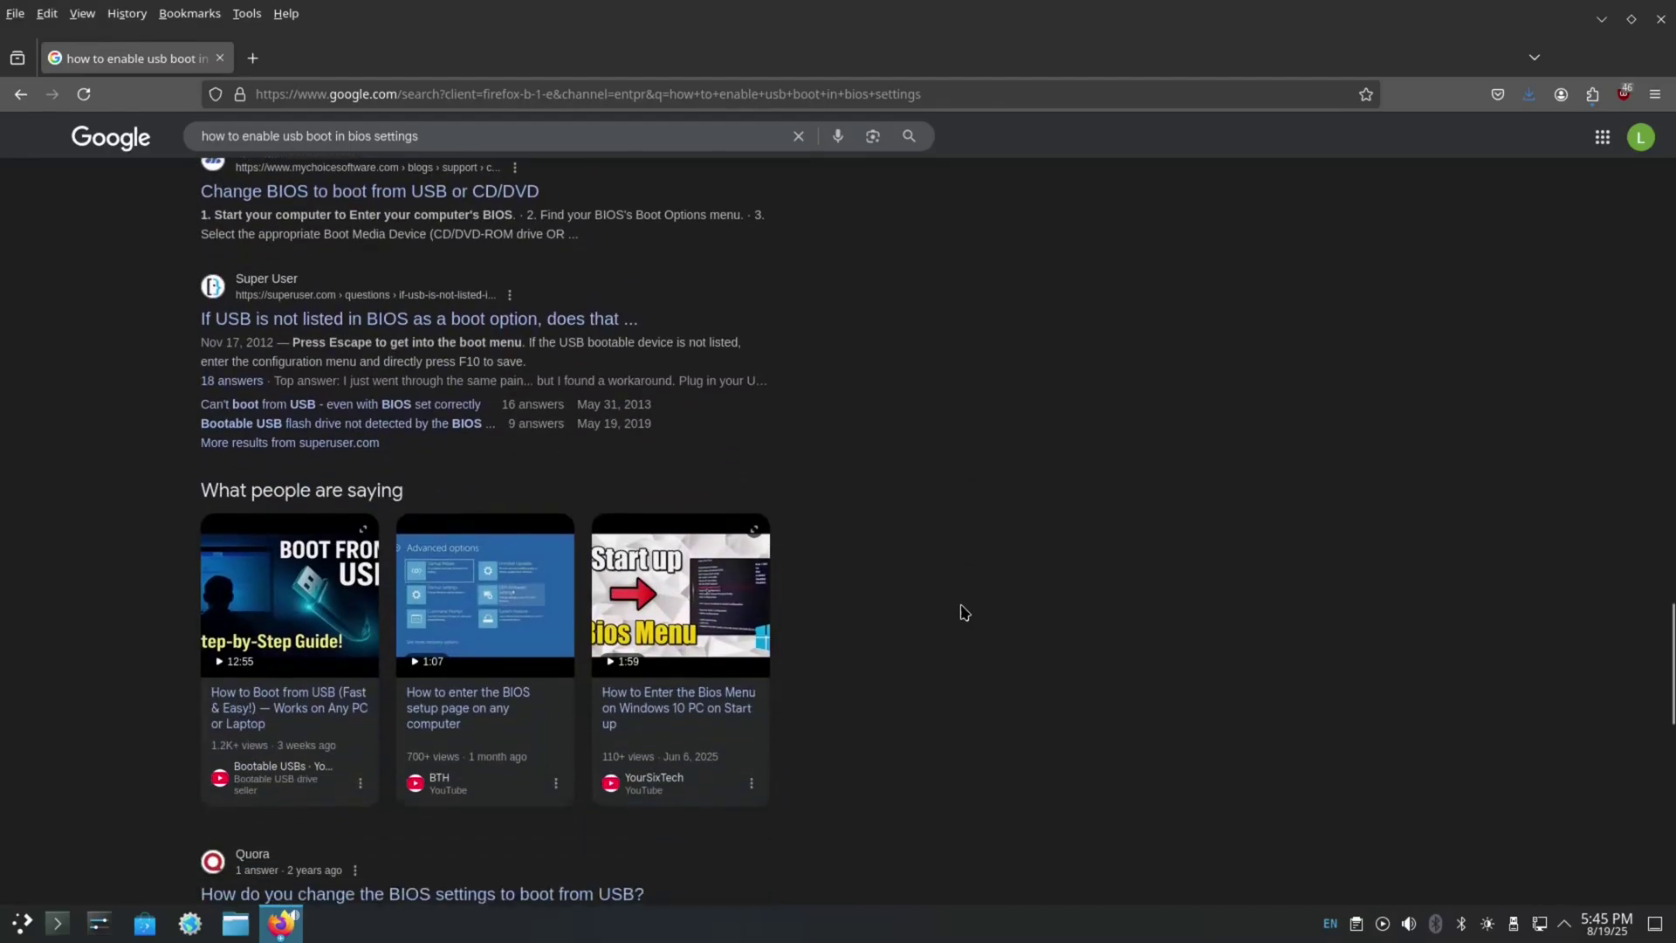
scroll(964, 612, "down", 6)
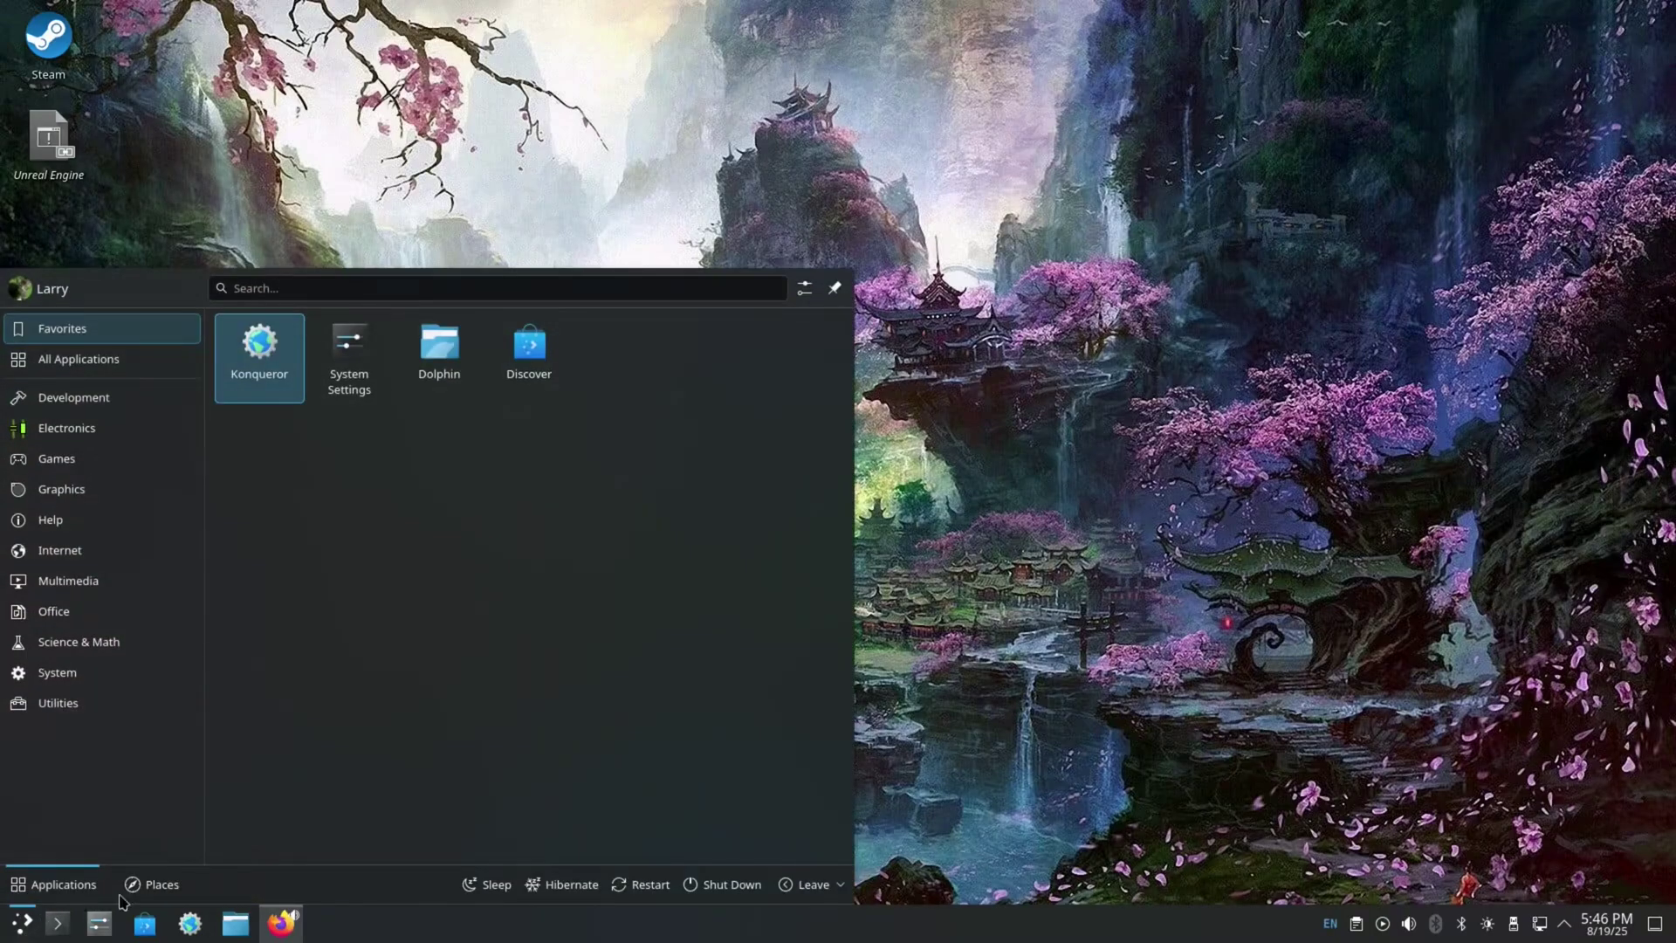
- Browse the All Applications, Games, Graphics and System categories, scrolling through the System apps
left_click(136, 370)
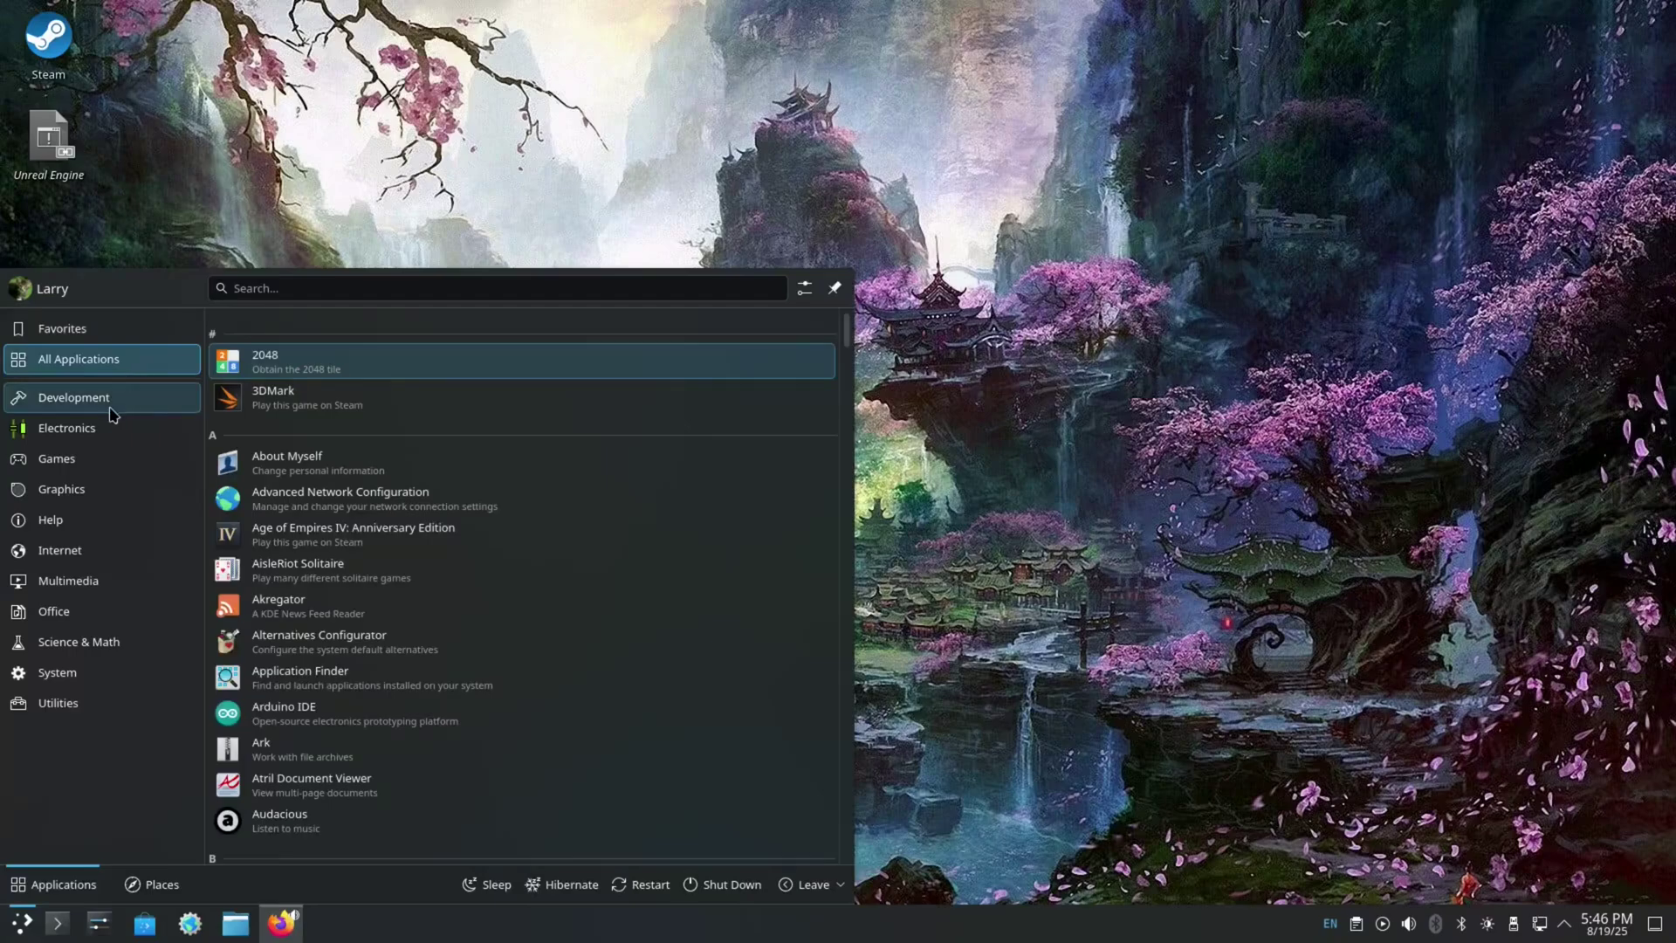
left_click(86, 471)
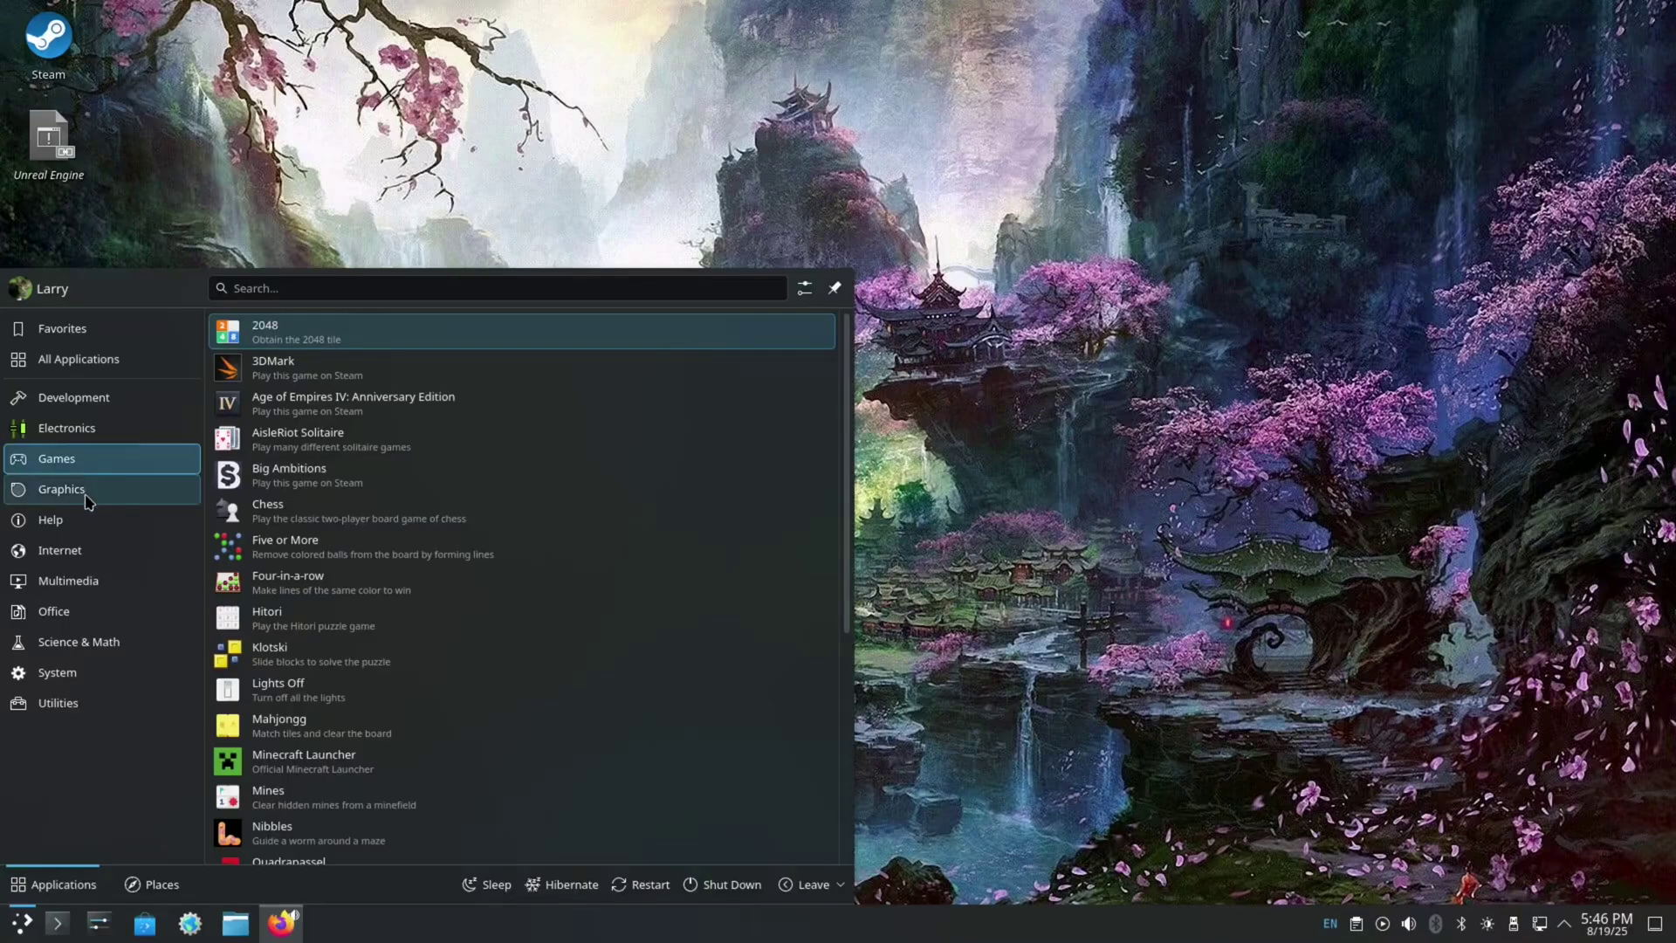
left_click(86, 496)
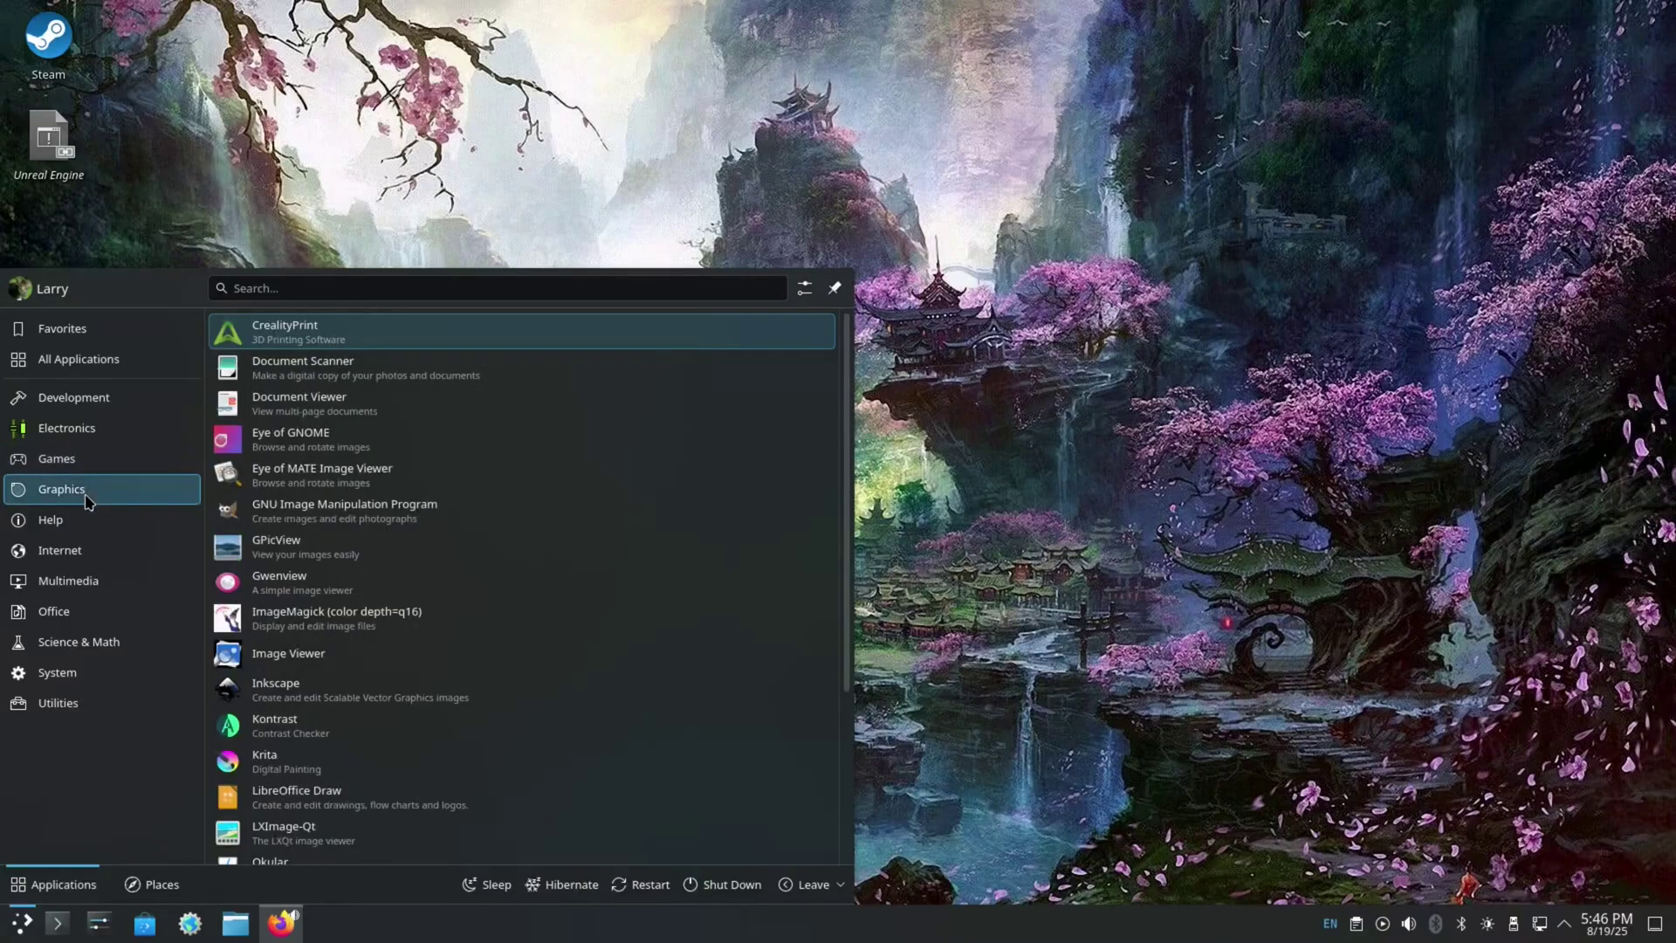
left_click(87, 670)
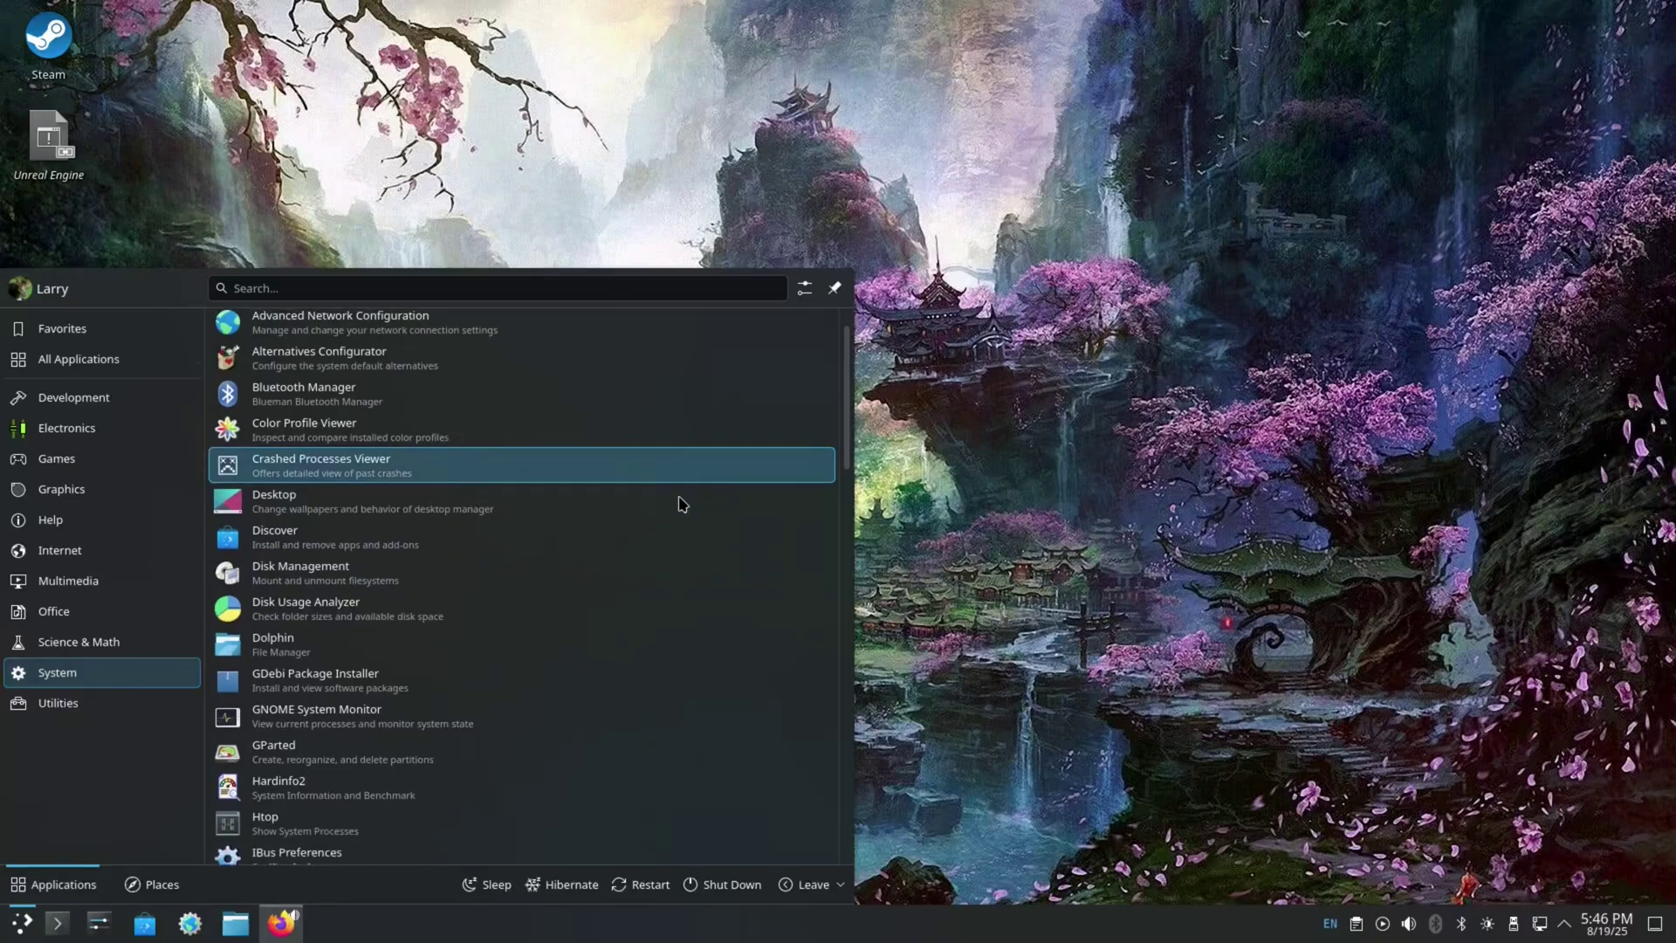
scroll(682, 506, "down", 6)
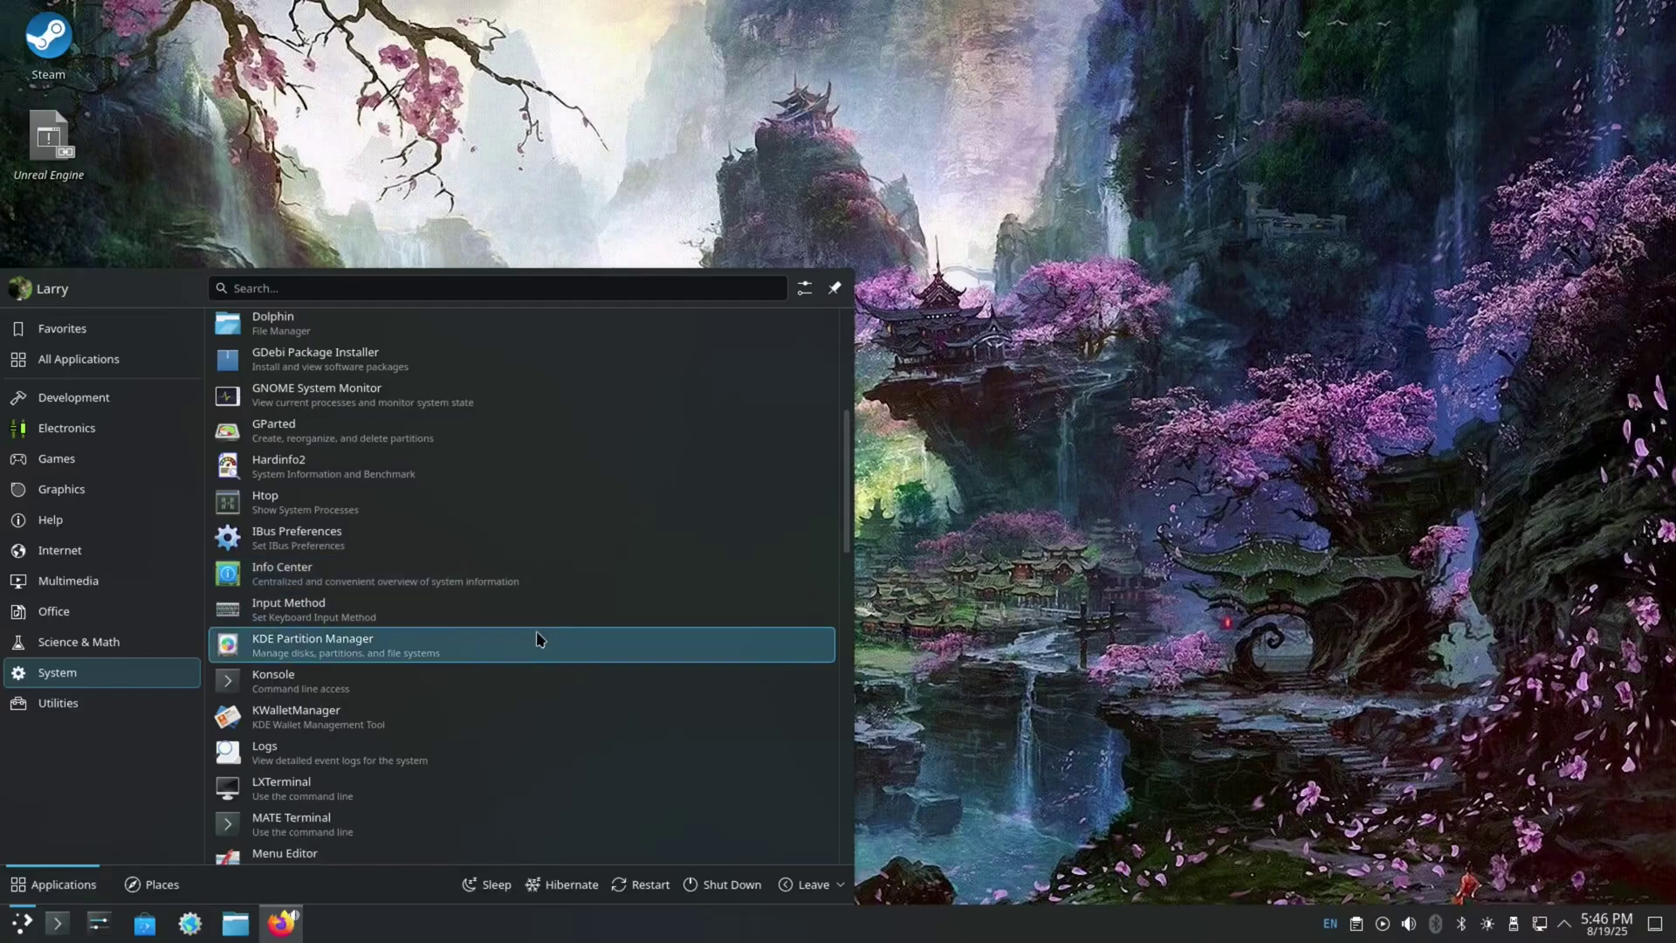
scroll(535, 640, "down", 3)
scroll(537, 638, "down", 5)
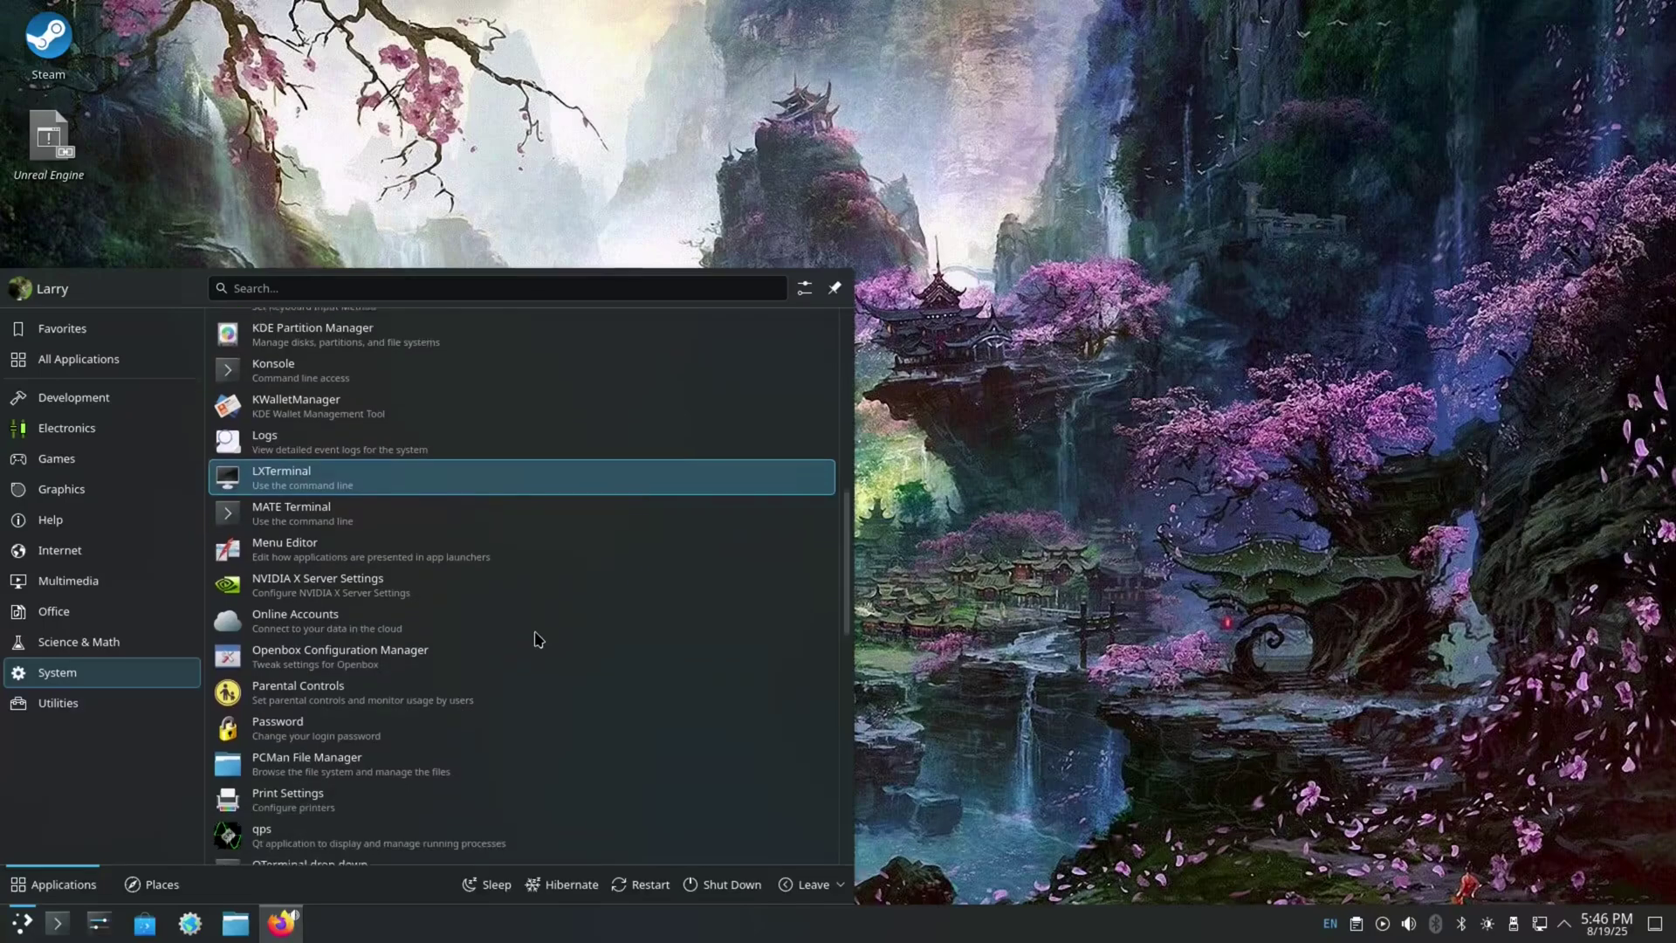
scroll(535, 637, "down", 5)
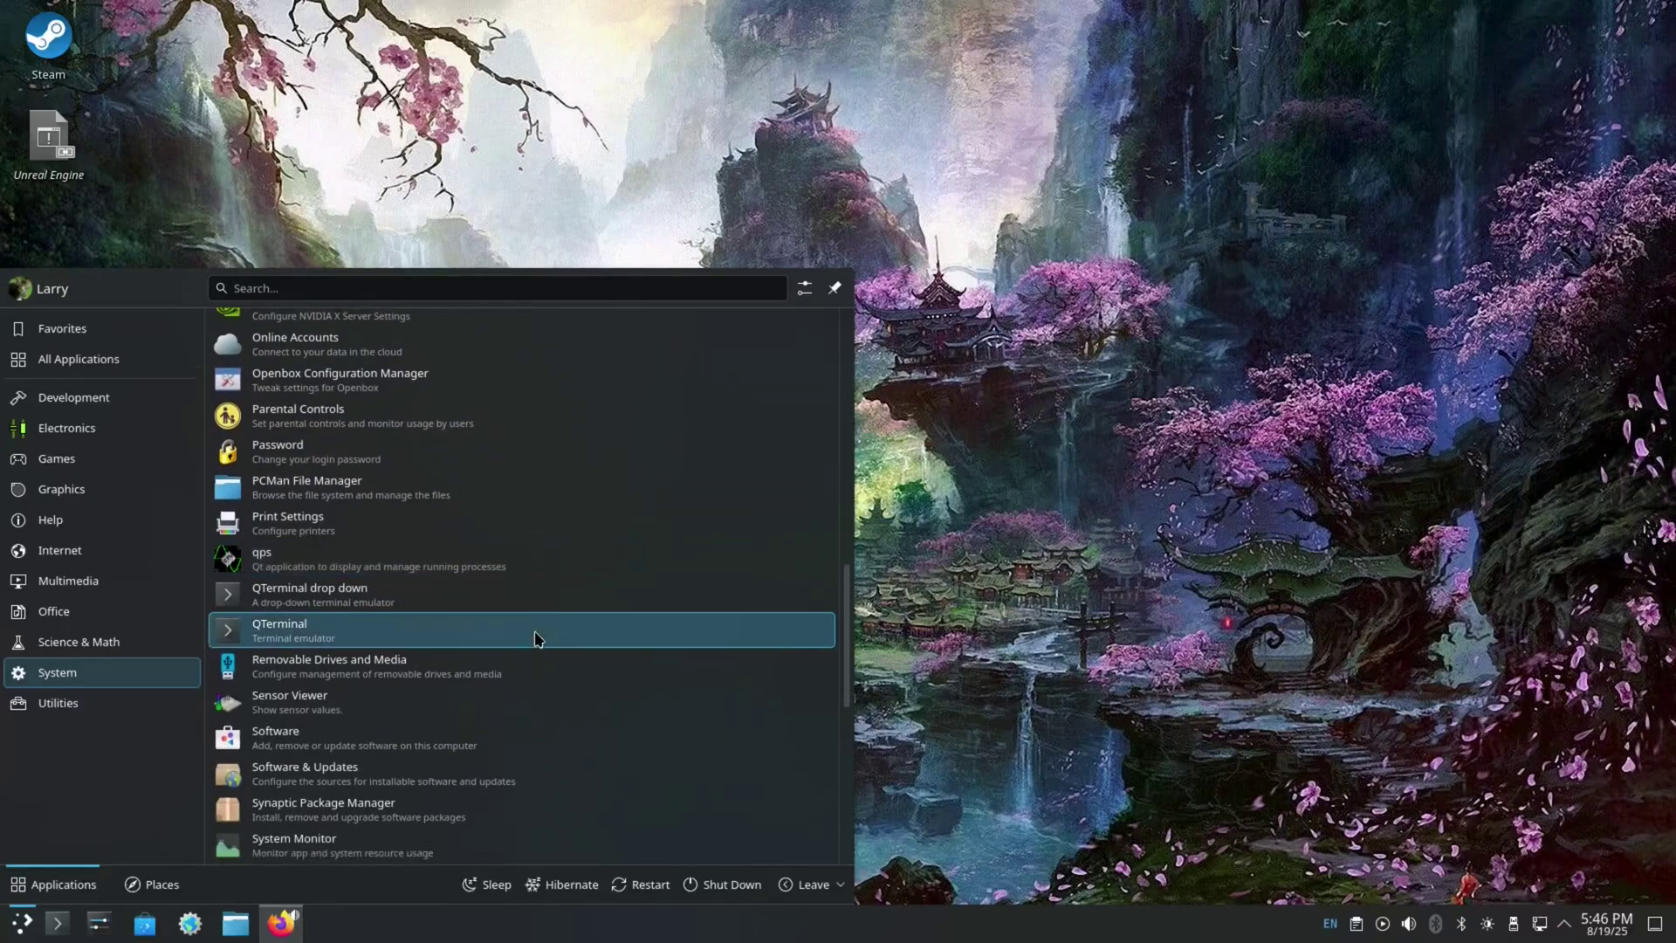
scroll(535, 638, "down", 2)
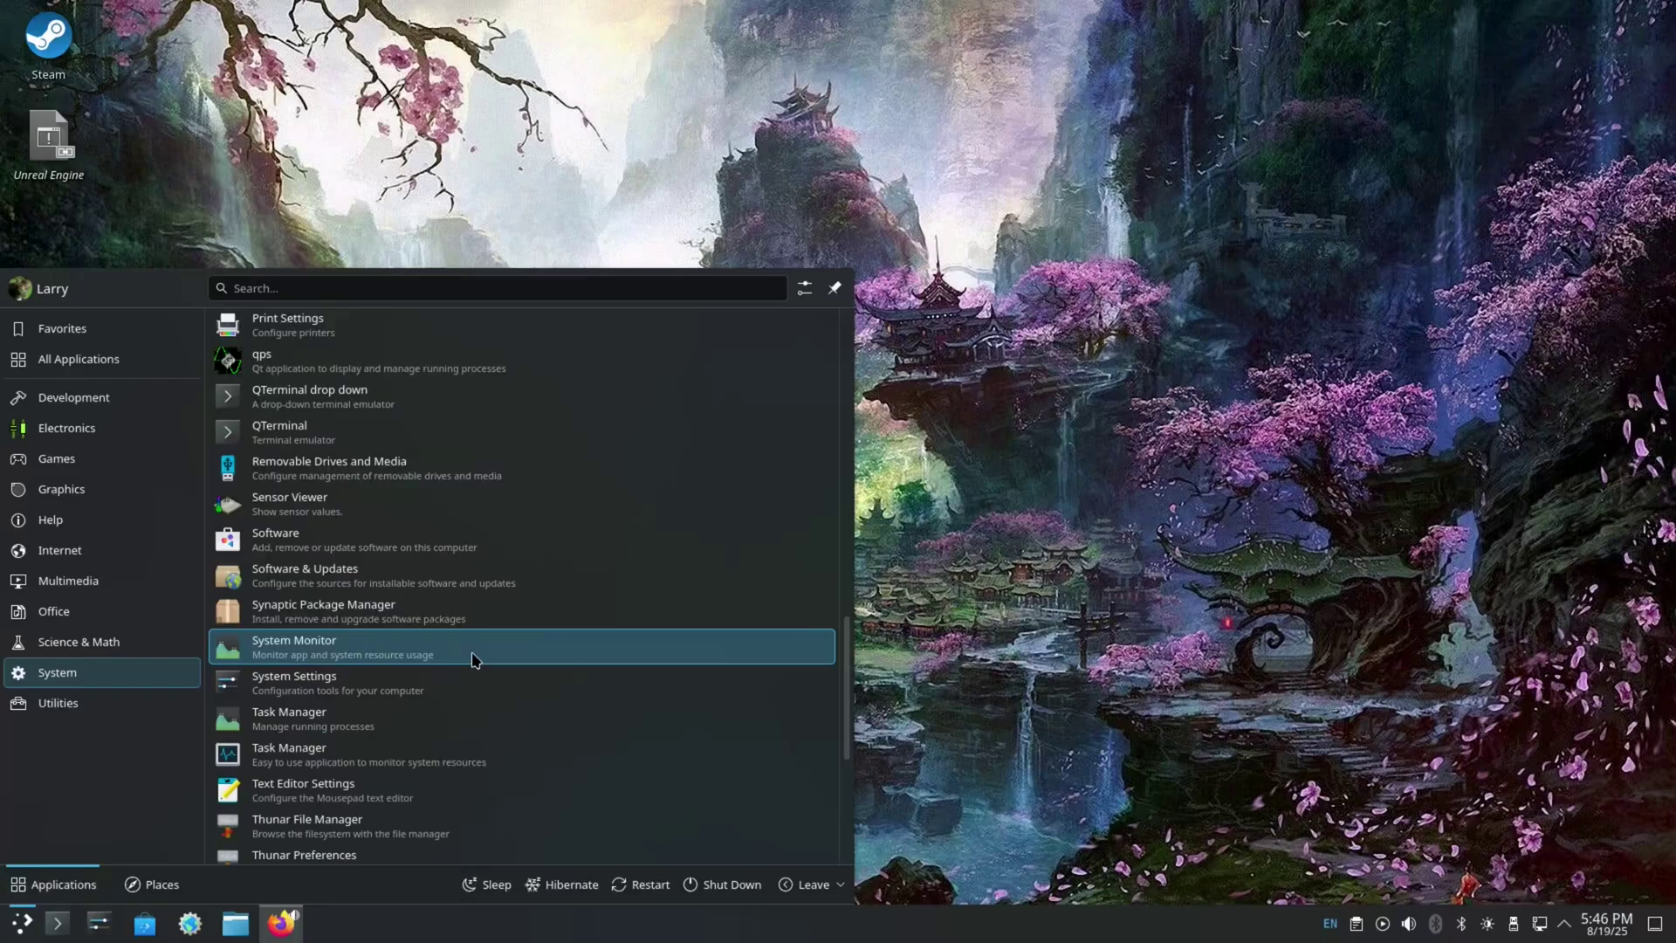
- Launch the Software store and search for 'balena etcher'
left_click(421, 549)
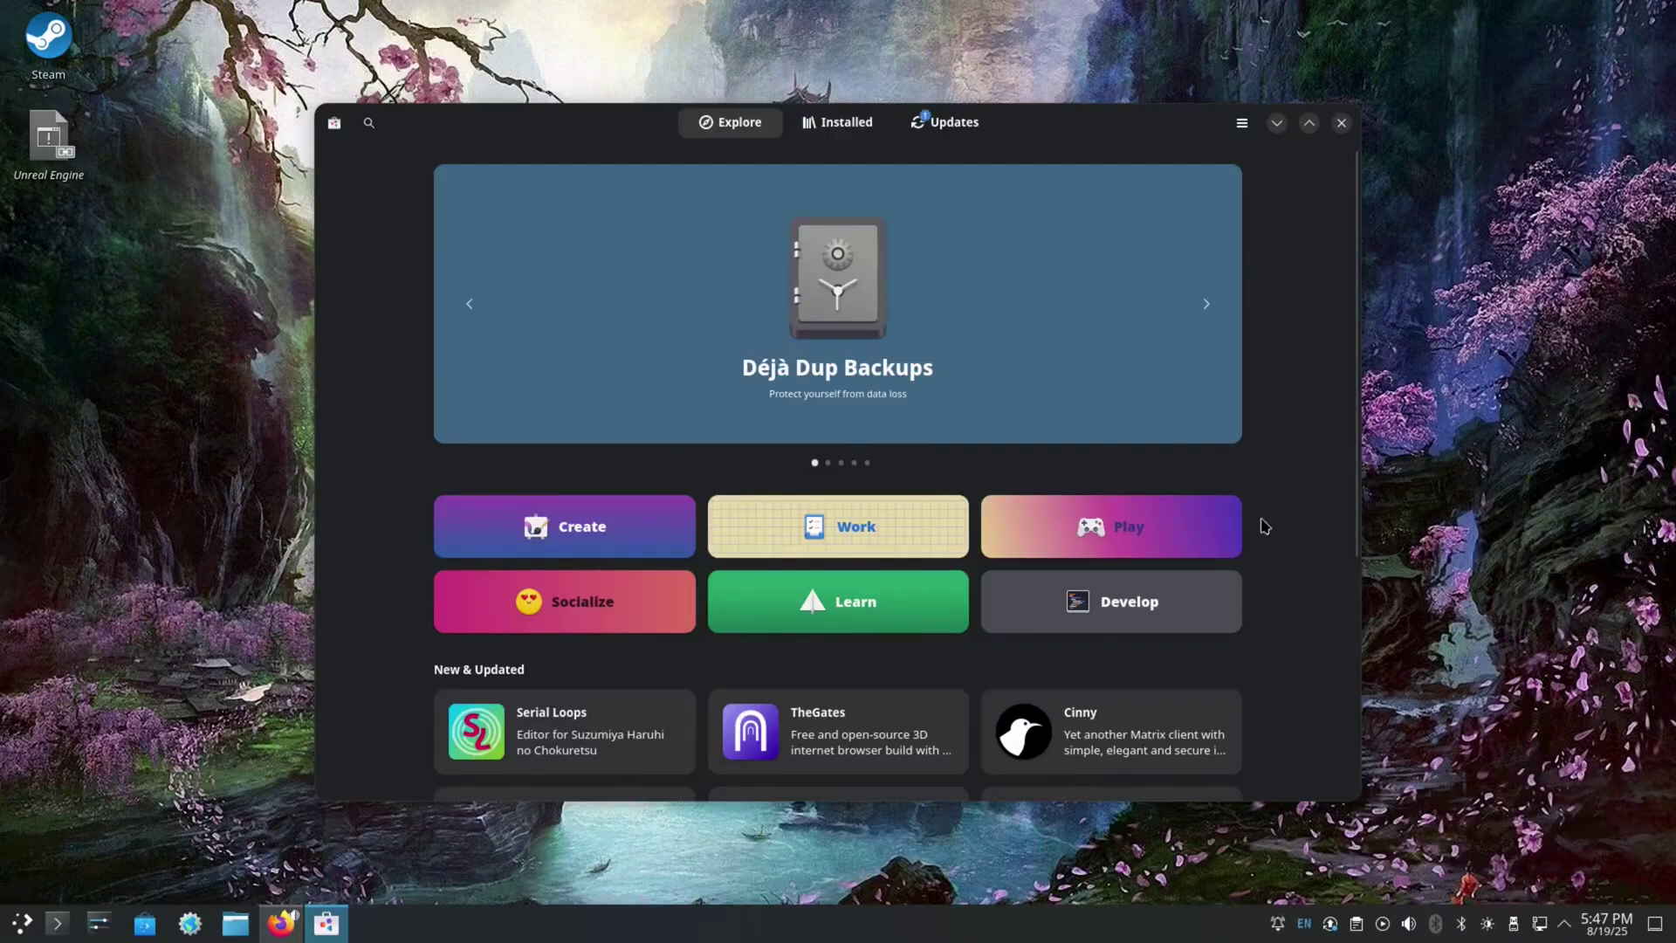
scroll(1264, 525, "down", 5)
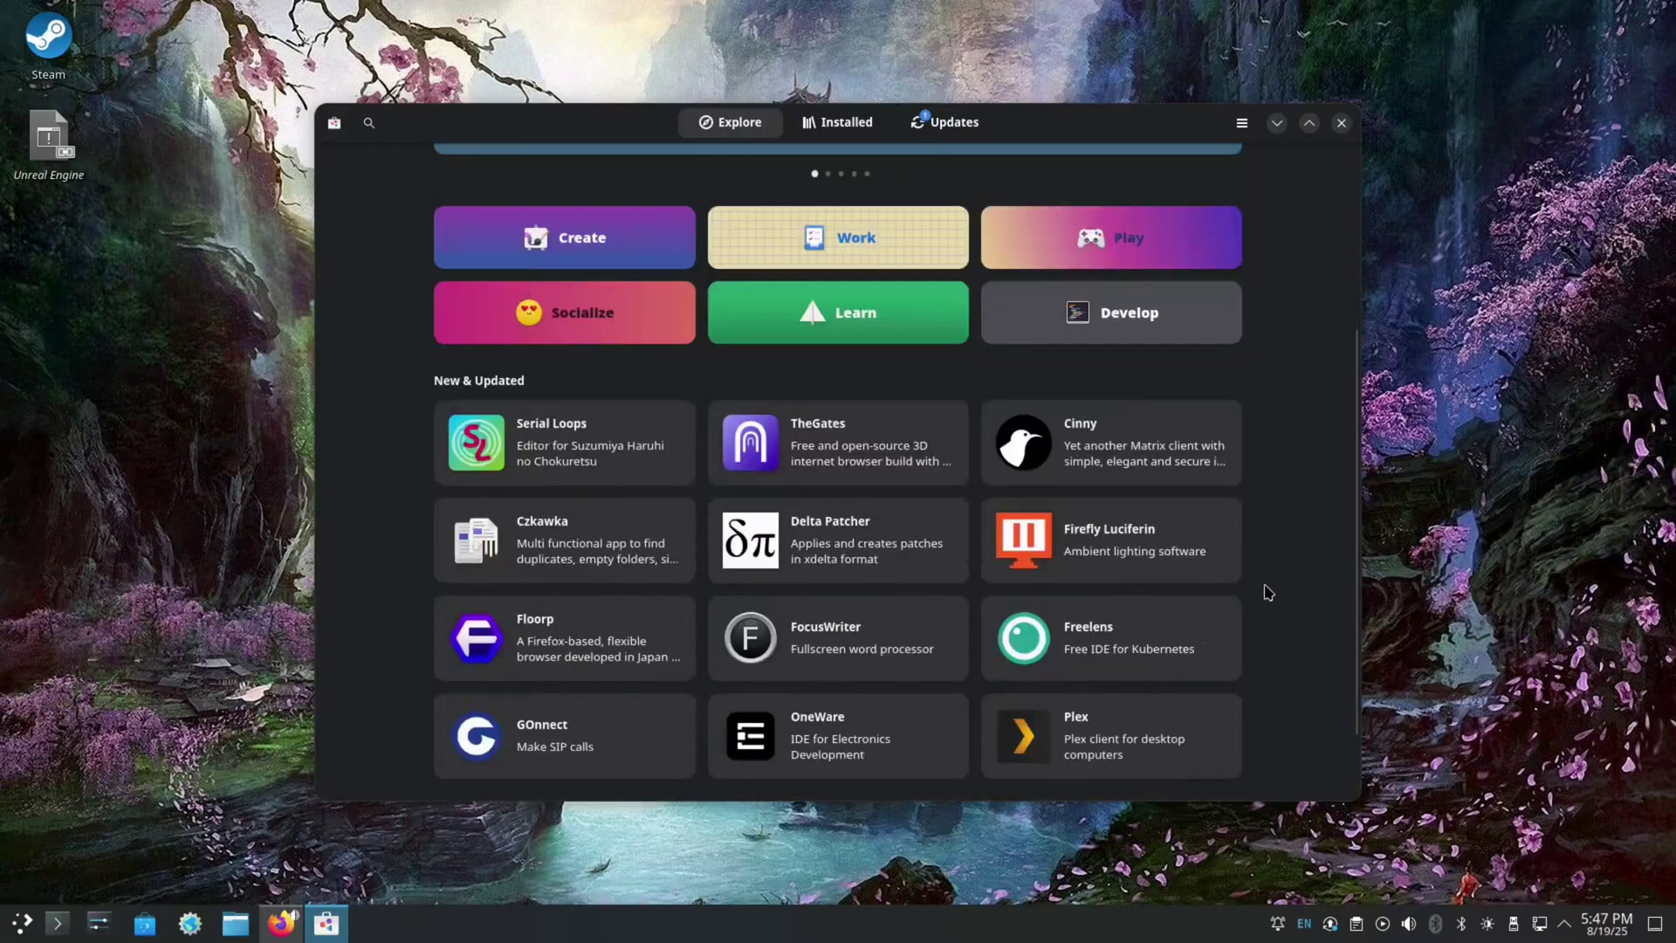
scroll(1267, 591, "down", 2)
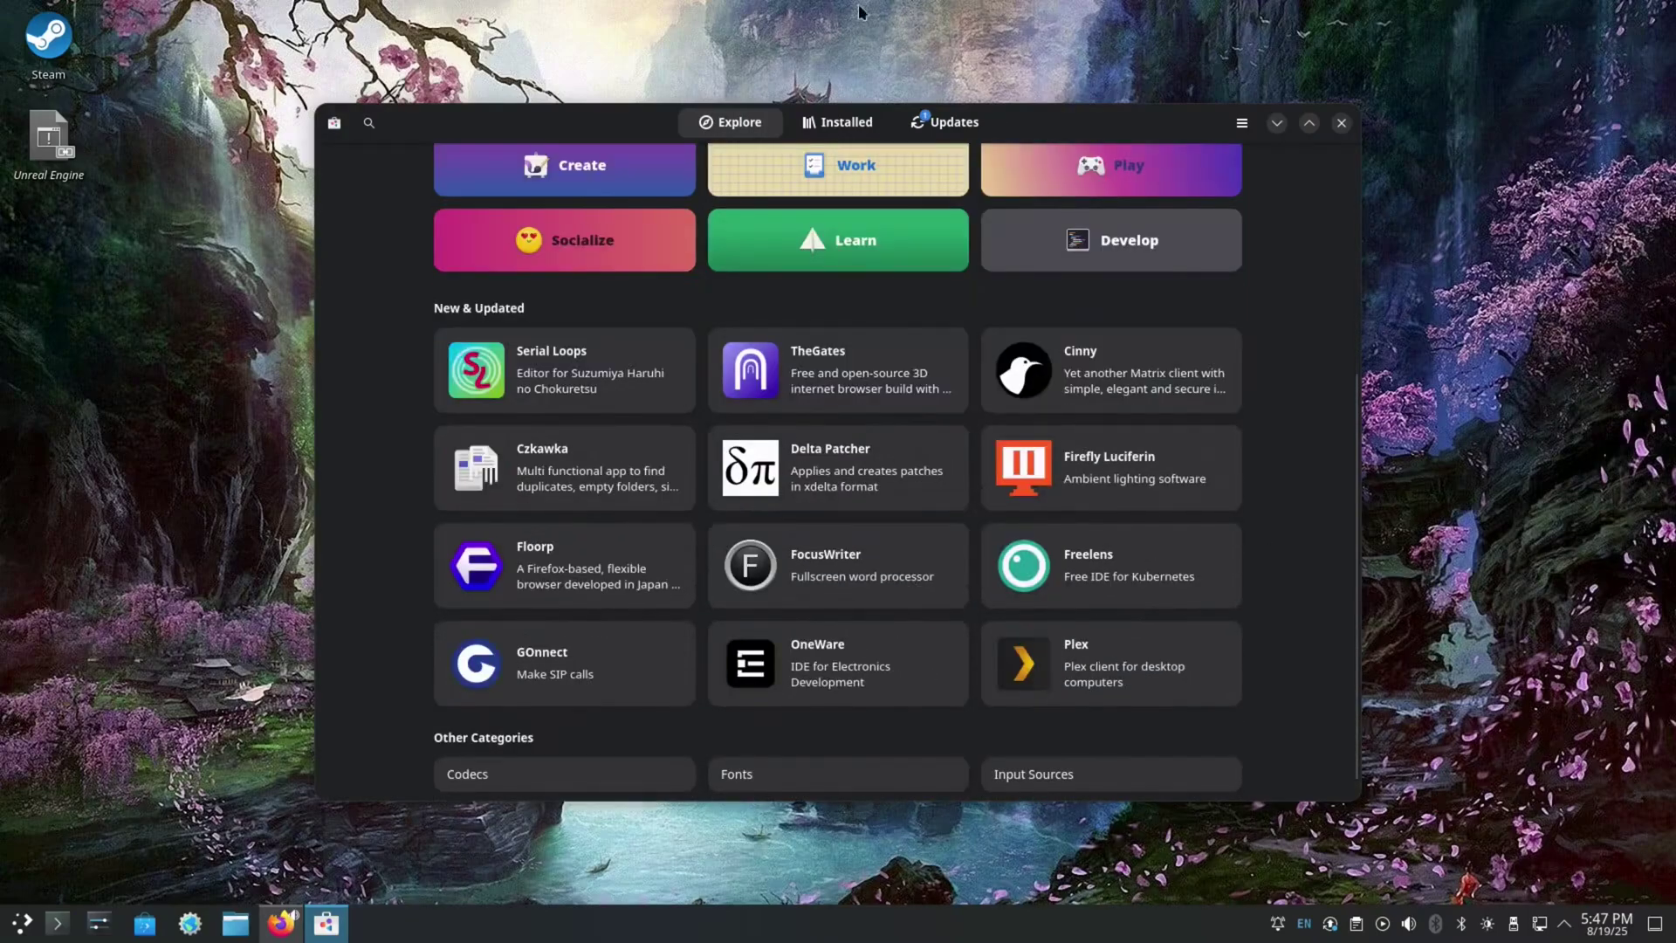
left_click(368, 124)
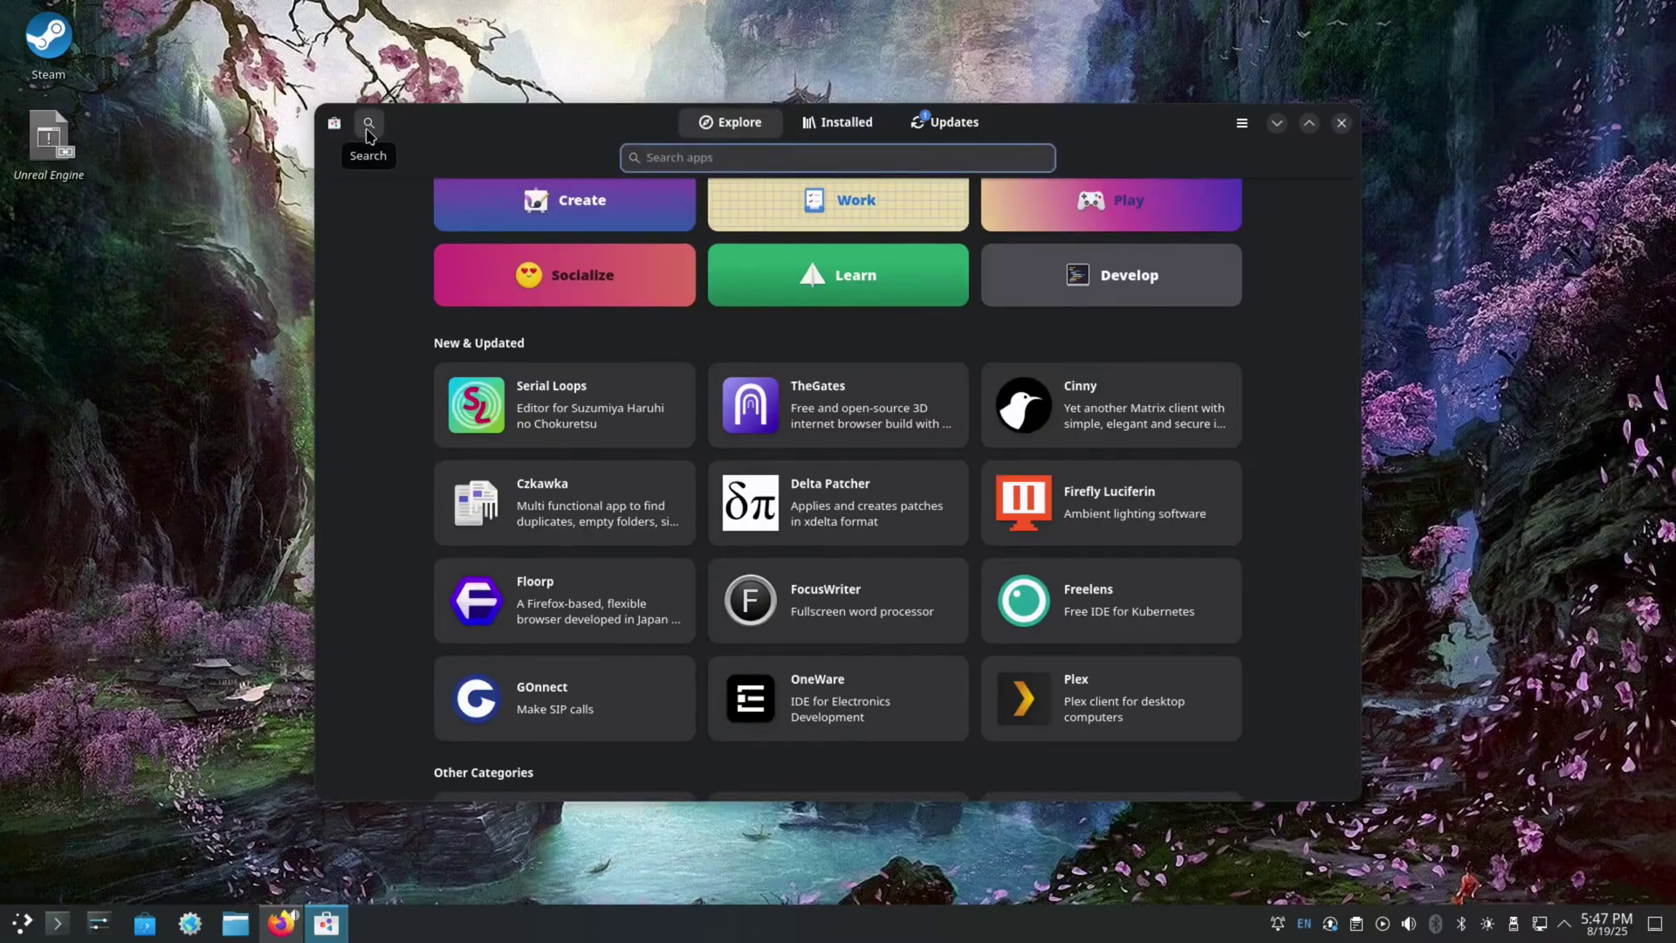
type("balena etcher")
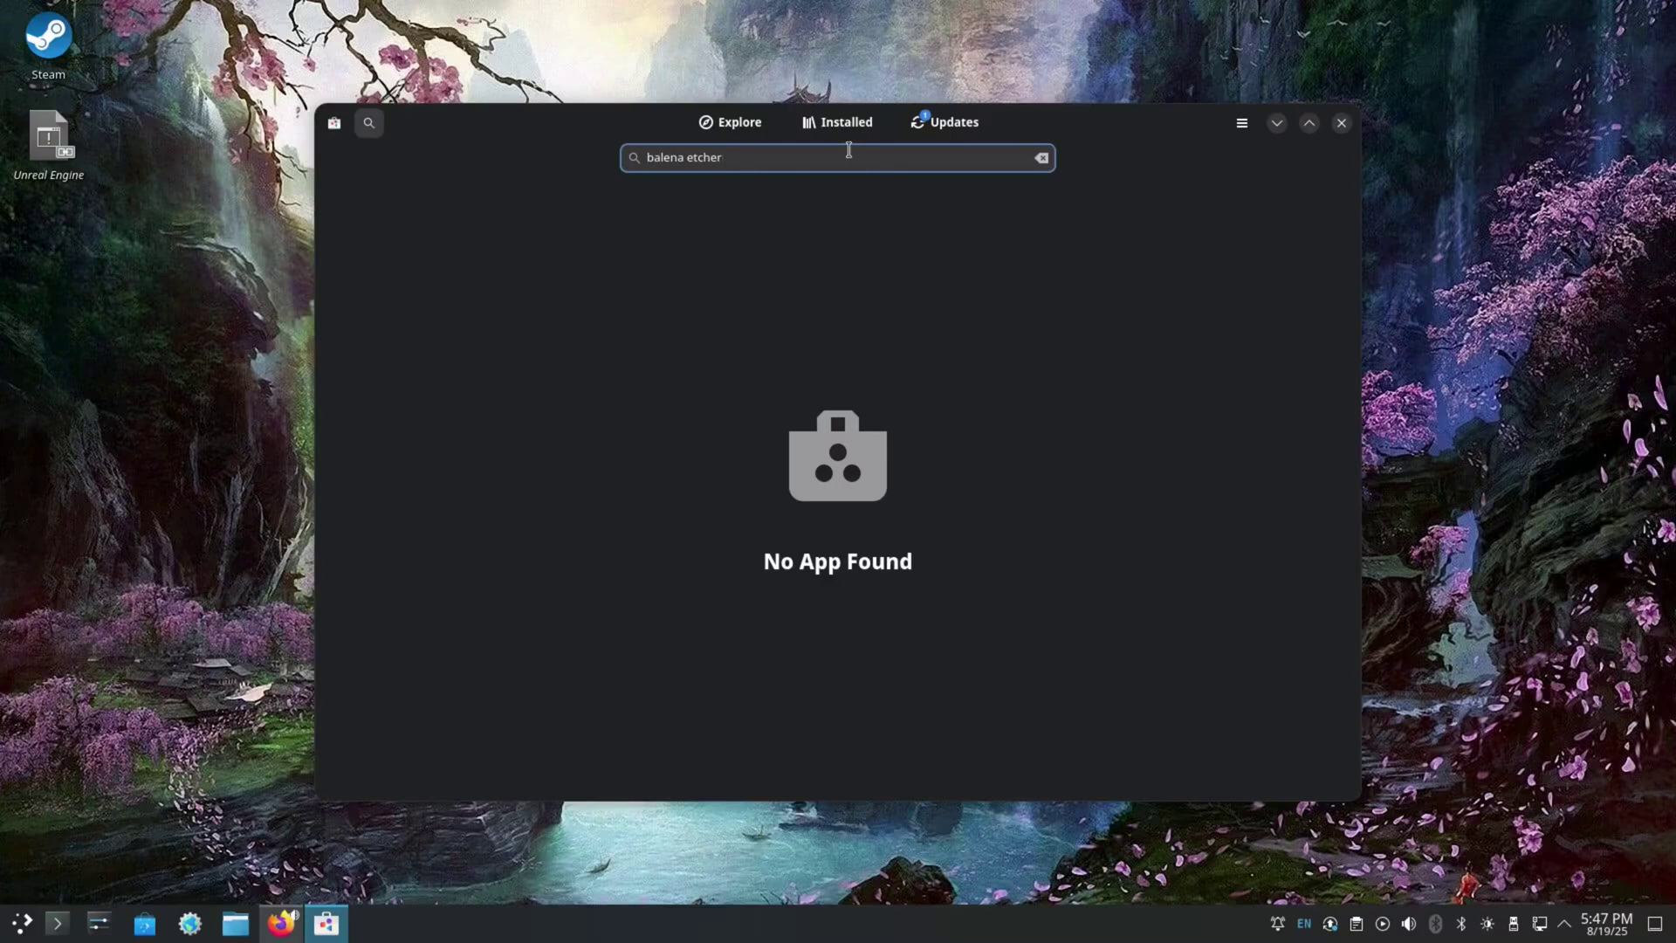
- Replace the search with 'gimp', open GIMP's details page, then close the store
left_click_drag(719, 158, 635, 156)
type("gimp")
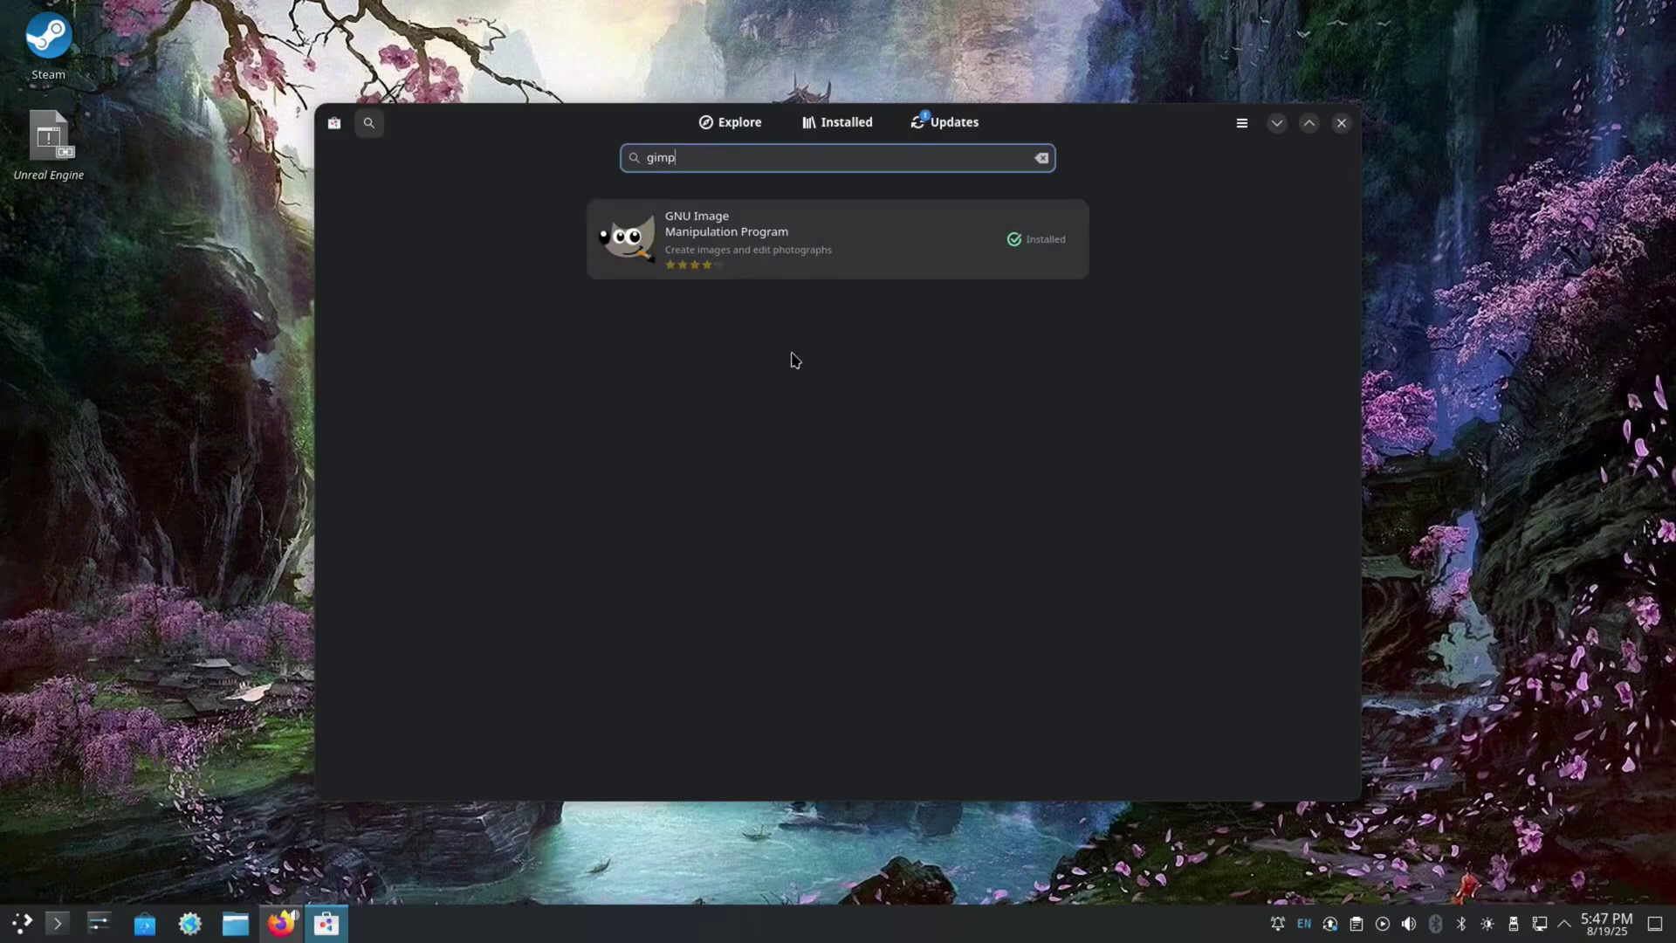
left_click(867, 246)
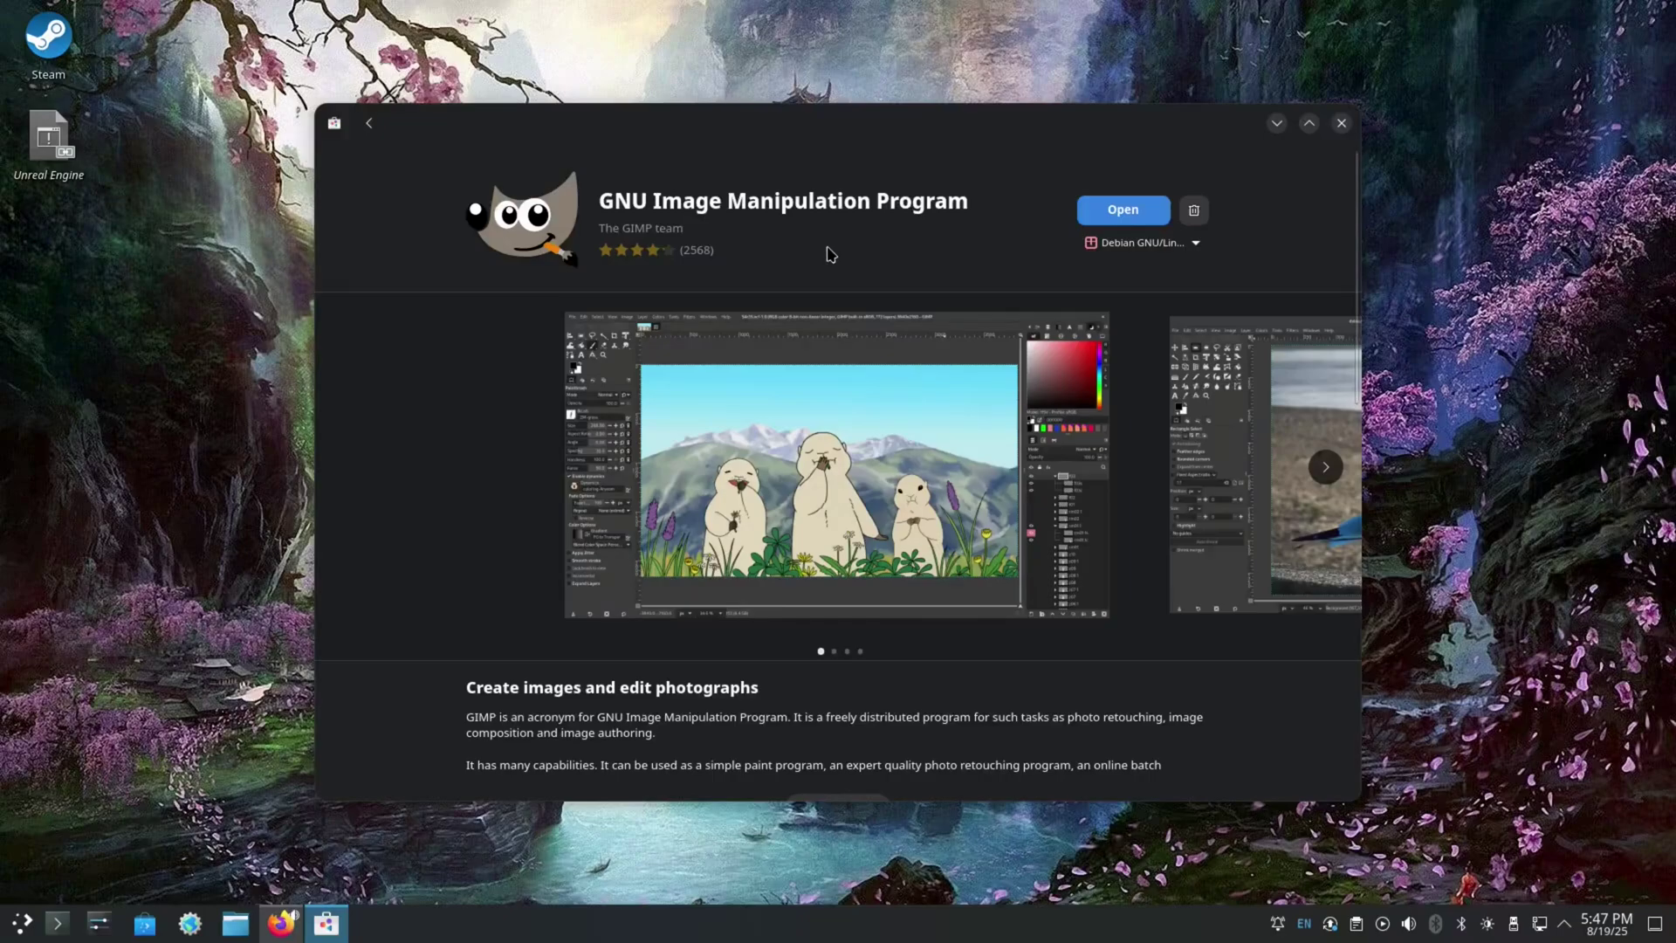
left_click(1342, 124)
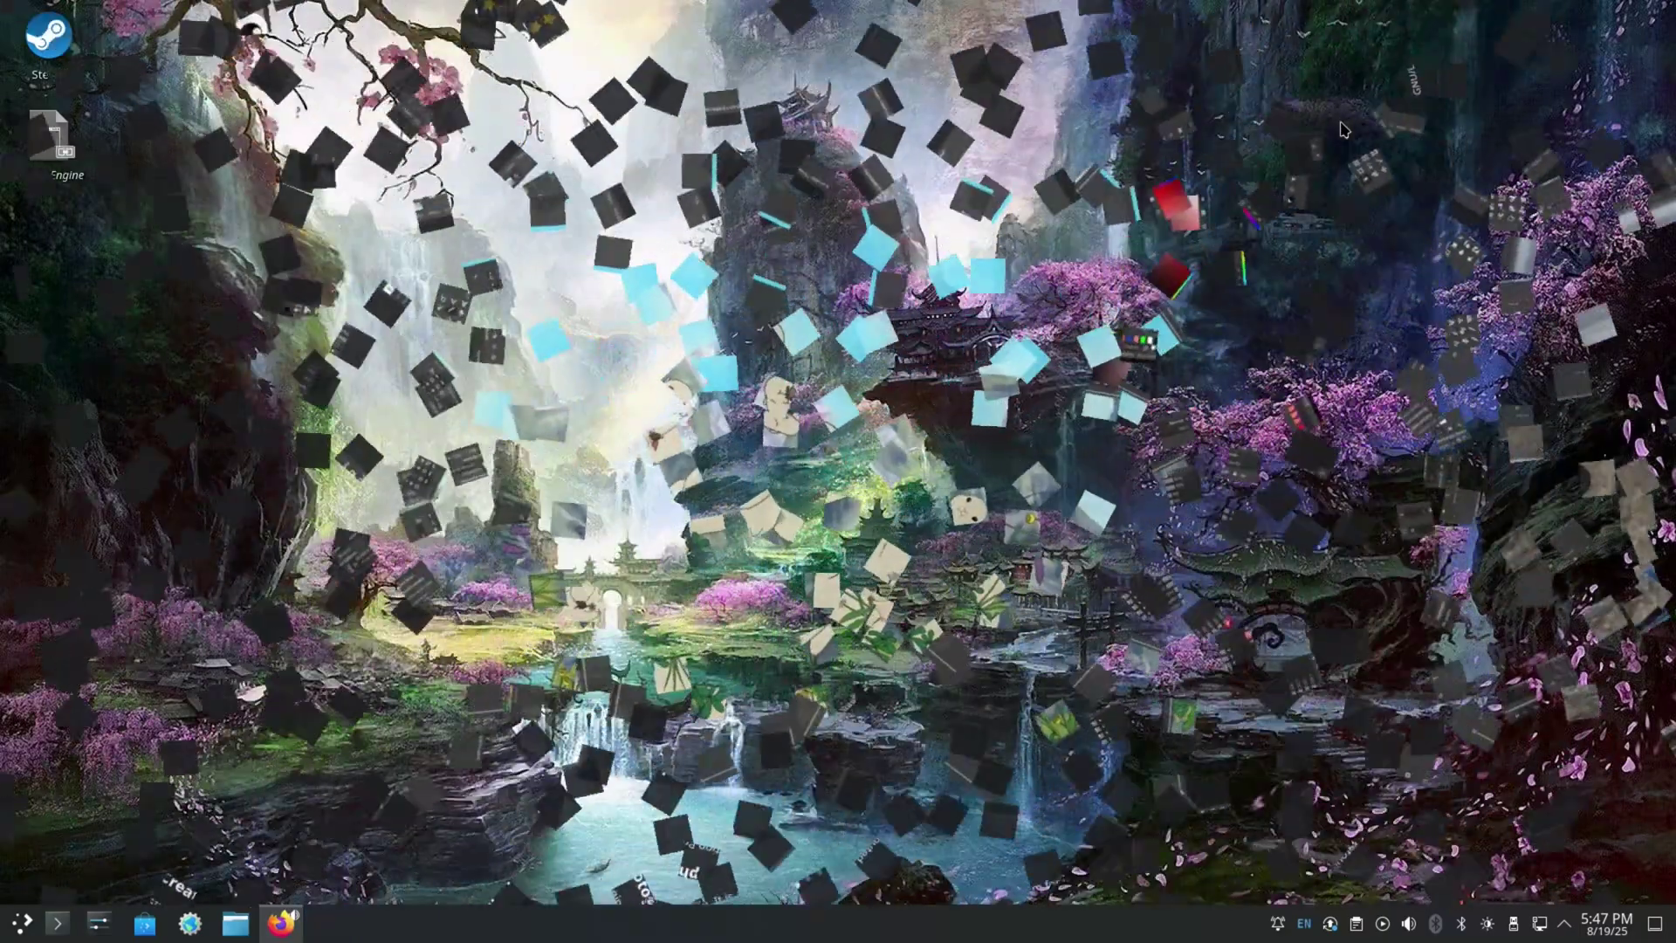
- Open System Settings and look through the Display, Network and Global Theme pages
left_click(101, 925)
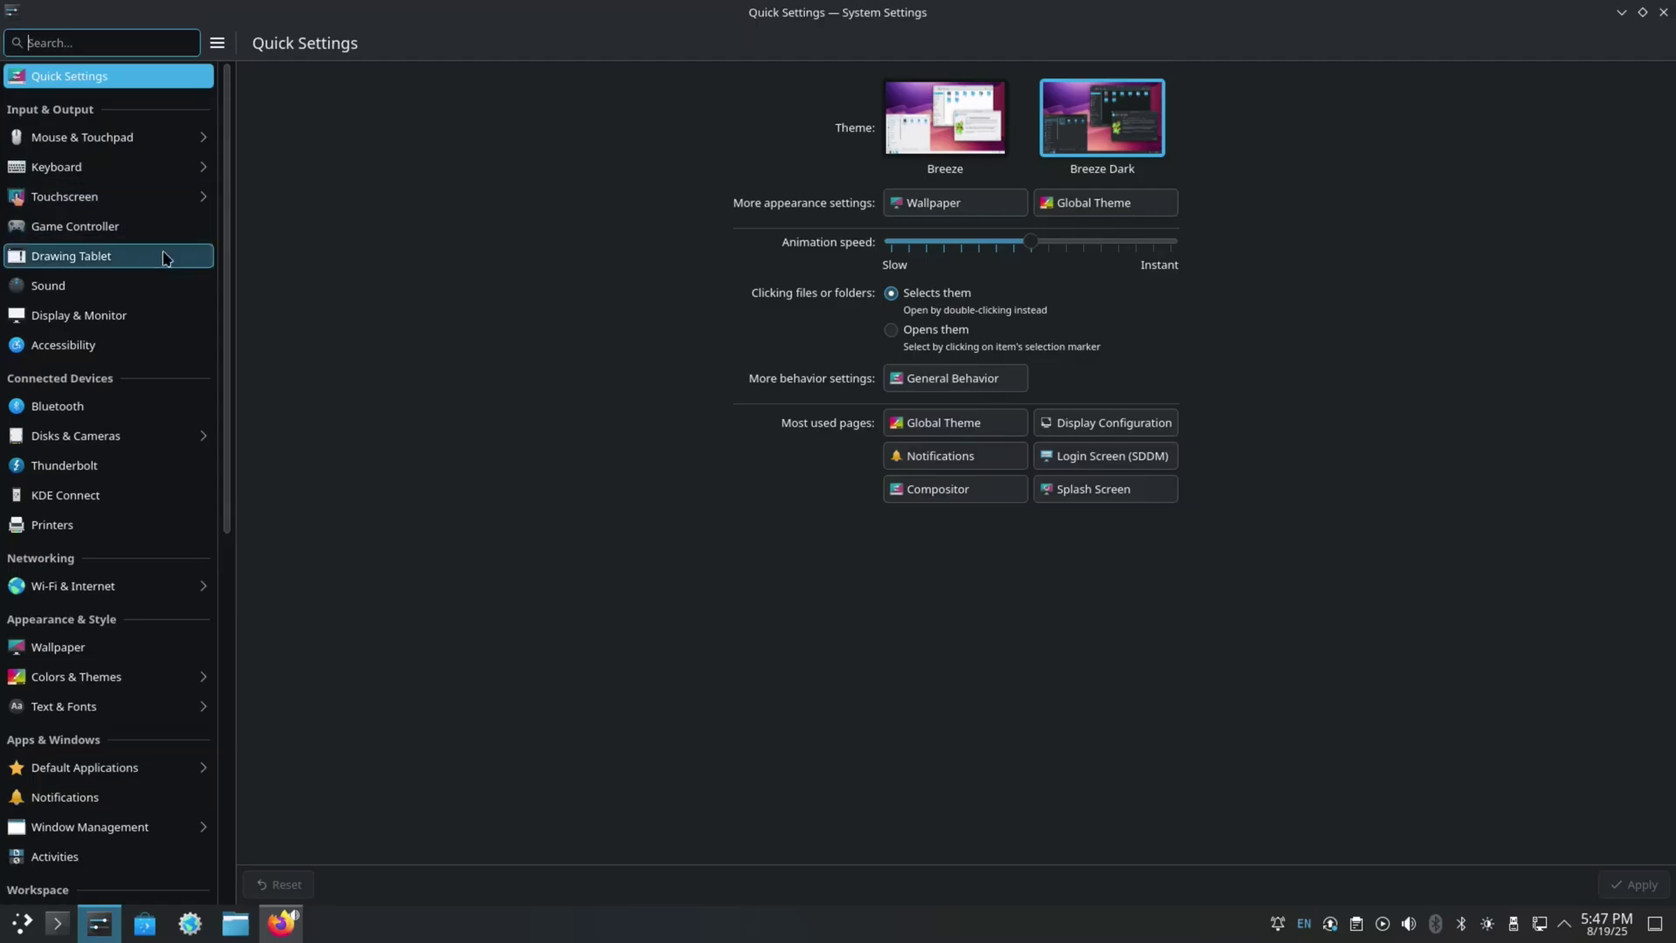
left_click(120, 321)
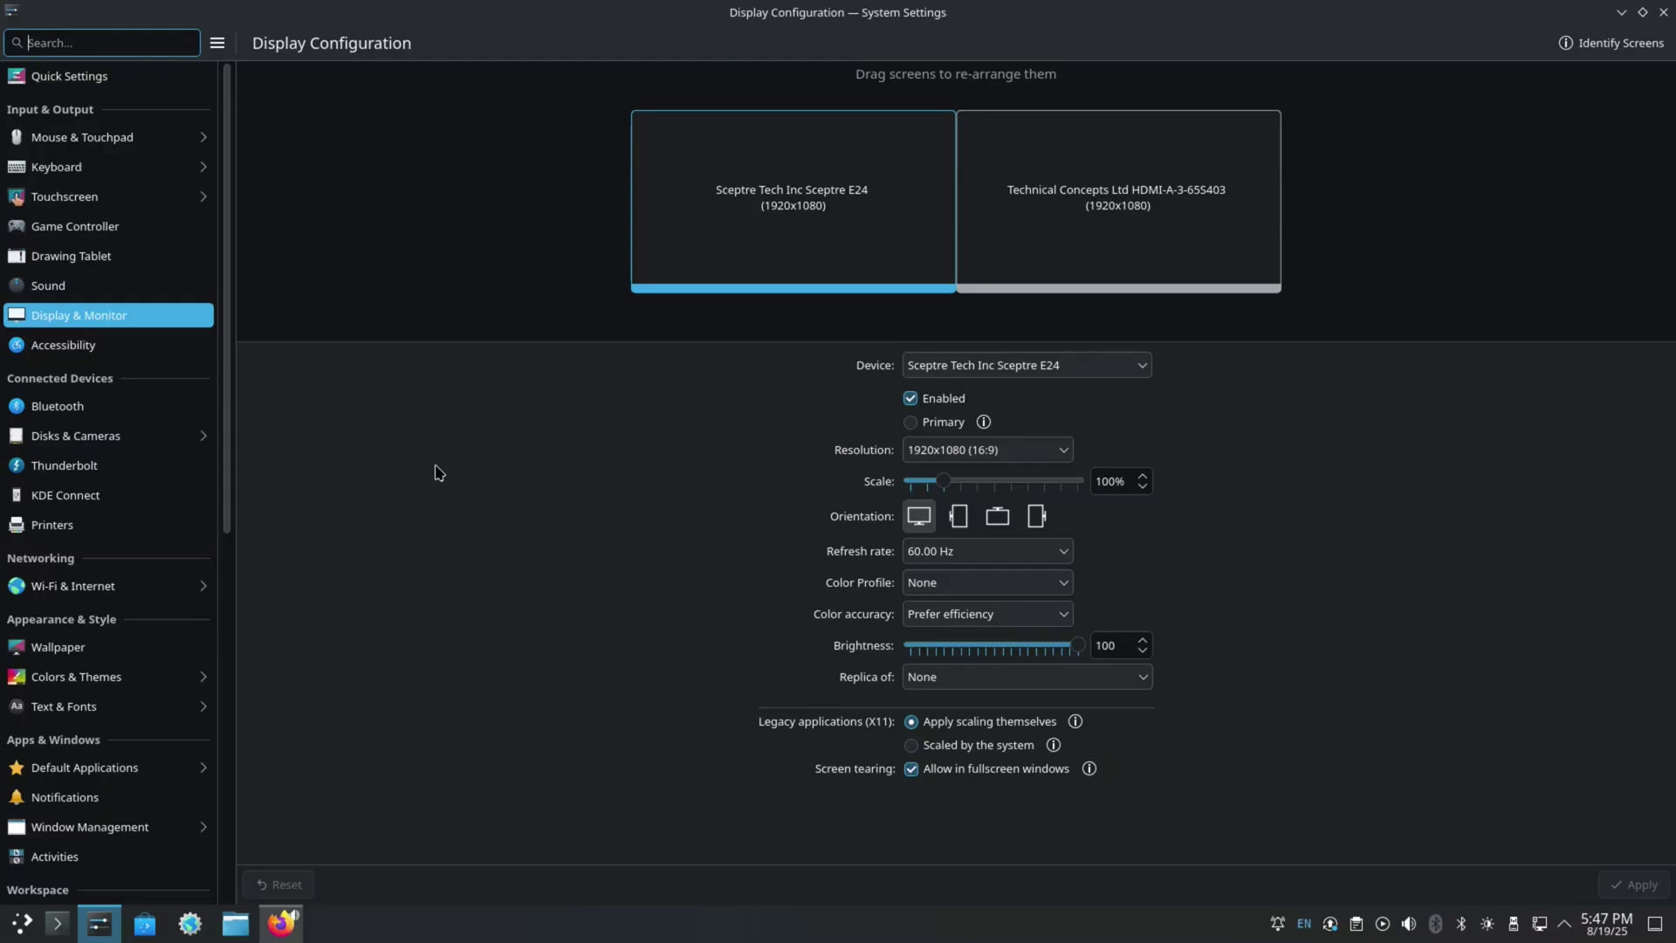
left_click(131, 587)
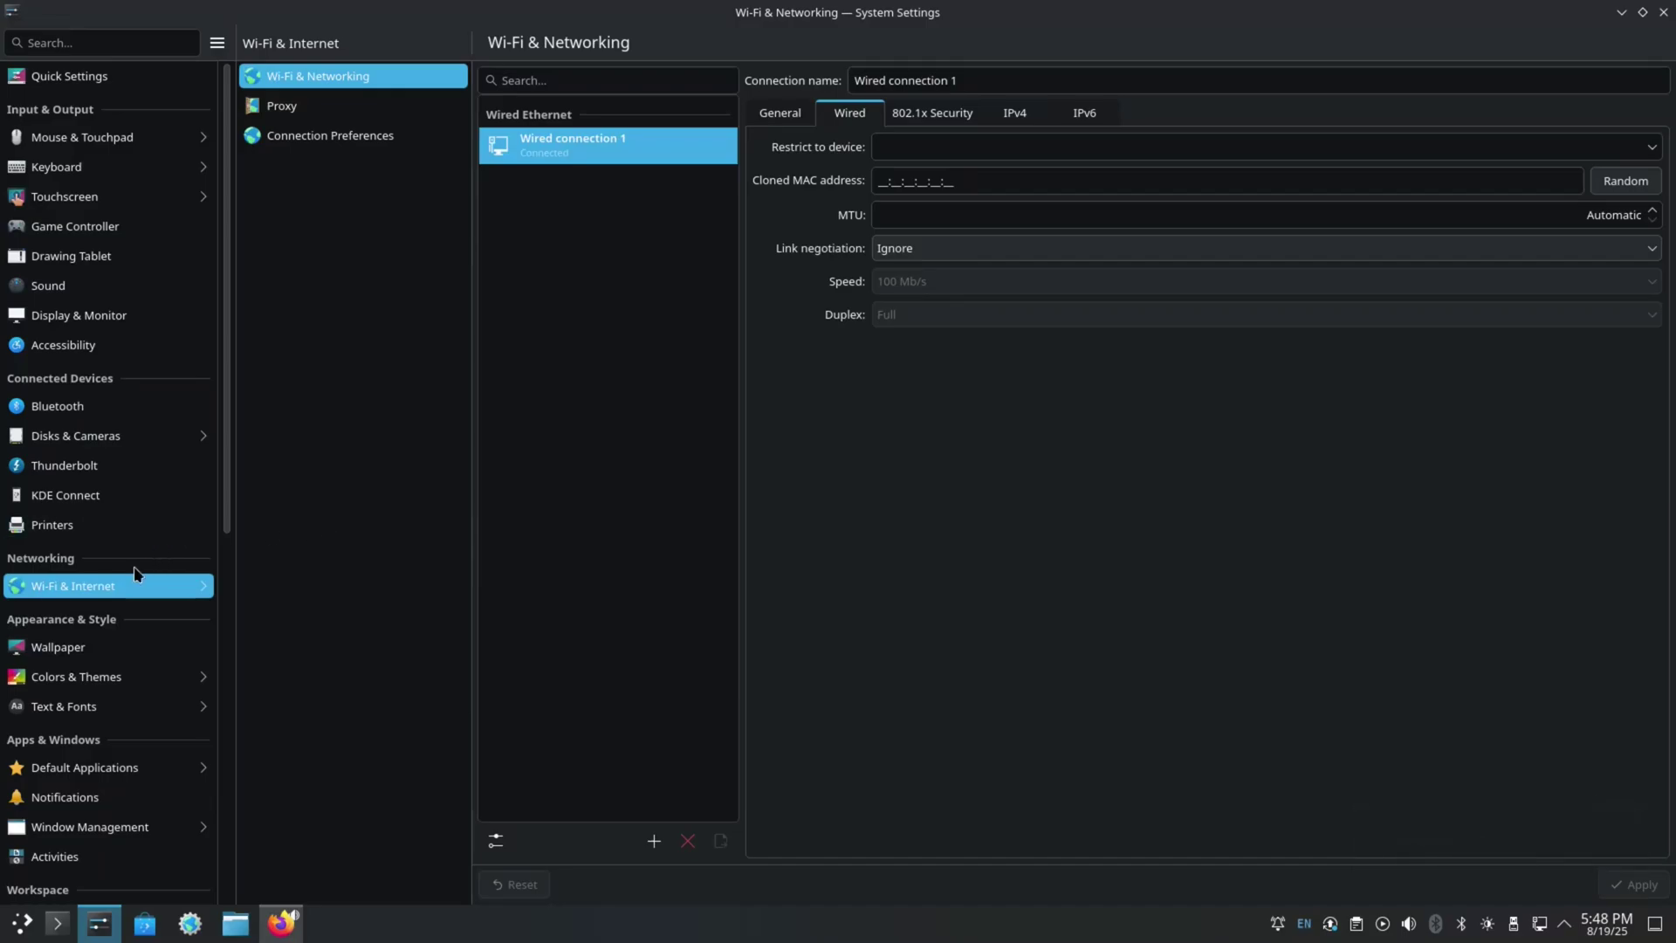
left_click(77, 678)
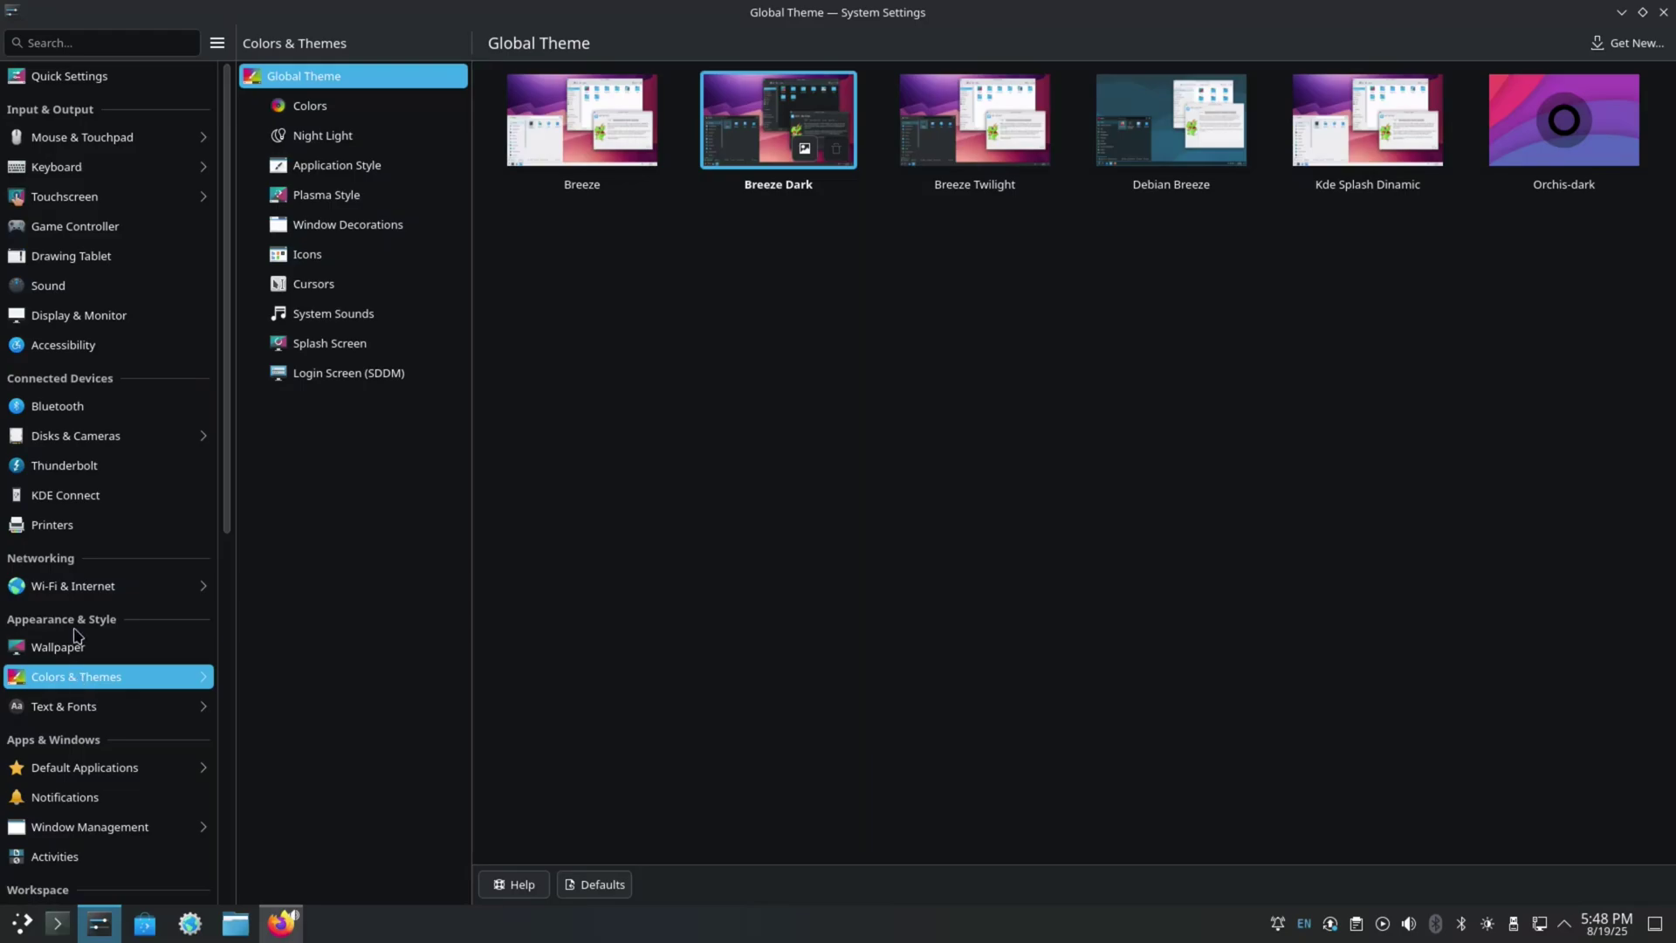
- Show General Behavior, with single-click selecting files and a 400 ms double-click interval
scroll(88, 624, "down", 4)
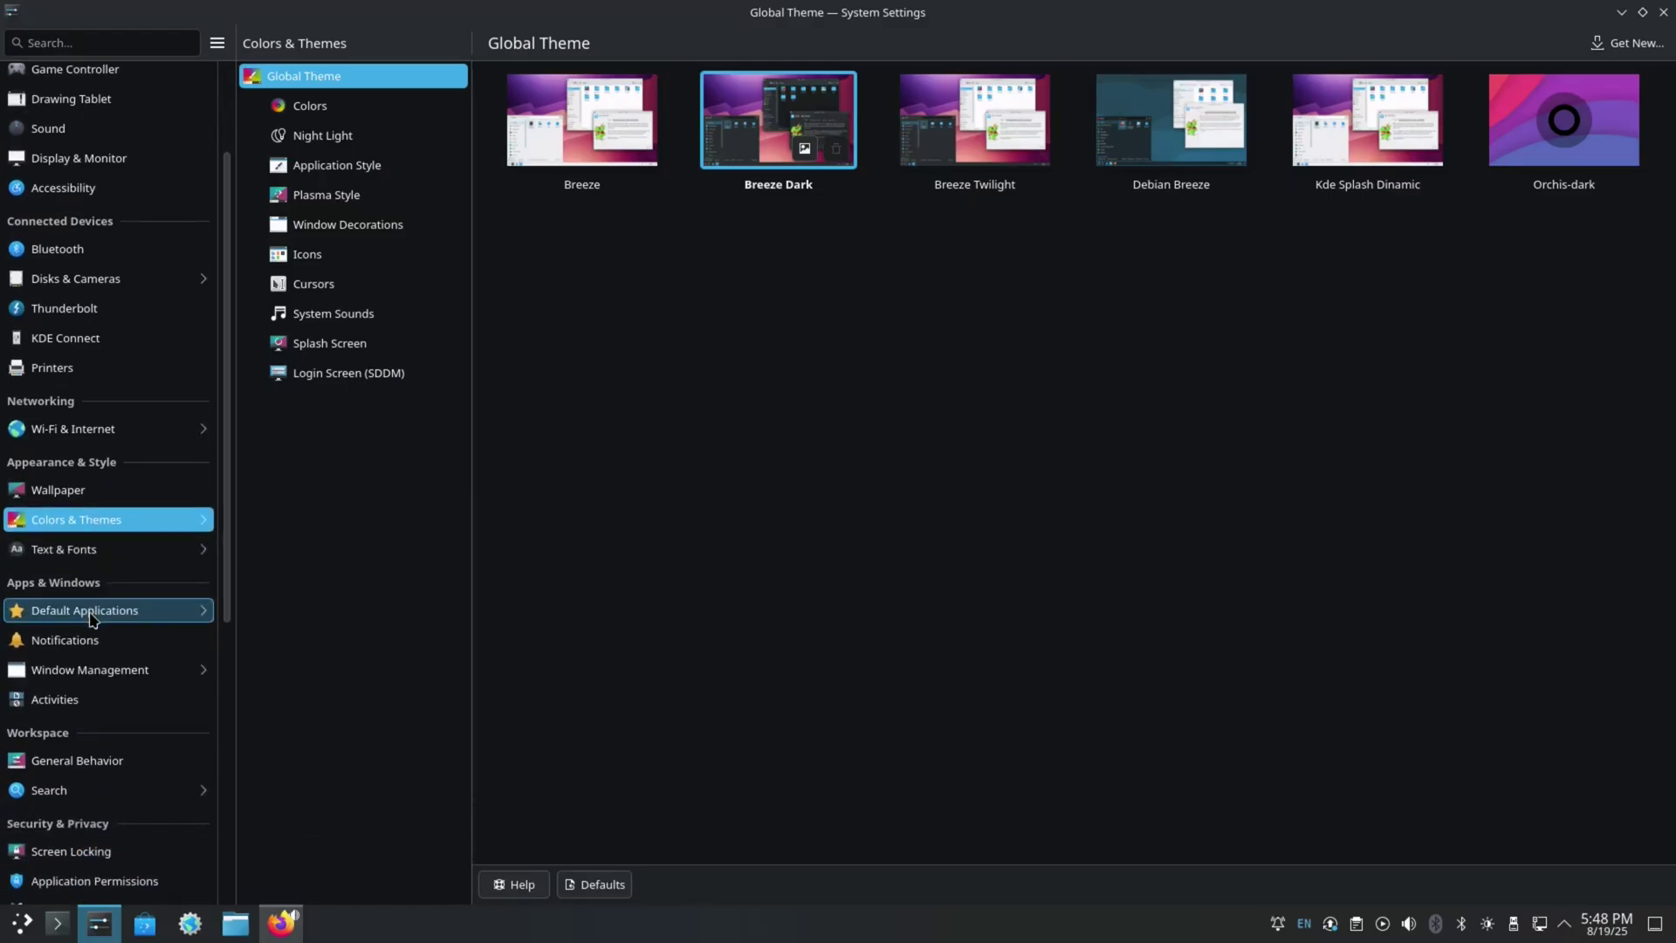
scroll(90, 618, "down", 3)
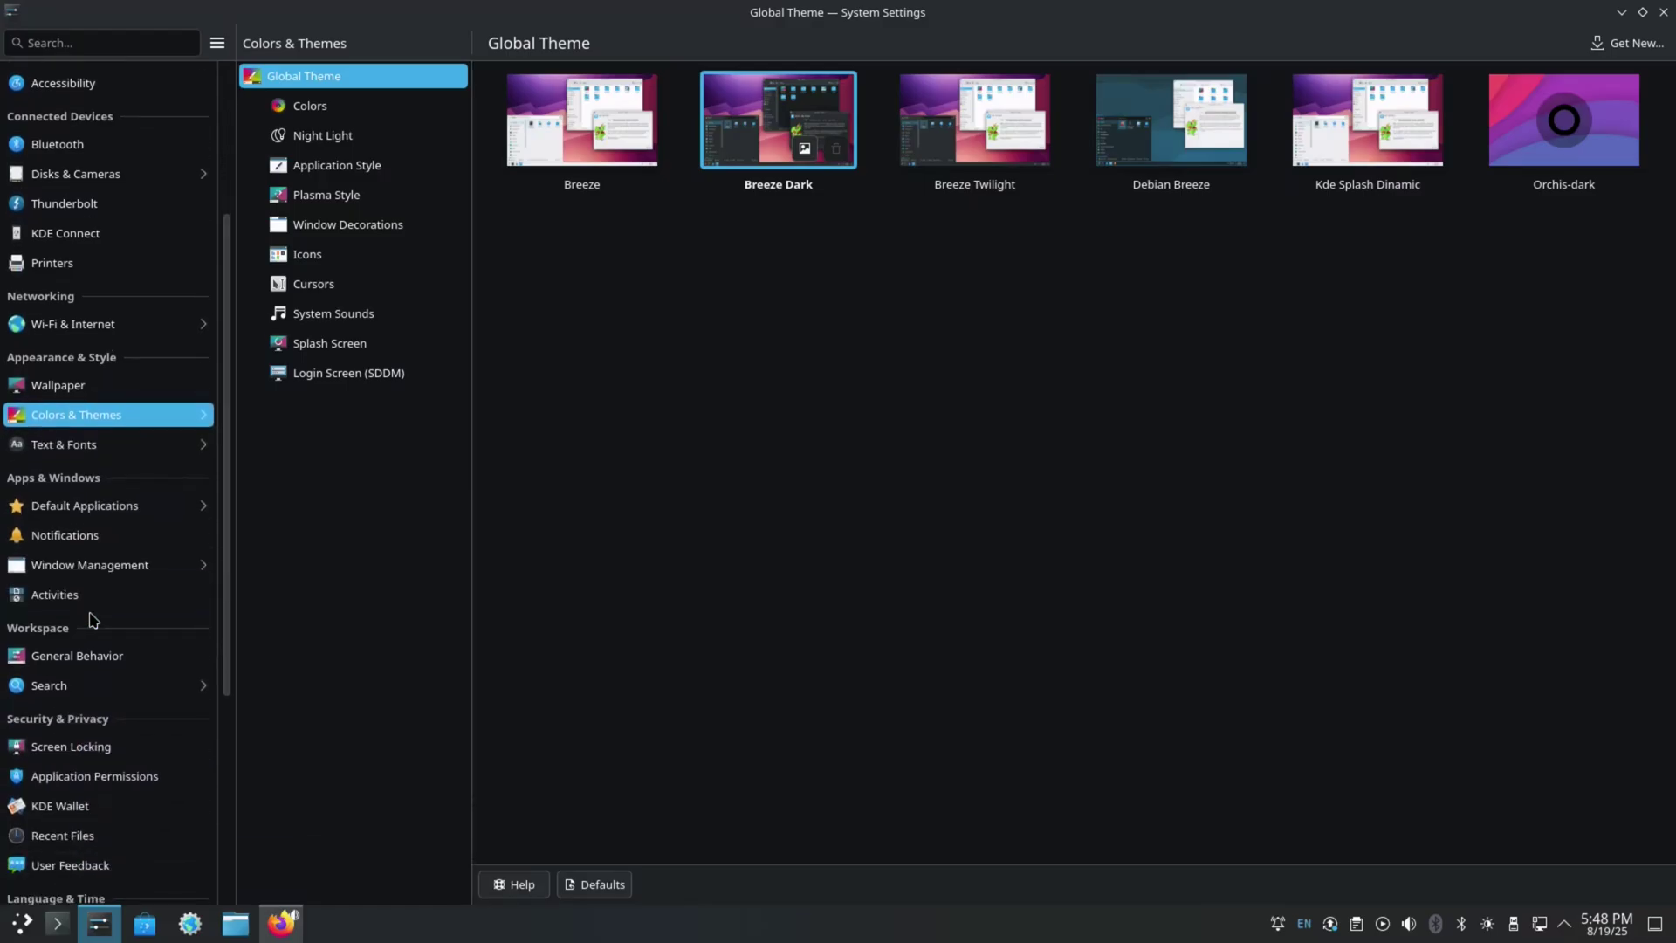
left_click(83, 664)
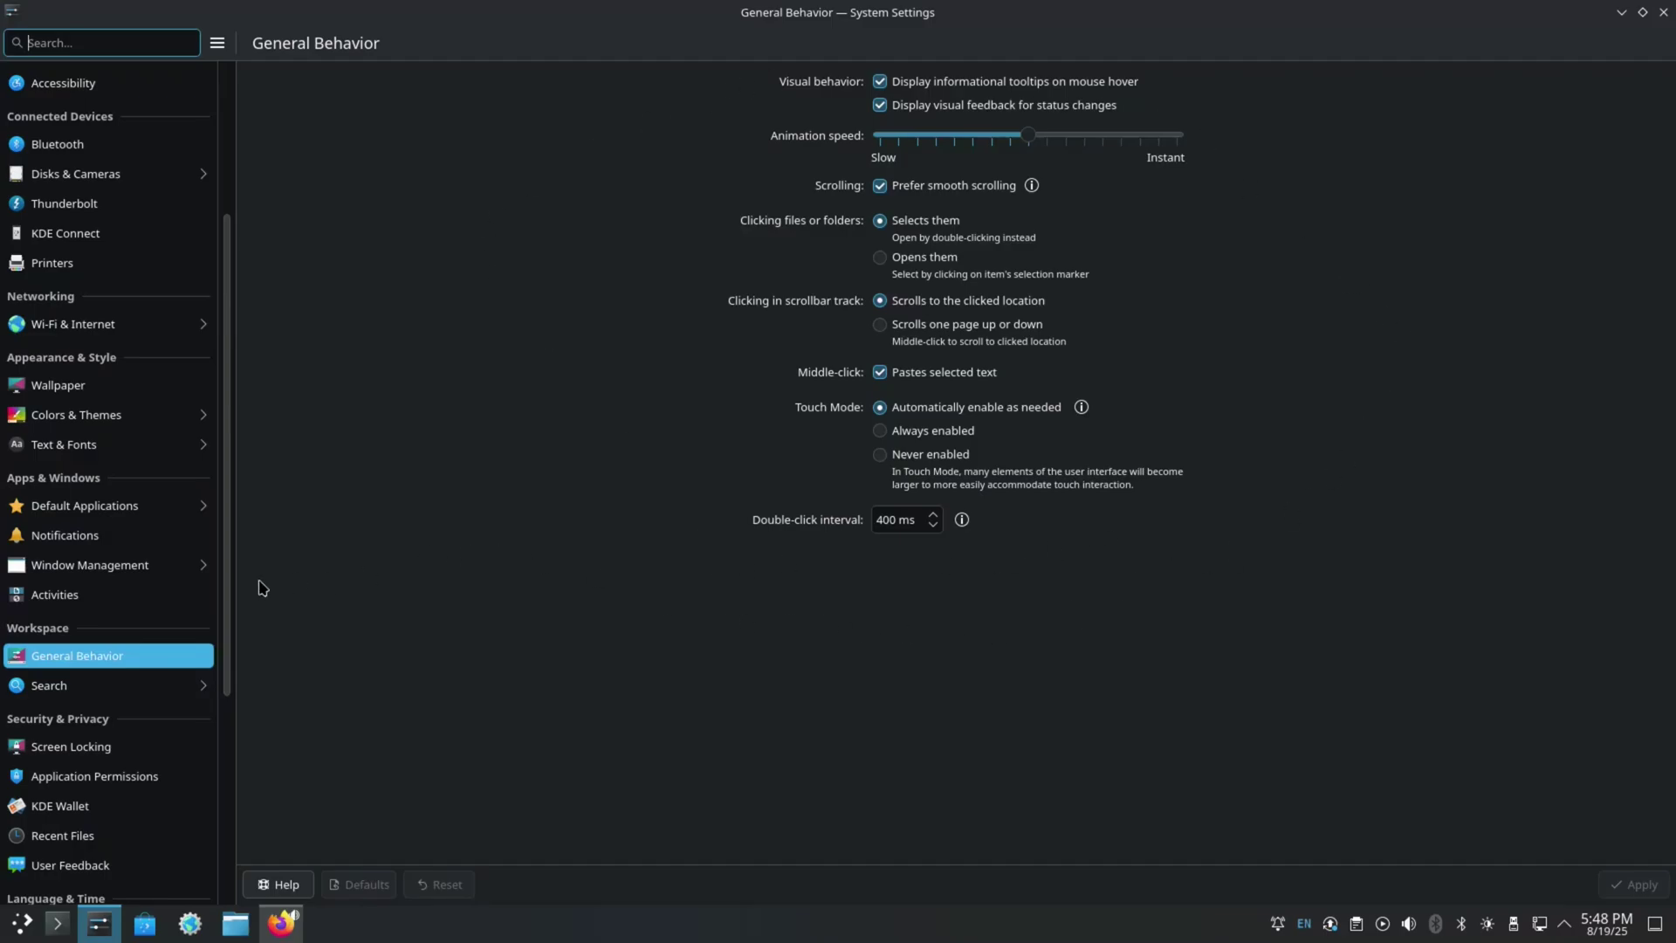
scroll(181, 621, "down", 1)
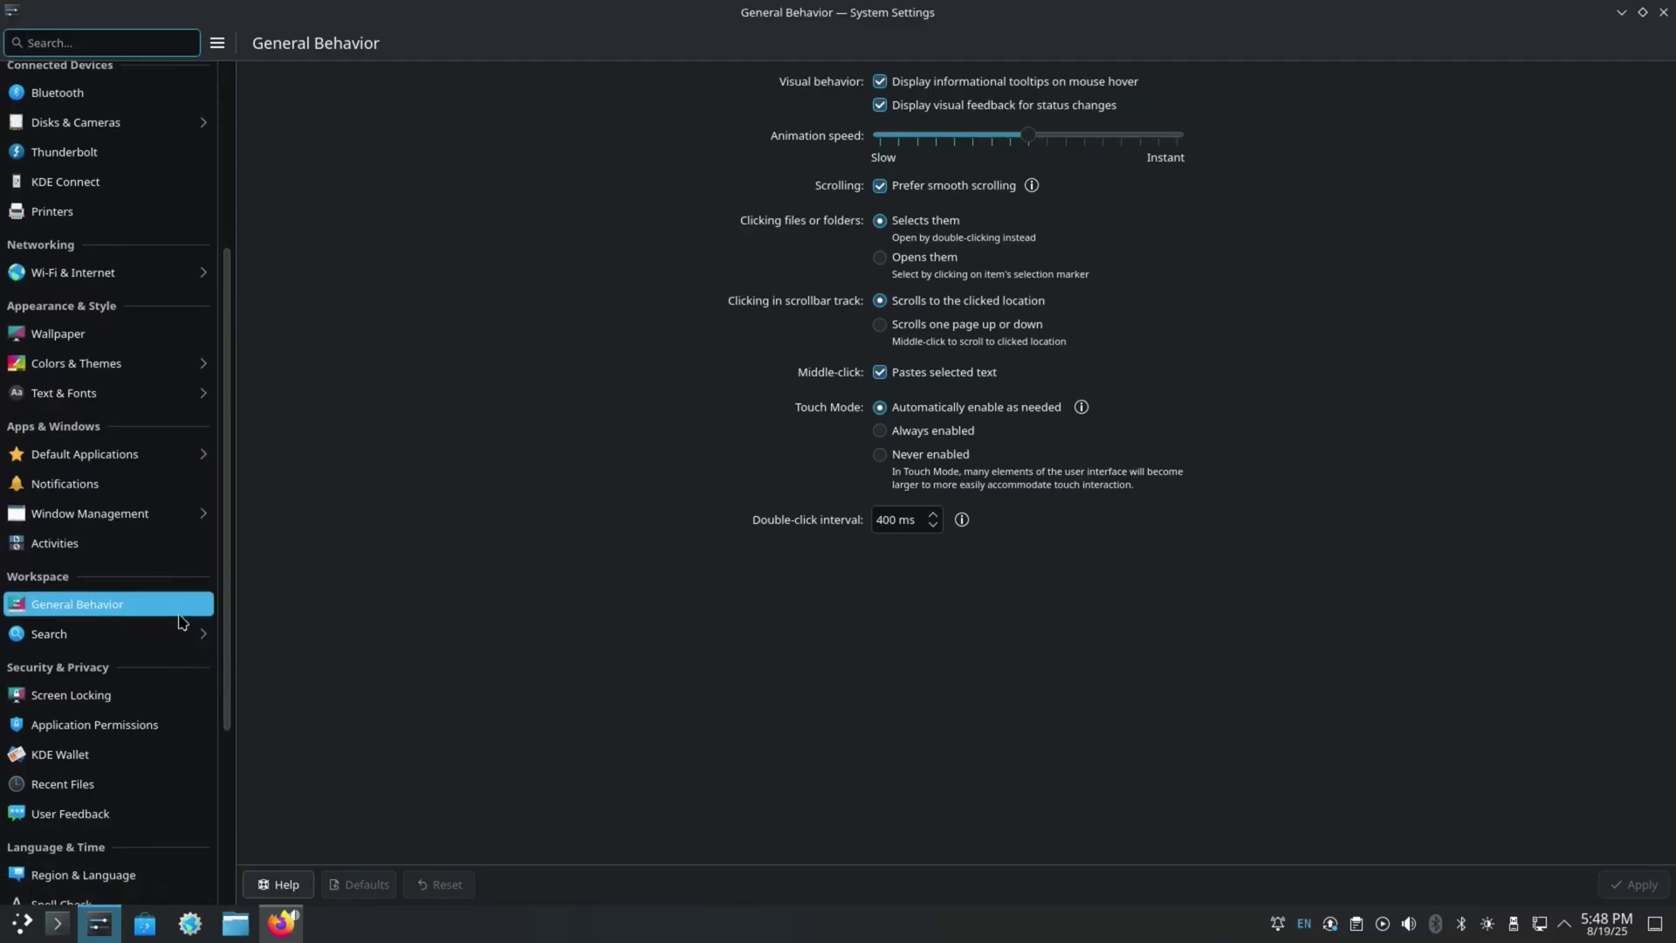
- Set Screen Locking's 'Lock screen automatically' to Never and apply the change
left_click(128, 698)
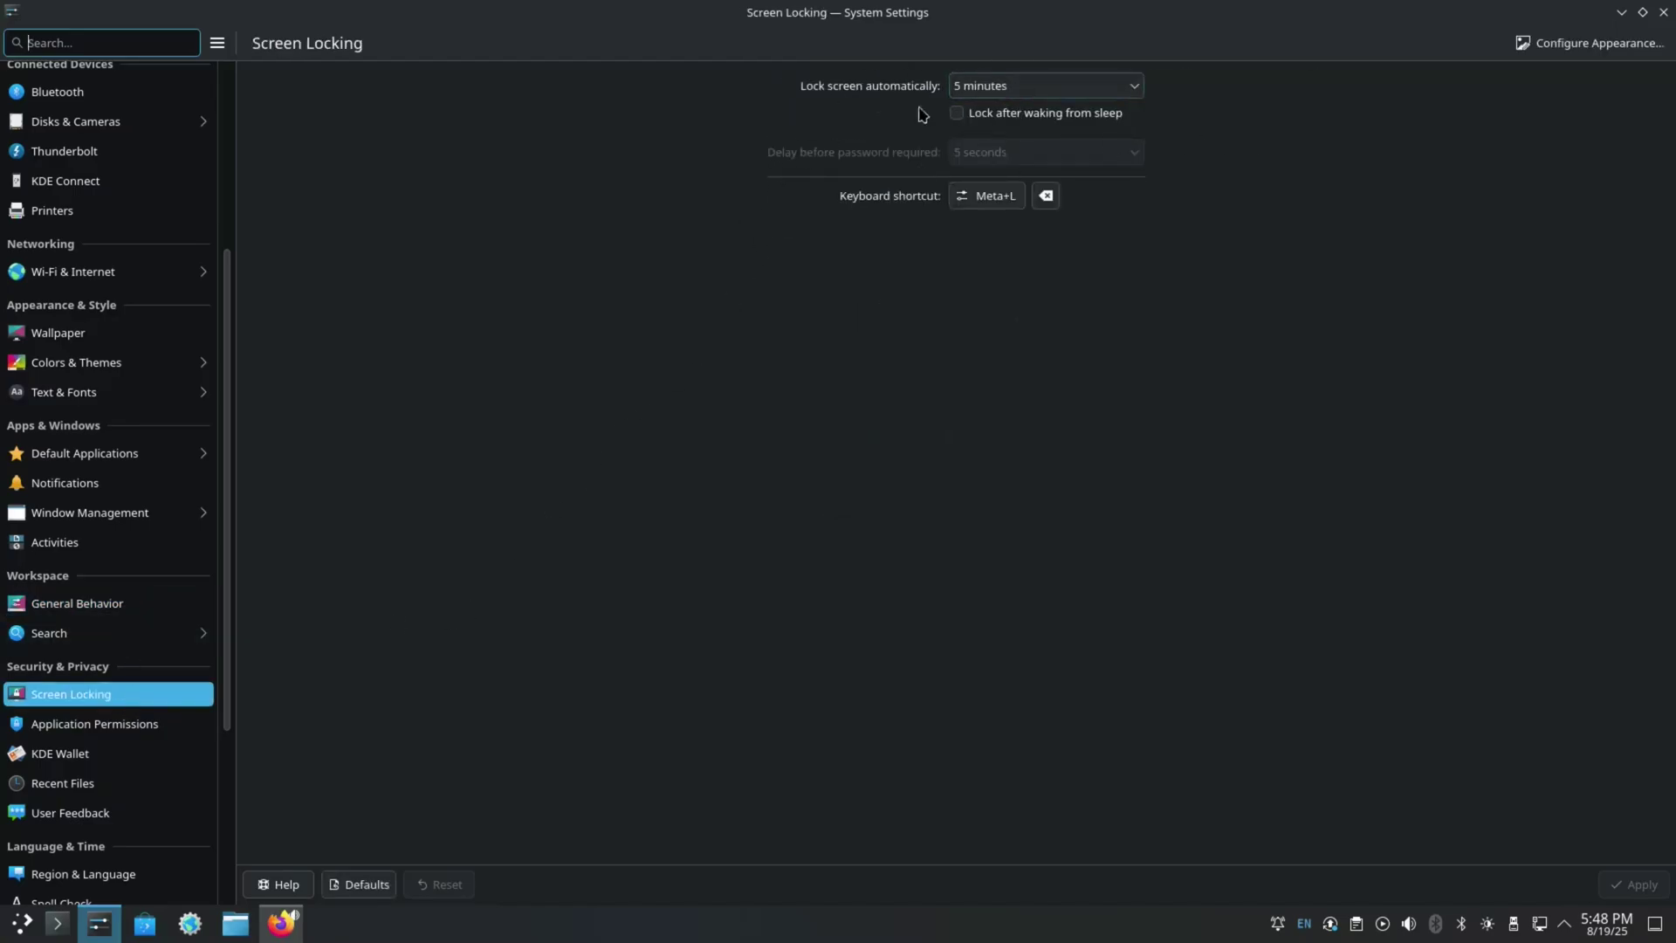
left_click(1096, 83)
left_click(1047, 112)
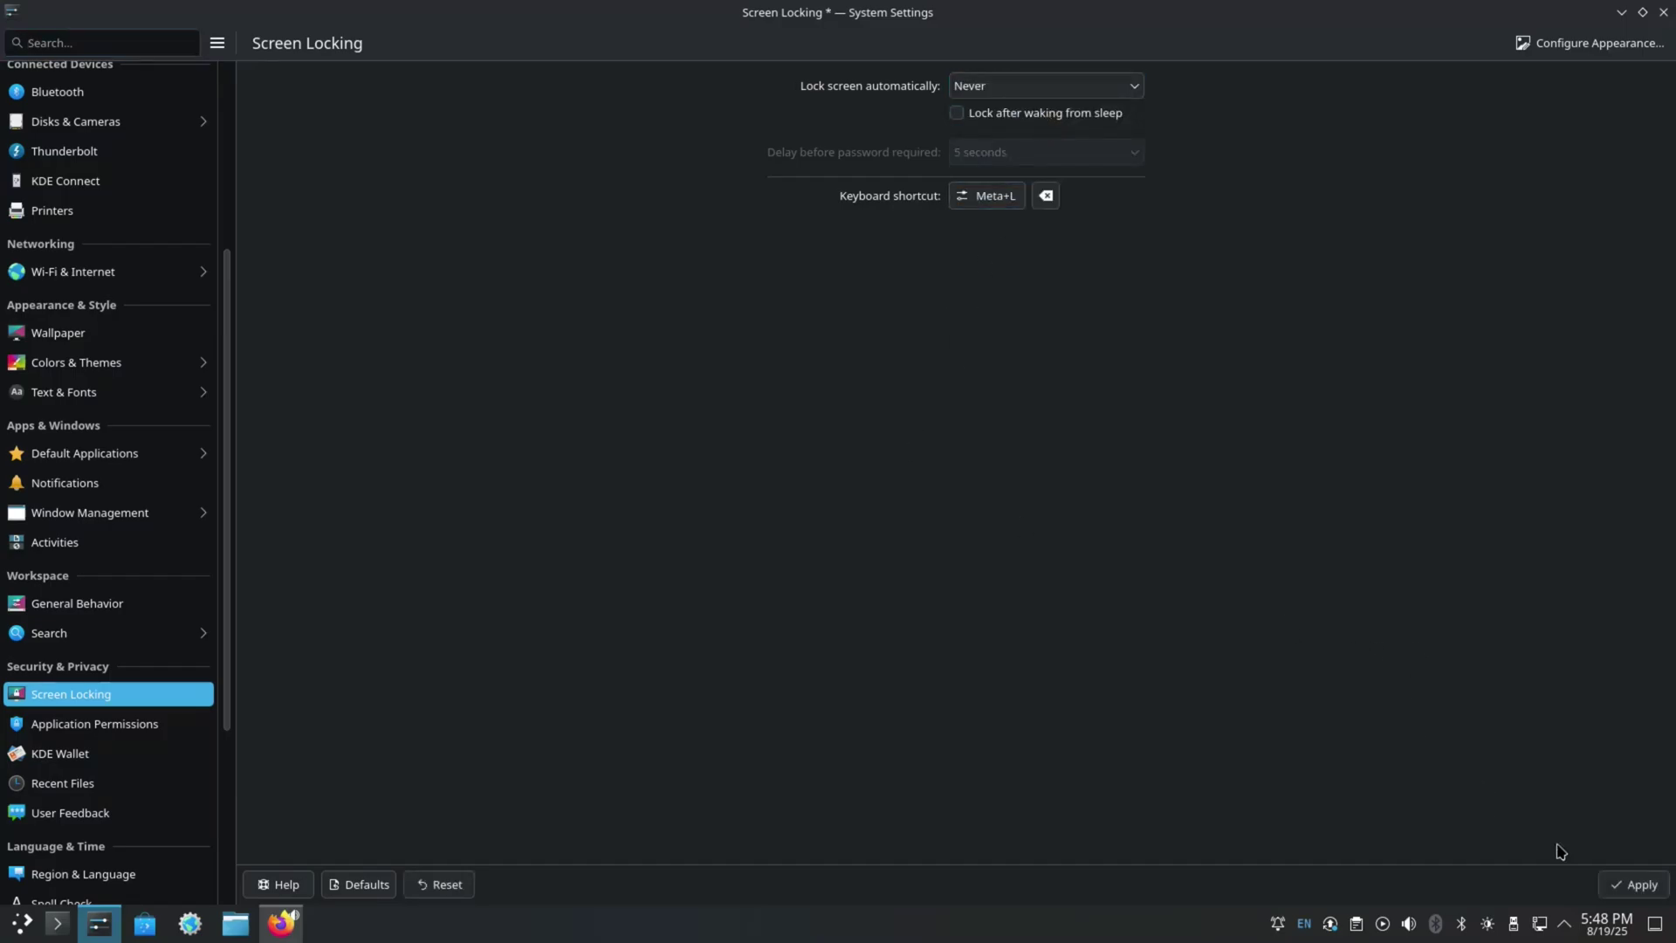
left_click(1640, 885)
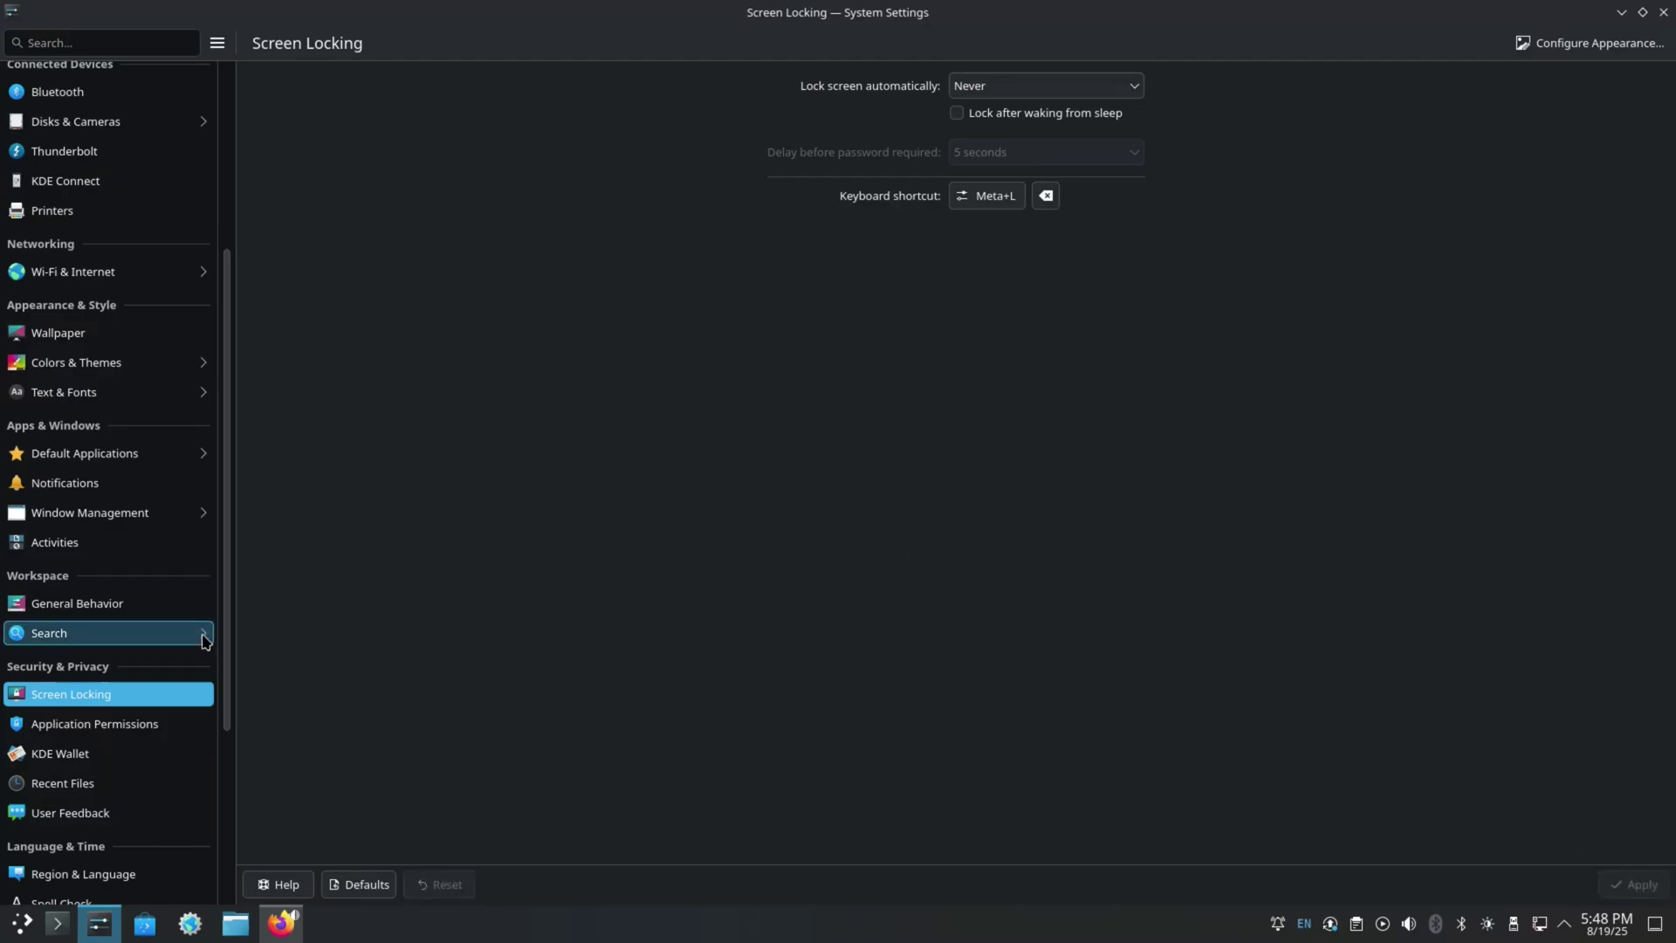
scroll(205, 641, "down", 3)
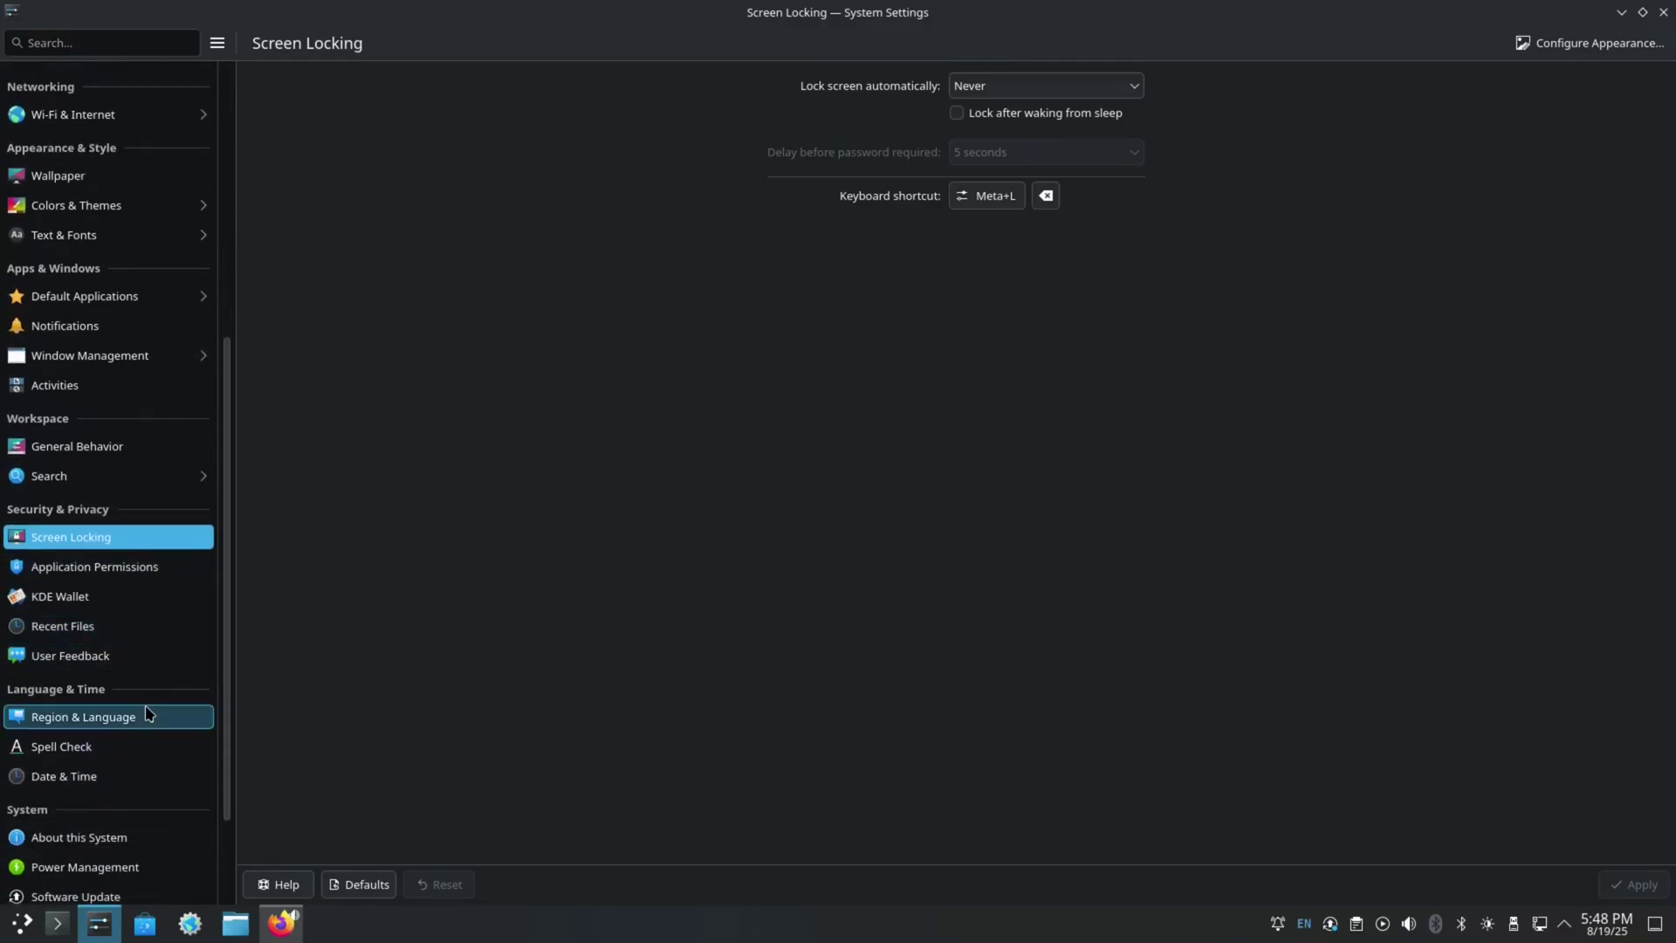
scroll(142, 718, "down", 2)
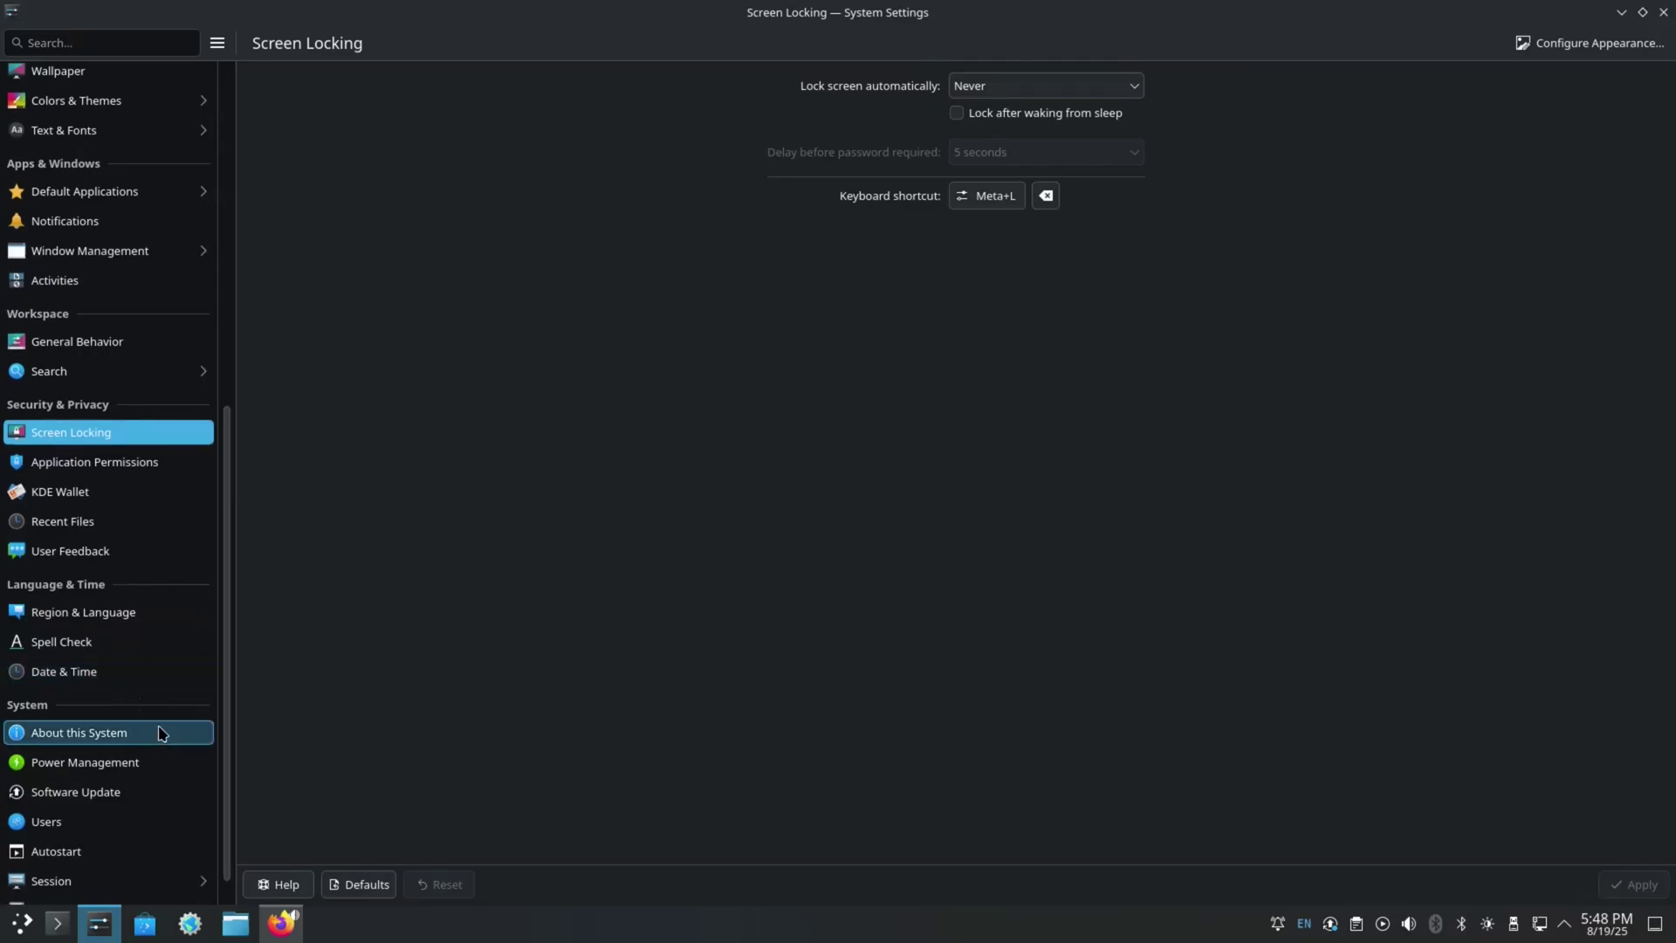
scroll(161, 733, "down", 1)
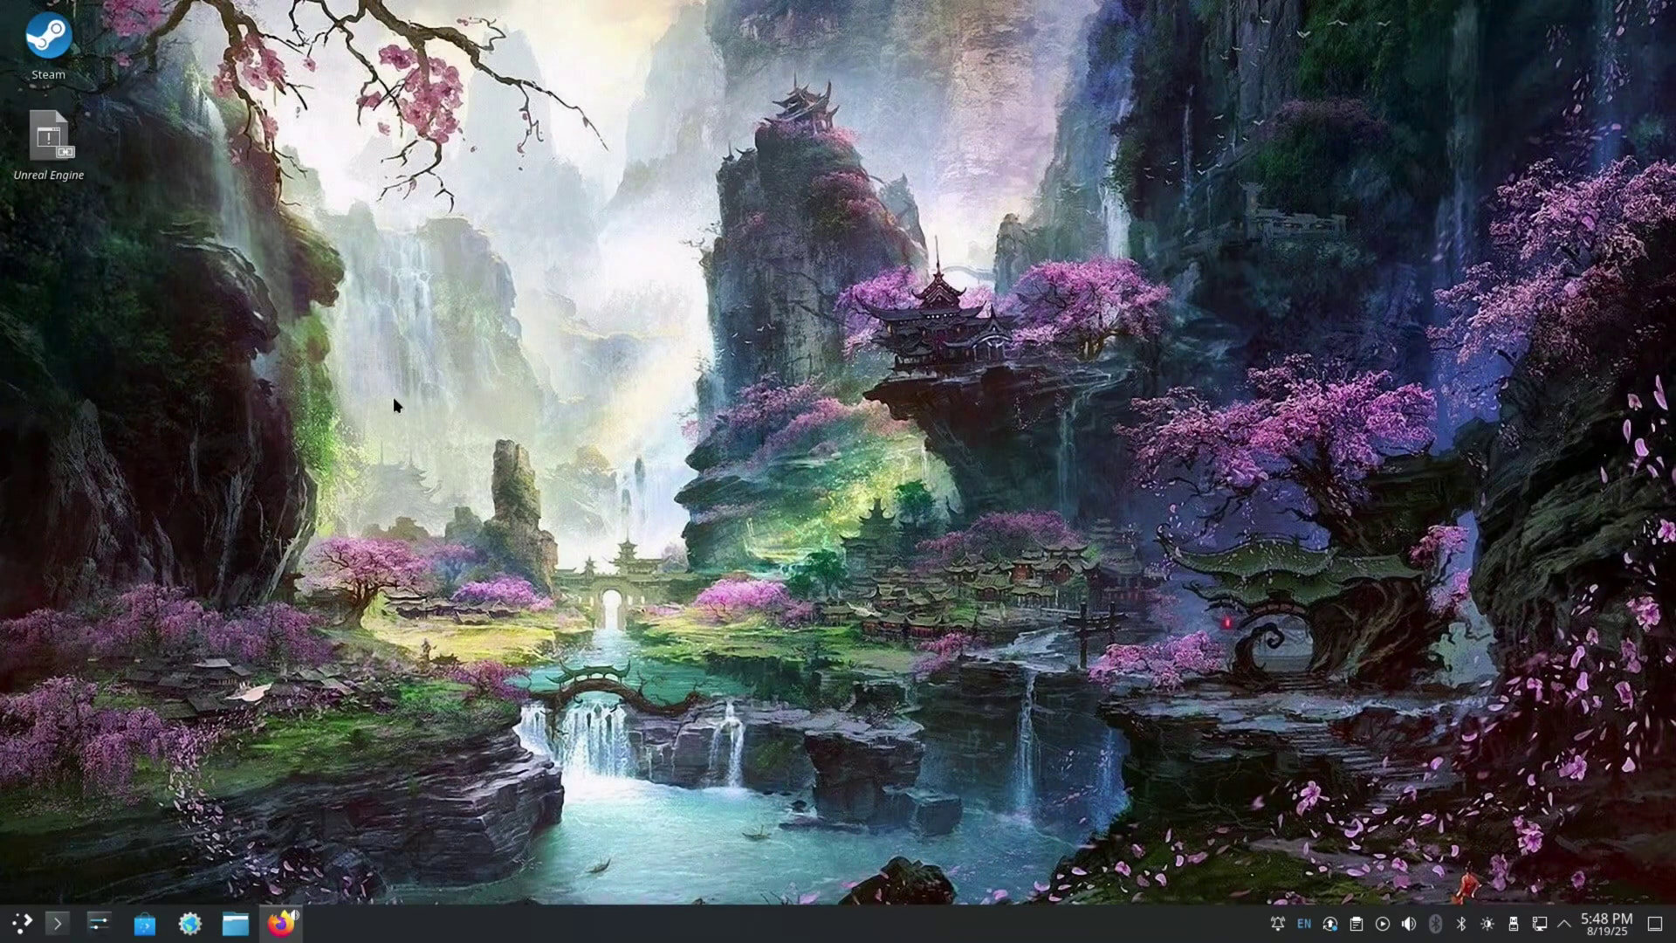
- Launch Firefox ESR from the launcher's Internet category and start a search for 'linux tutorial'
left_click(22, 923)
left_click(99, 557)
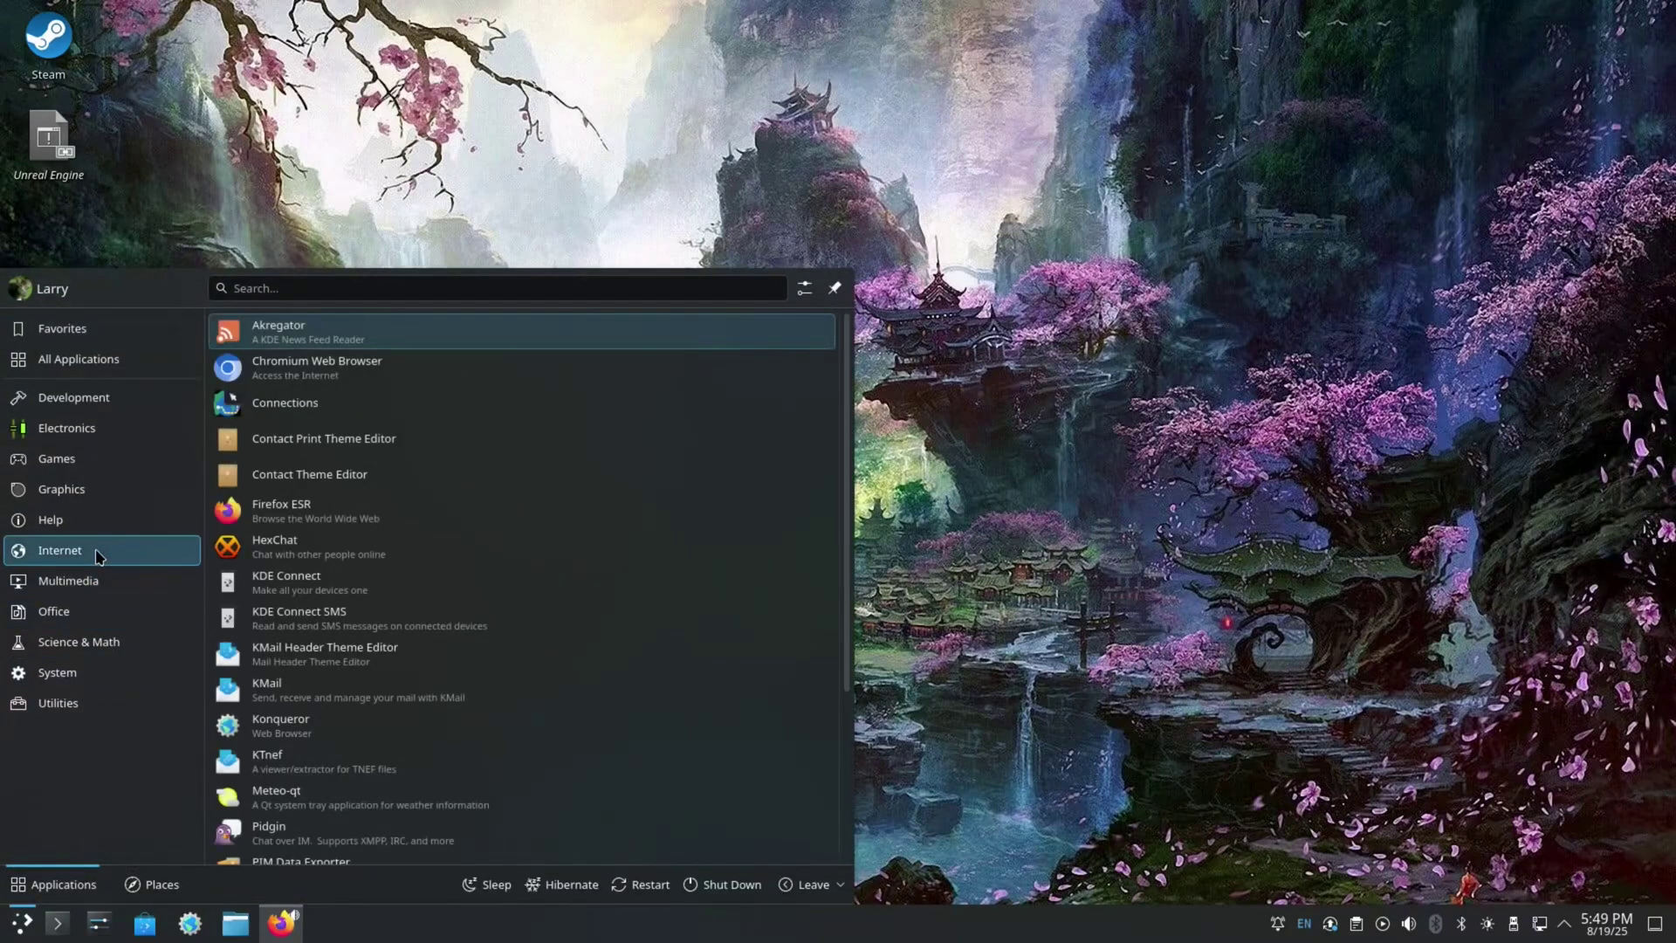
left_click(507, 528)
left_click(762, 300)
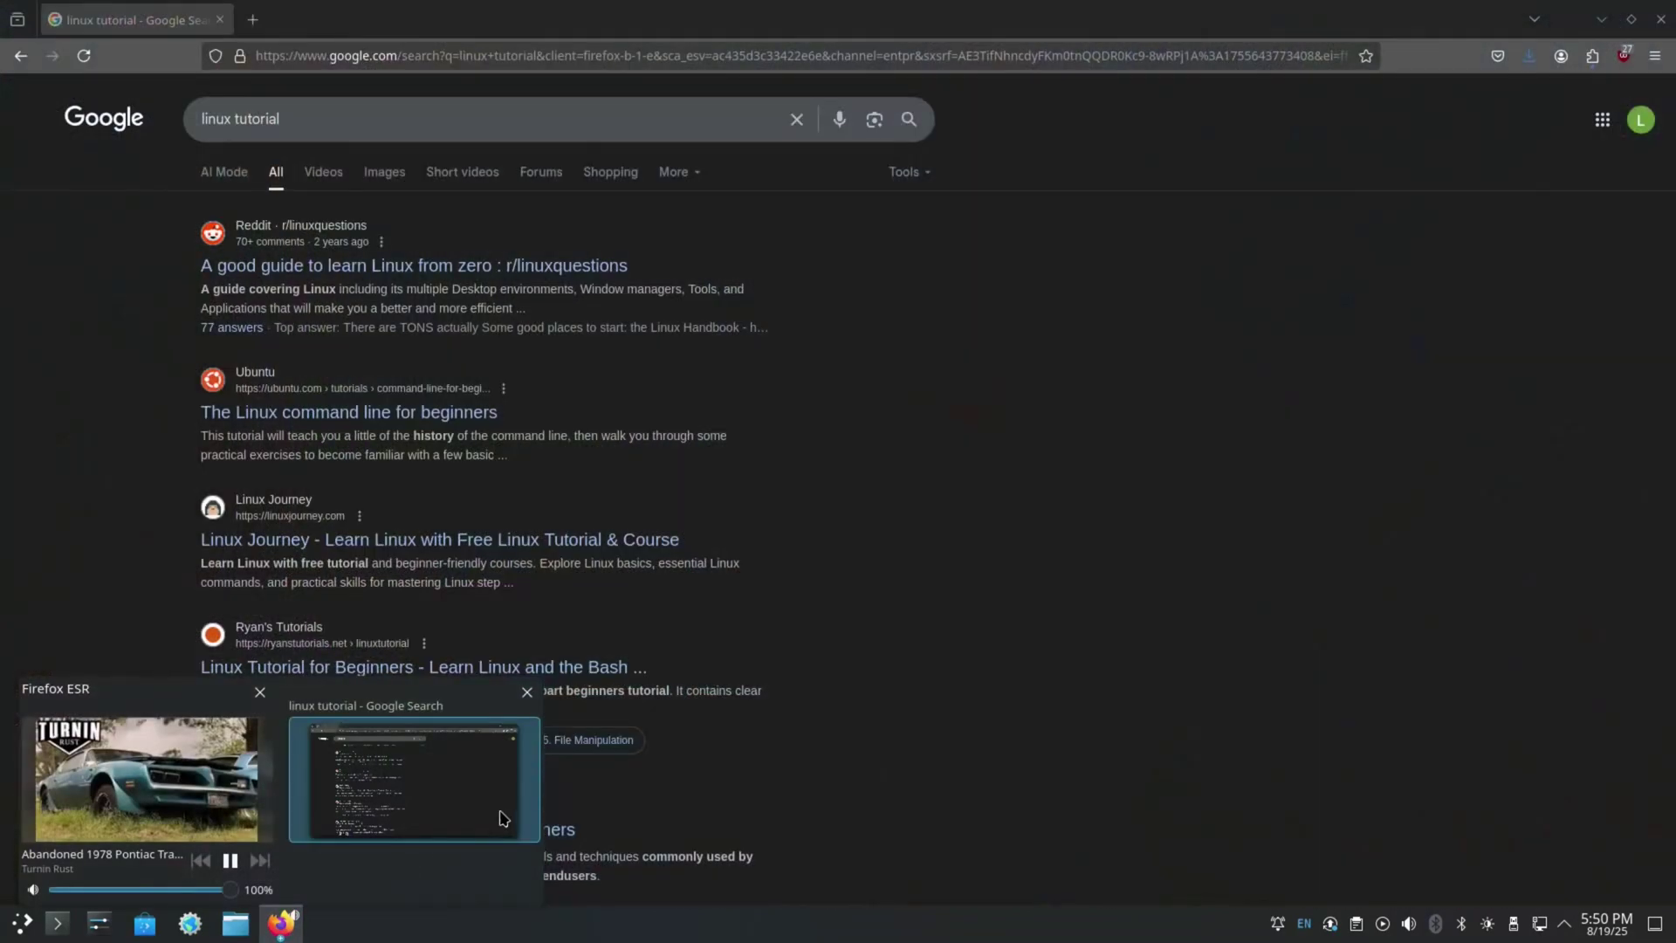
- Bring the 'linux tutorial' Firefox window forward, restore and re-maximize it, then close it
left_click(502, 819)
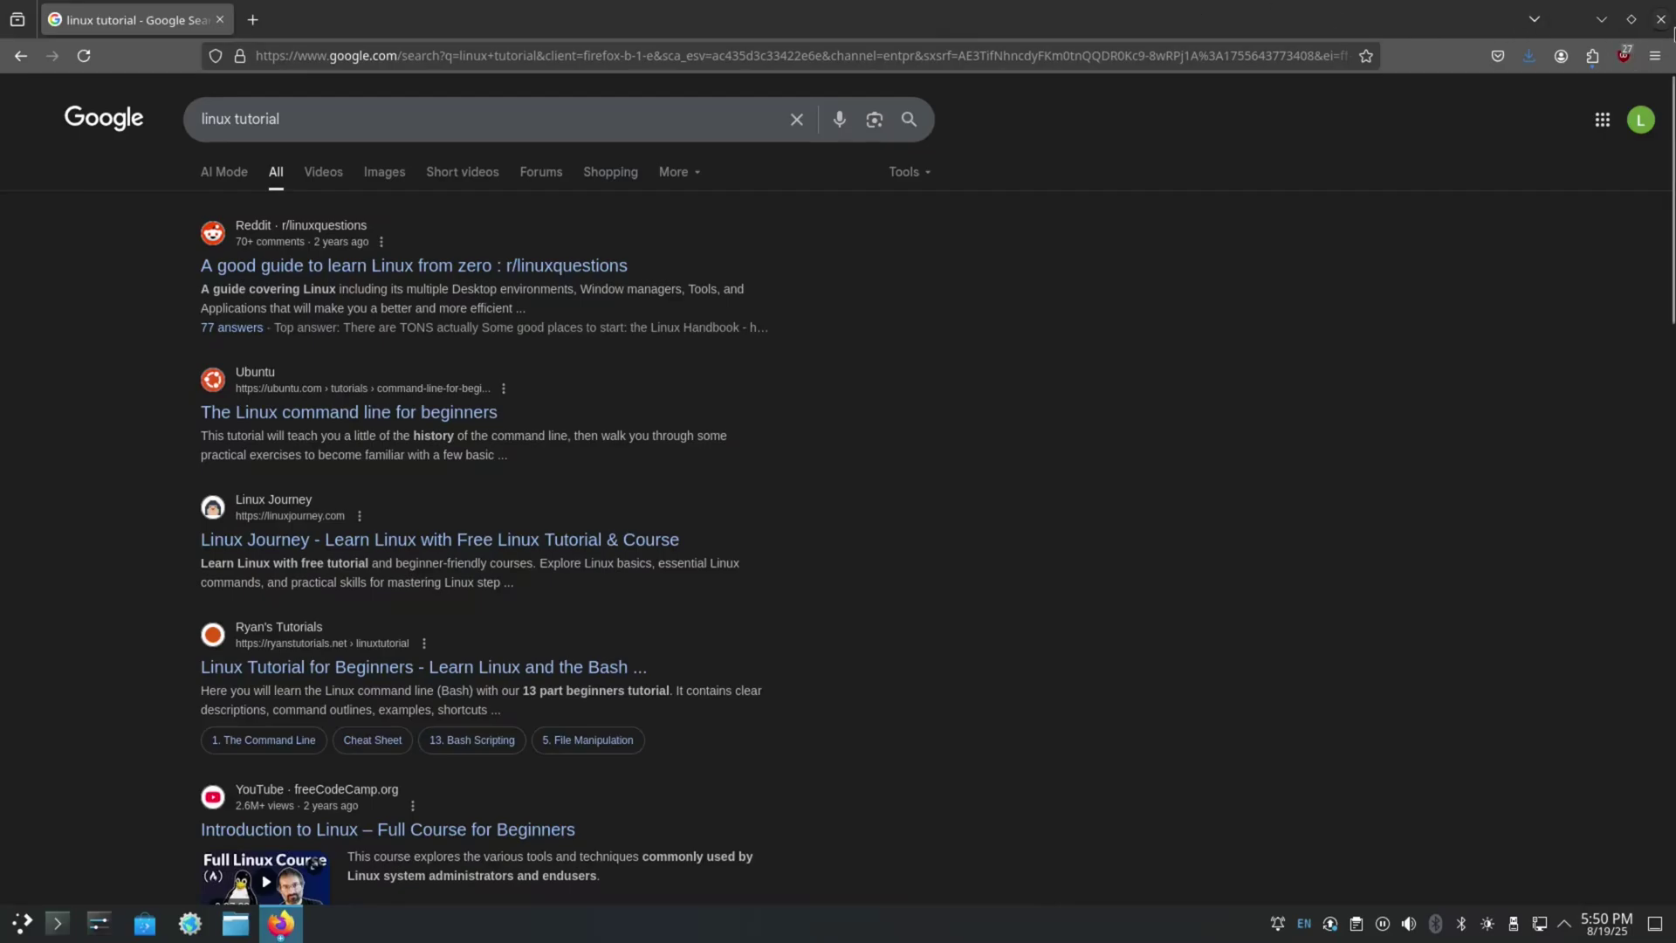
left_click(1631, 19)
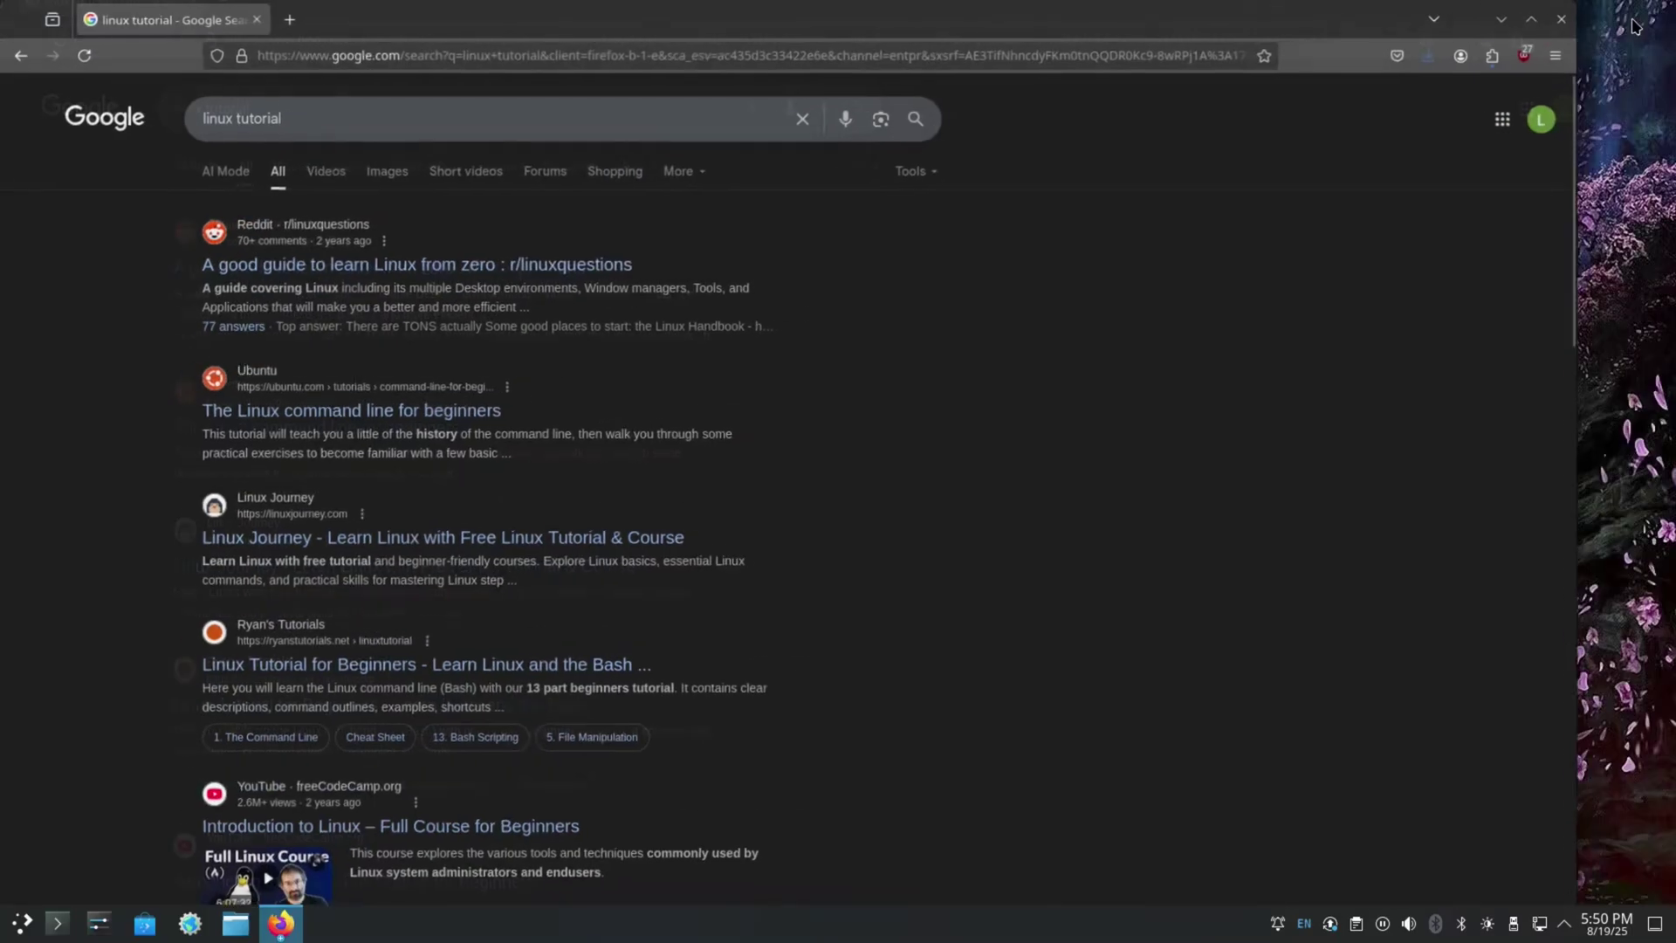
left_click(1521, 26)
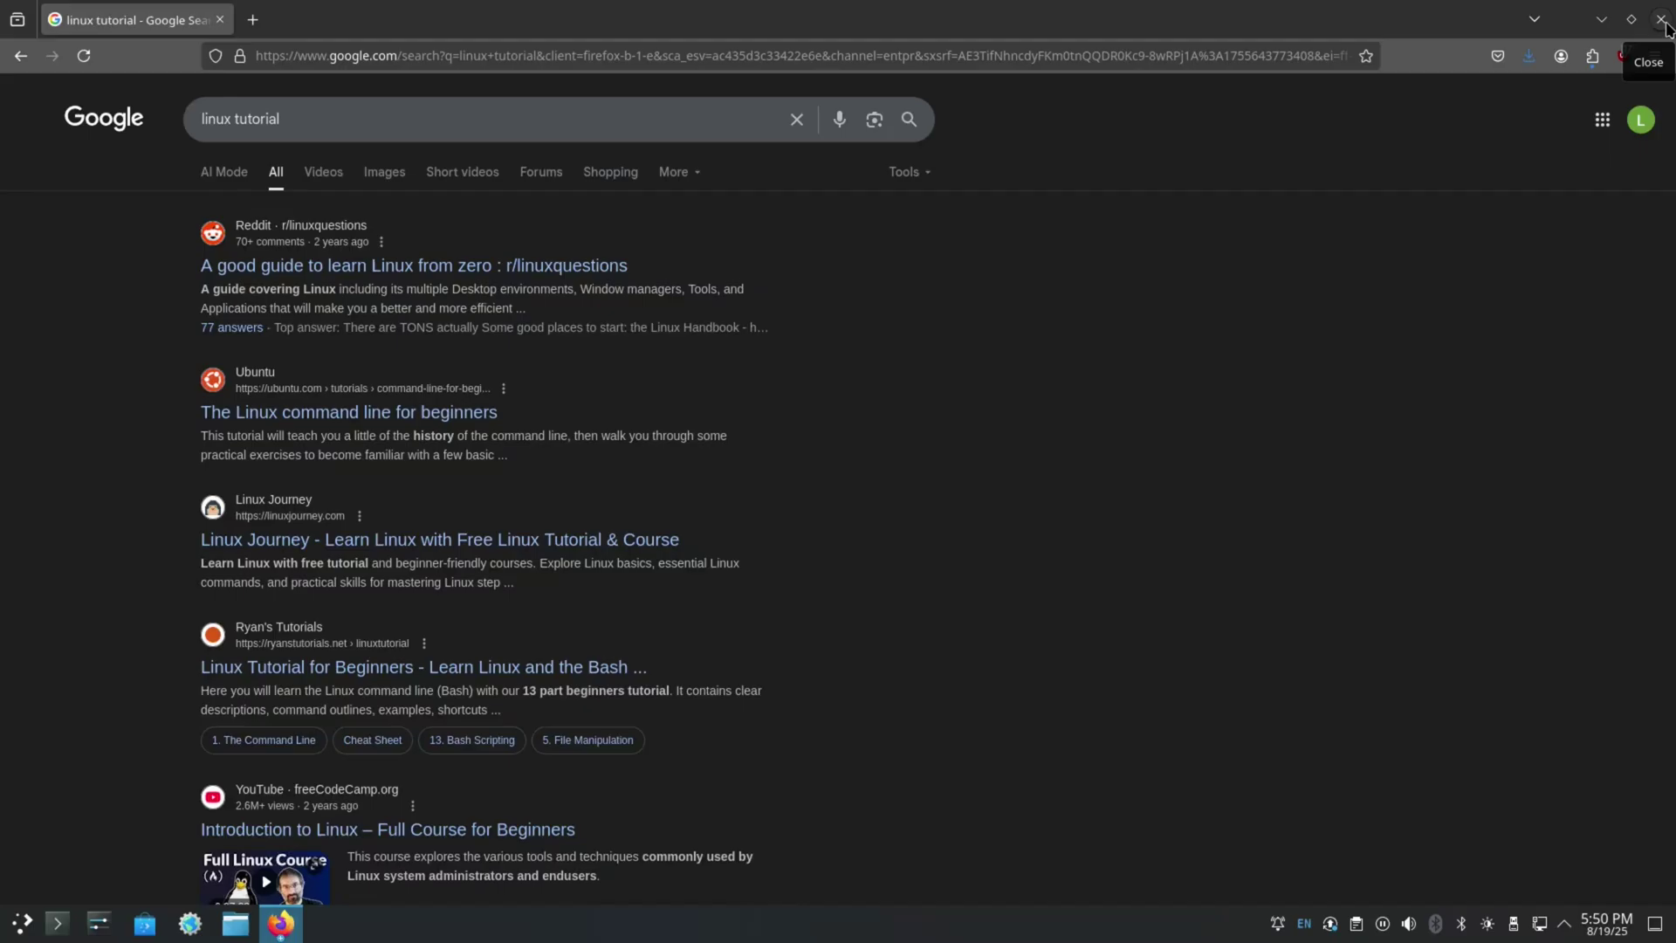
left_click(1661, 21)
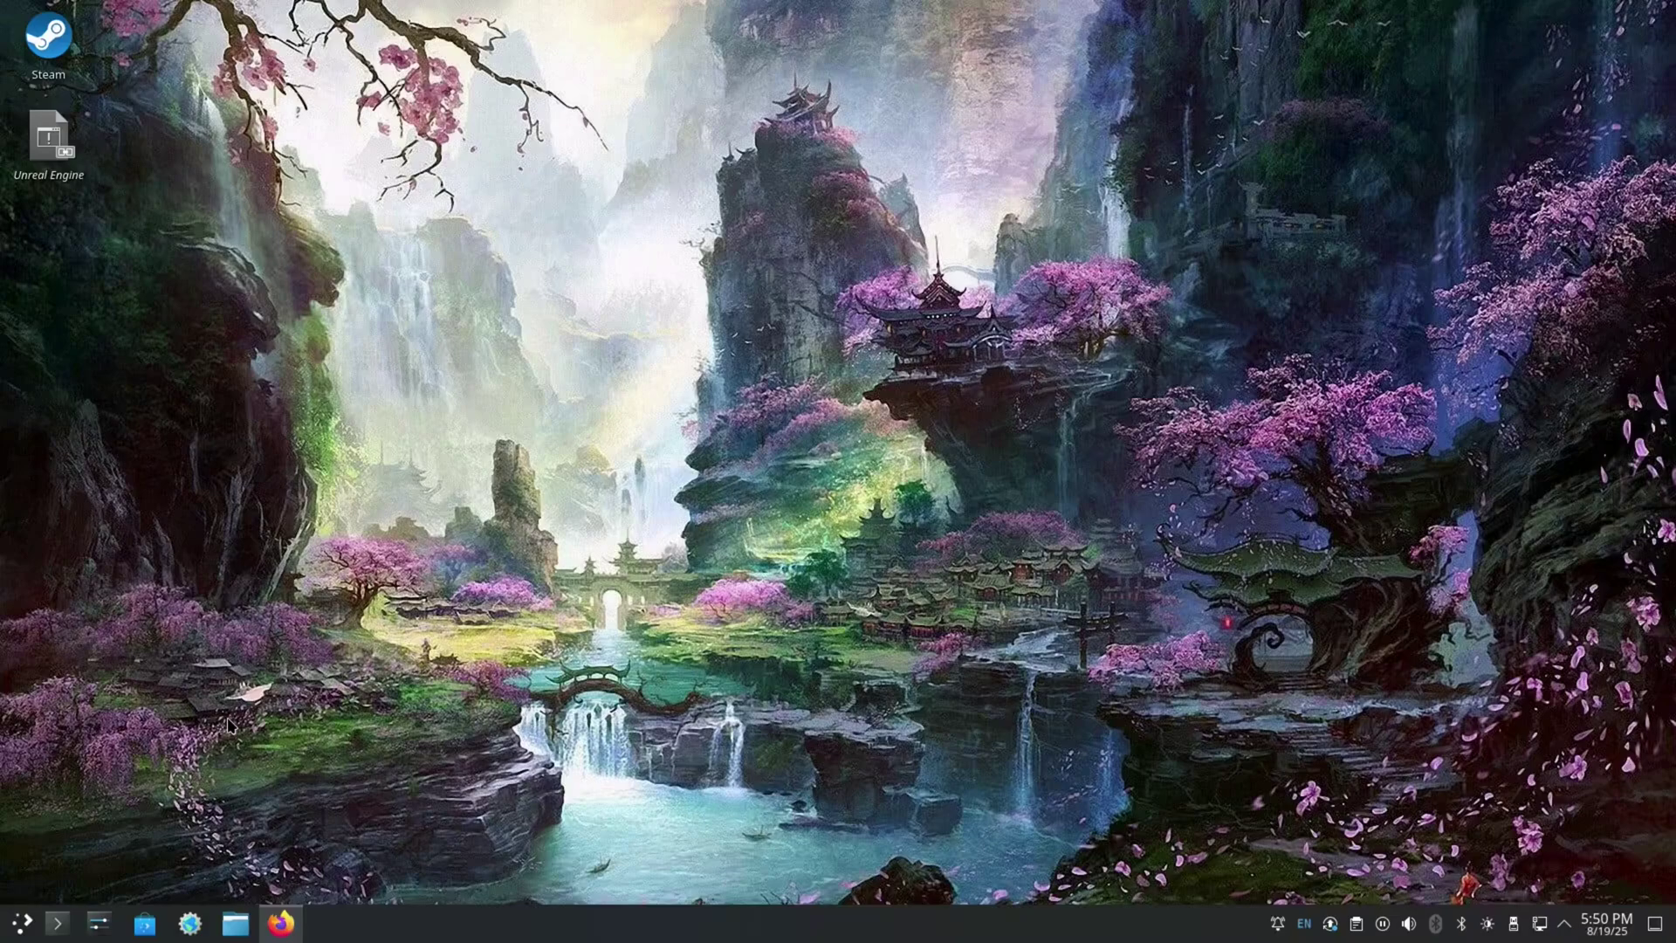
- Start a new Klondike solitaire game from the Games menu of the application launcher
key("alt+F9")
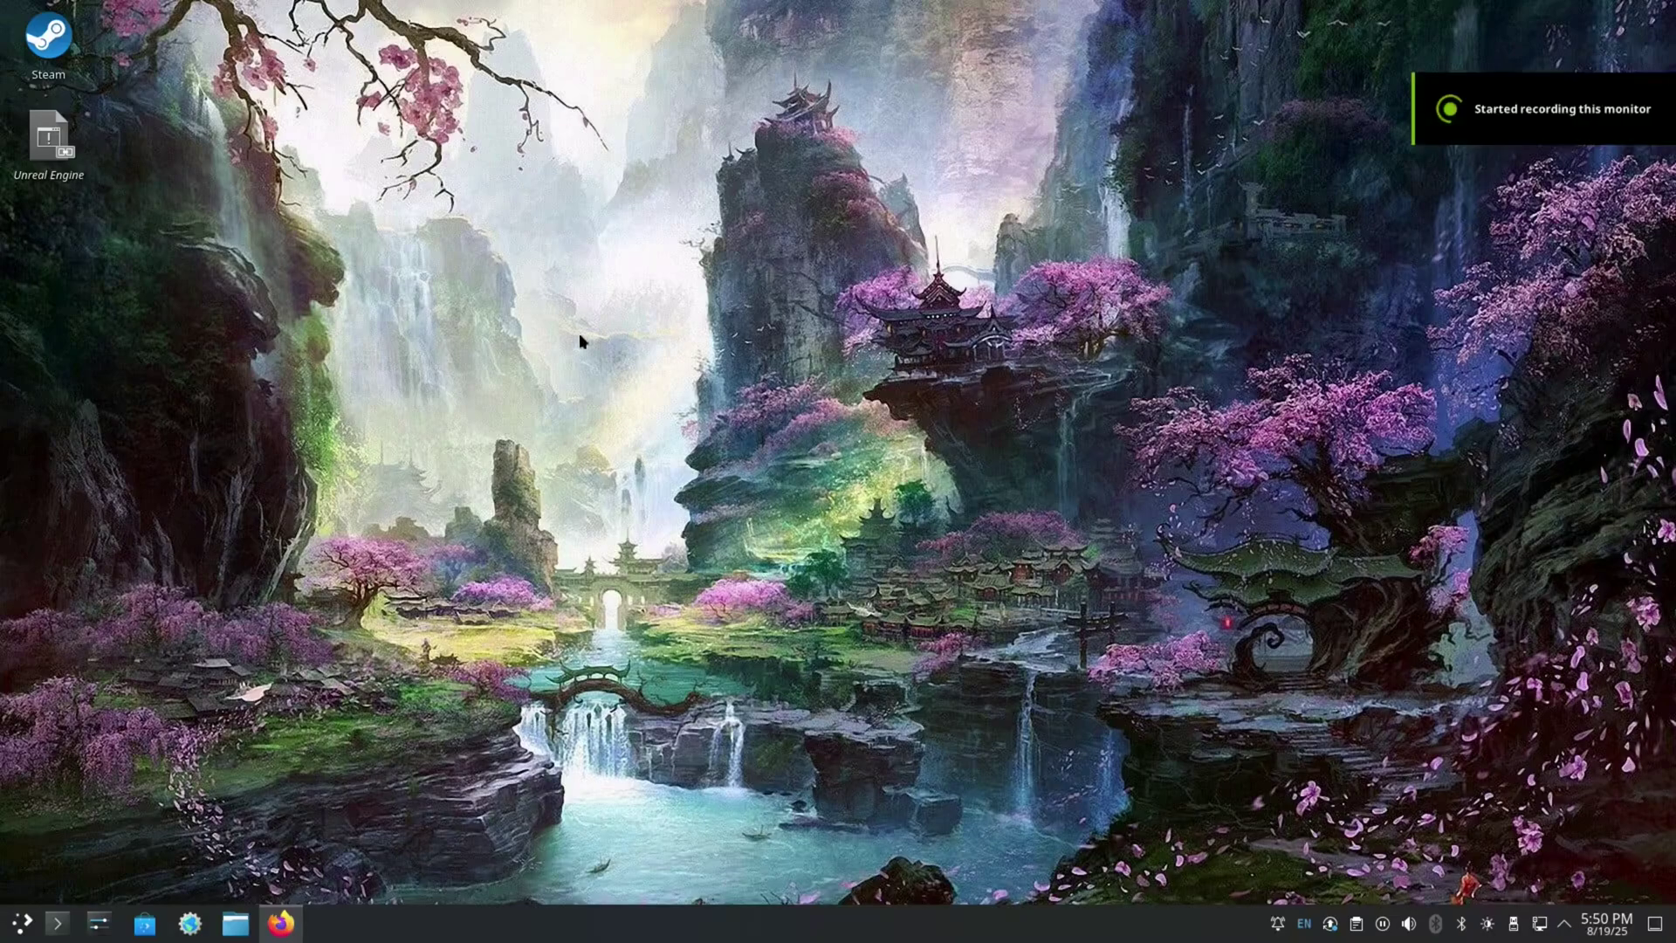
left_click(16, 925)
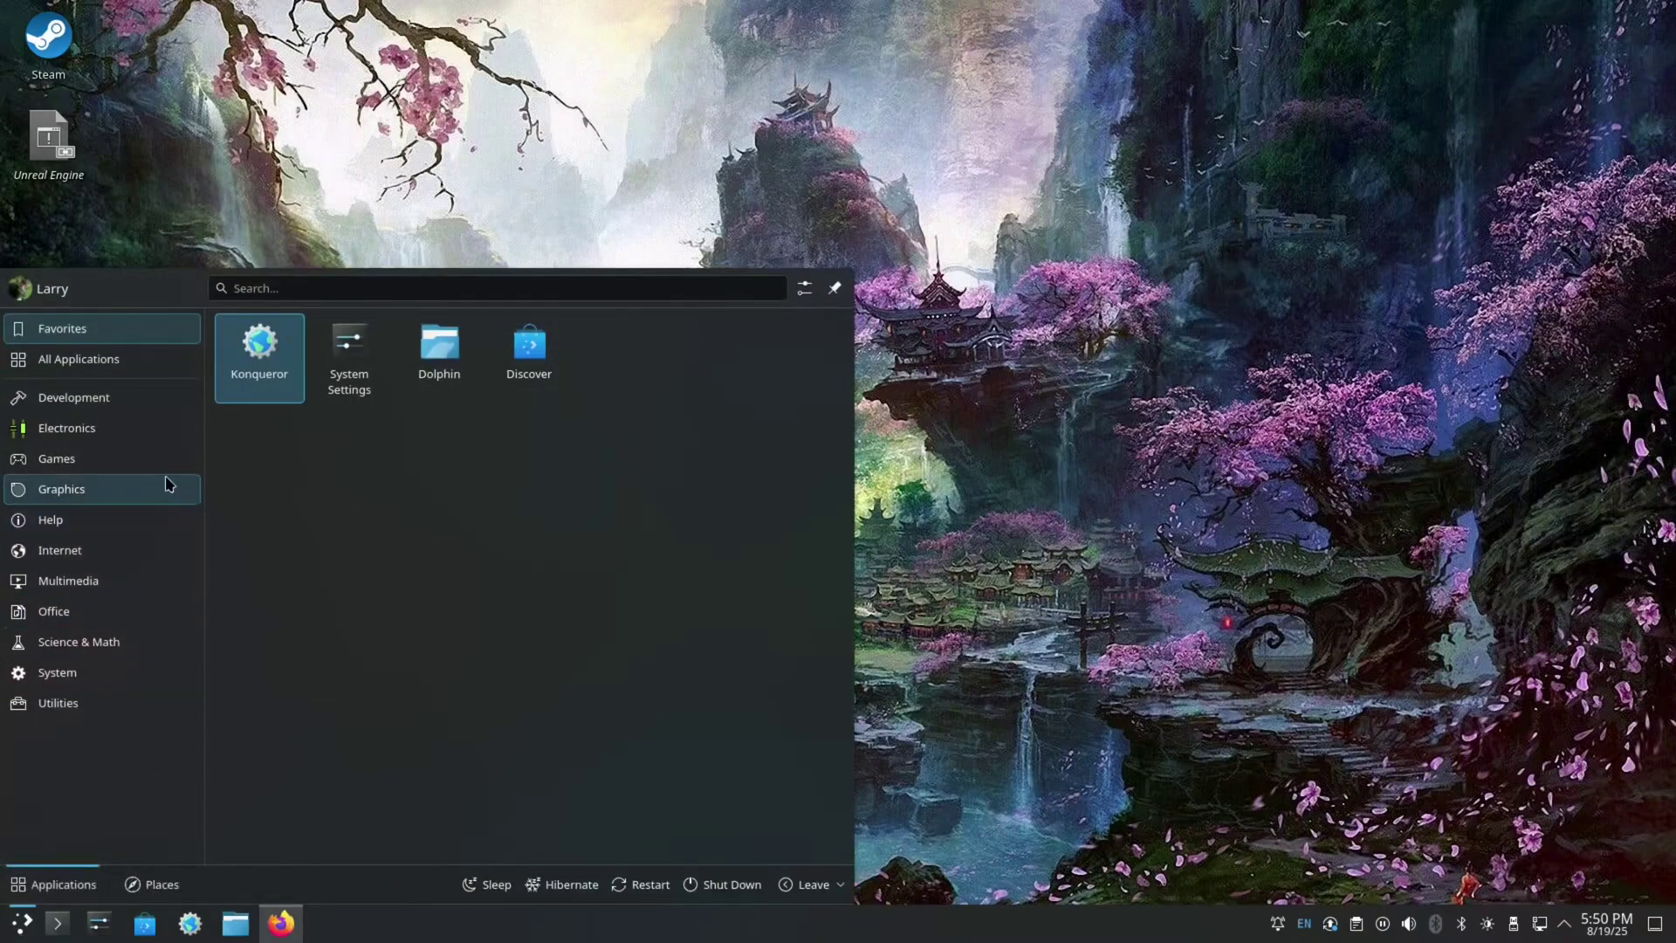
mouse_move(163, 467)
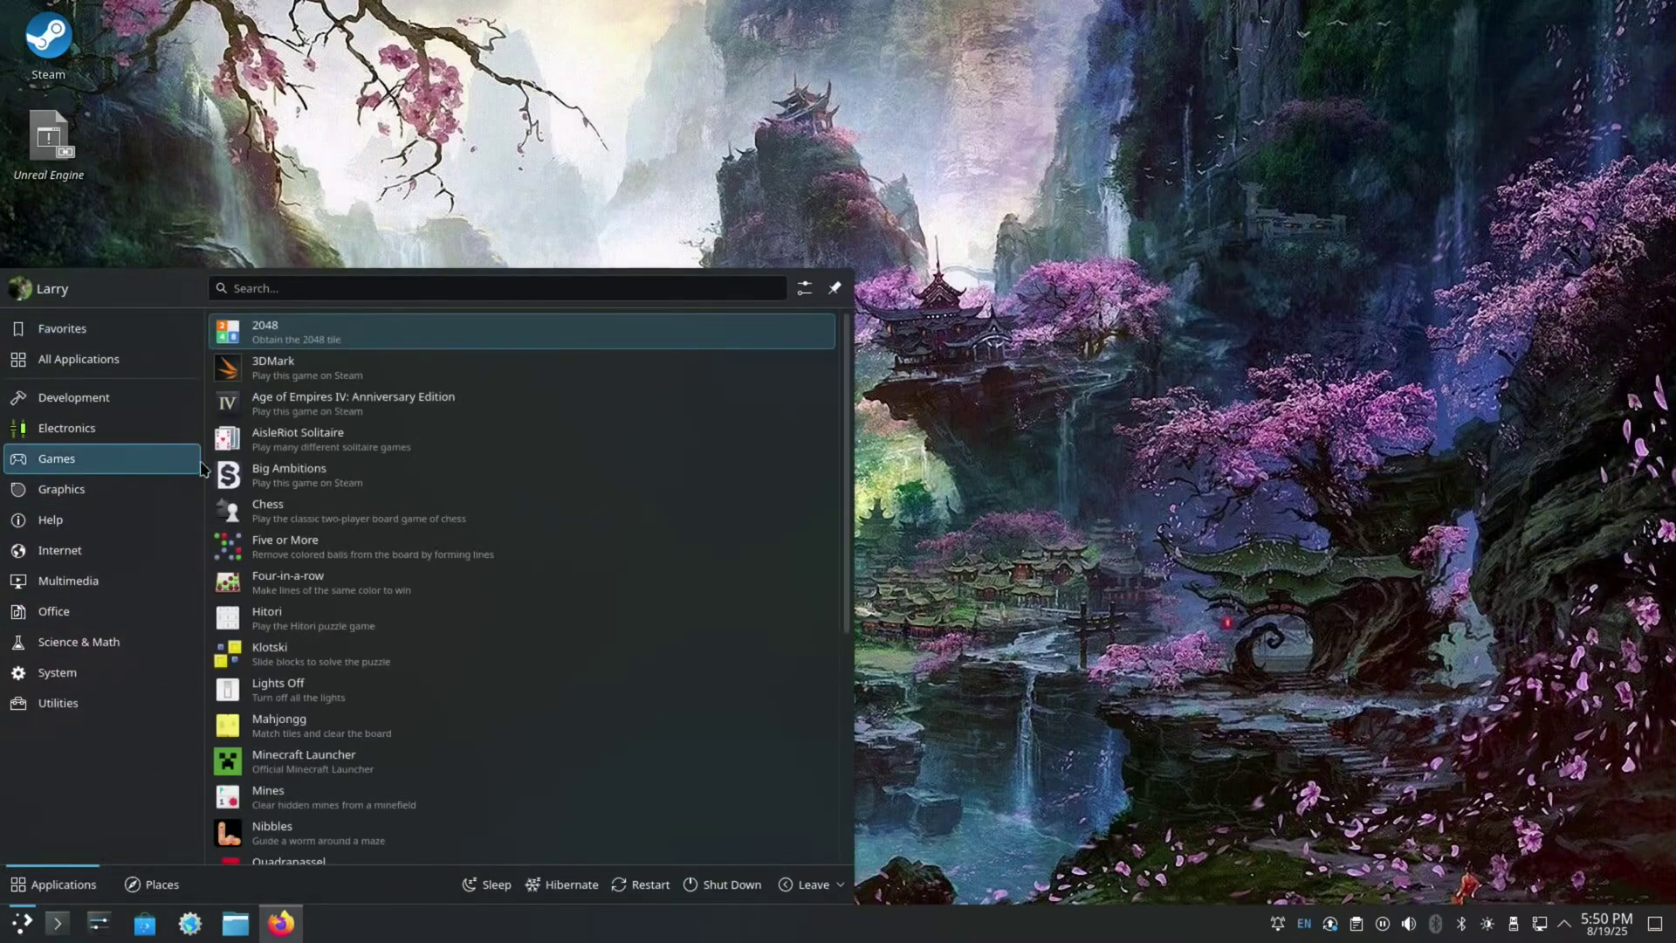
left_click(349, 441)
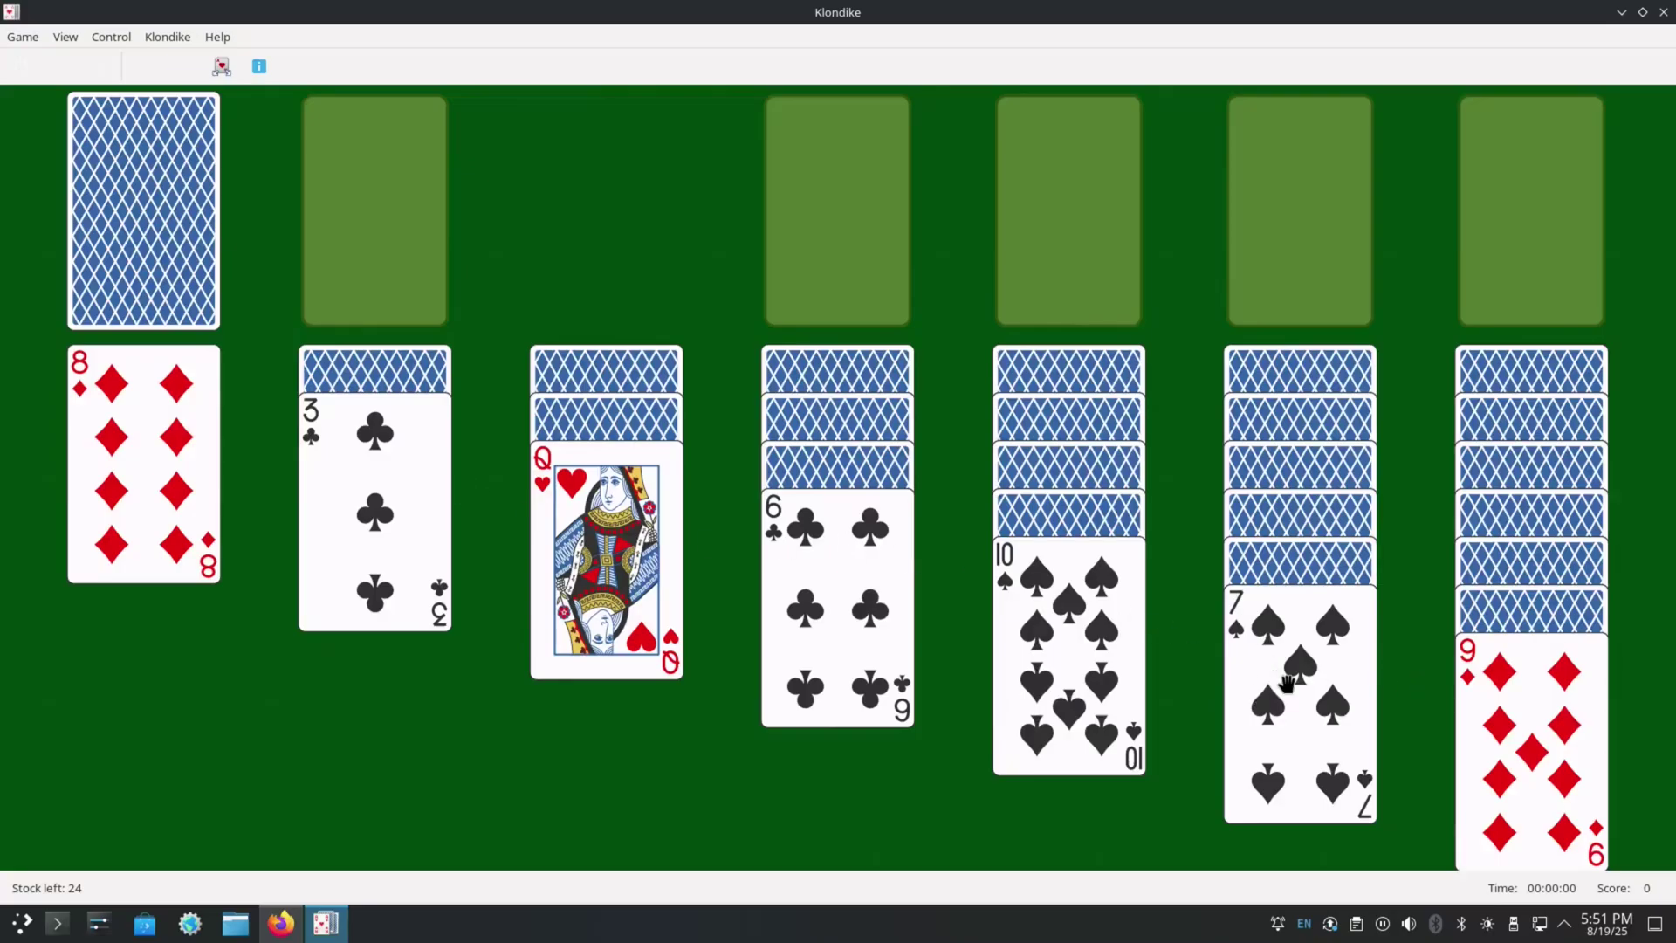
- Move the 7♠, 5♥, 9♦ and J♣ onto columns, play the Ace of clubs to a foundation, then close
left_click_drag(1287, 683, 149, 524)
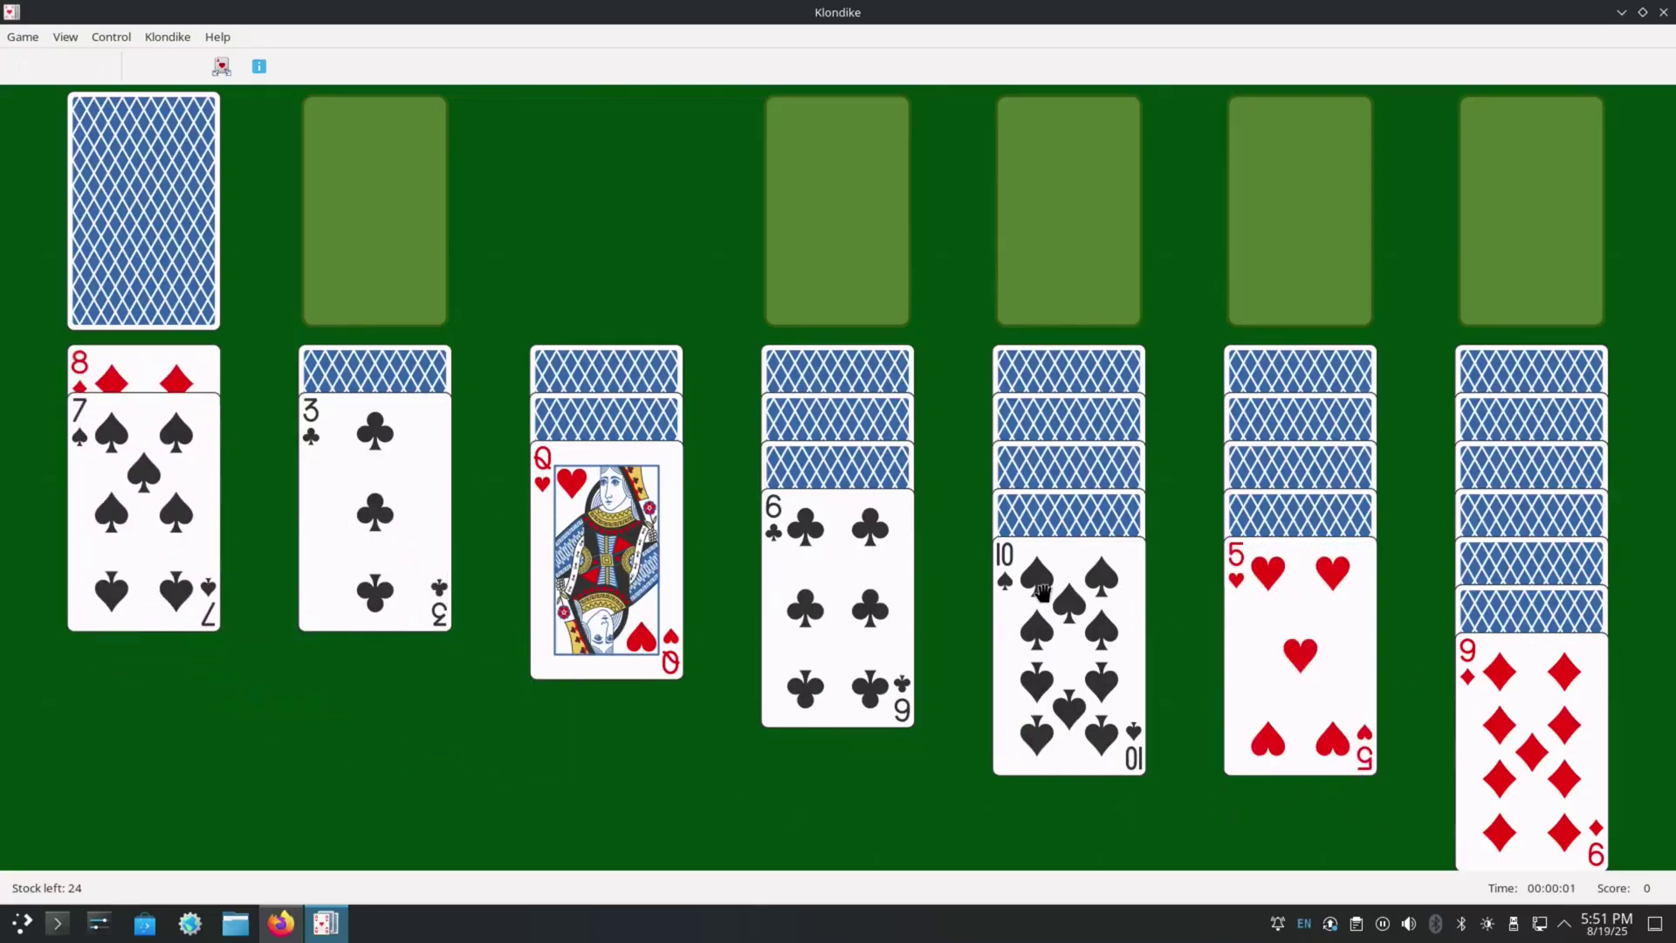
left_click_drag(1270, 630, 782, 689)
left_click_drag(1568, 740, 1075, 679)
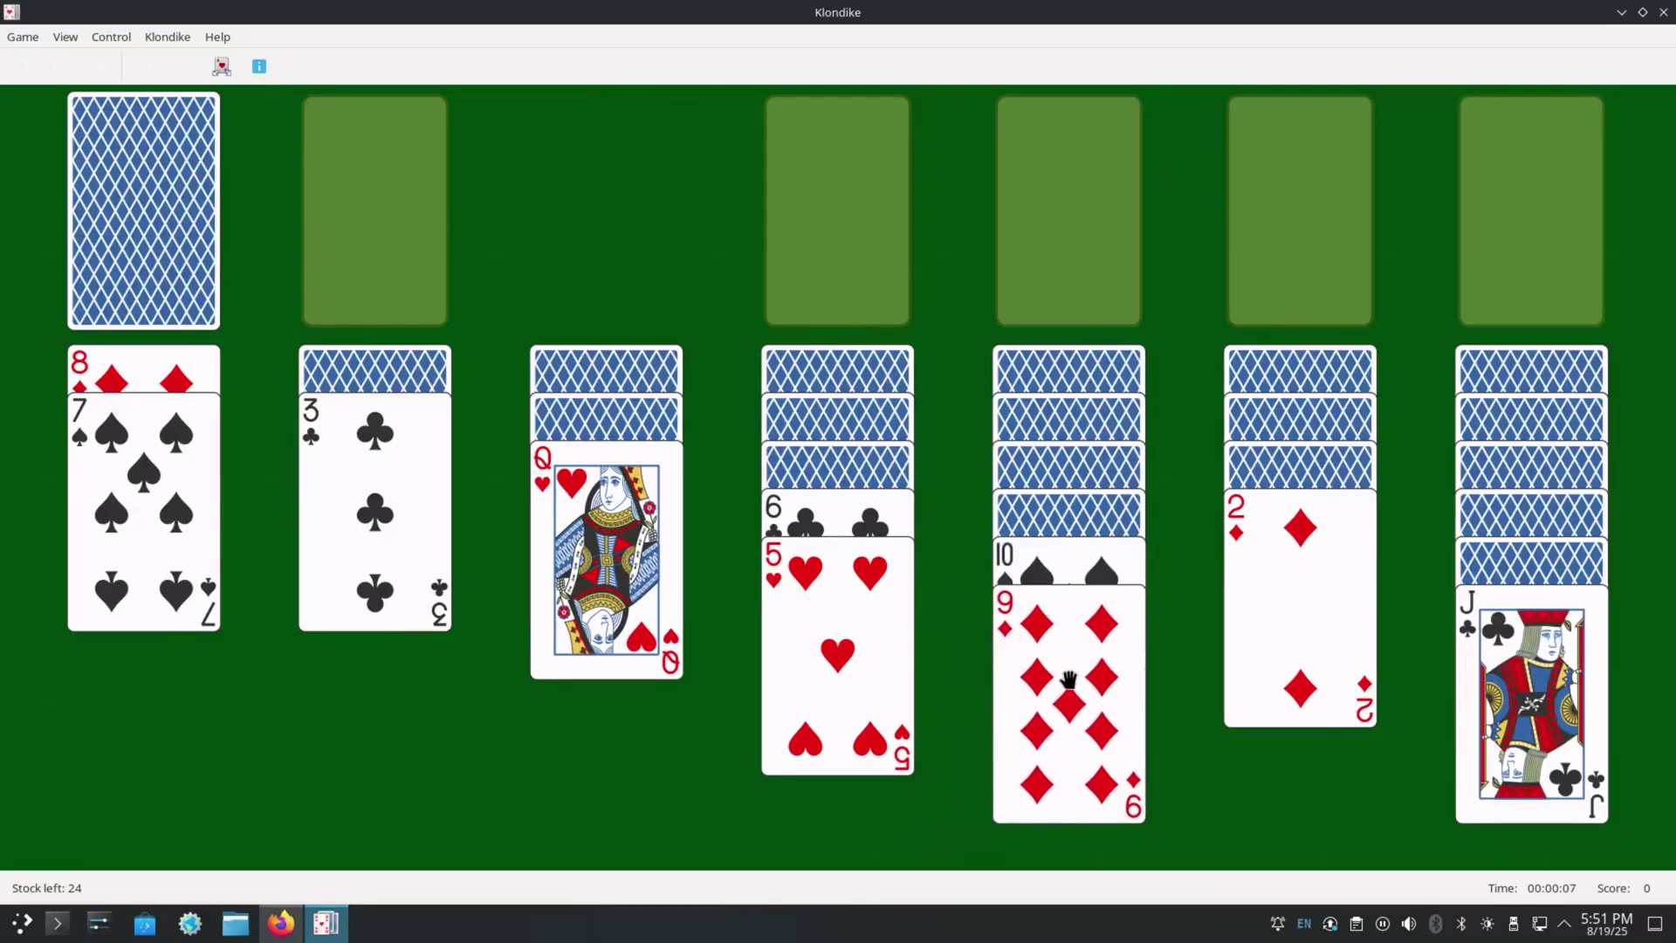
left_click_drag(1582, 704, 613, 621)
double_click(1514, 651)
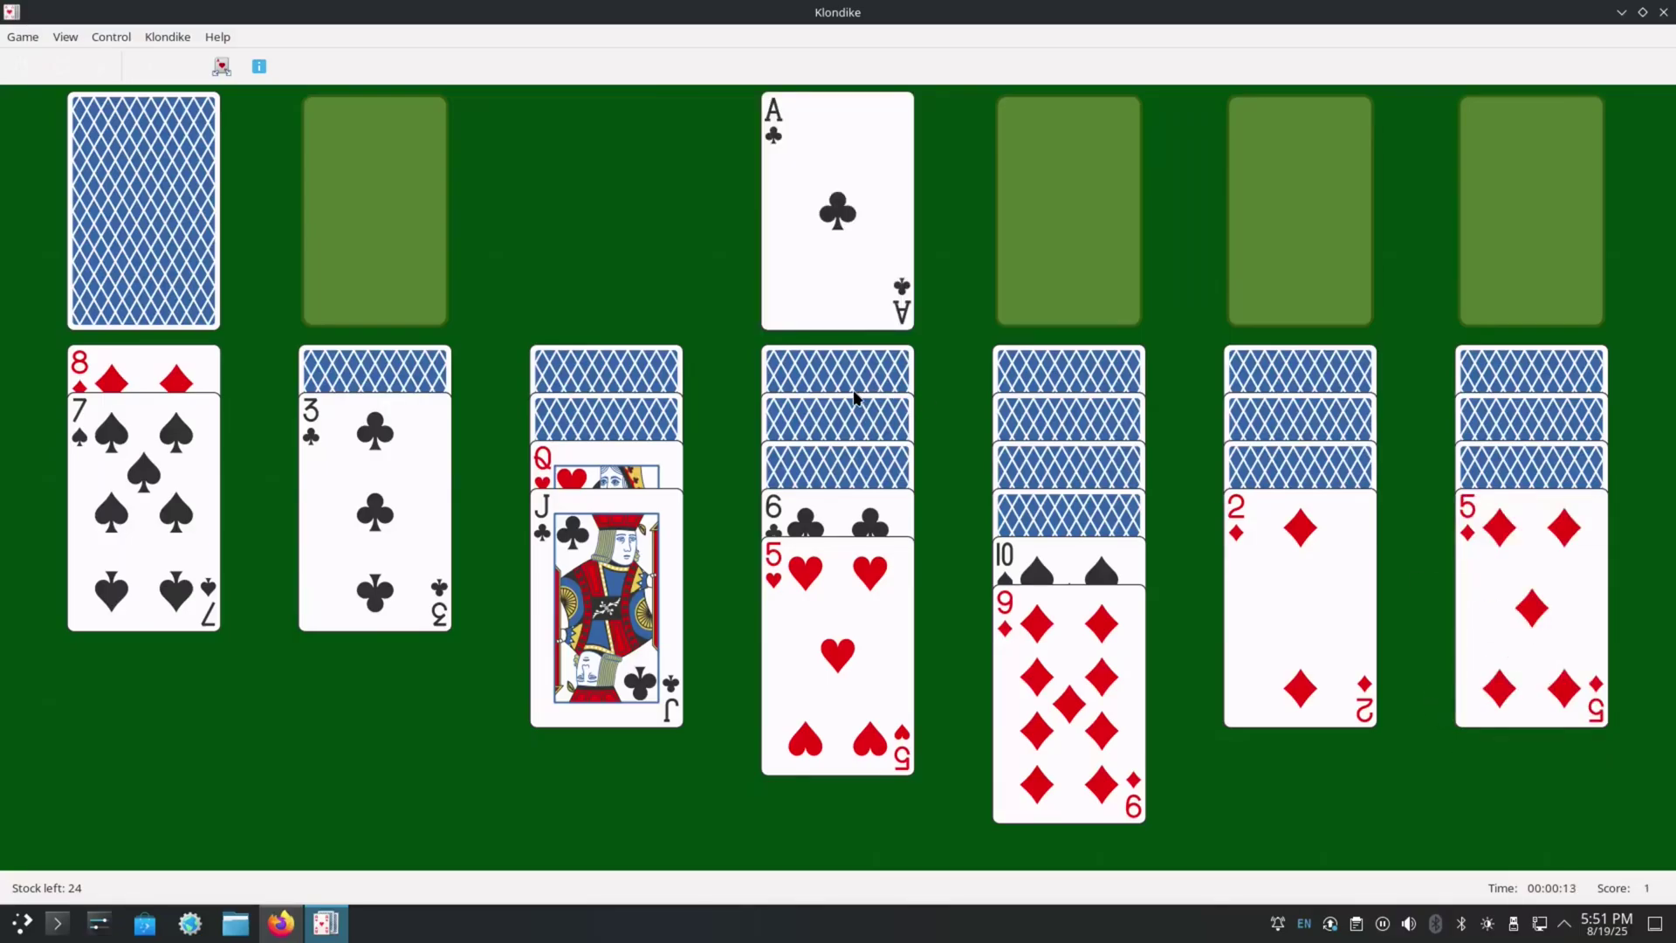
left_click(19, 39)
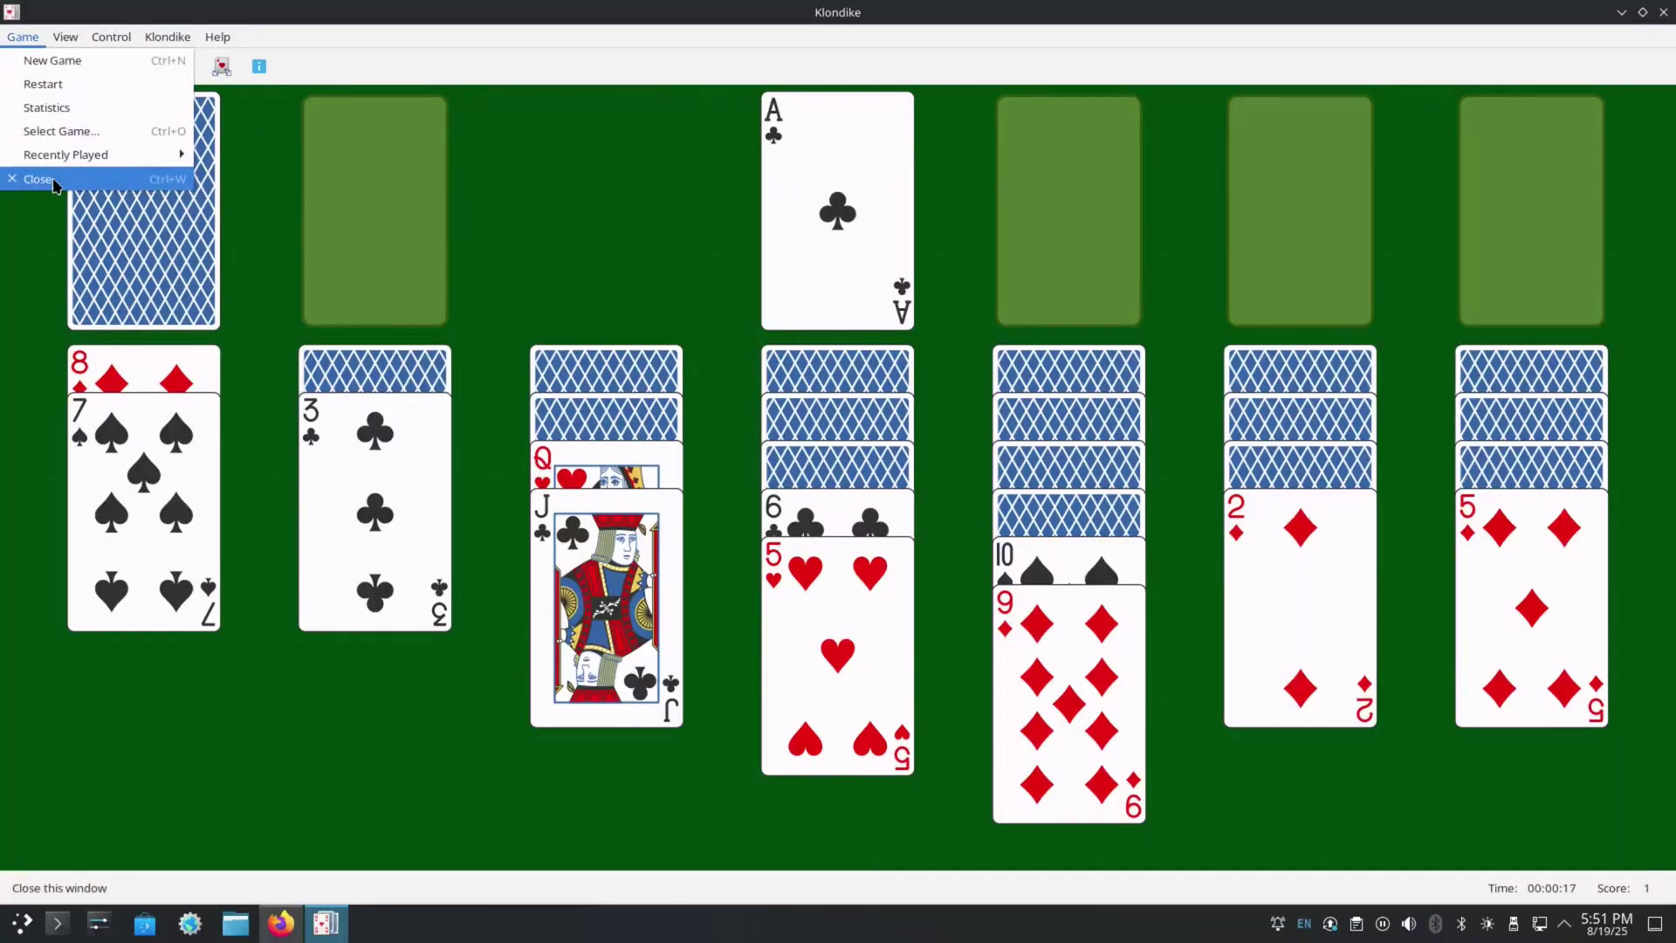
left_click(96, 179)
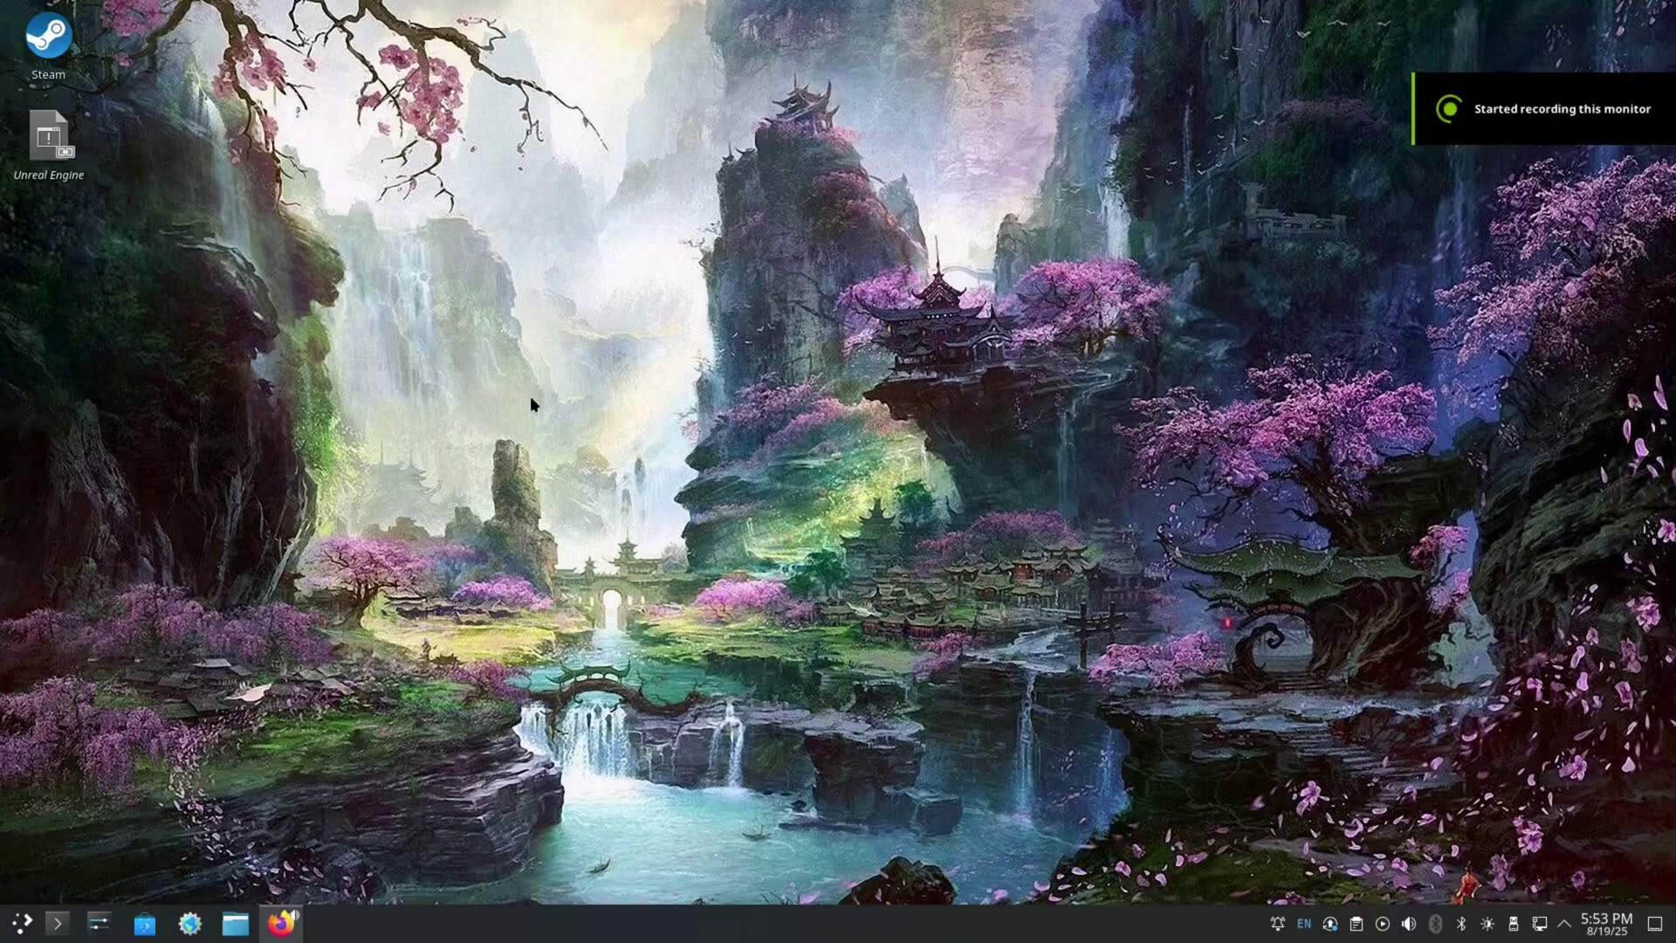
- In the file manager, open Music and then the 'known artiste - Letterpress & Shine' folder
left_click(241, 924)
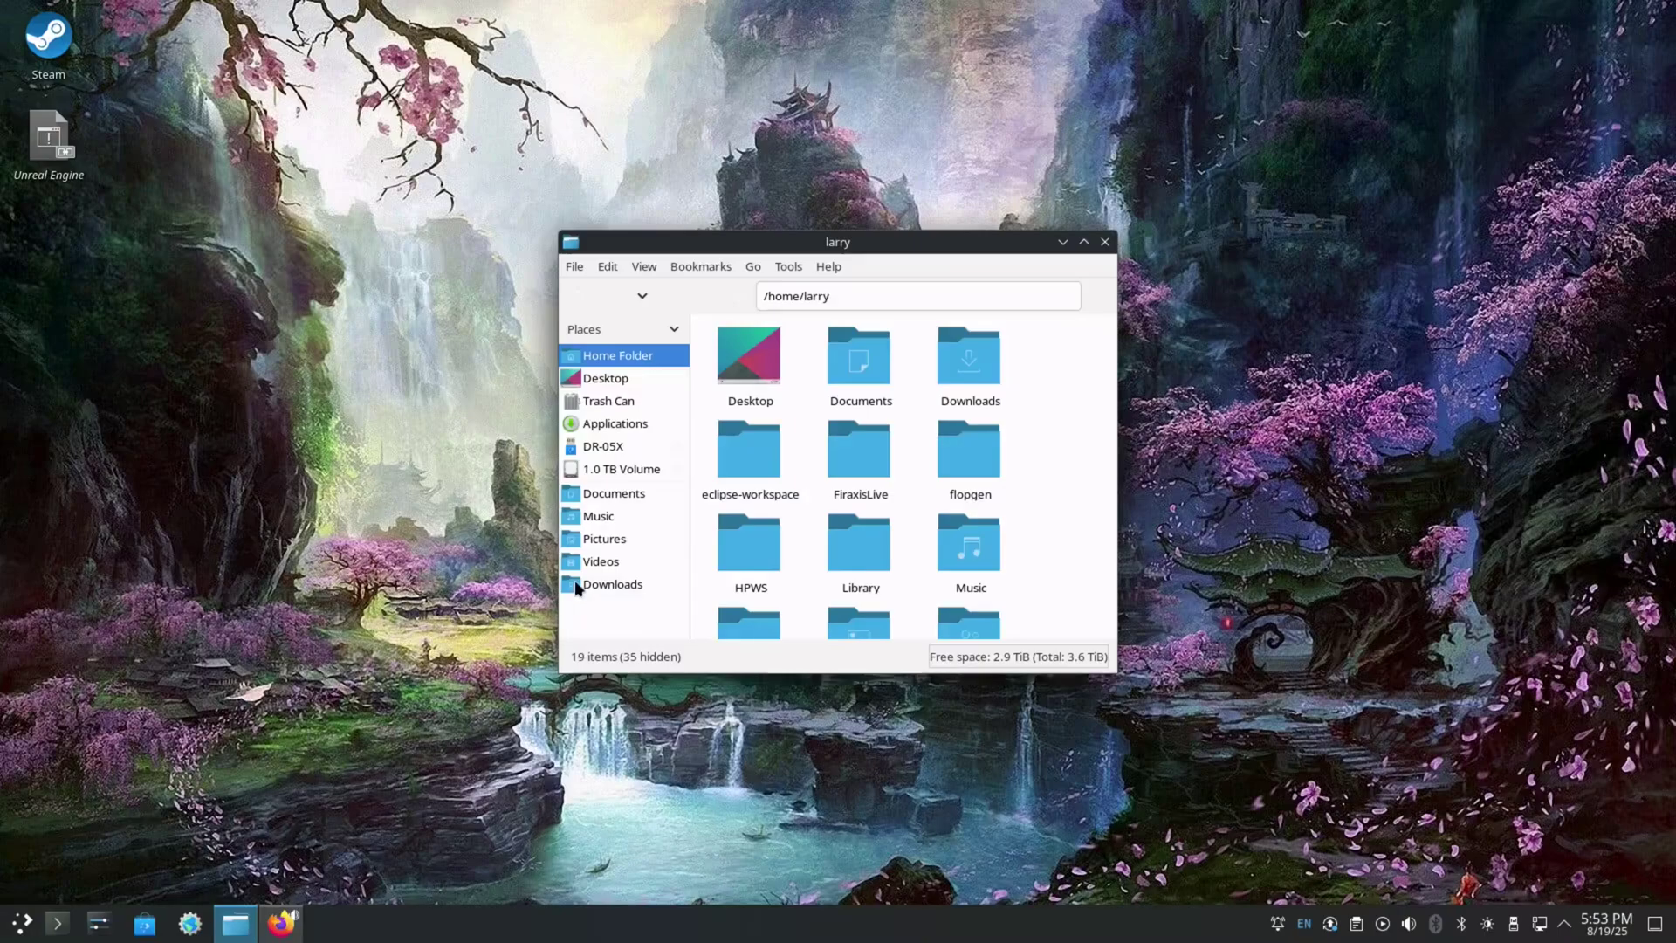
left_click(601, 516)
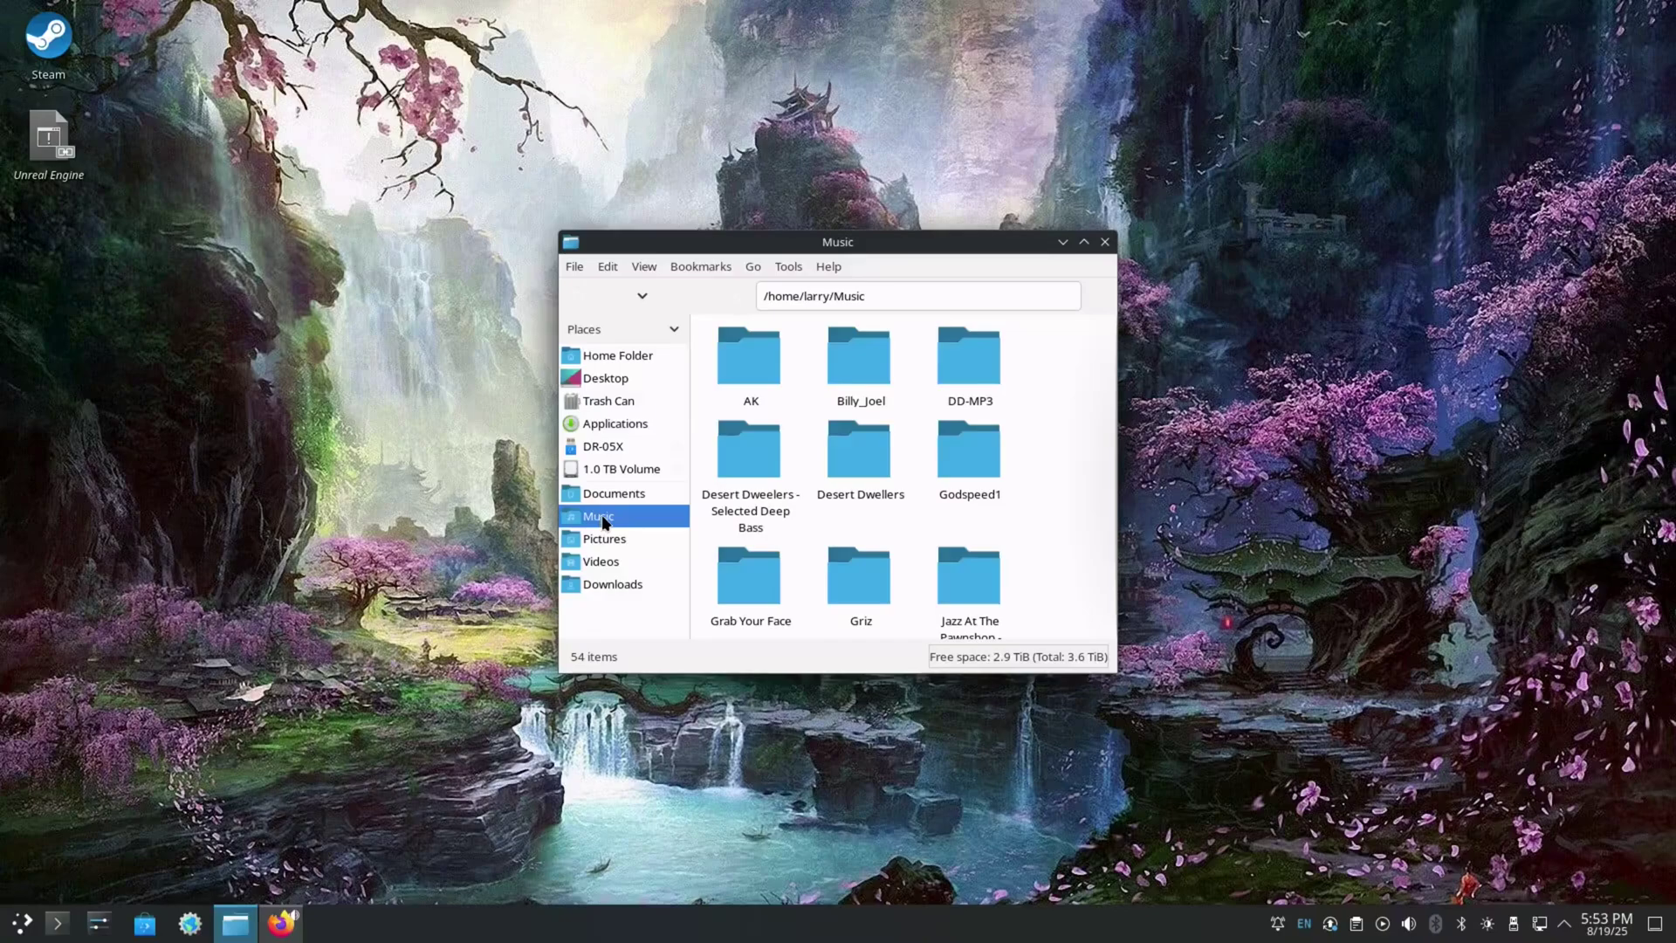
scroll(1079, 532, "down", 10)
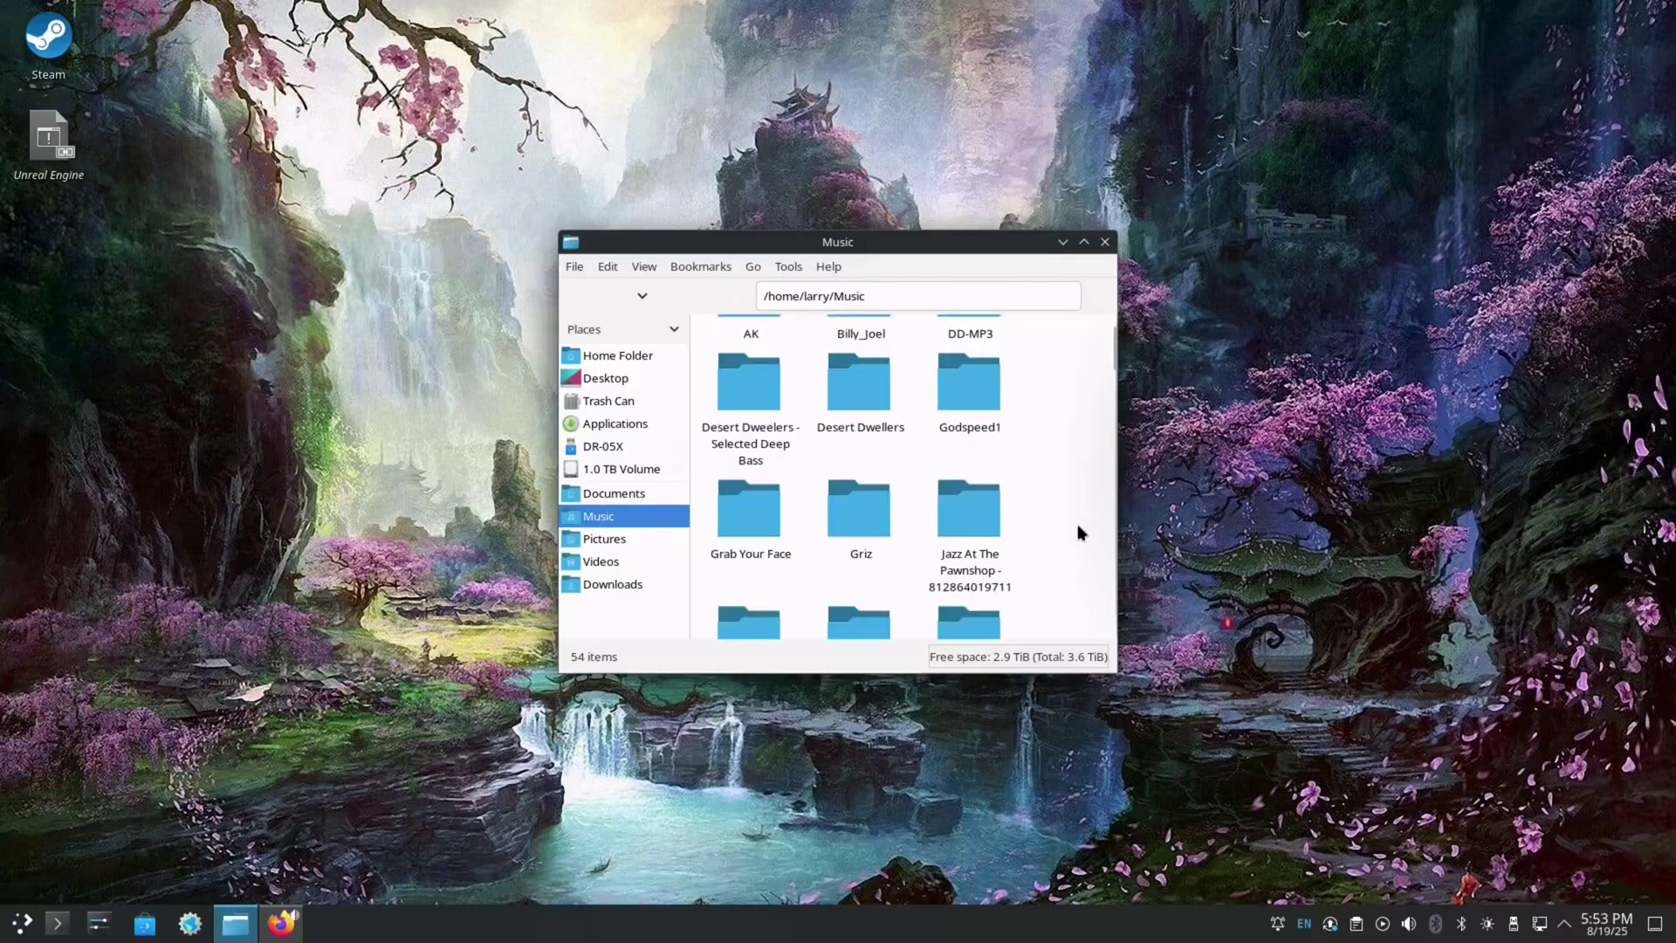
scroll(1078, 531, "down", 2)
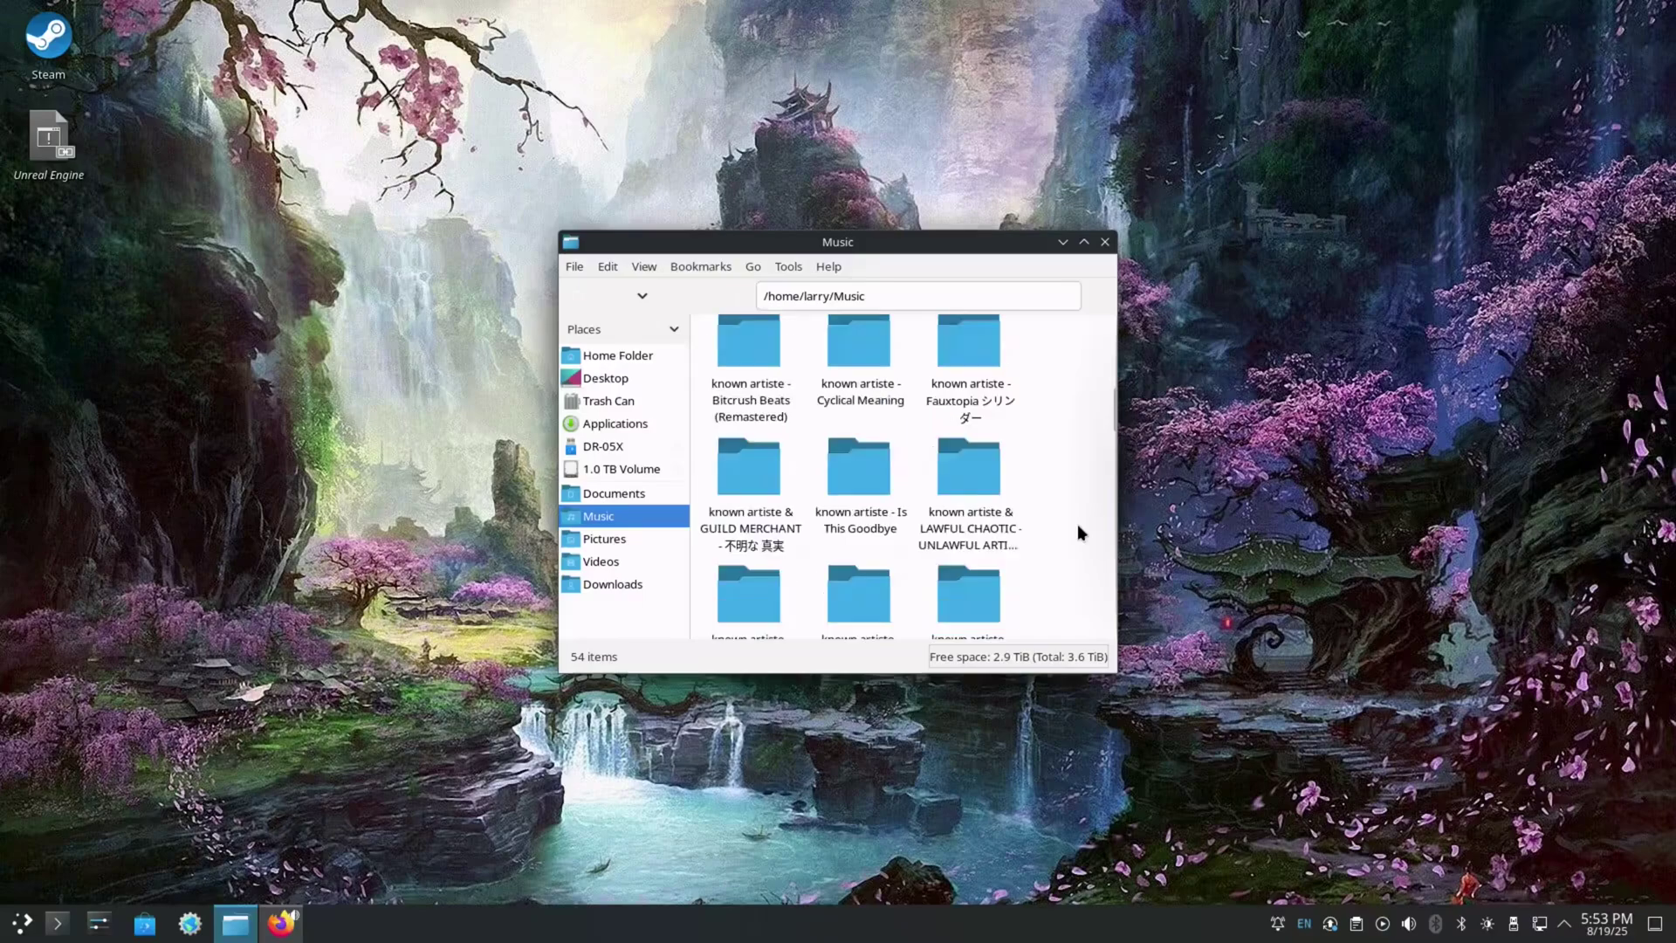
scroll(784, 572, "down", 2)
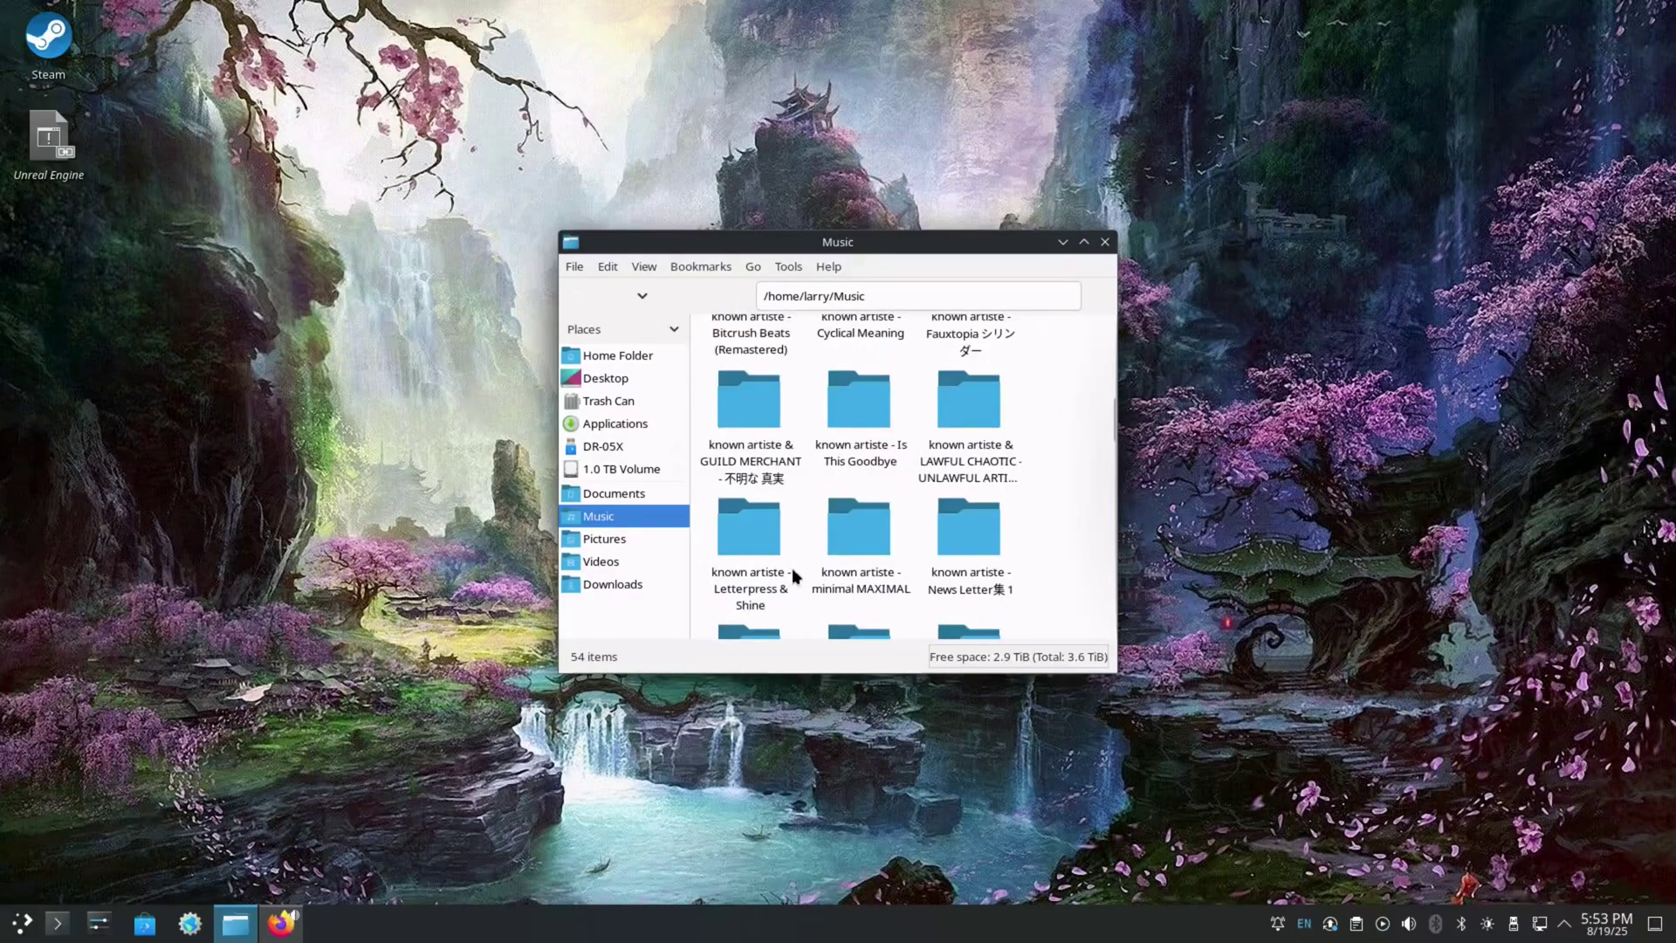
double_click(758, 533)
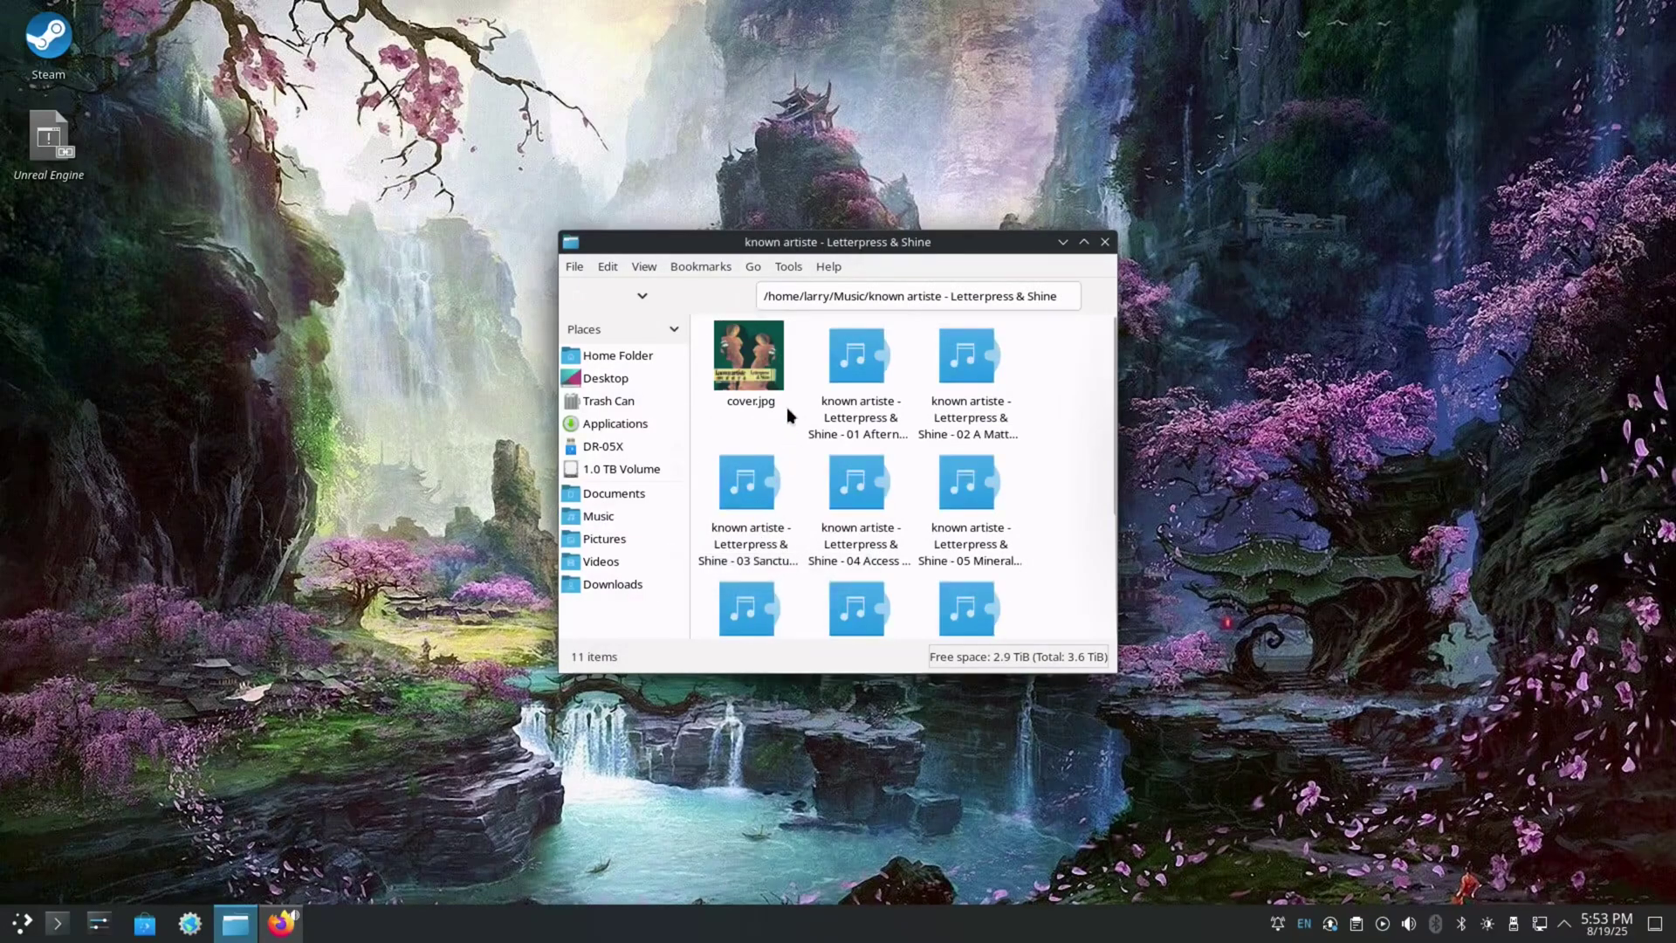
- Go back to Music via the history list and open the 床屋談義 BARBERGEDDON album folder
left_click(643, 294)
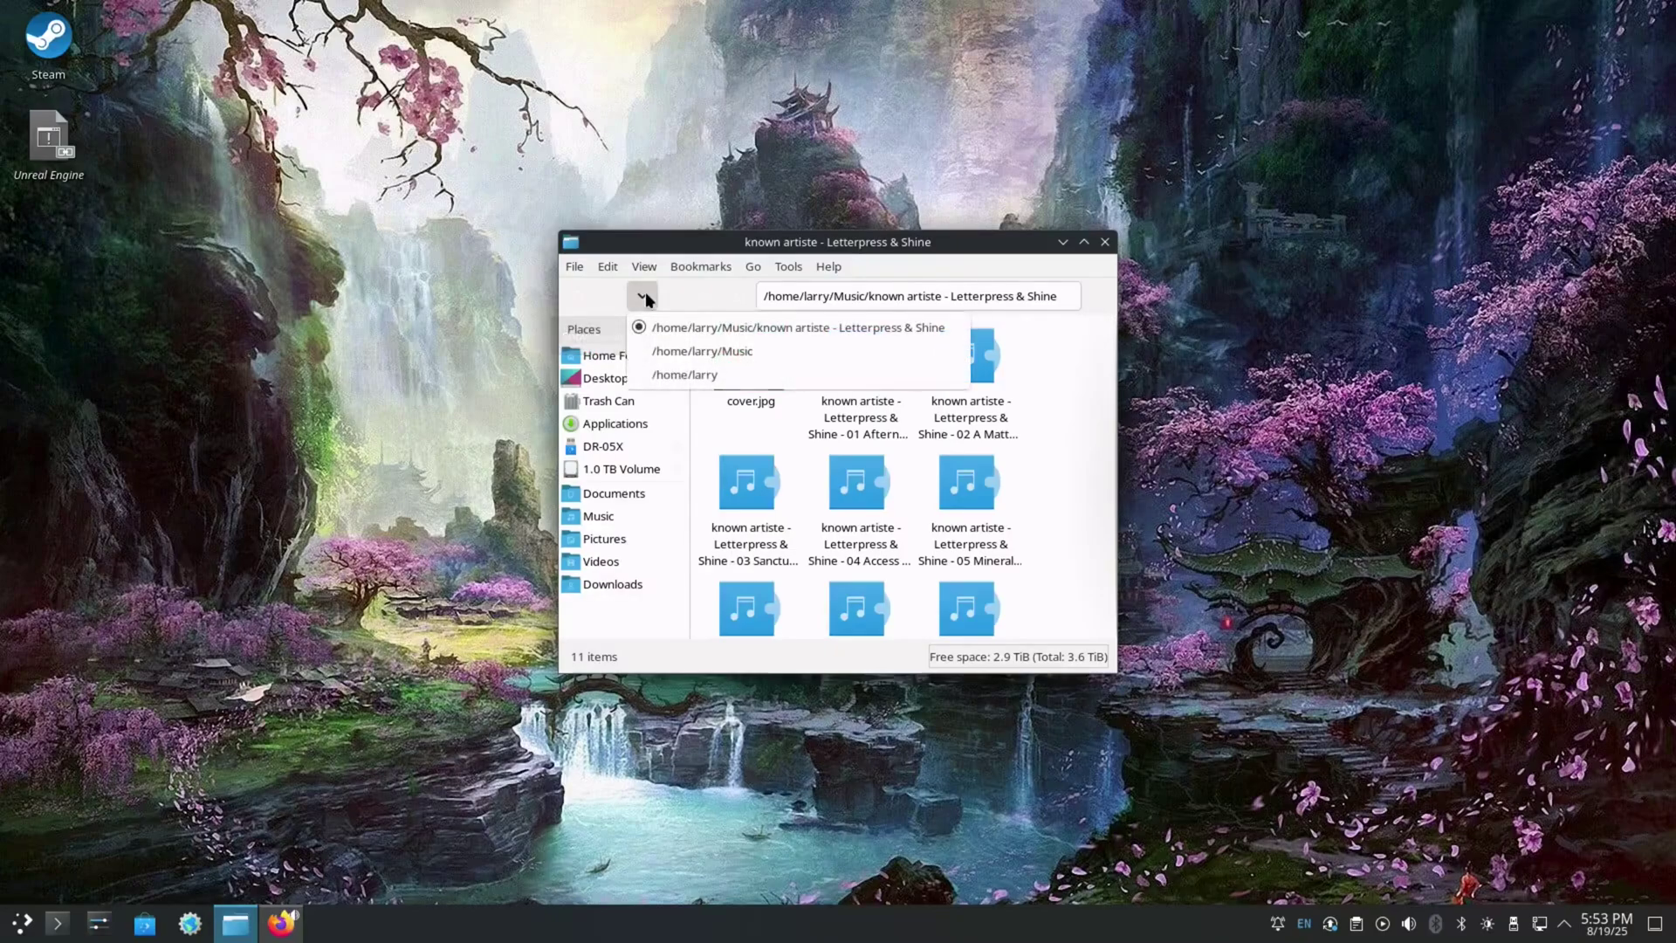
left_click(700, 351)
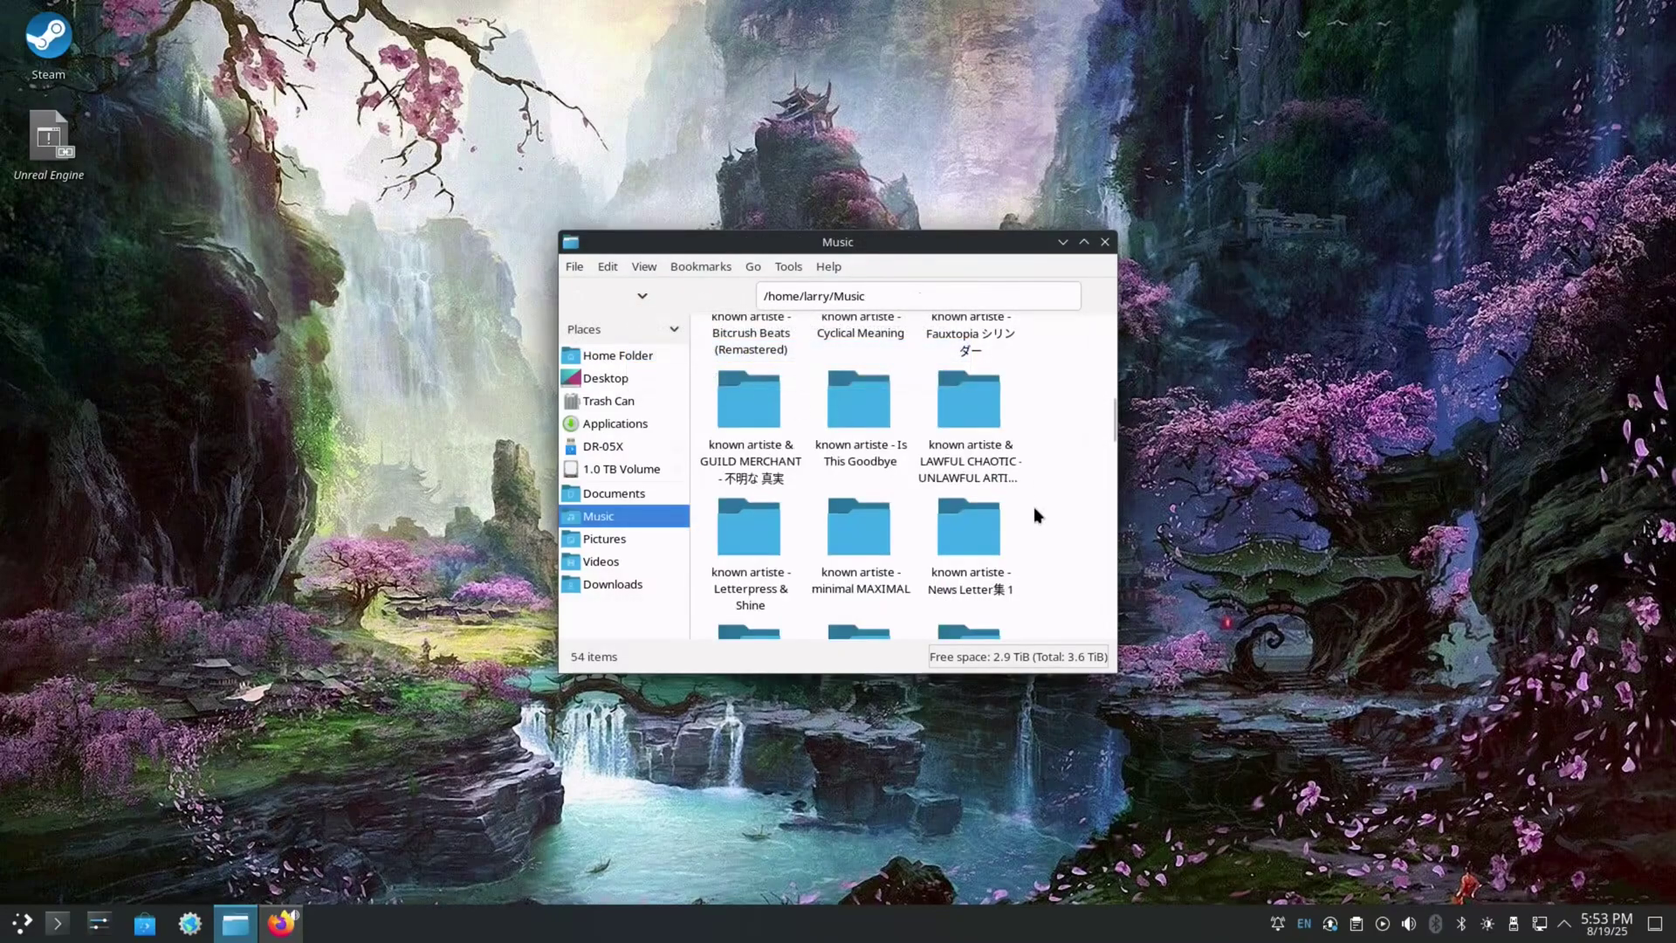
scroll(1084, 544, "down", 5)
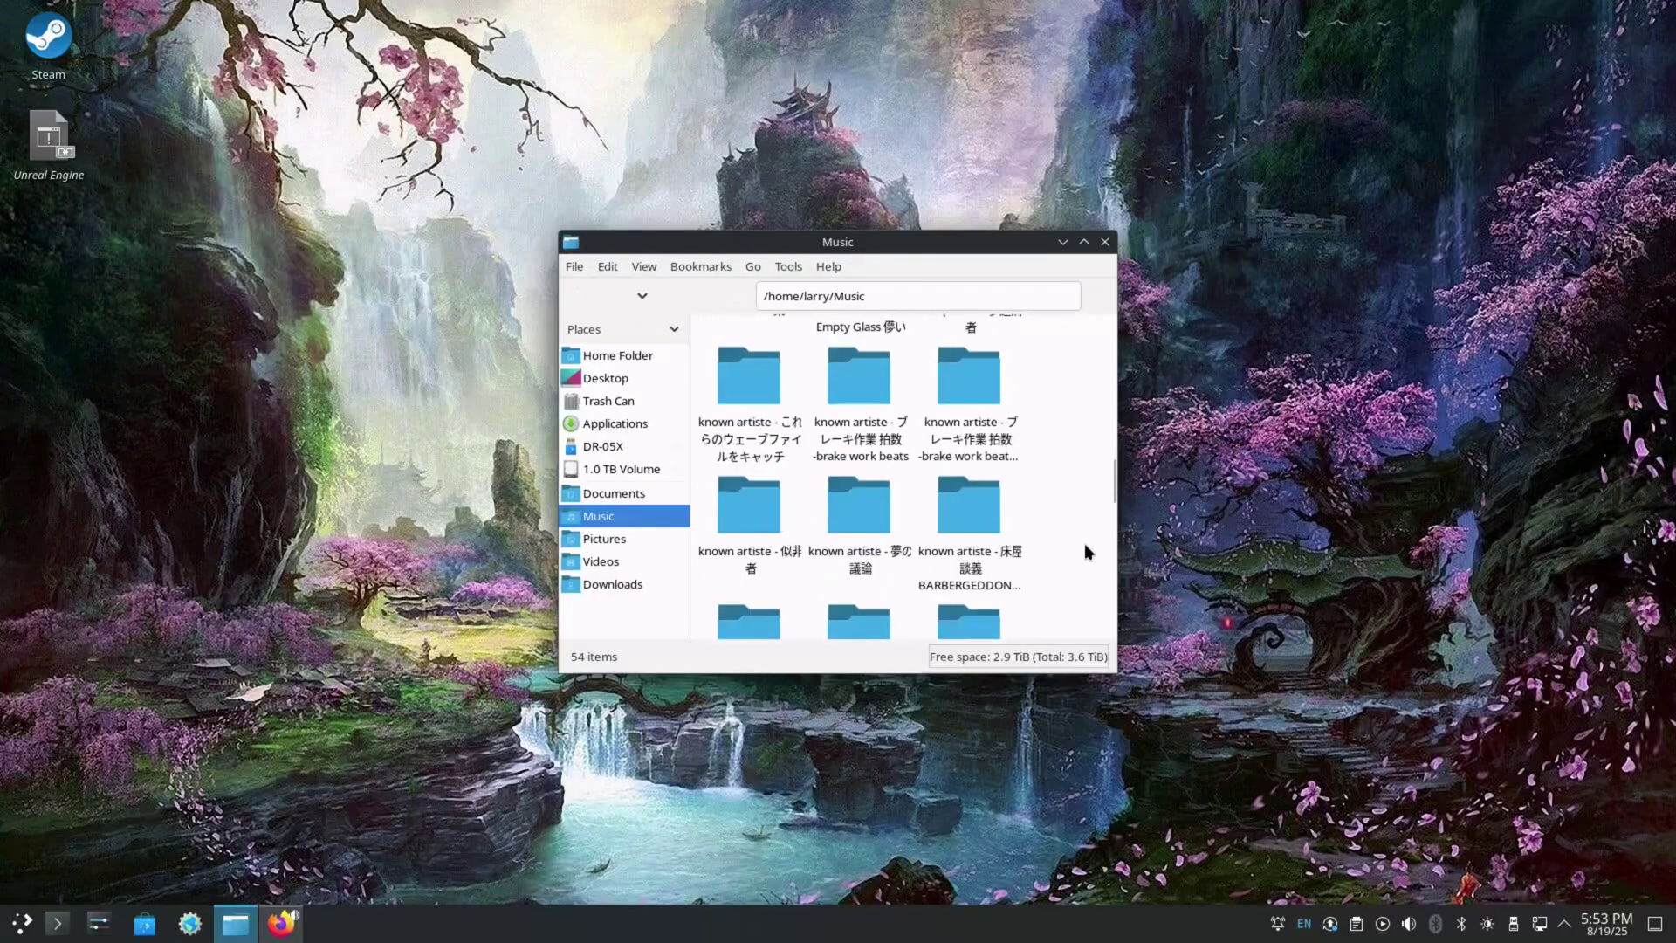
double_click(972, 499)
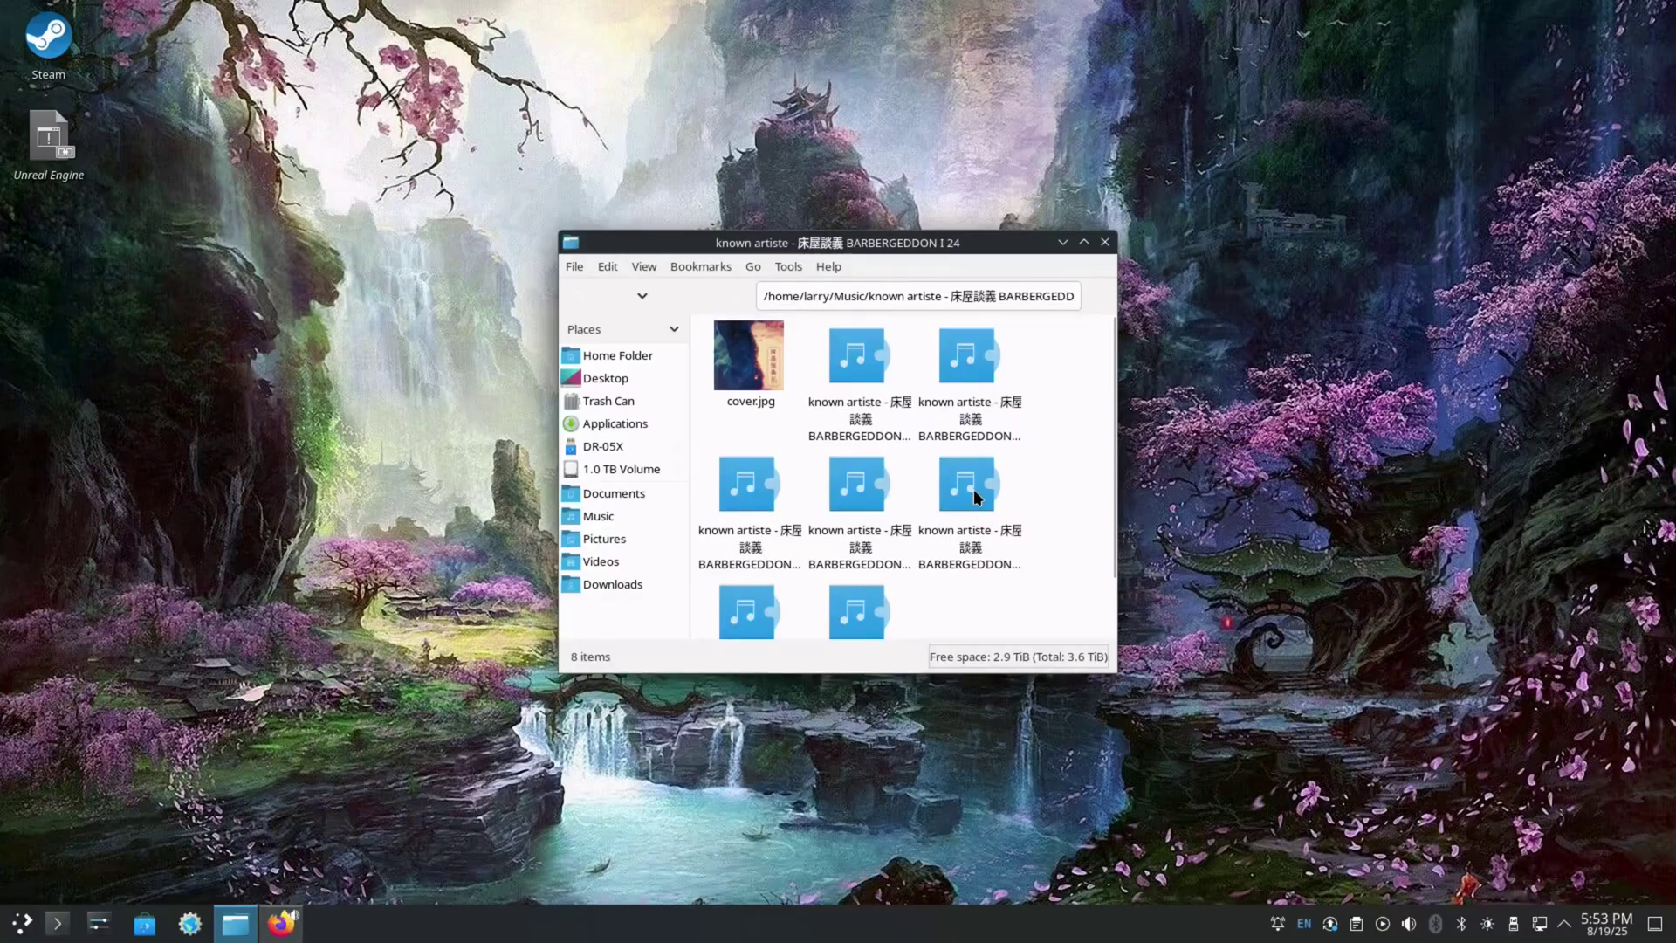
- Play track 05 with Open With > VLC instead of mpv, then restore and move the VLC window
double_click(974, 494)
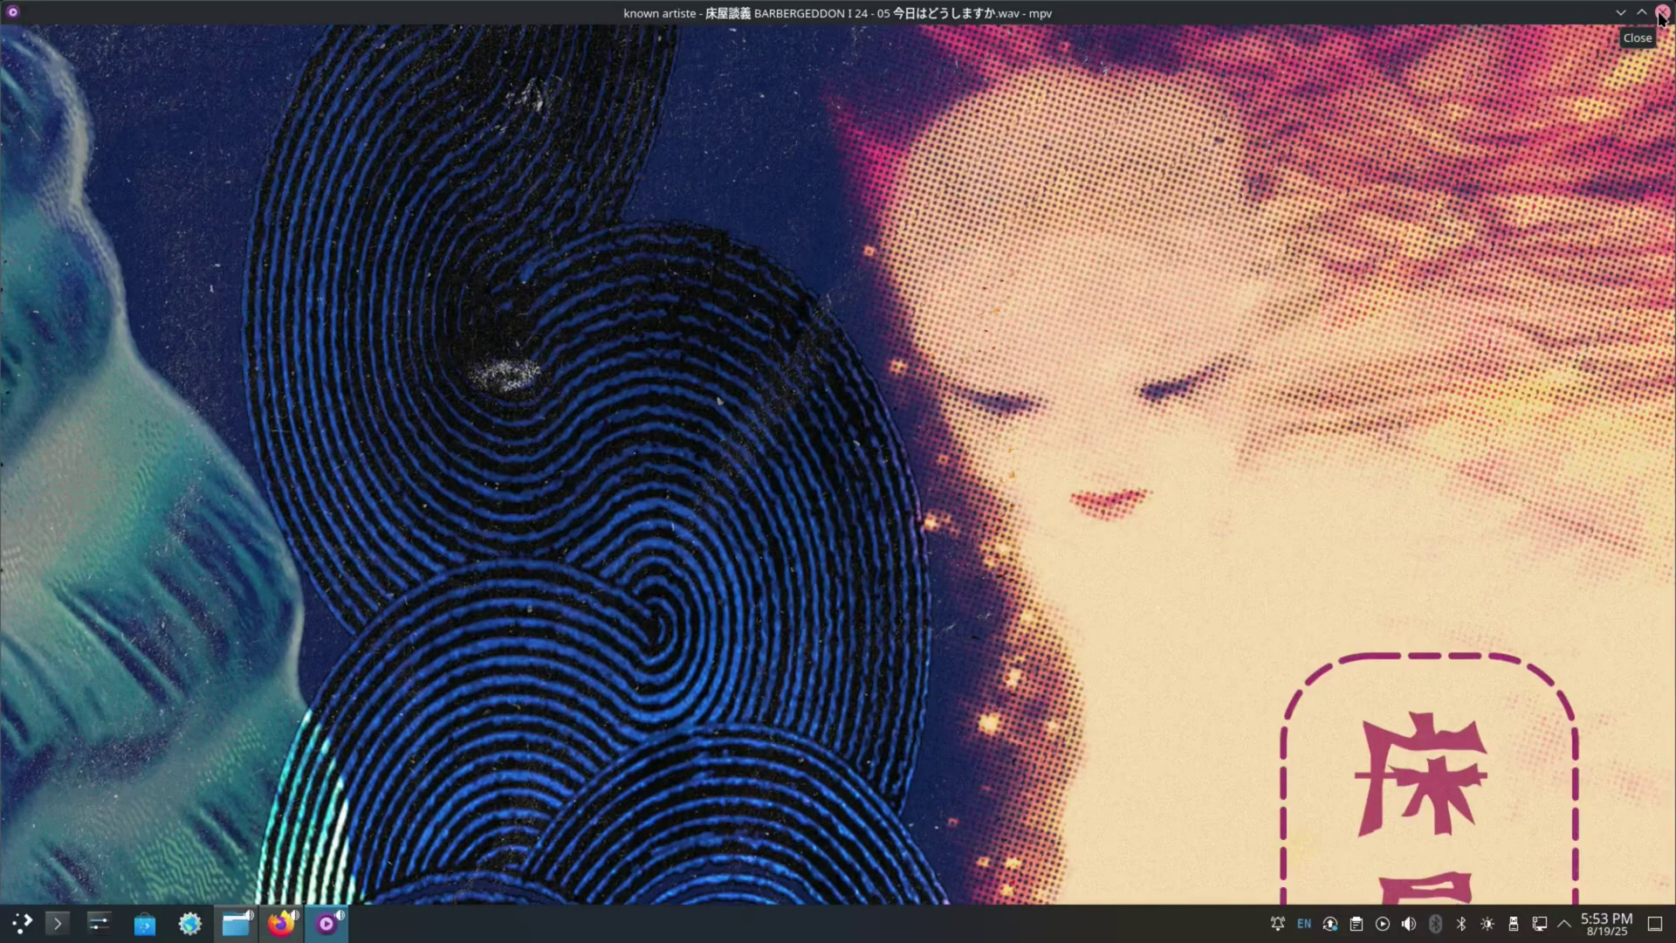
left_click(1660, 13)
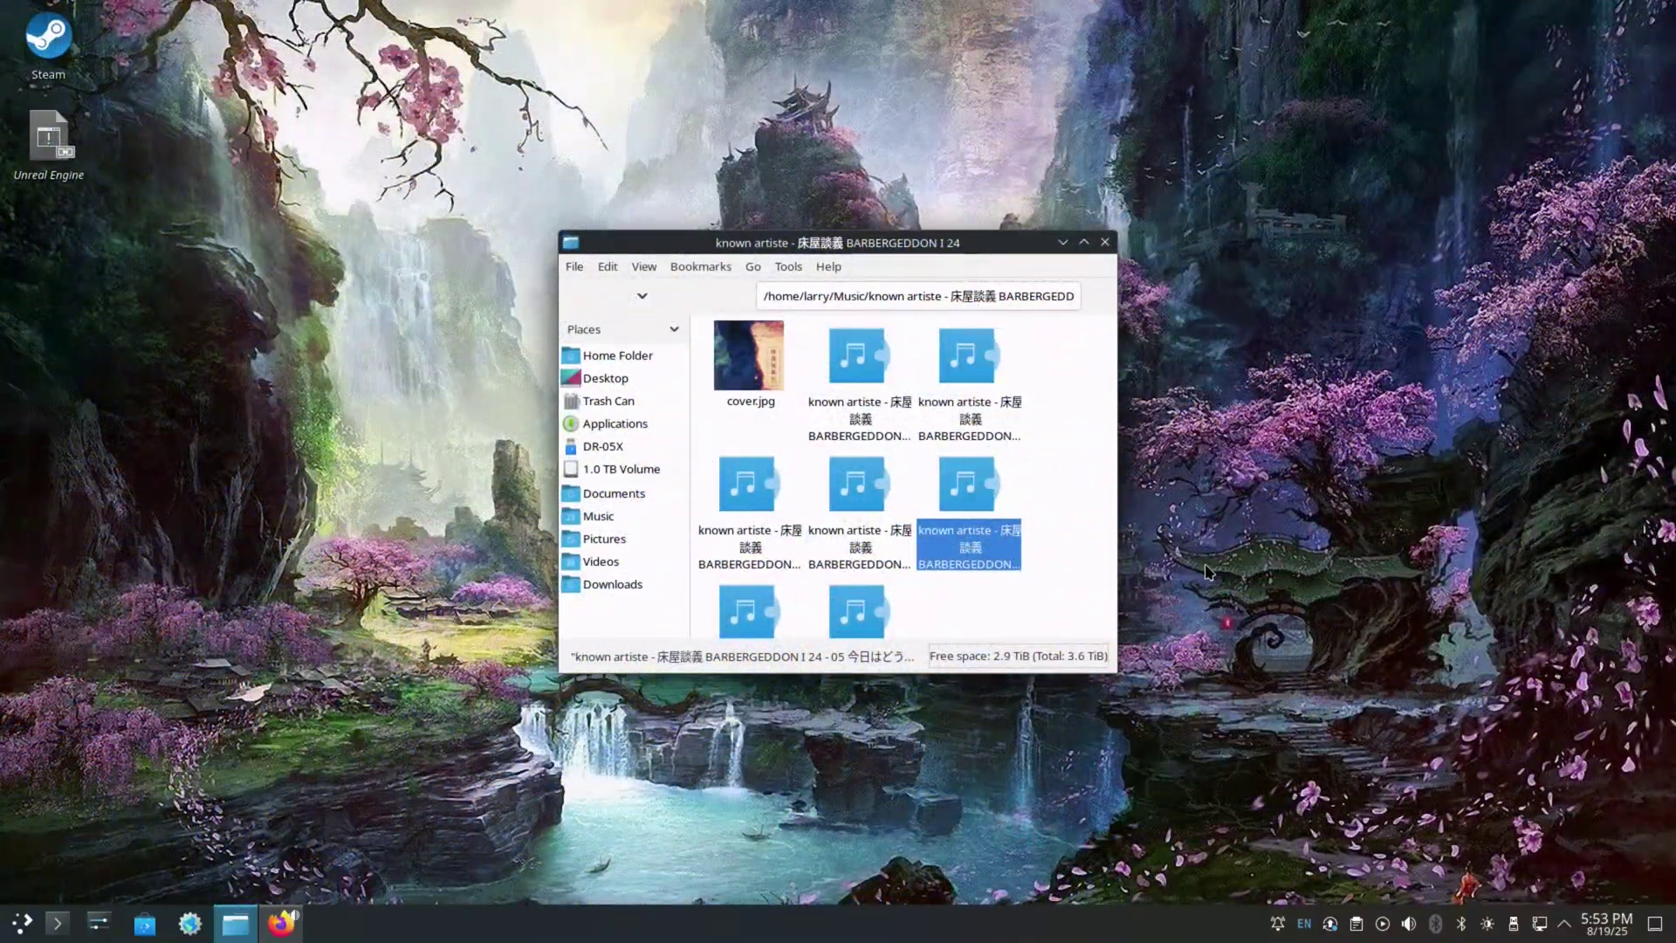
right_click(983, 504)
mouse_move(1048, 536)
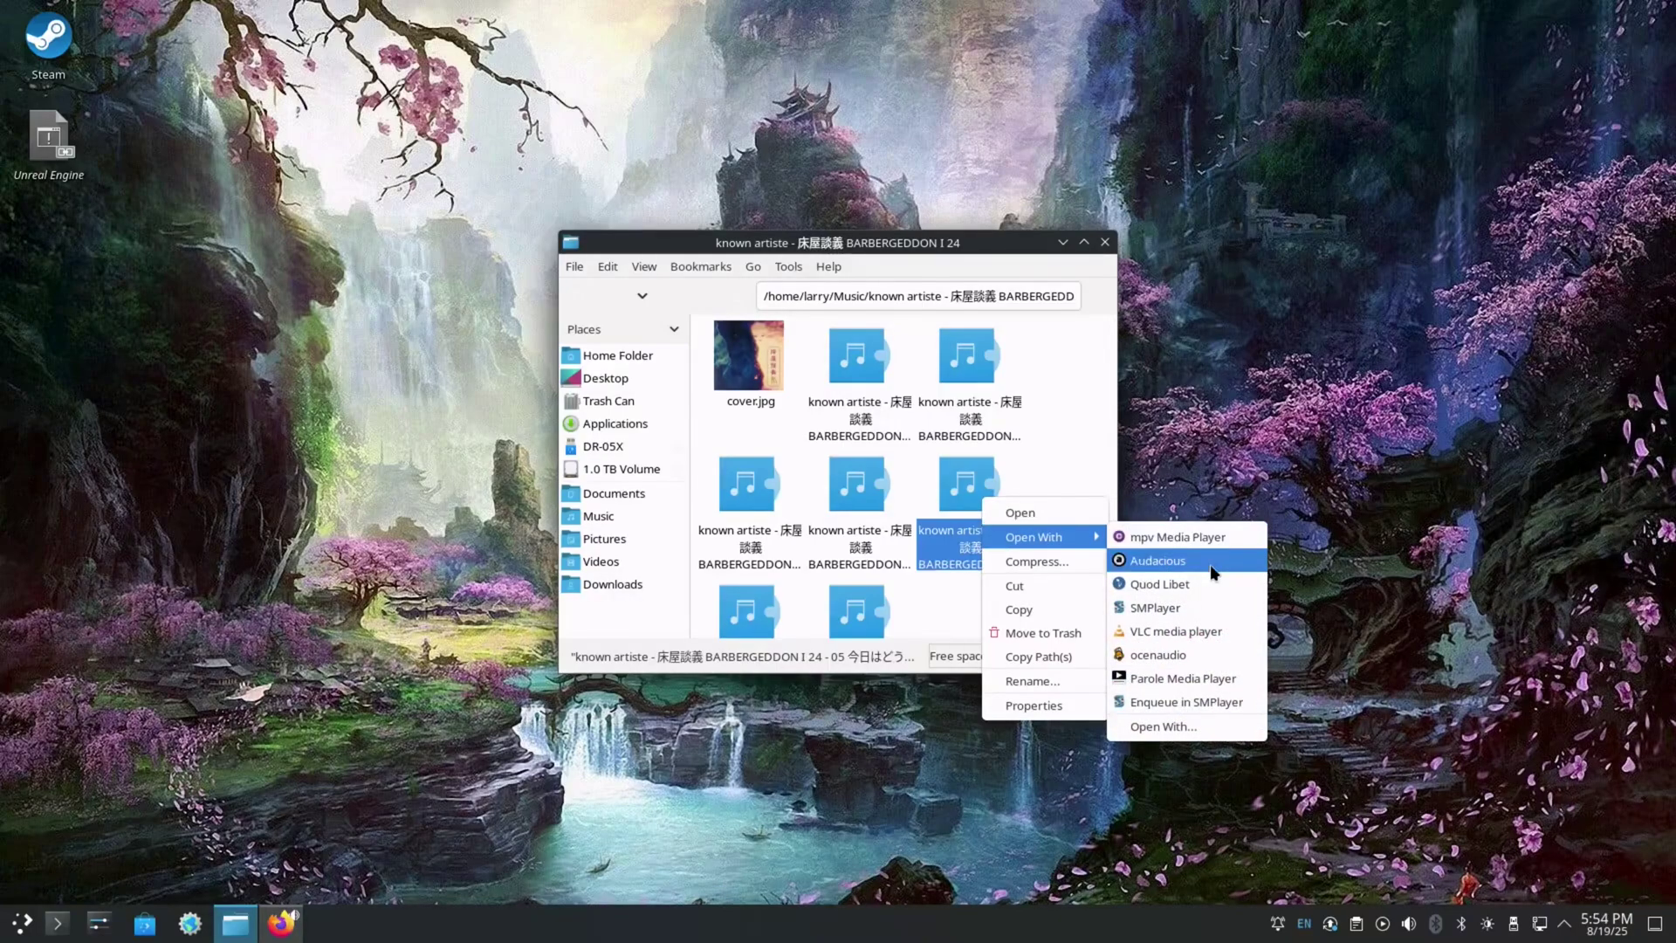
left_click(1191, 632)
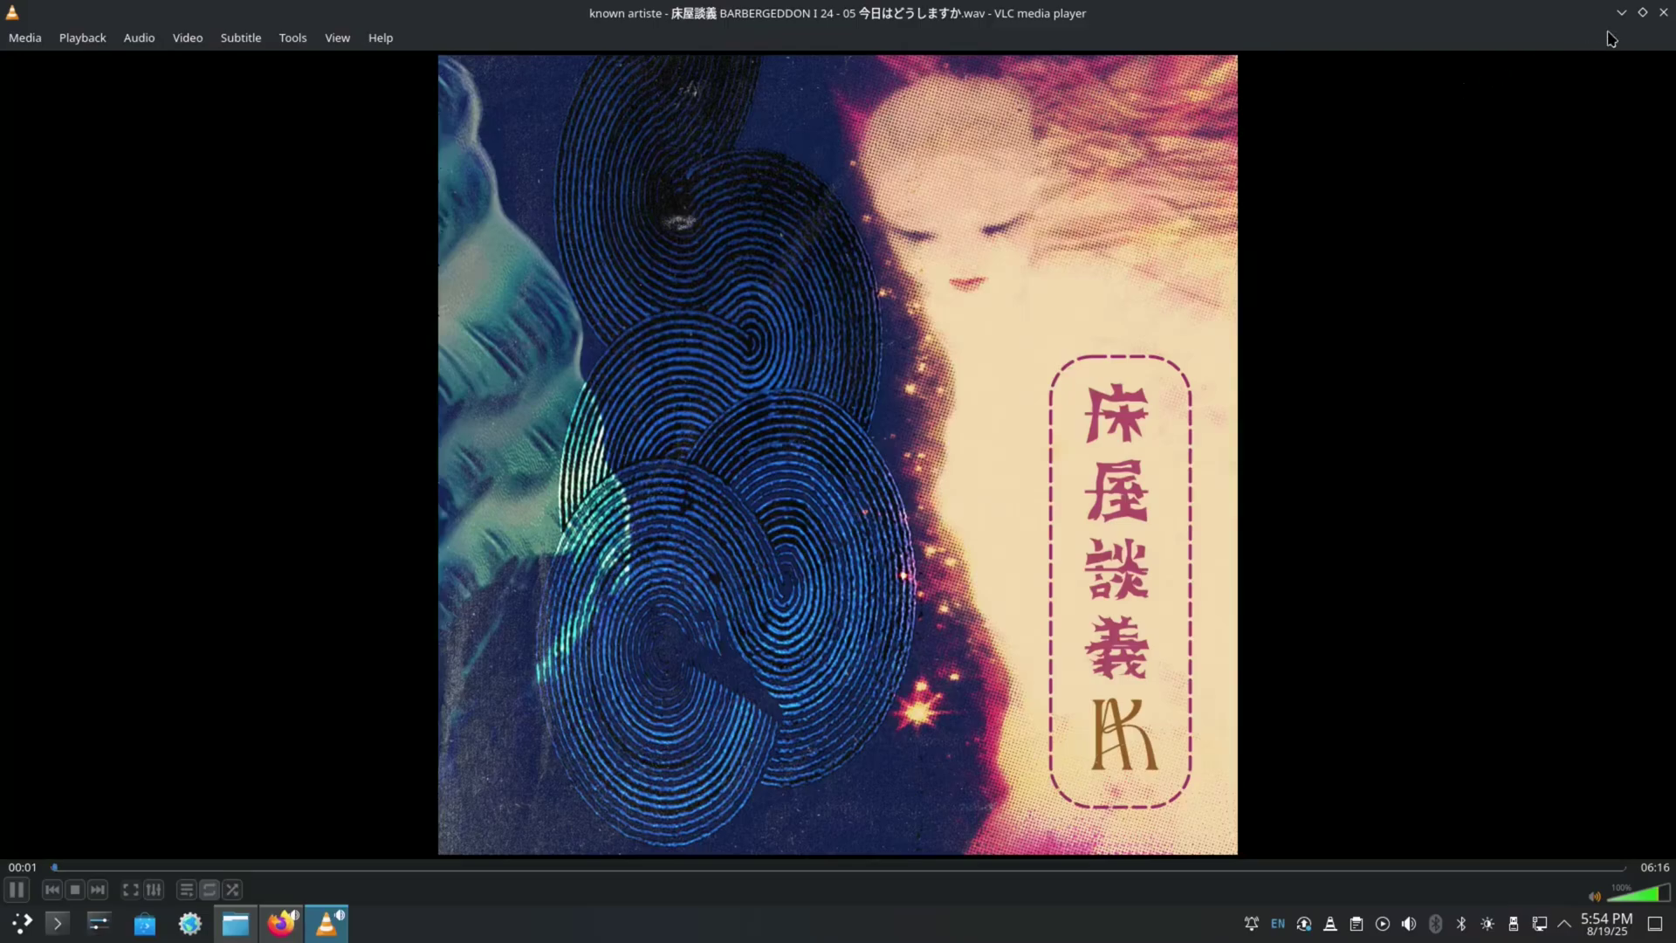
left_click(1642, 12)
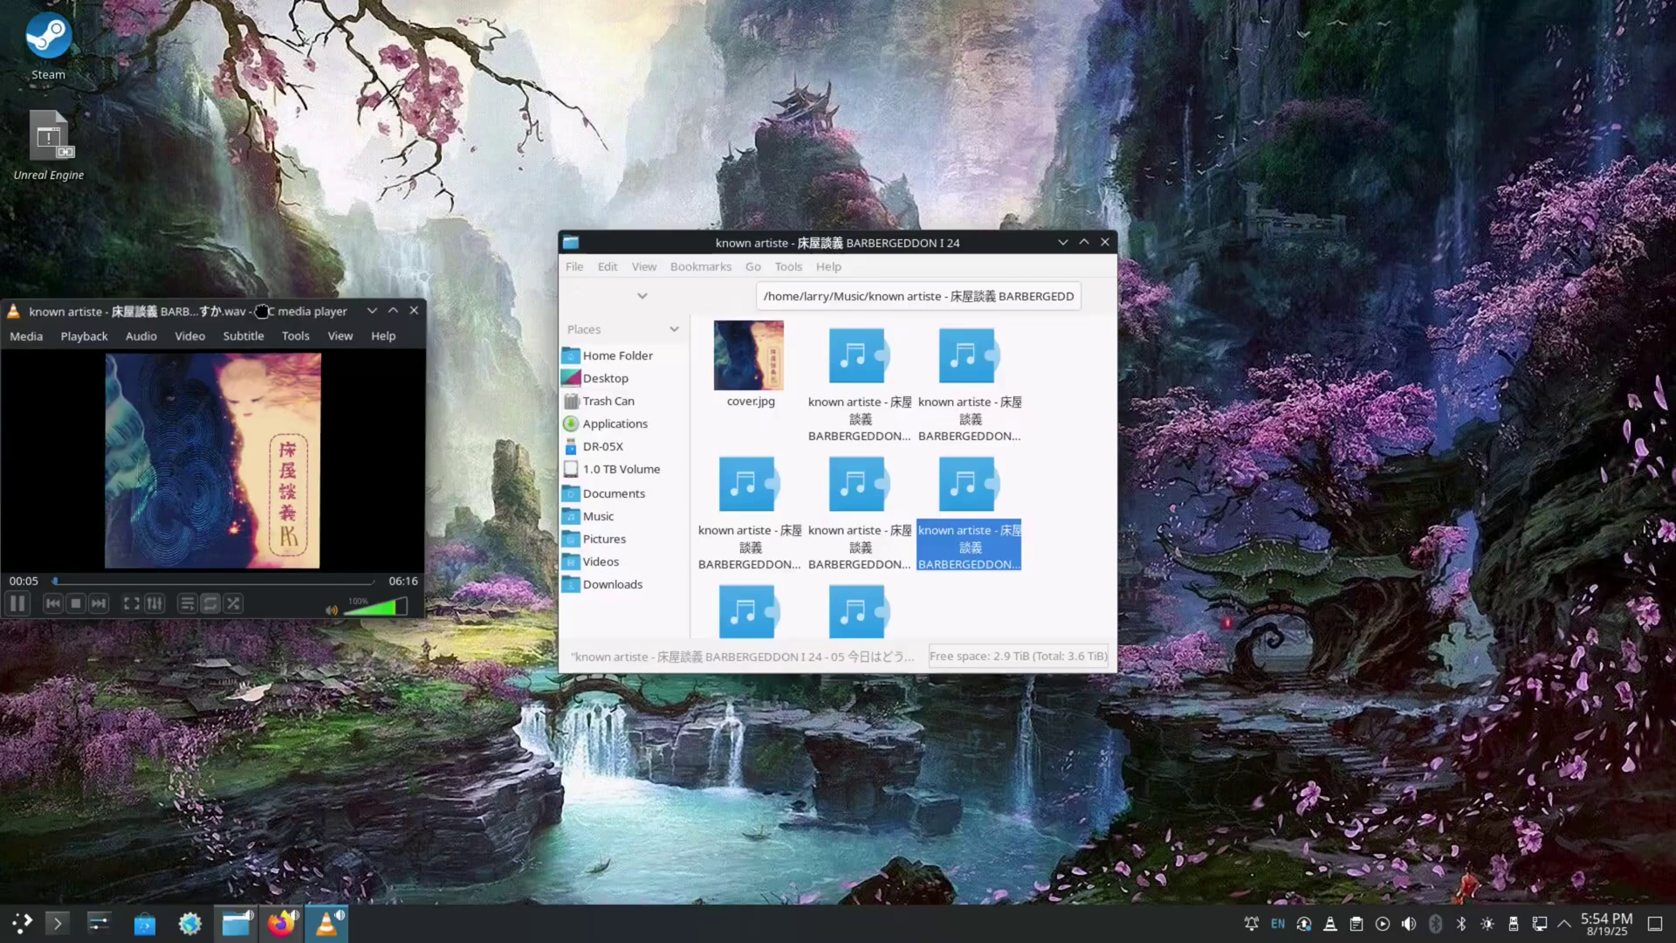
left_click_drag(253, 311, 1182, 428)
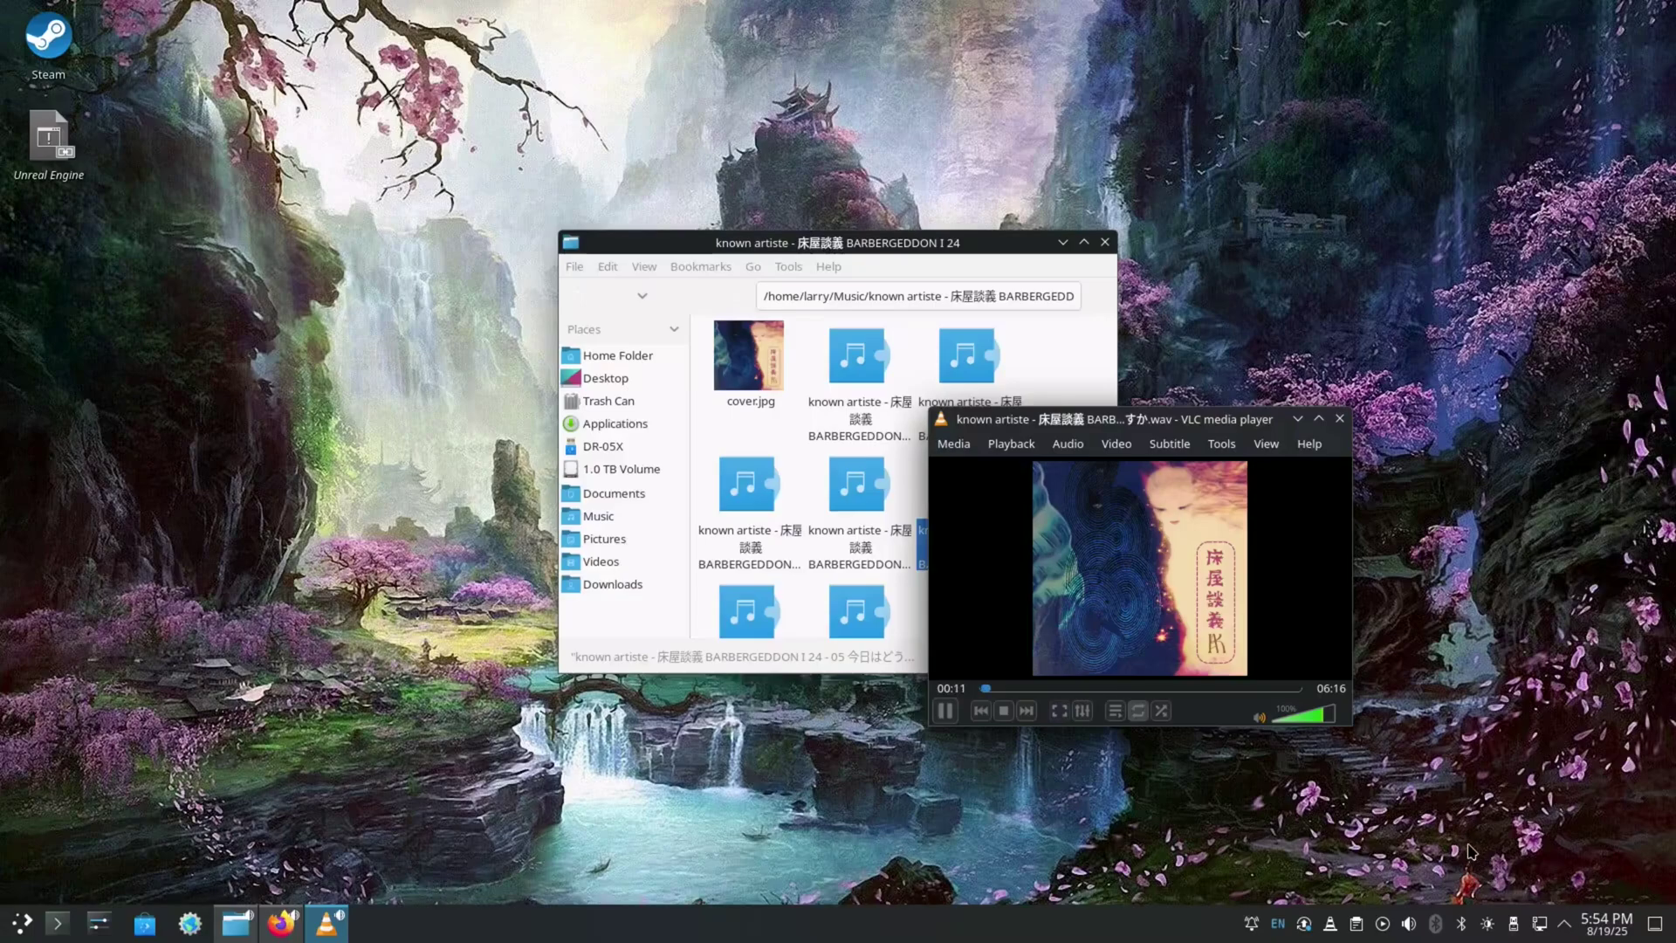
- View application and device levels in the tray's Audio Volume panel, then close VLC
left_click(1407, 923)
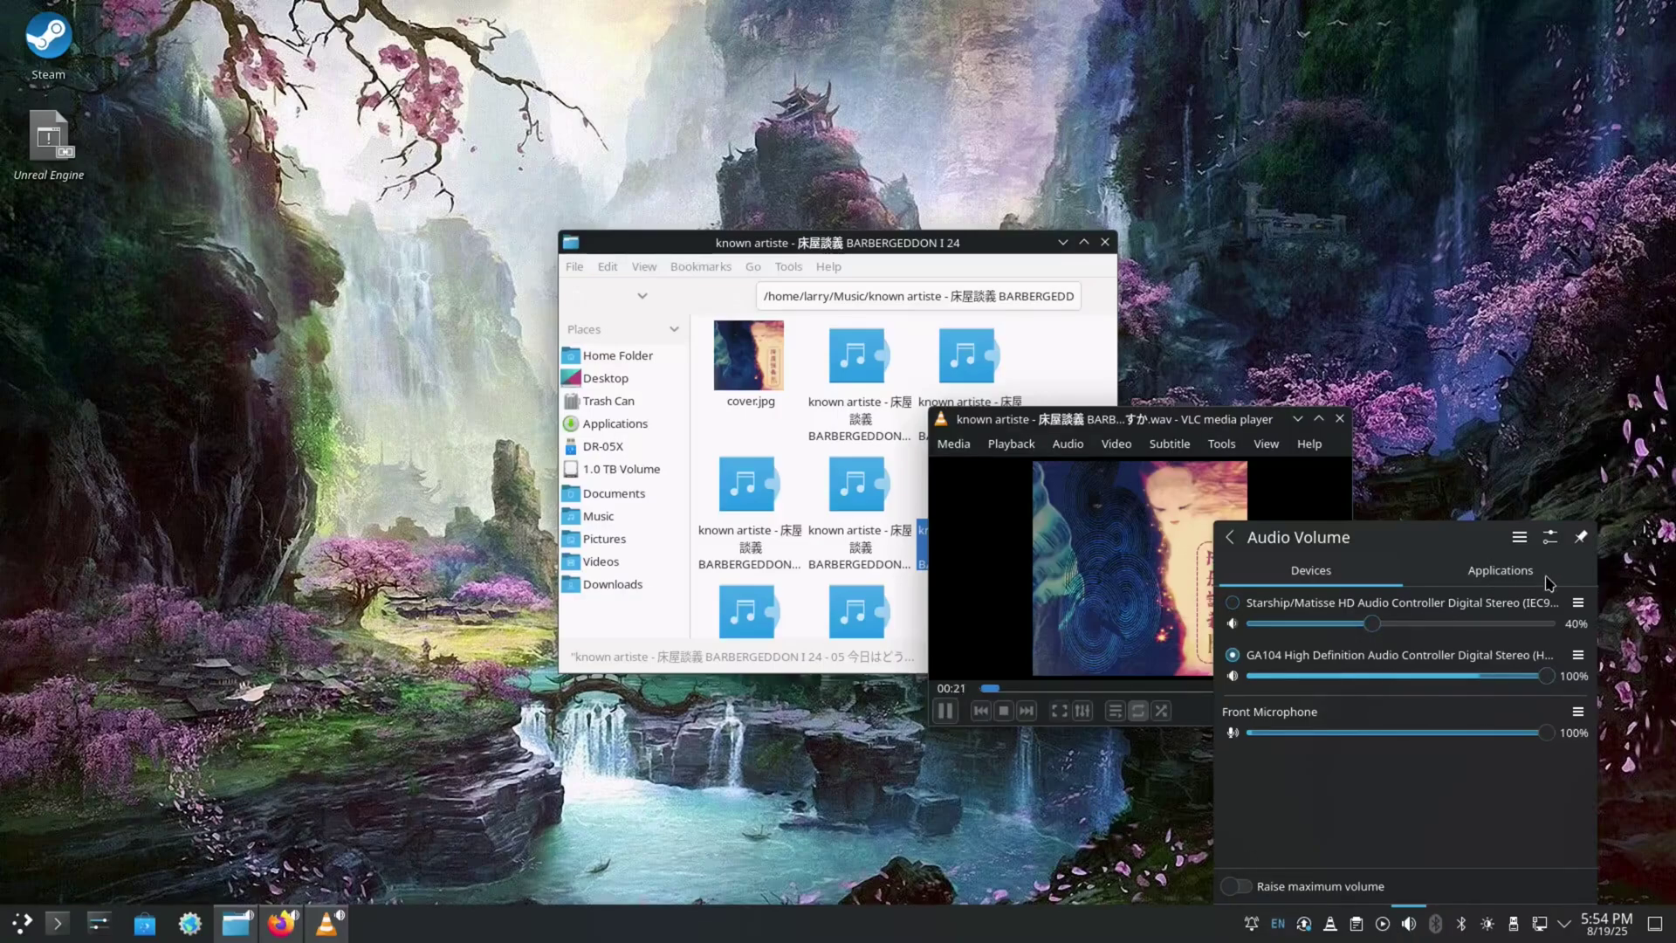
left_click(1498, 571)
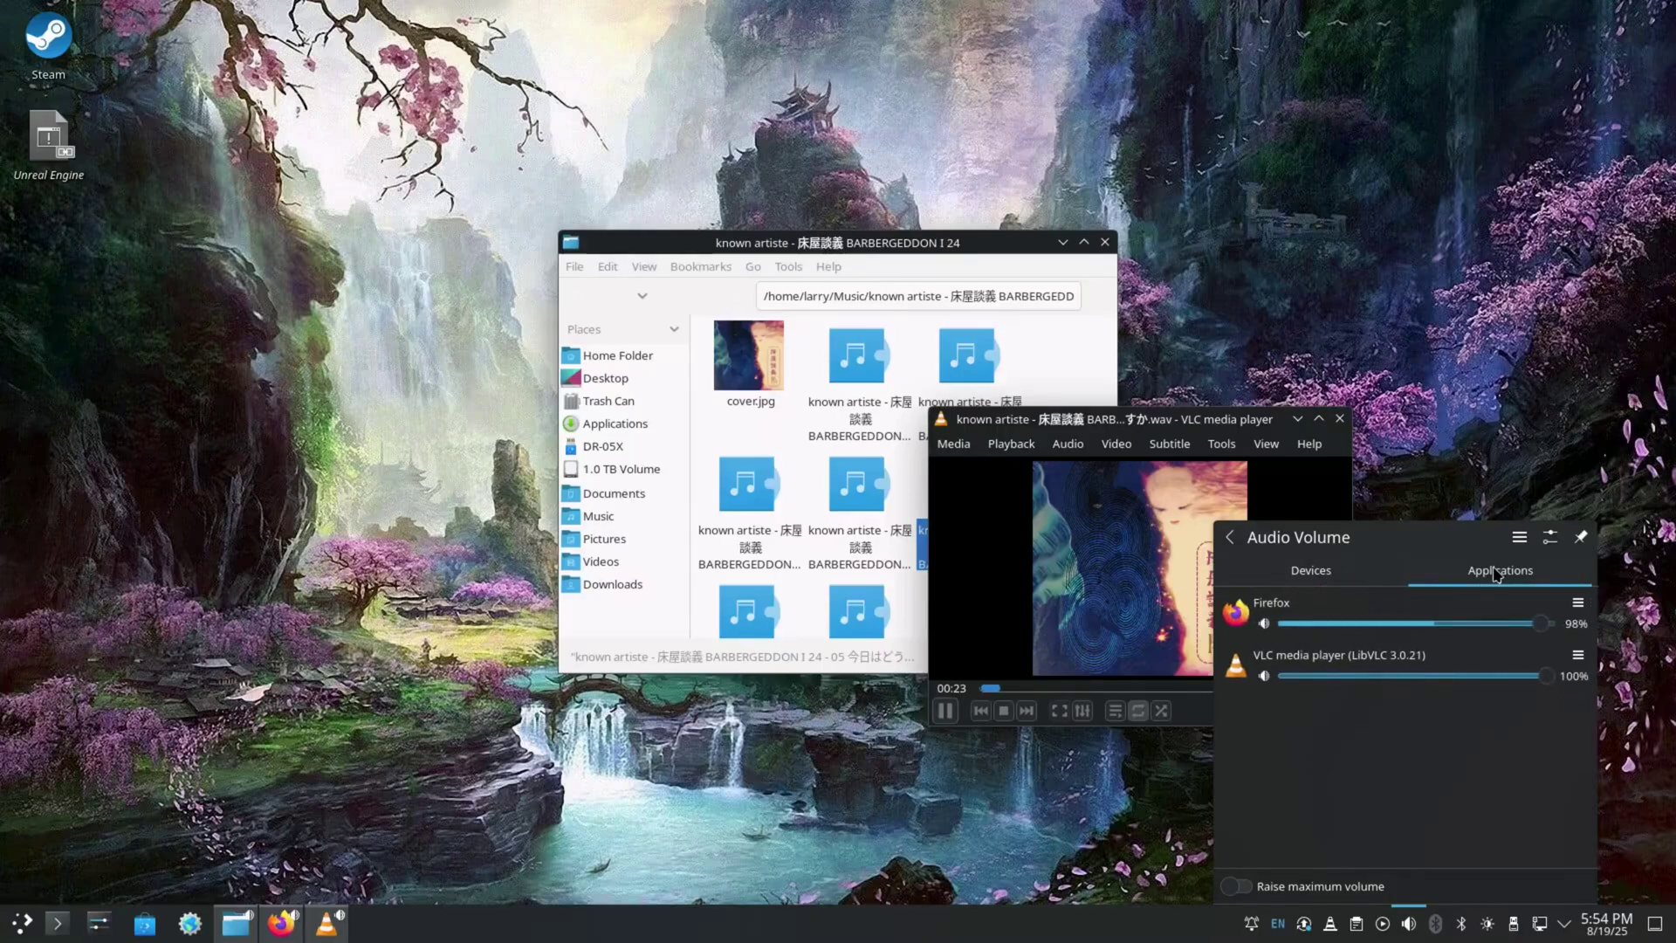
left_click(1304, 571)
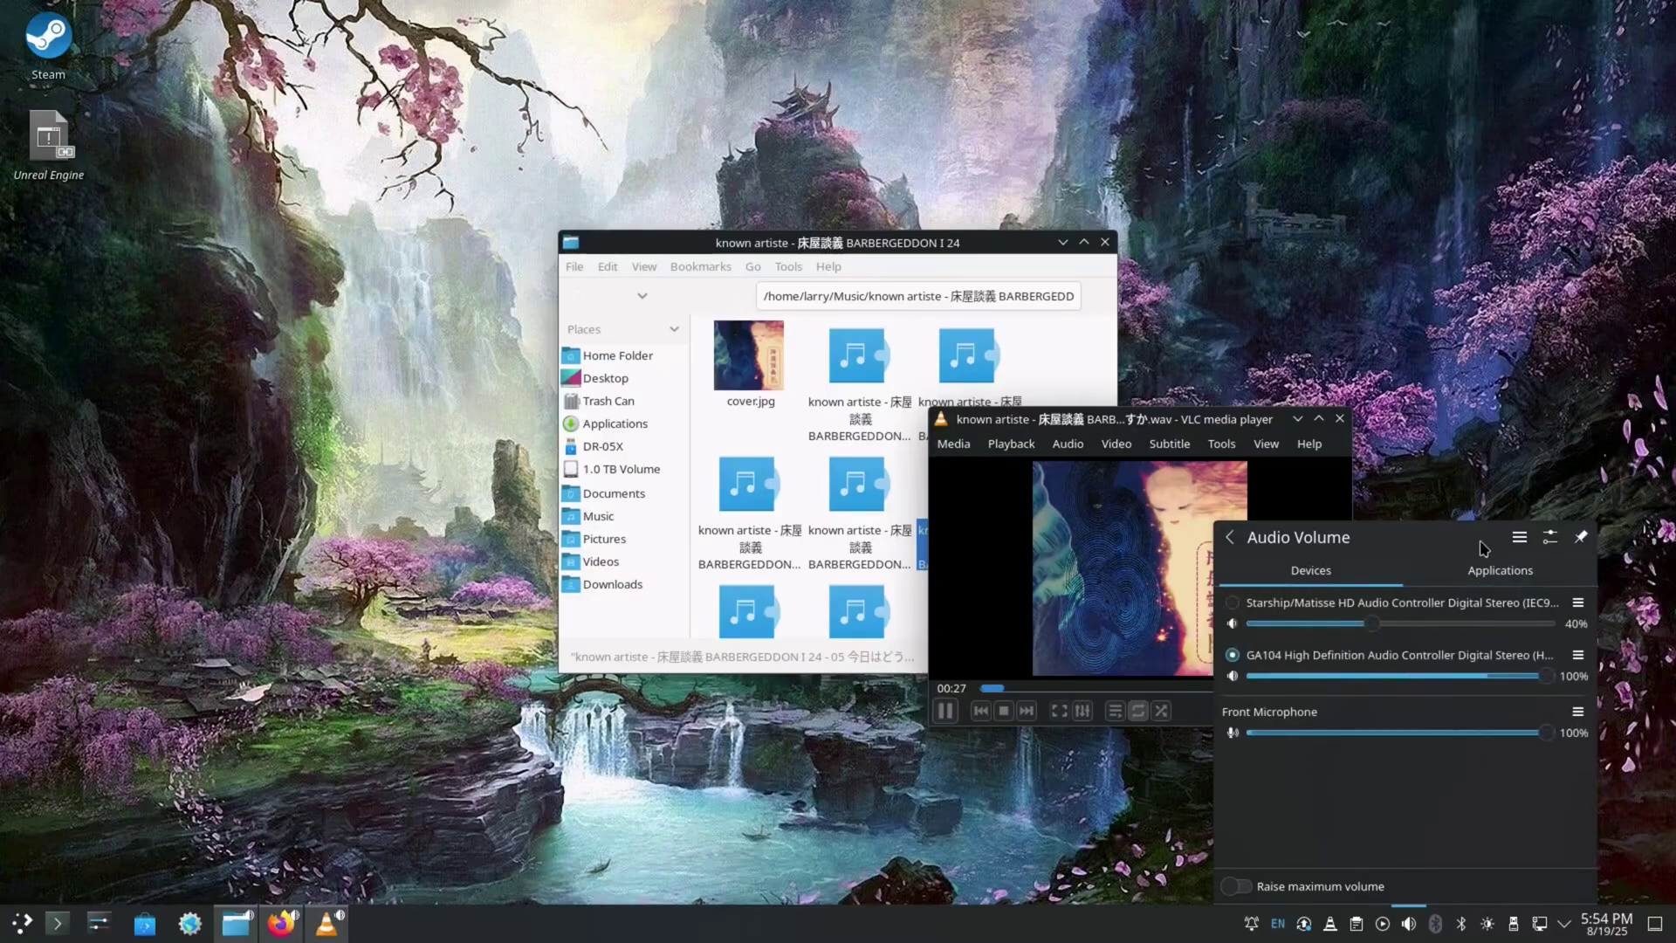
left_click(1340, 418)
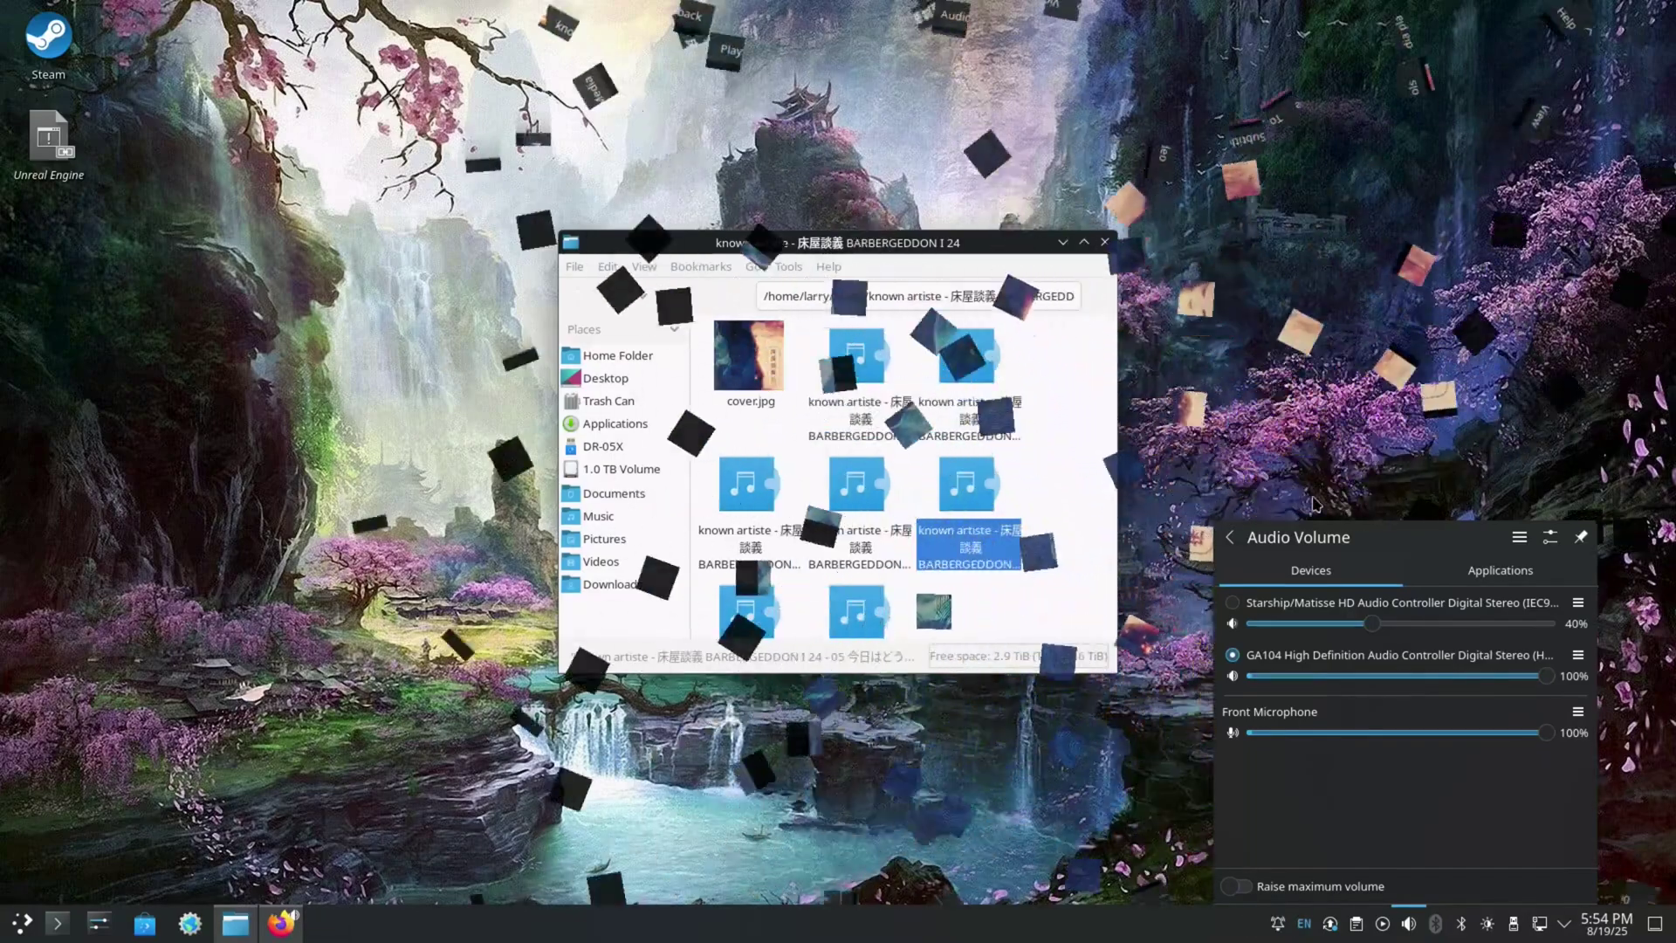
- Return to the Status and Notifications overview and dismiss it, reopening and closing it once more
left_click(1230, 537)
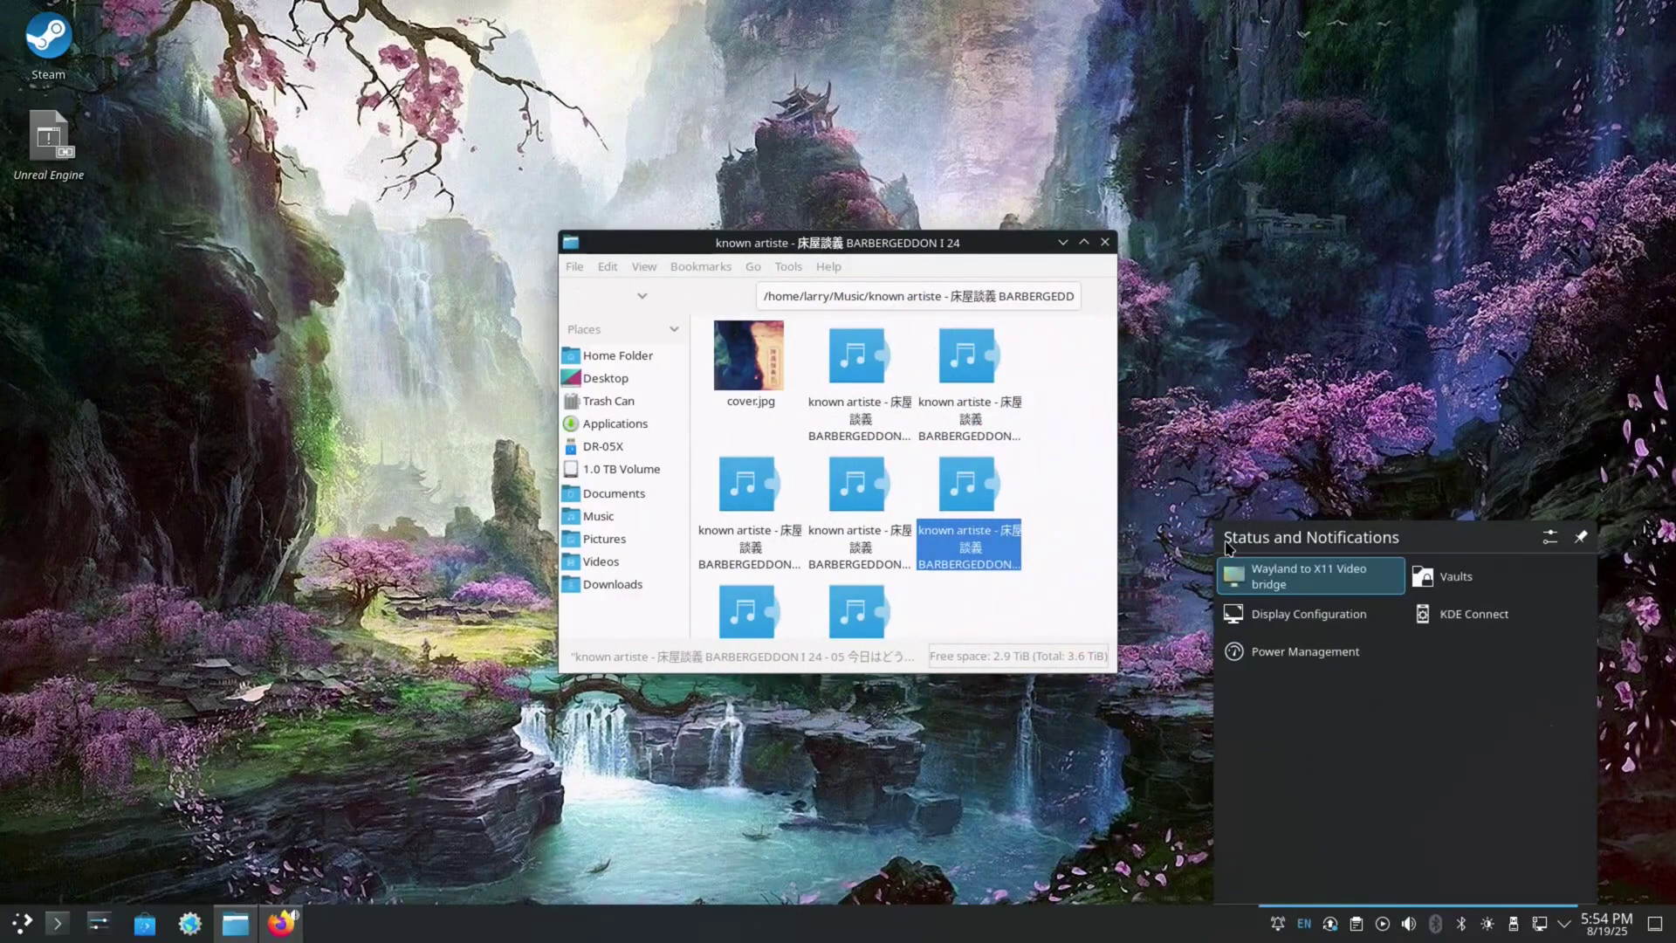
left_click(1466, 411)
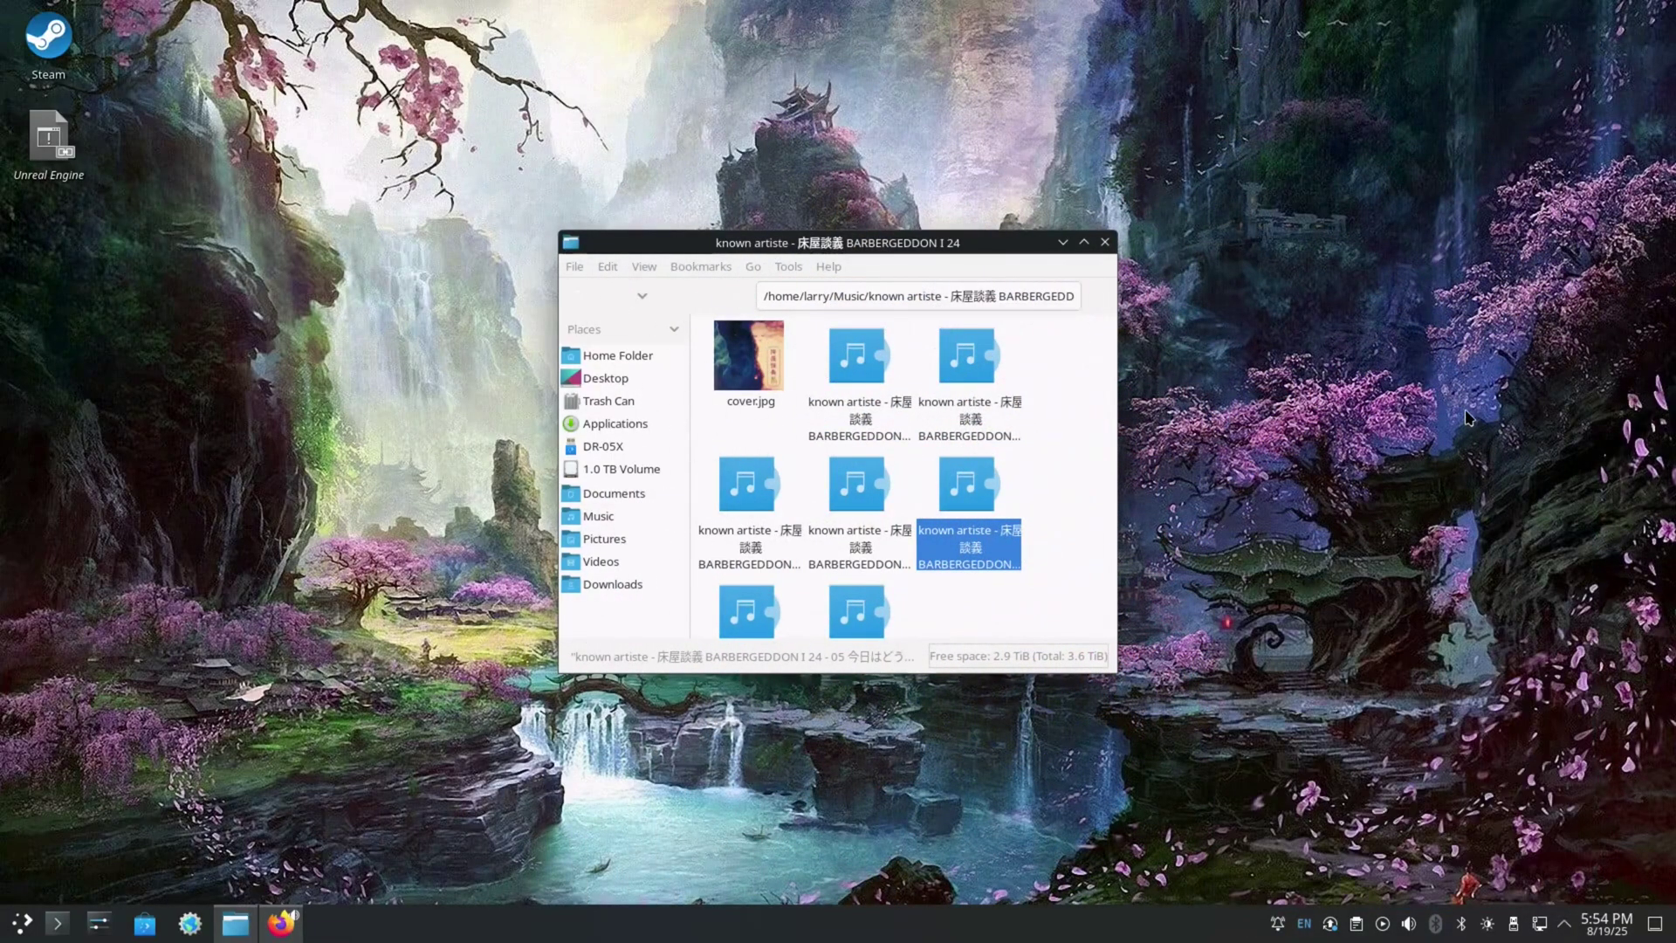
left_click(1563, 925)
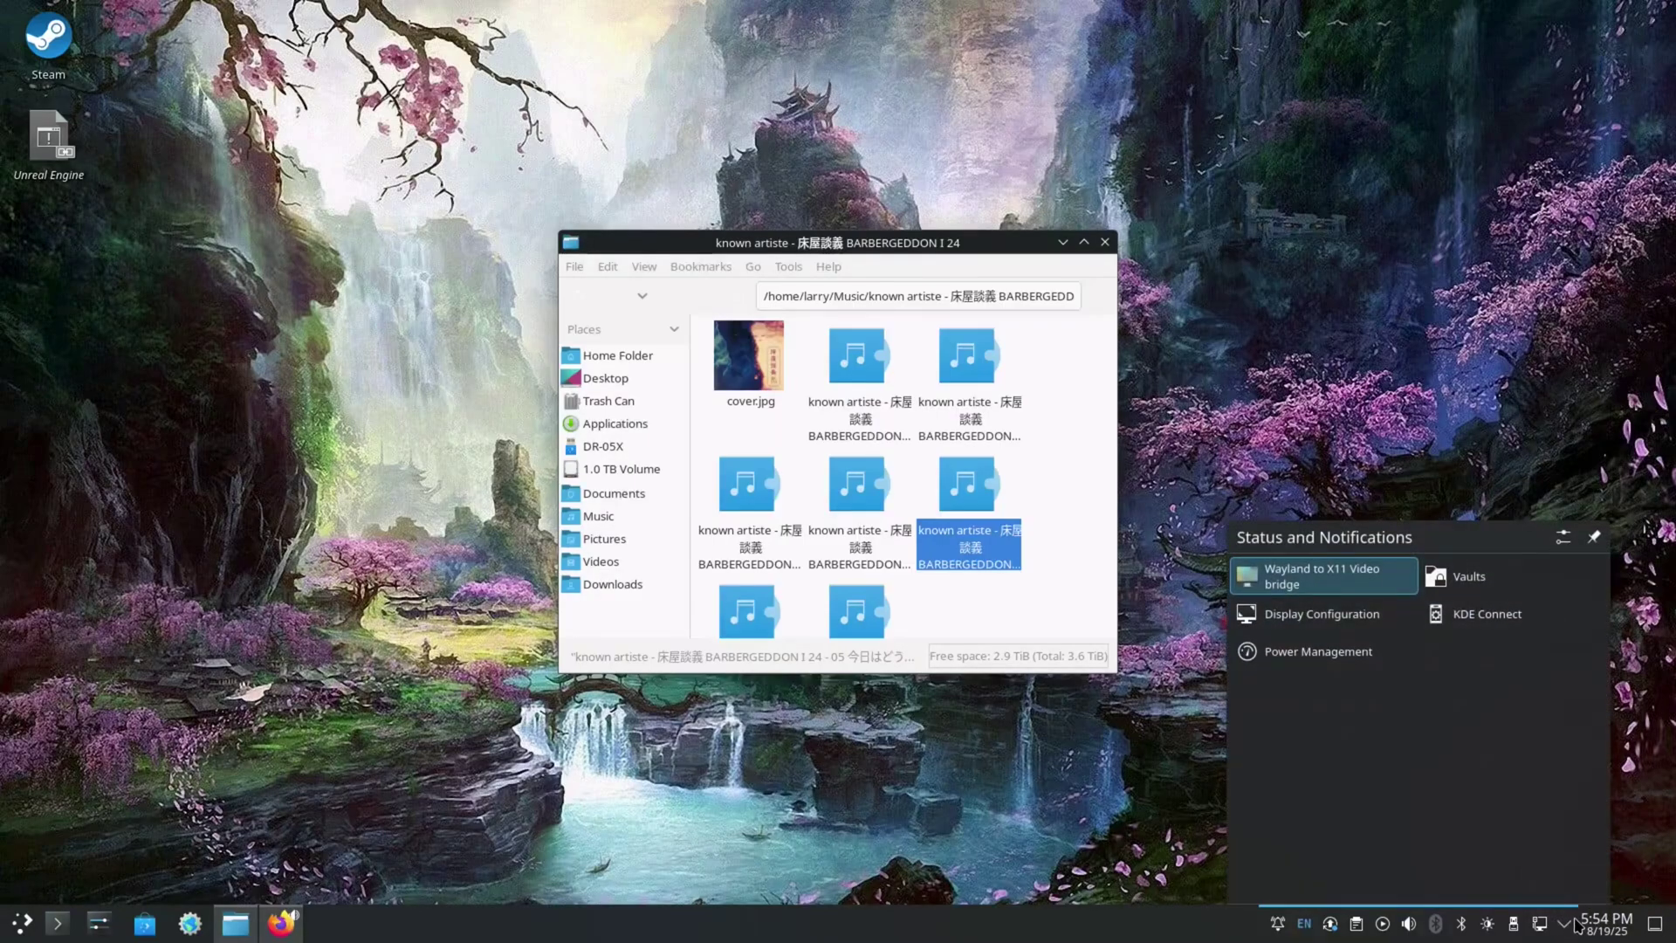
left_click(1086, 758)
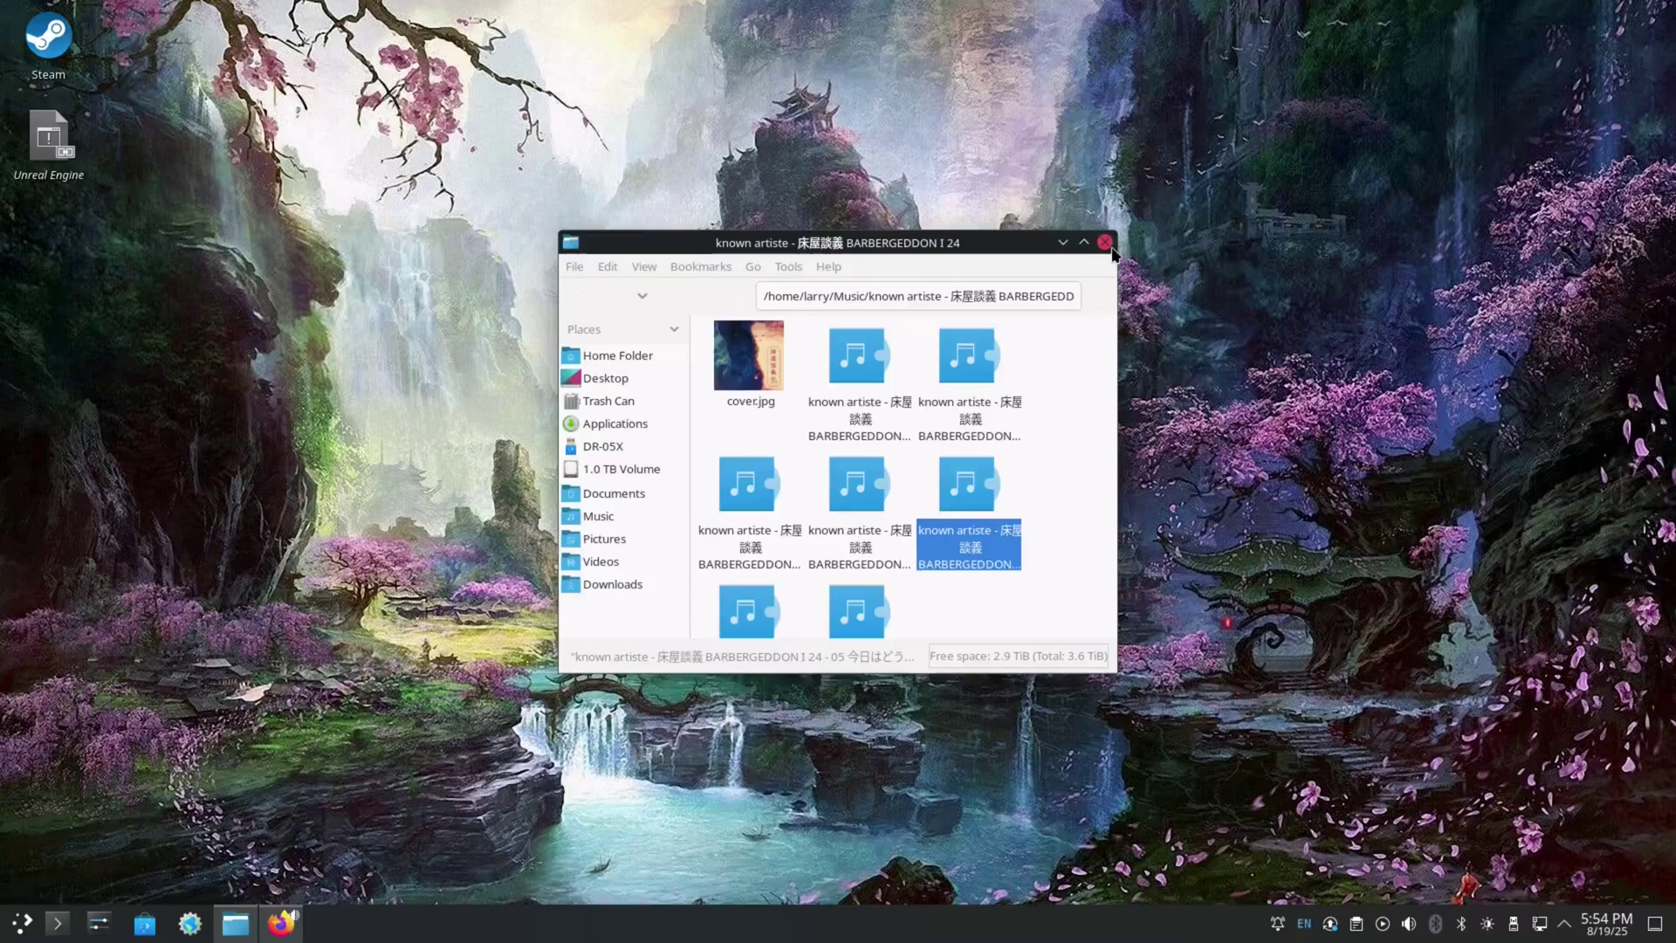
- Go to the home folder and scroll through its contents
left_click(637, 358)
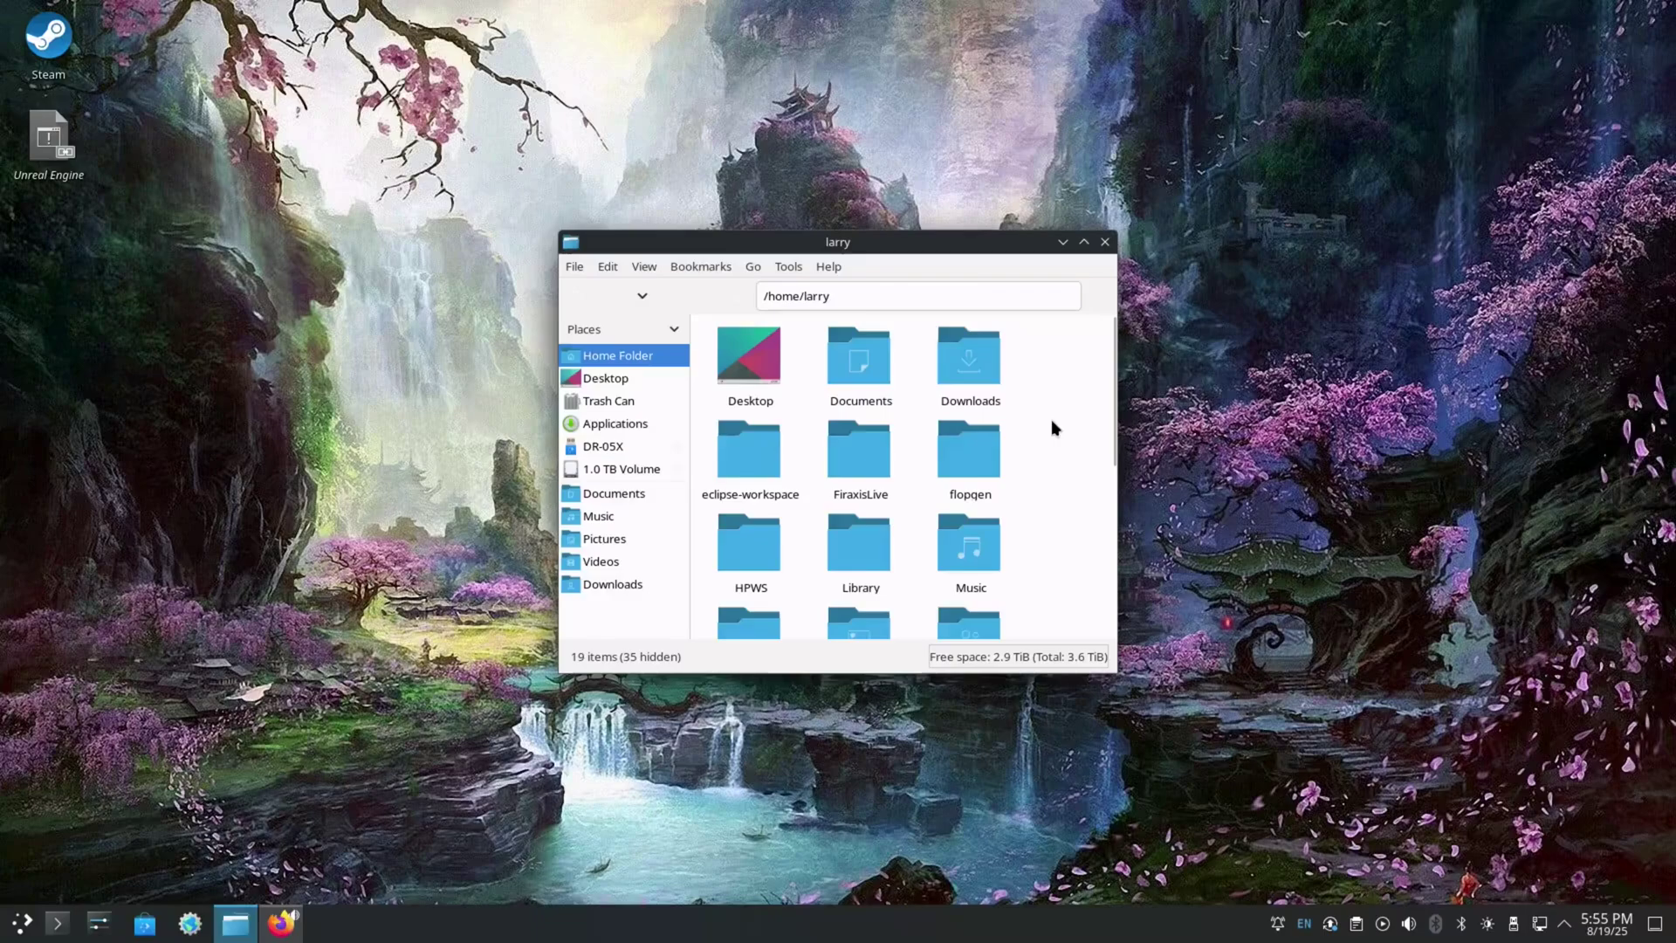
scroll(1051, 423, "down", 2)
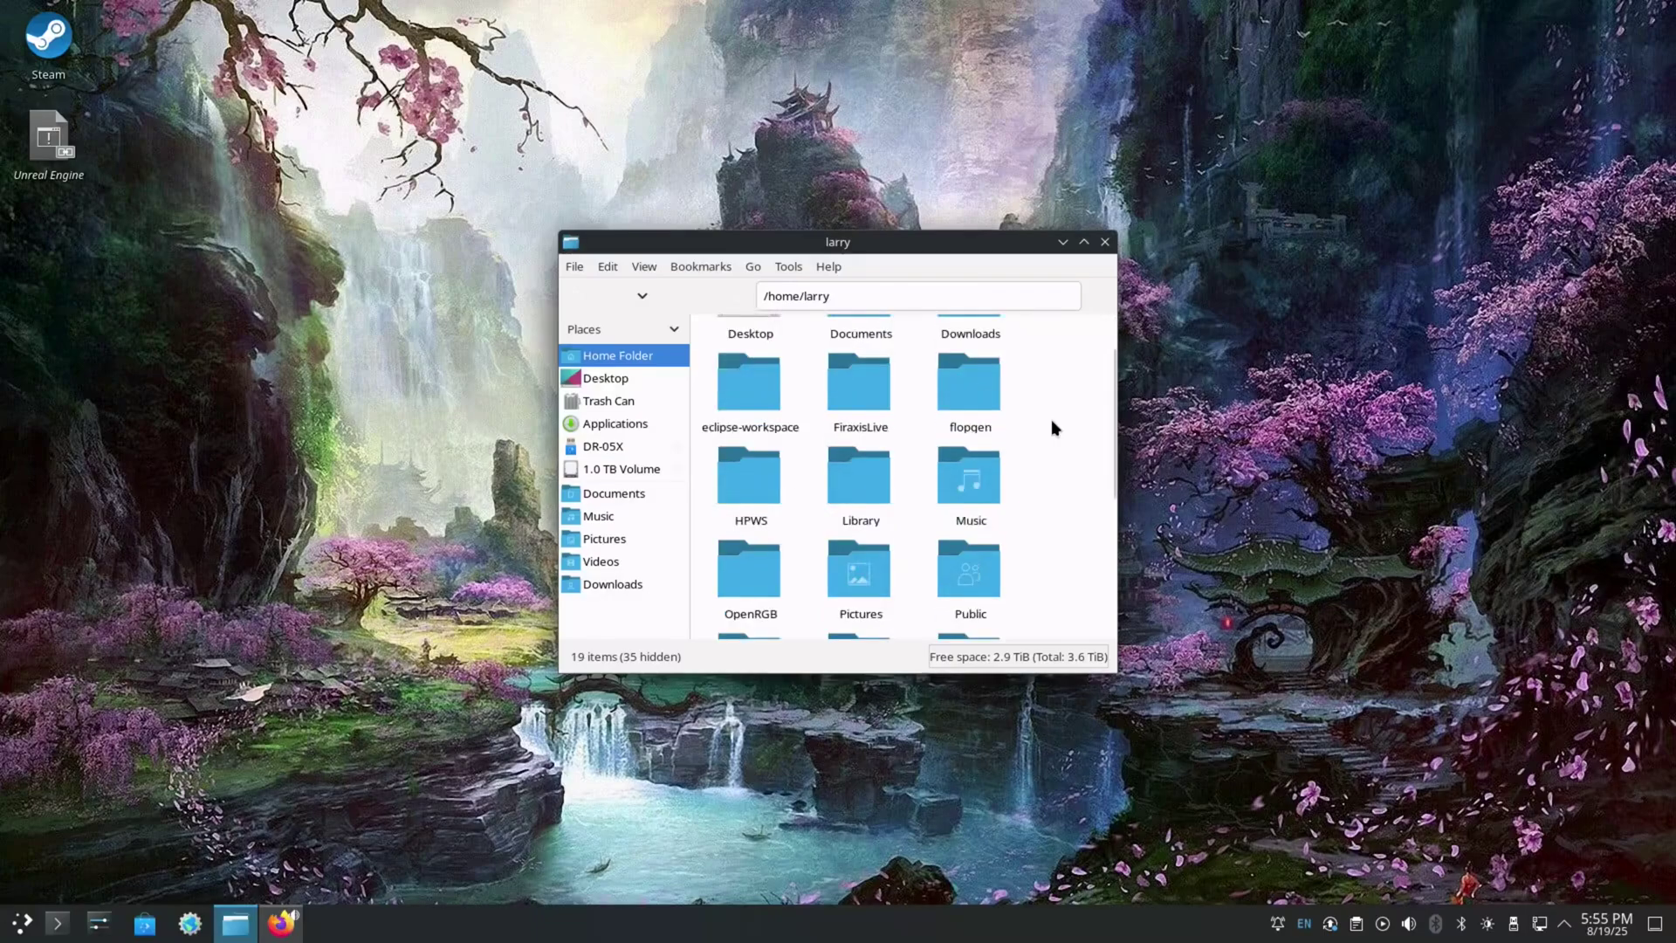
scroll(1051, 427, "down", 1)
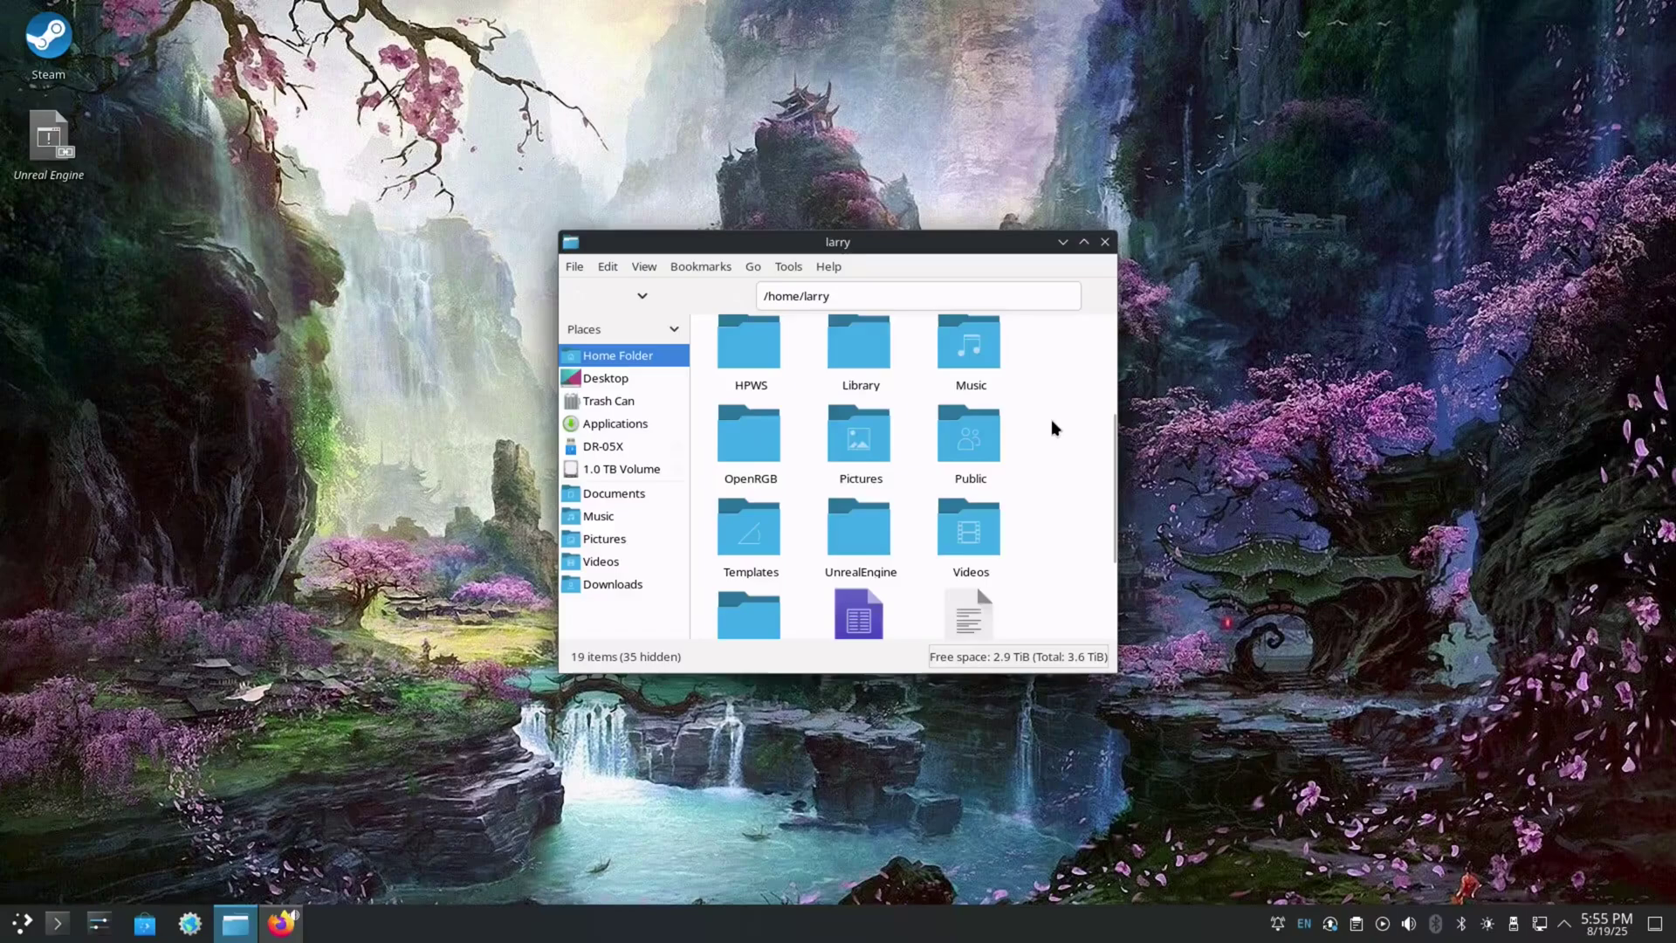
scroll(1051, 419, "down", 1)
scroll(1050, 419, "down", 1)
scroll(1050, 426, "down", 1)
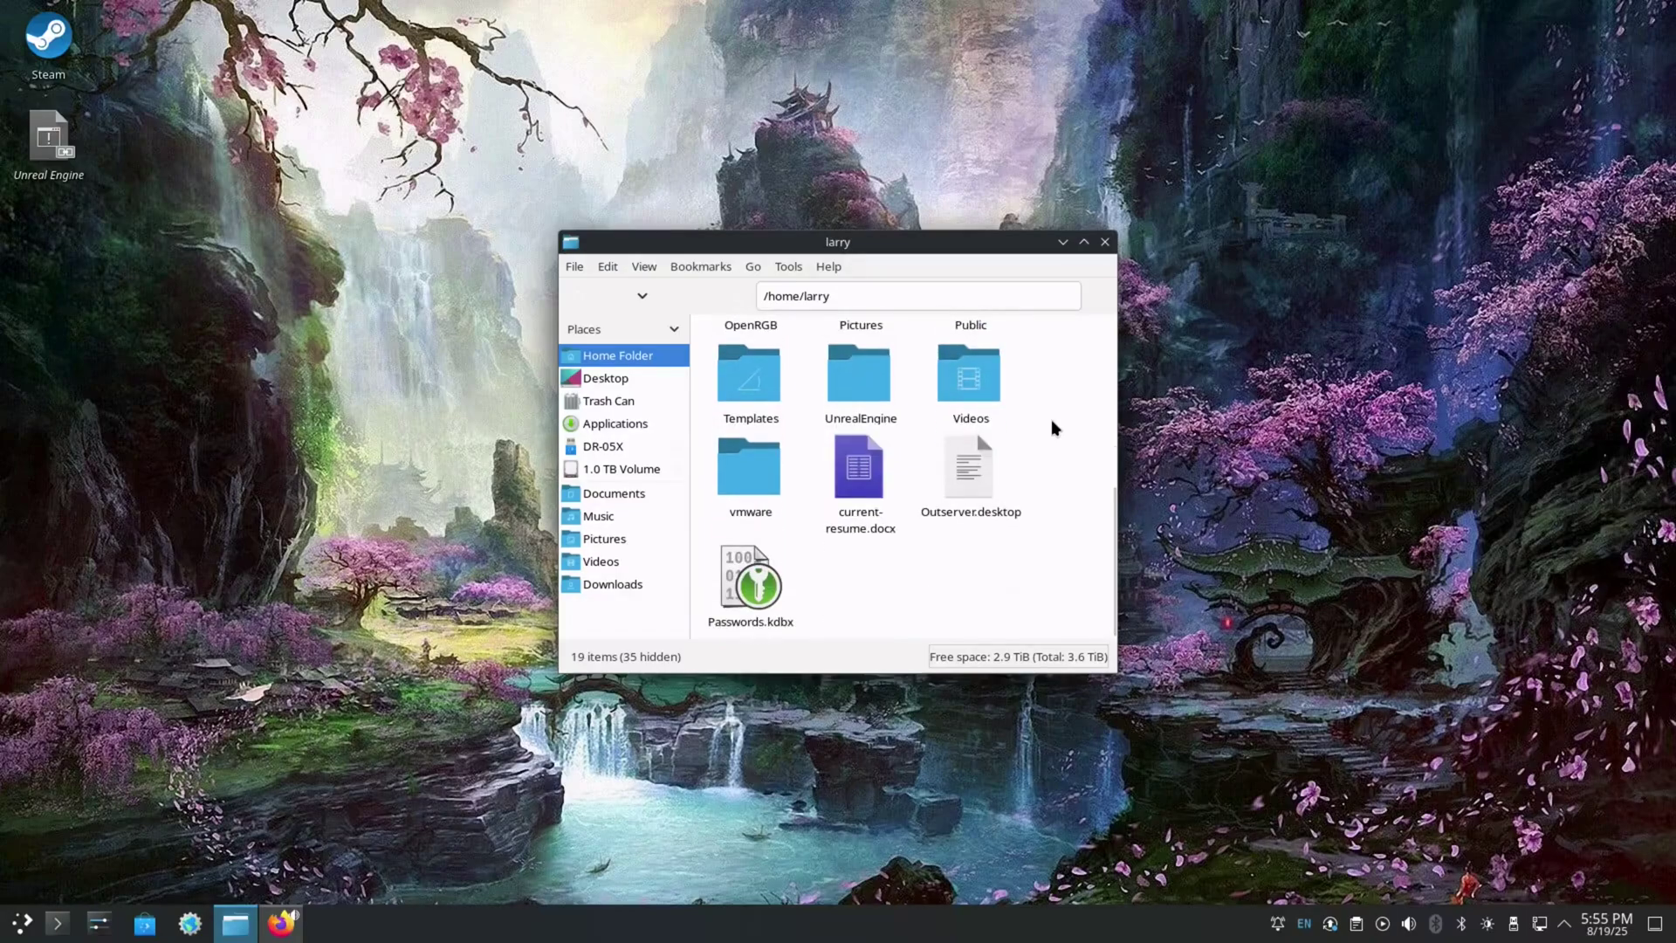
- Open Documents, scroll to the end of its 45 items, and close the window
left_click(648, 501)
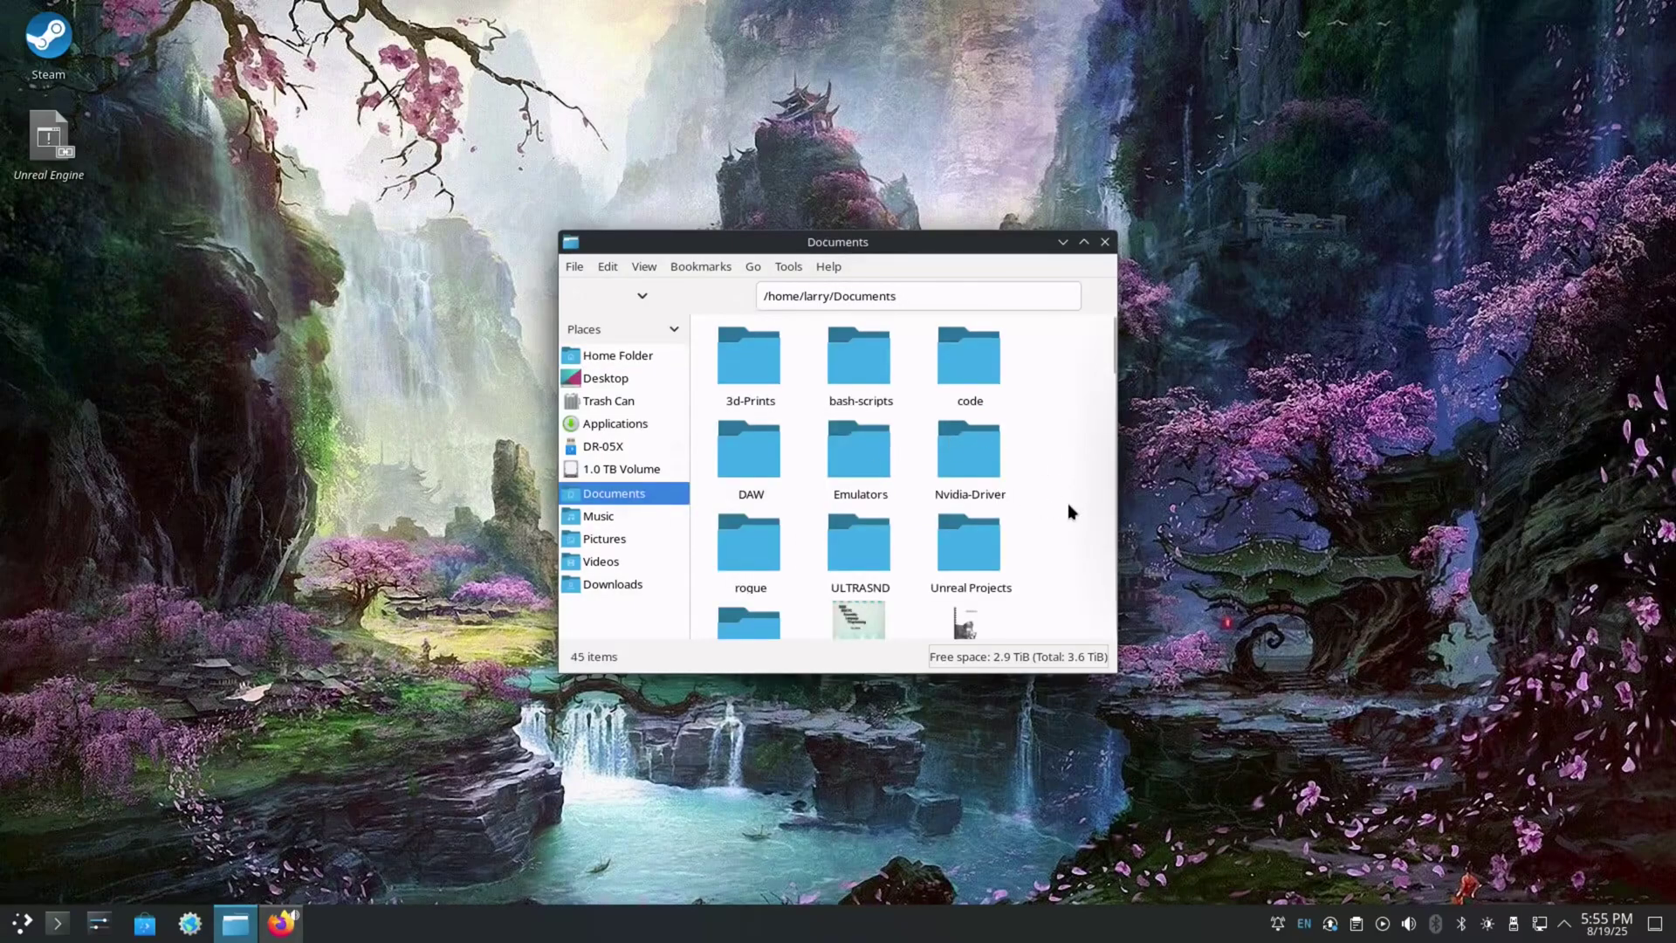
scroll(1068, 506, "down", 3)
scroll(1071, 512, "down", 3)
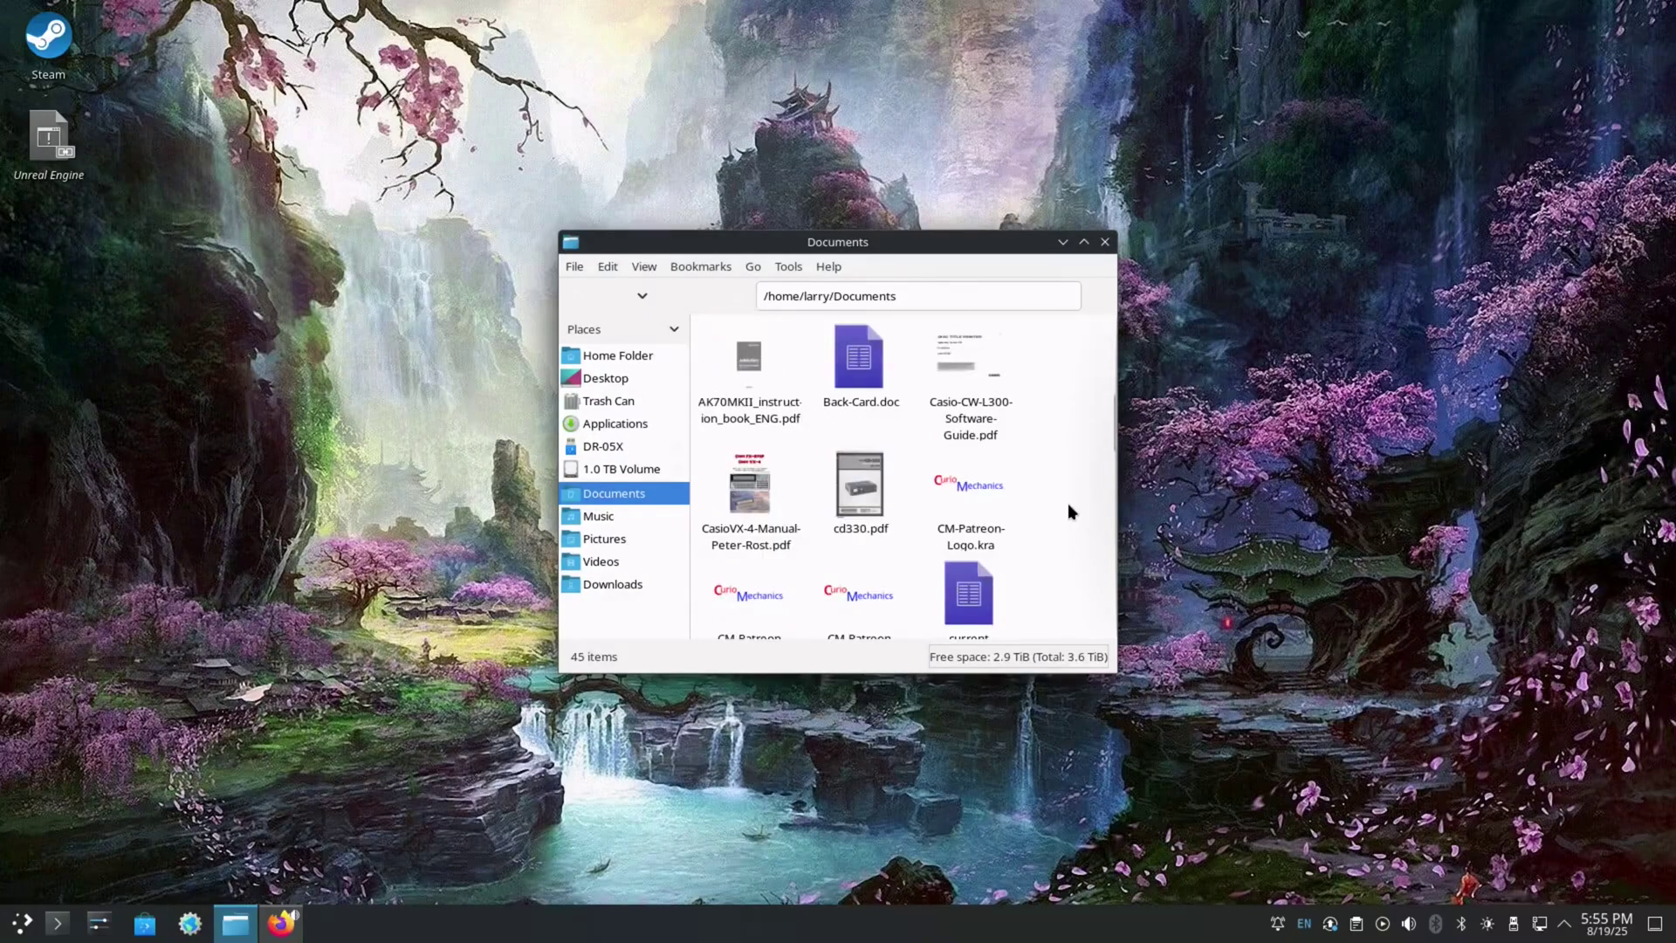
scroll(1068, 504, "down", 6)
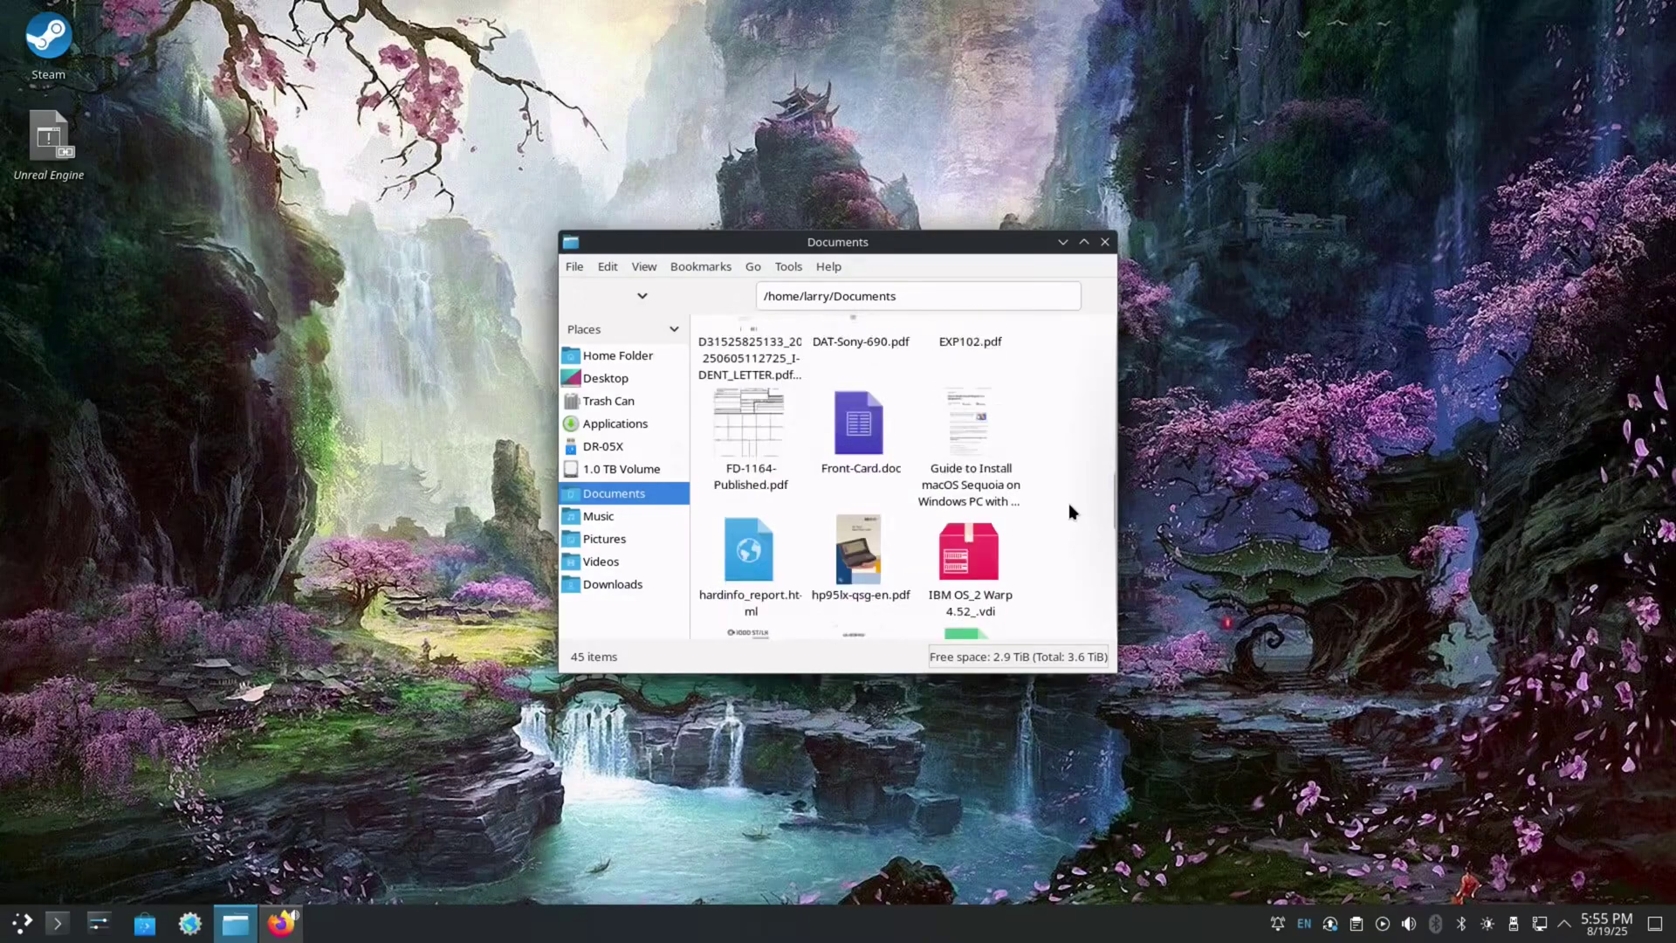
scroll(1068, 503, "down", 8)
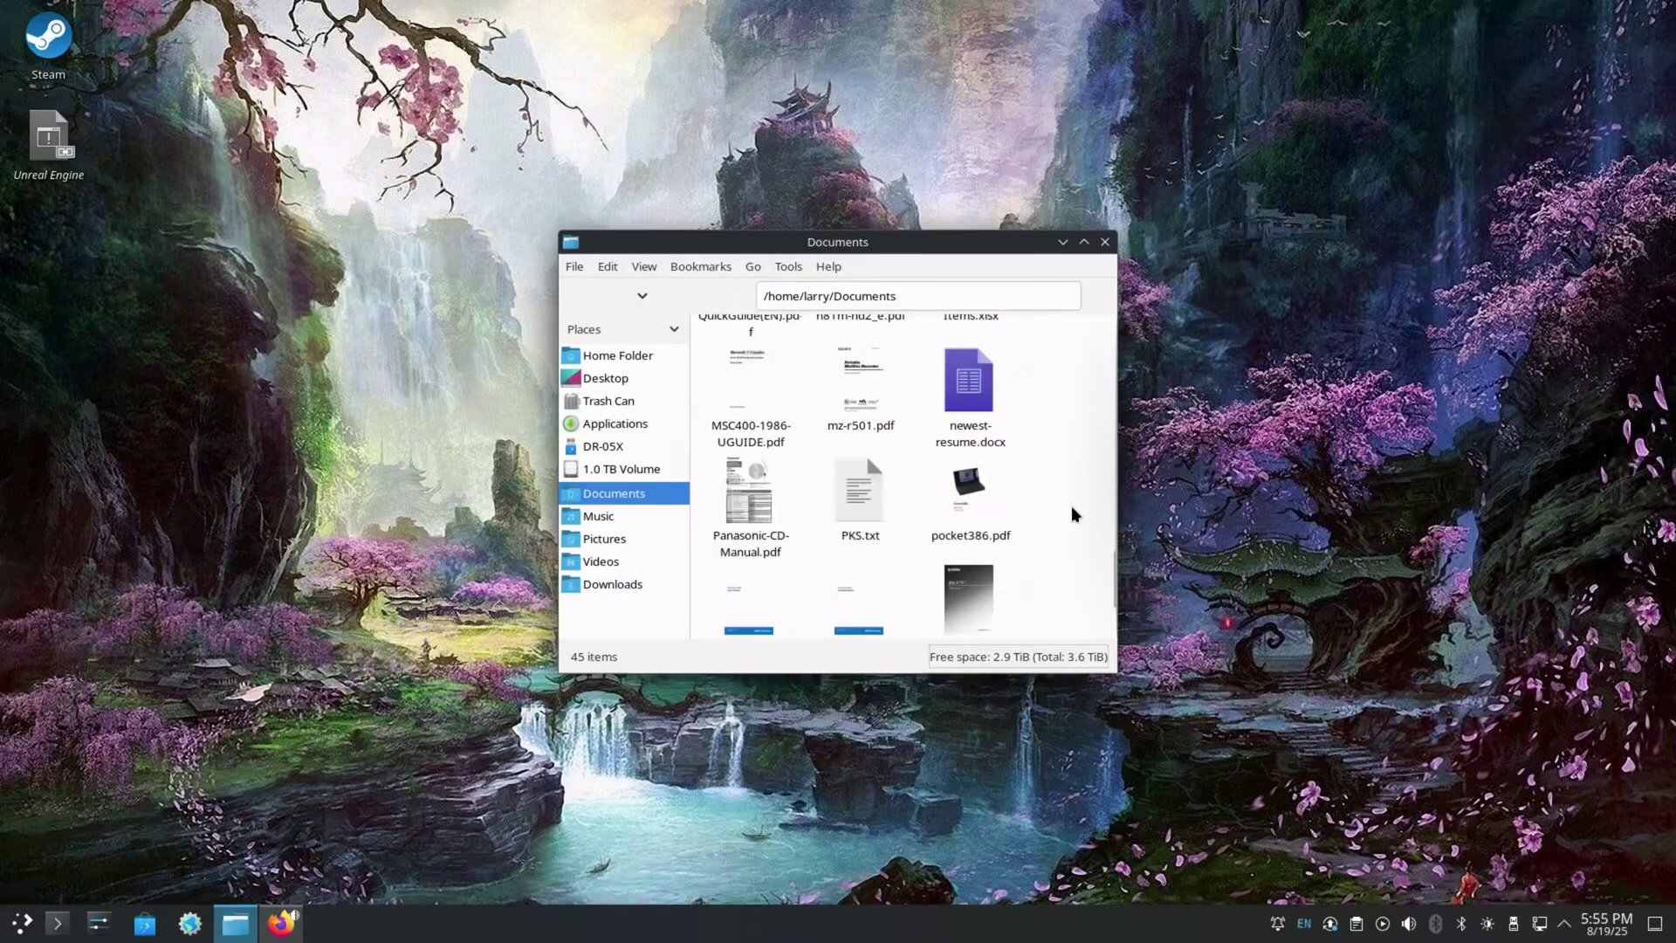
scroll(1071, 506, "down", 3)
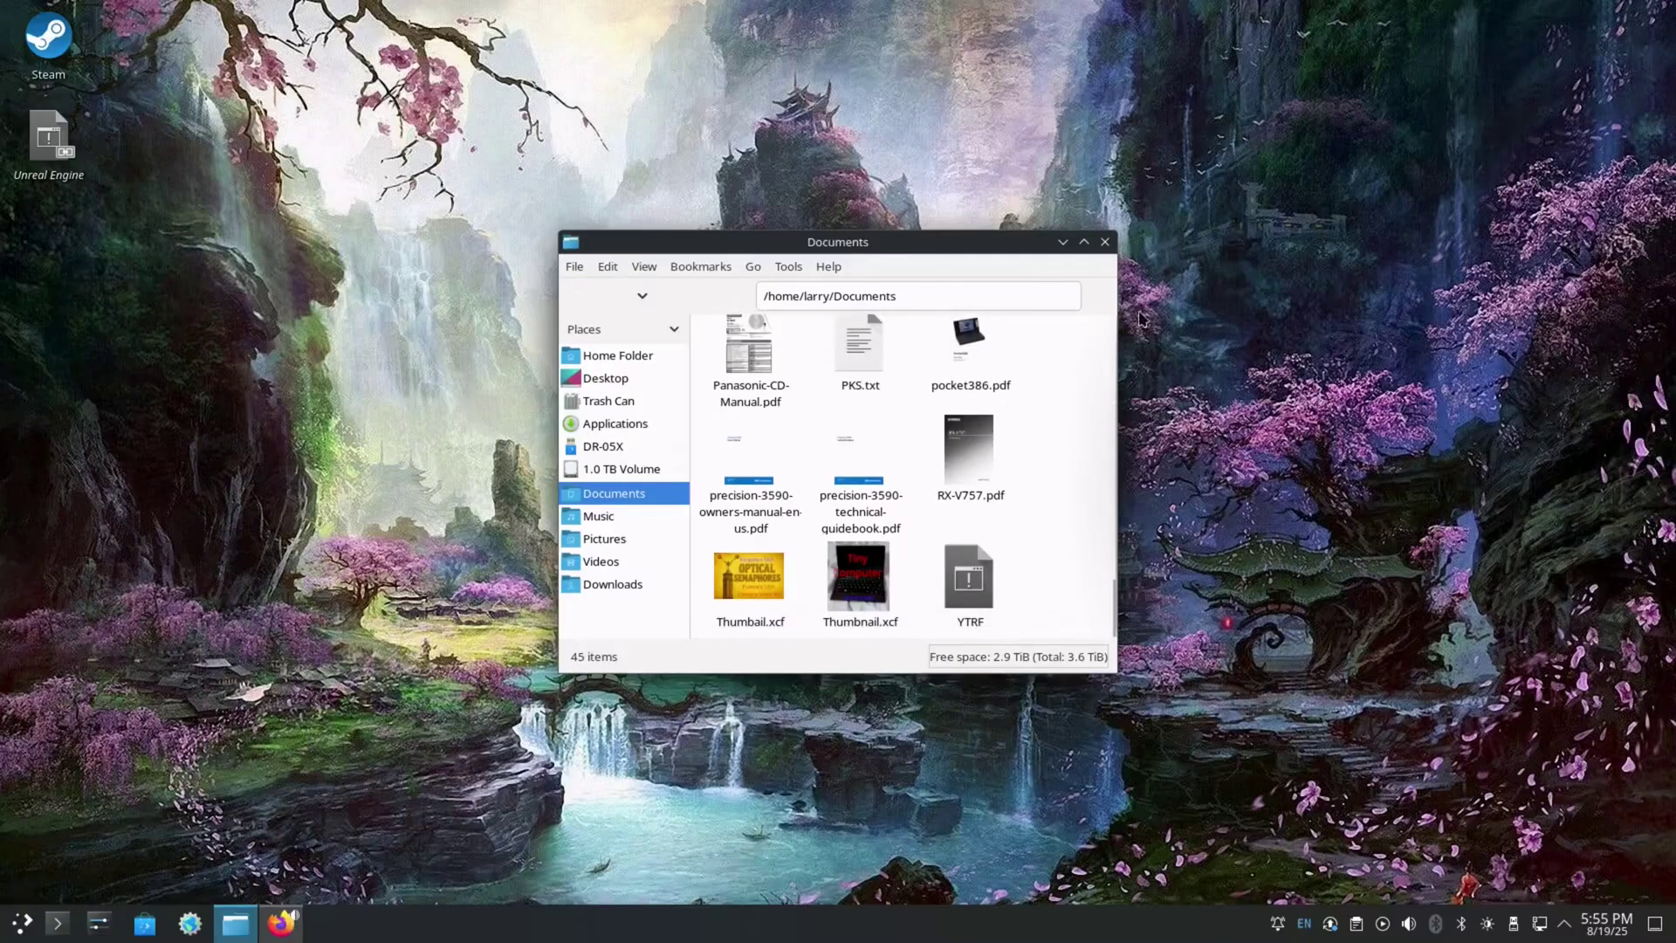
left_click(1105, 243)
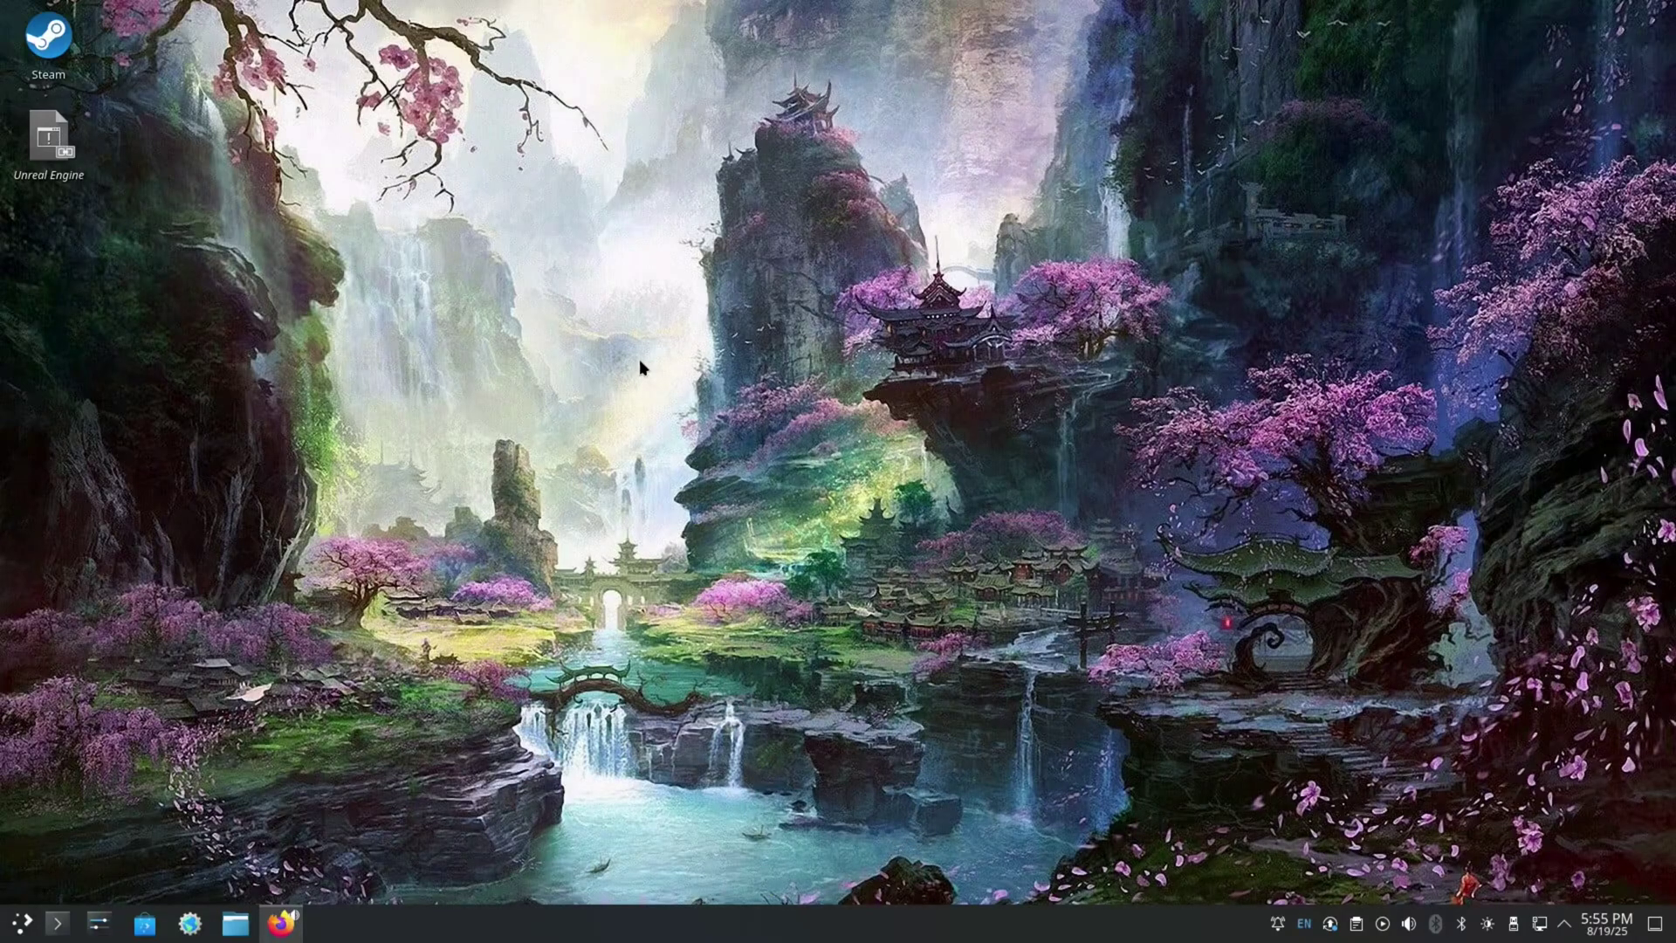
- Install the libxslt1.1 update with Update All, authorizing with the password, then close Discover
left_click(1329, 923)
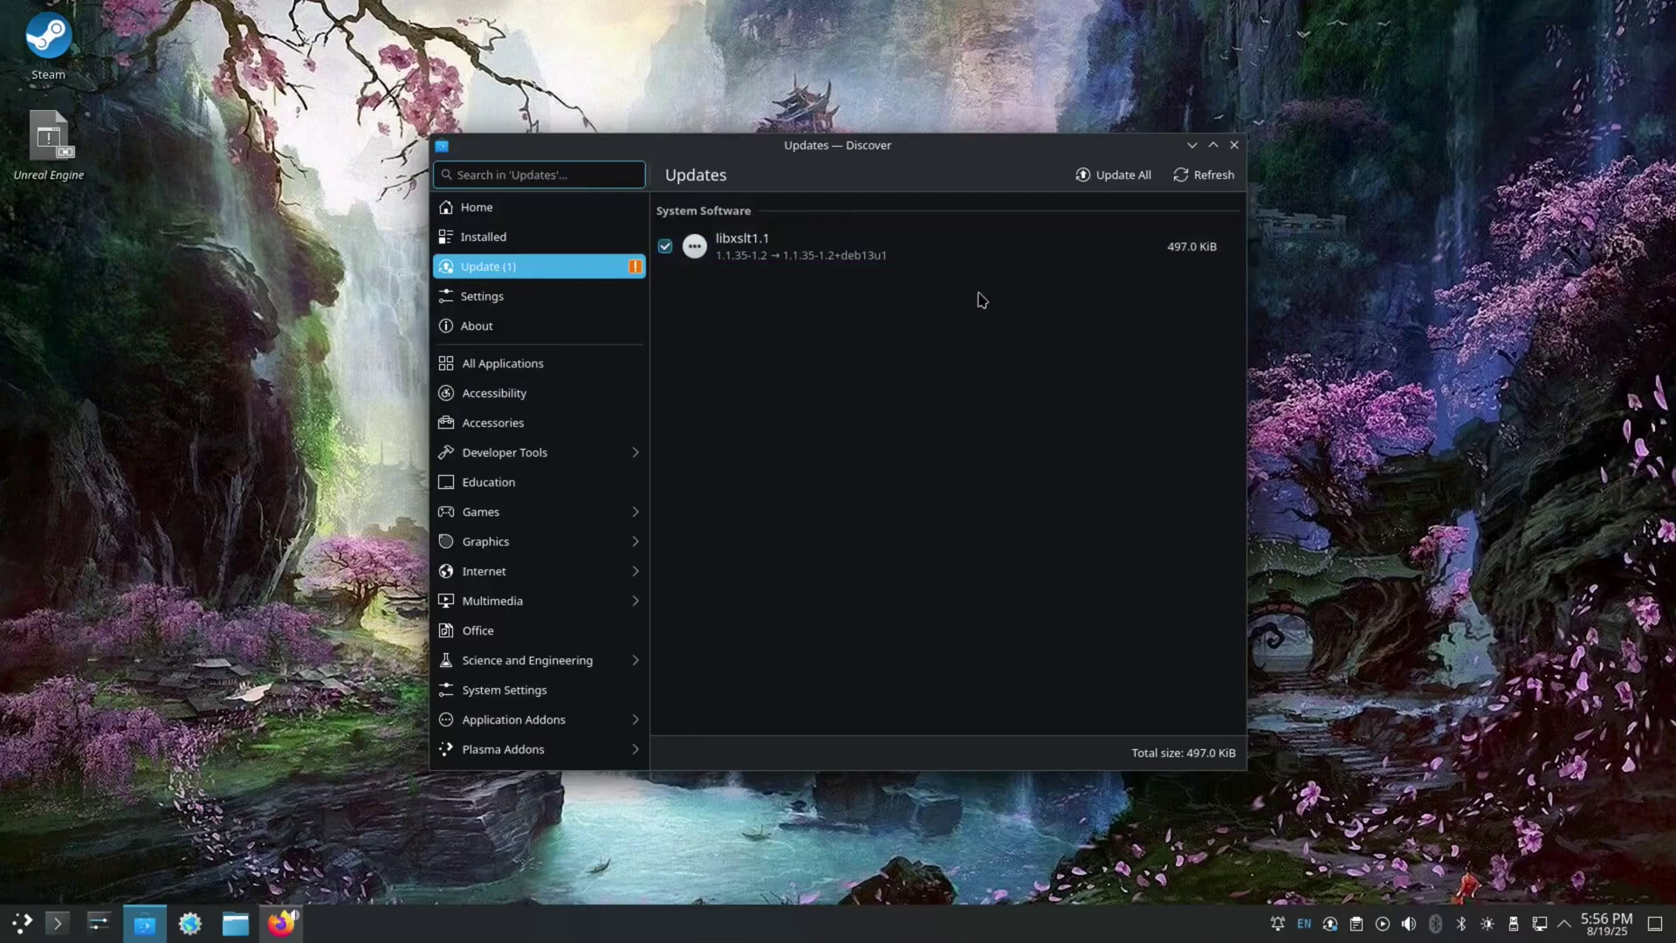
left_click(1113, 178)
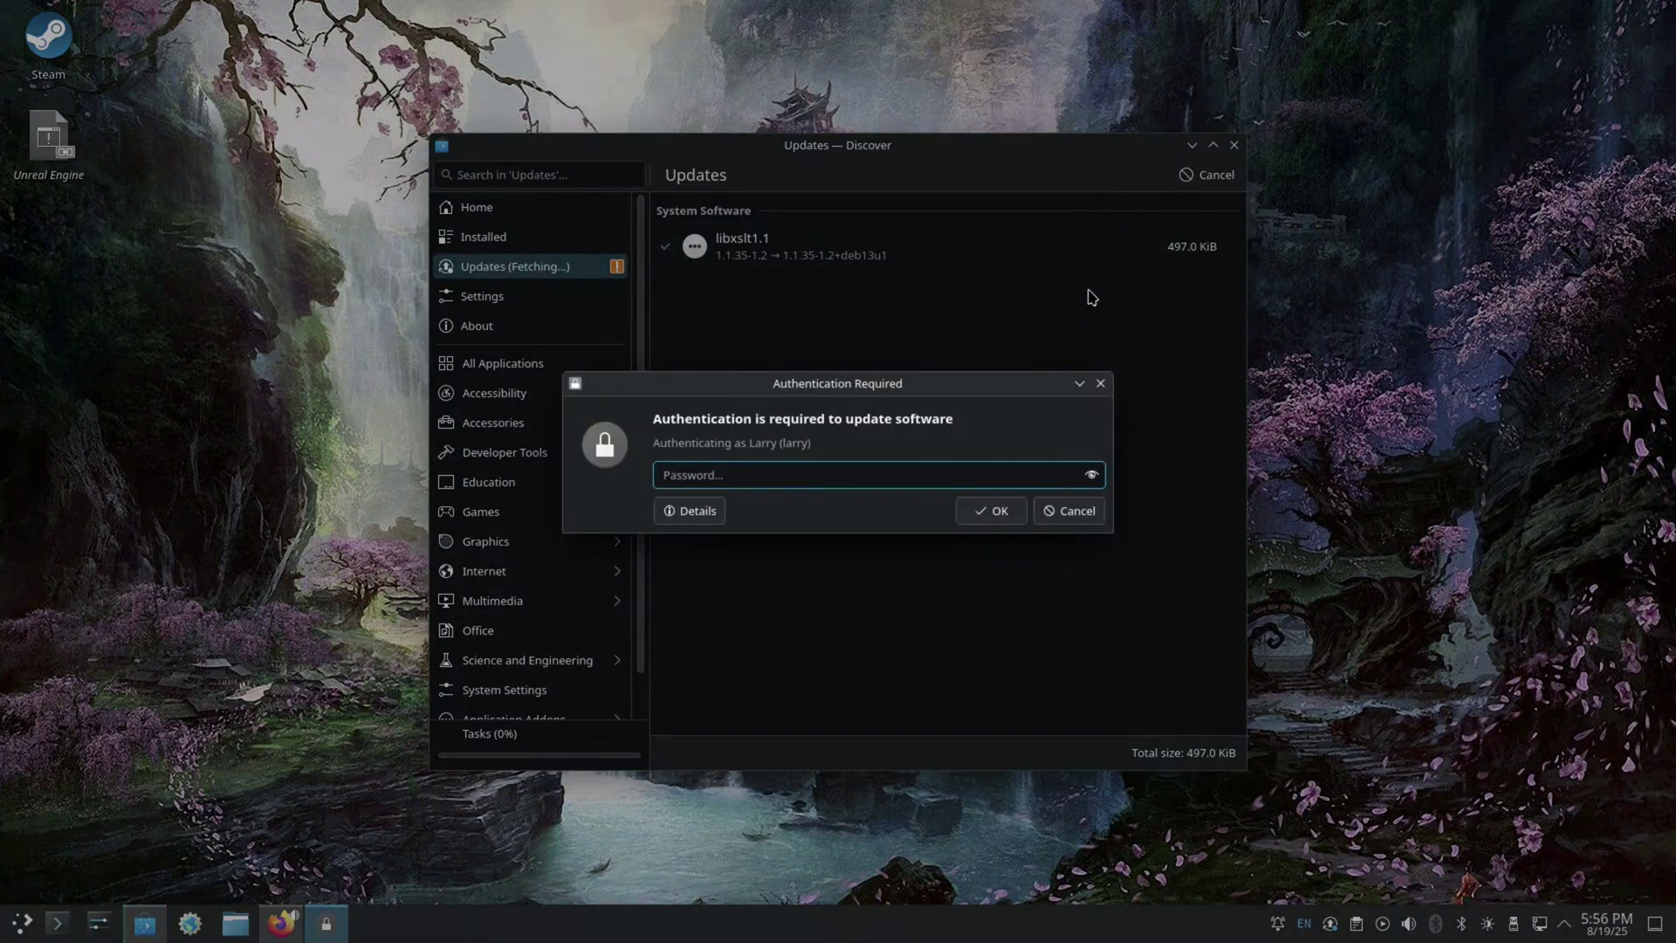
type("••••••••")
key("Return")
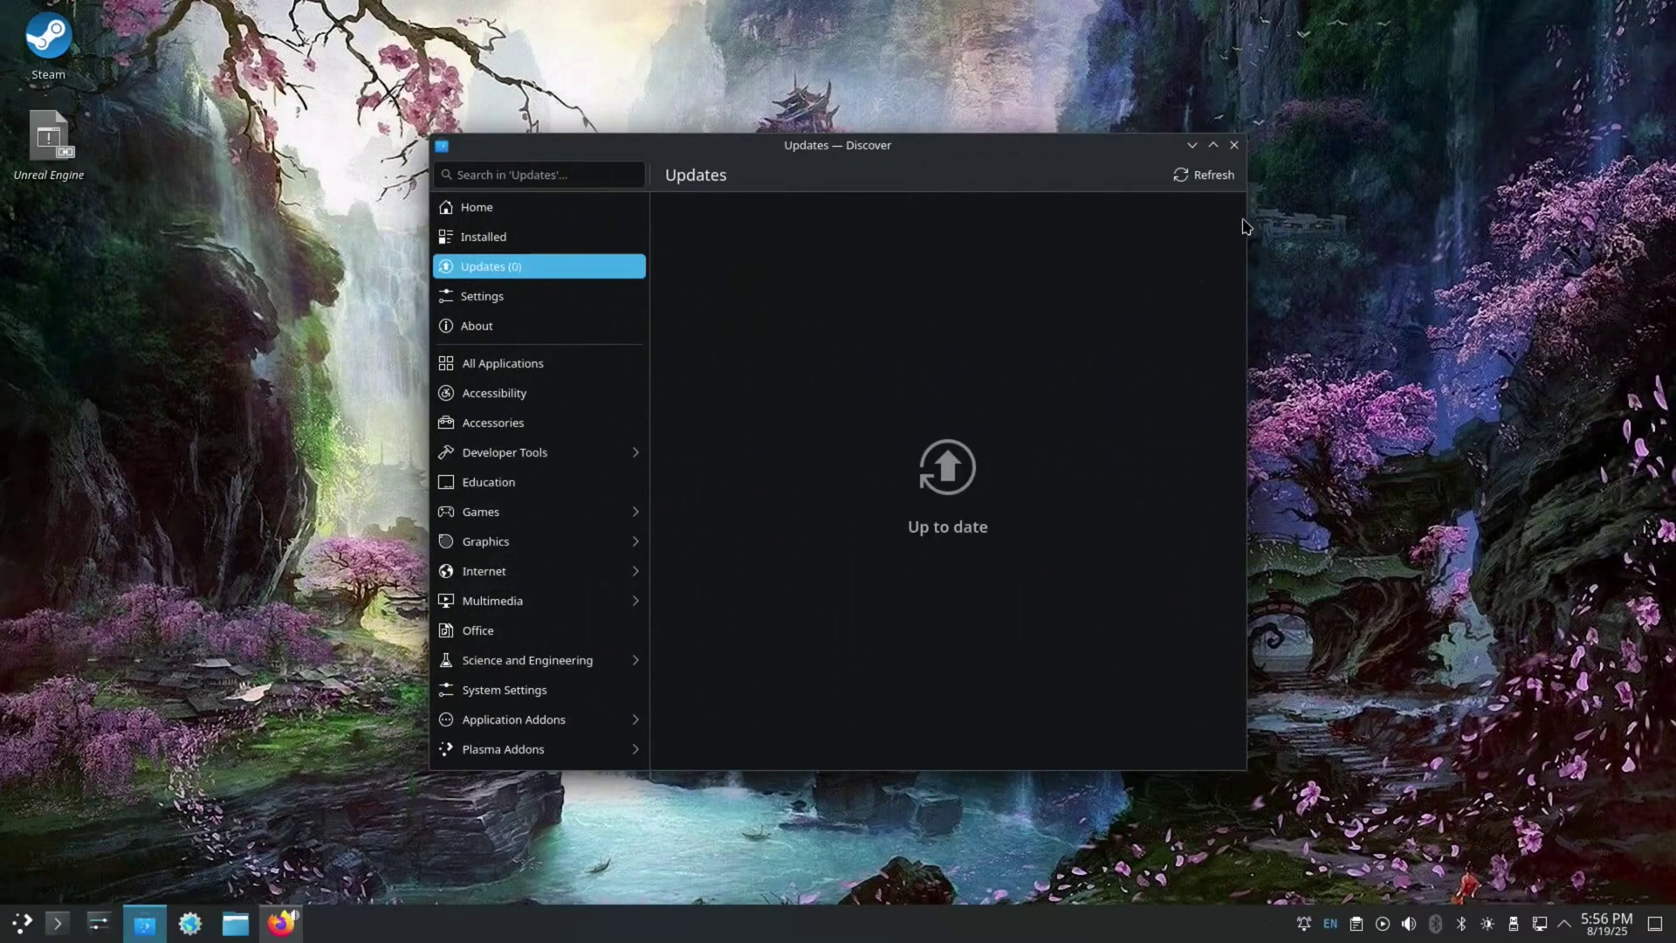
left_click(1233, 145)
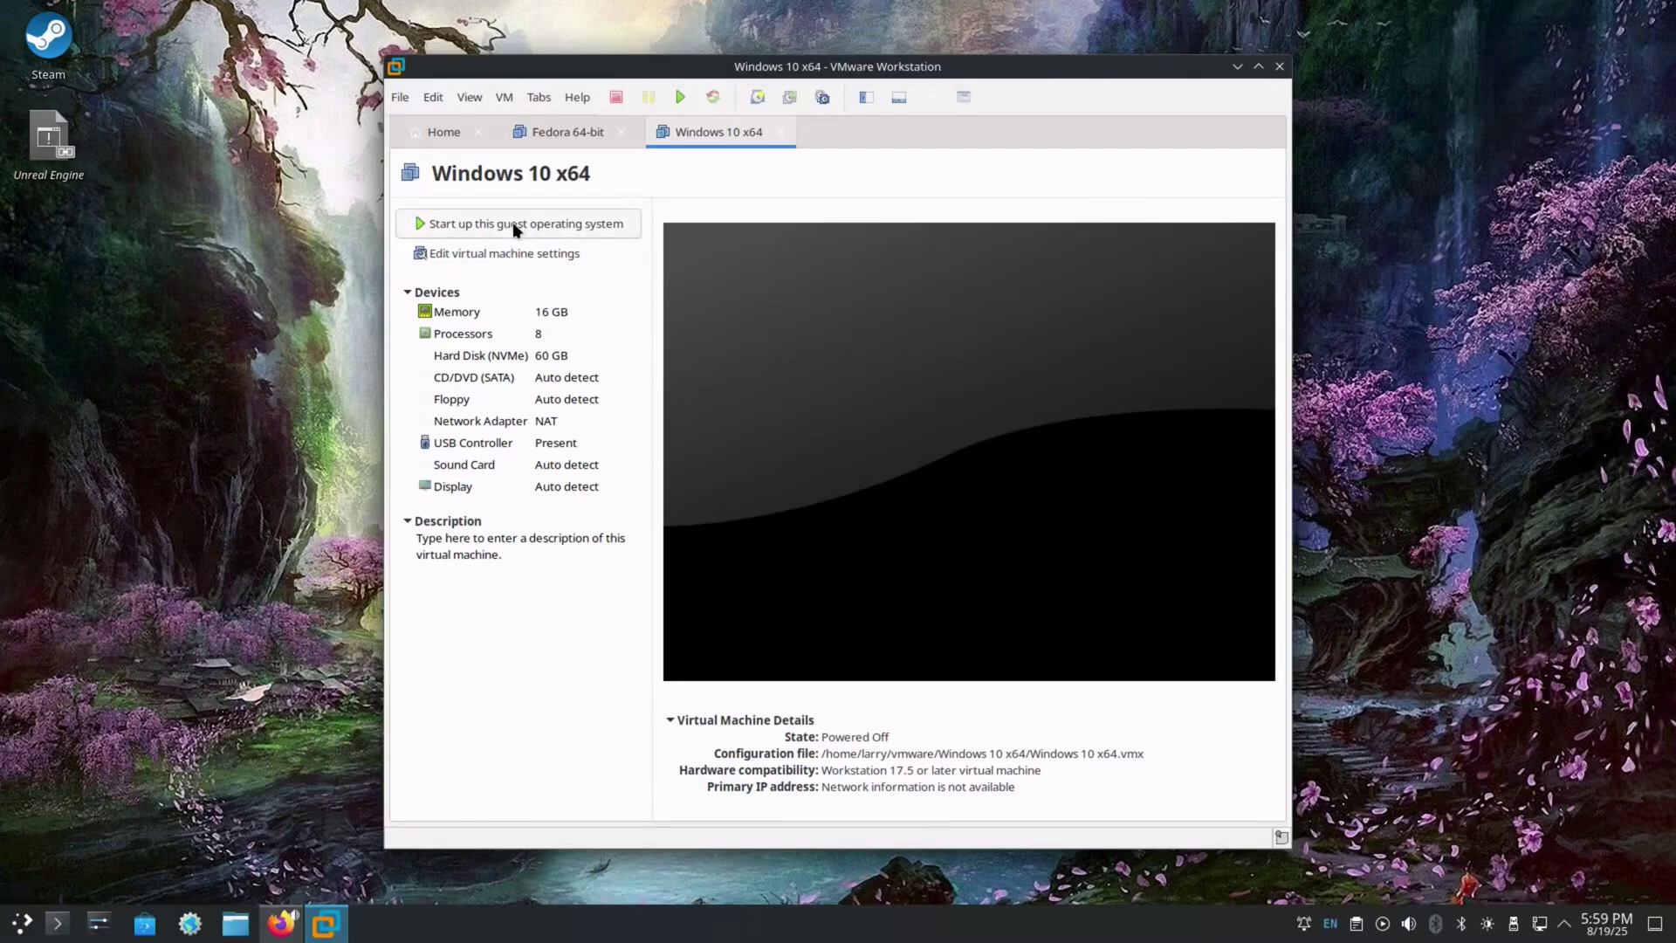
left_click(571, 134)
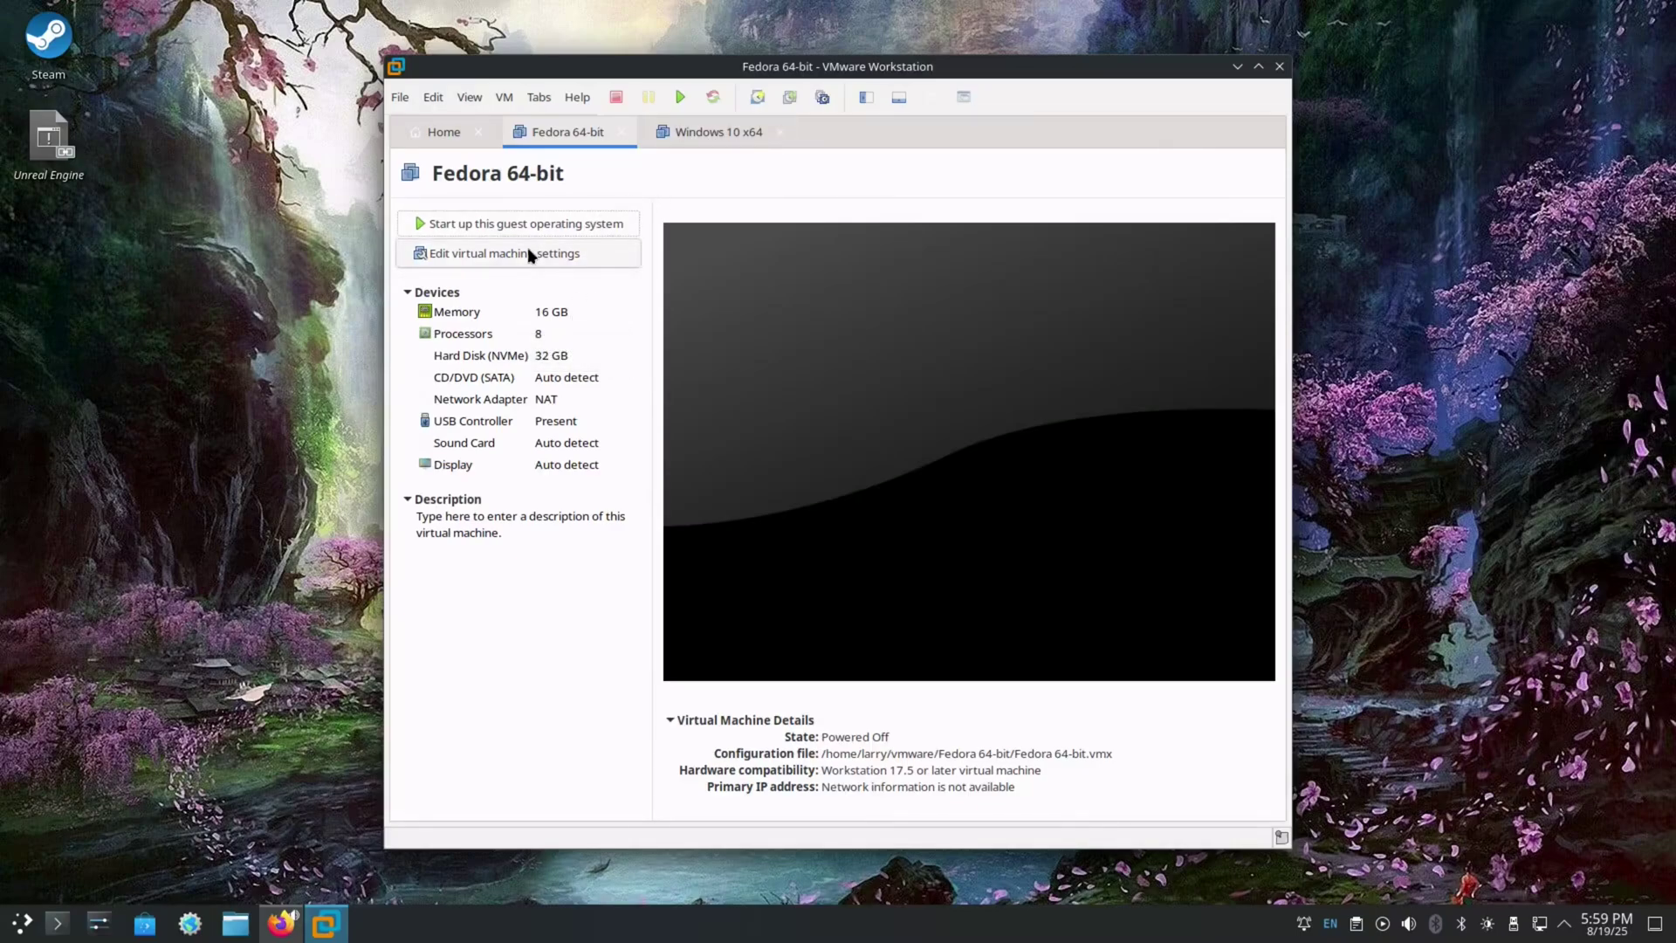
left_click(699, 128)
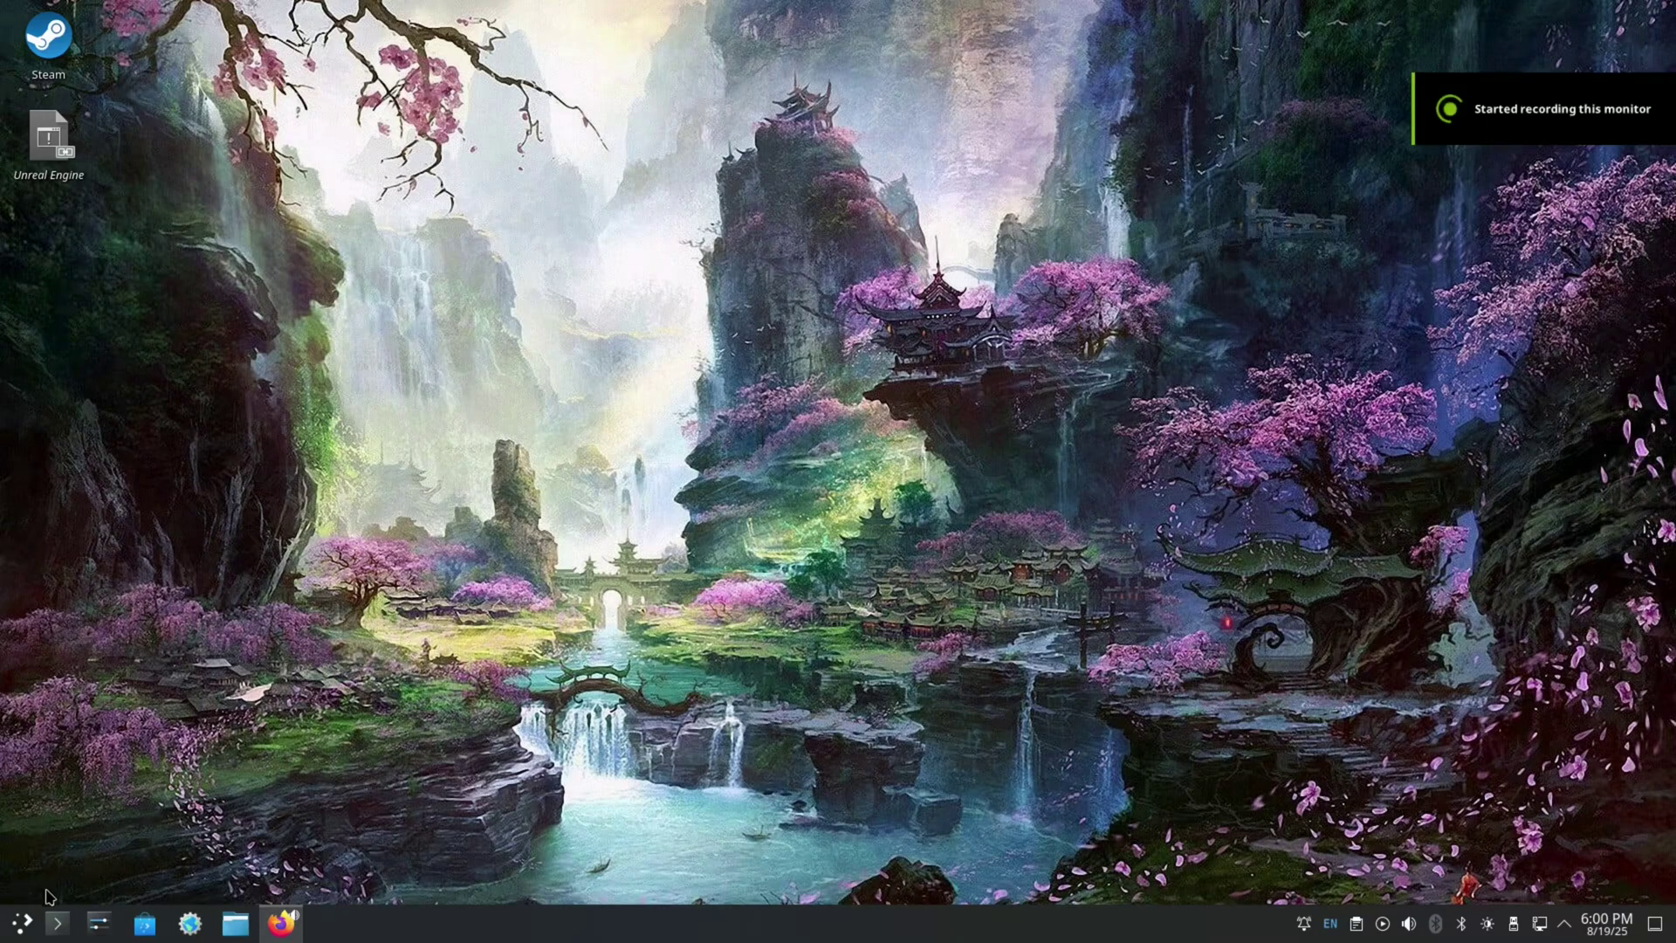
- Launch LibreOffice Writer from the launcher's Office category
left_click(21, 923)
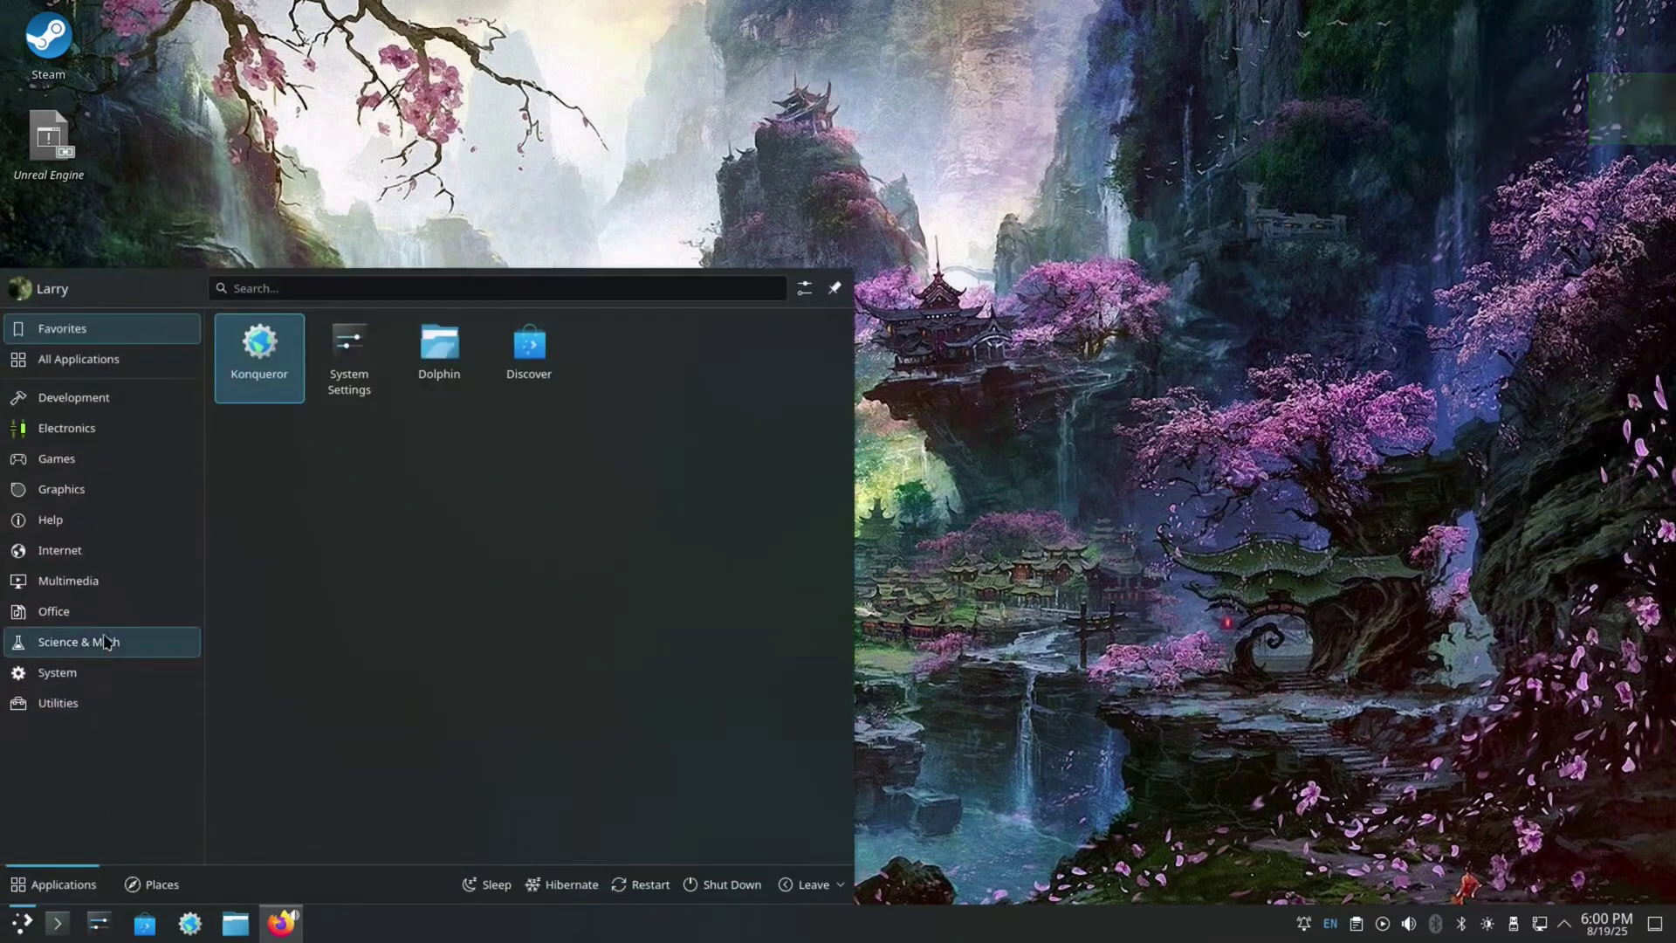
left_click(96, 611)
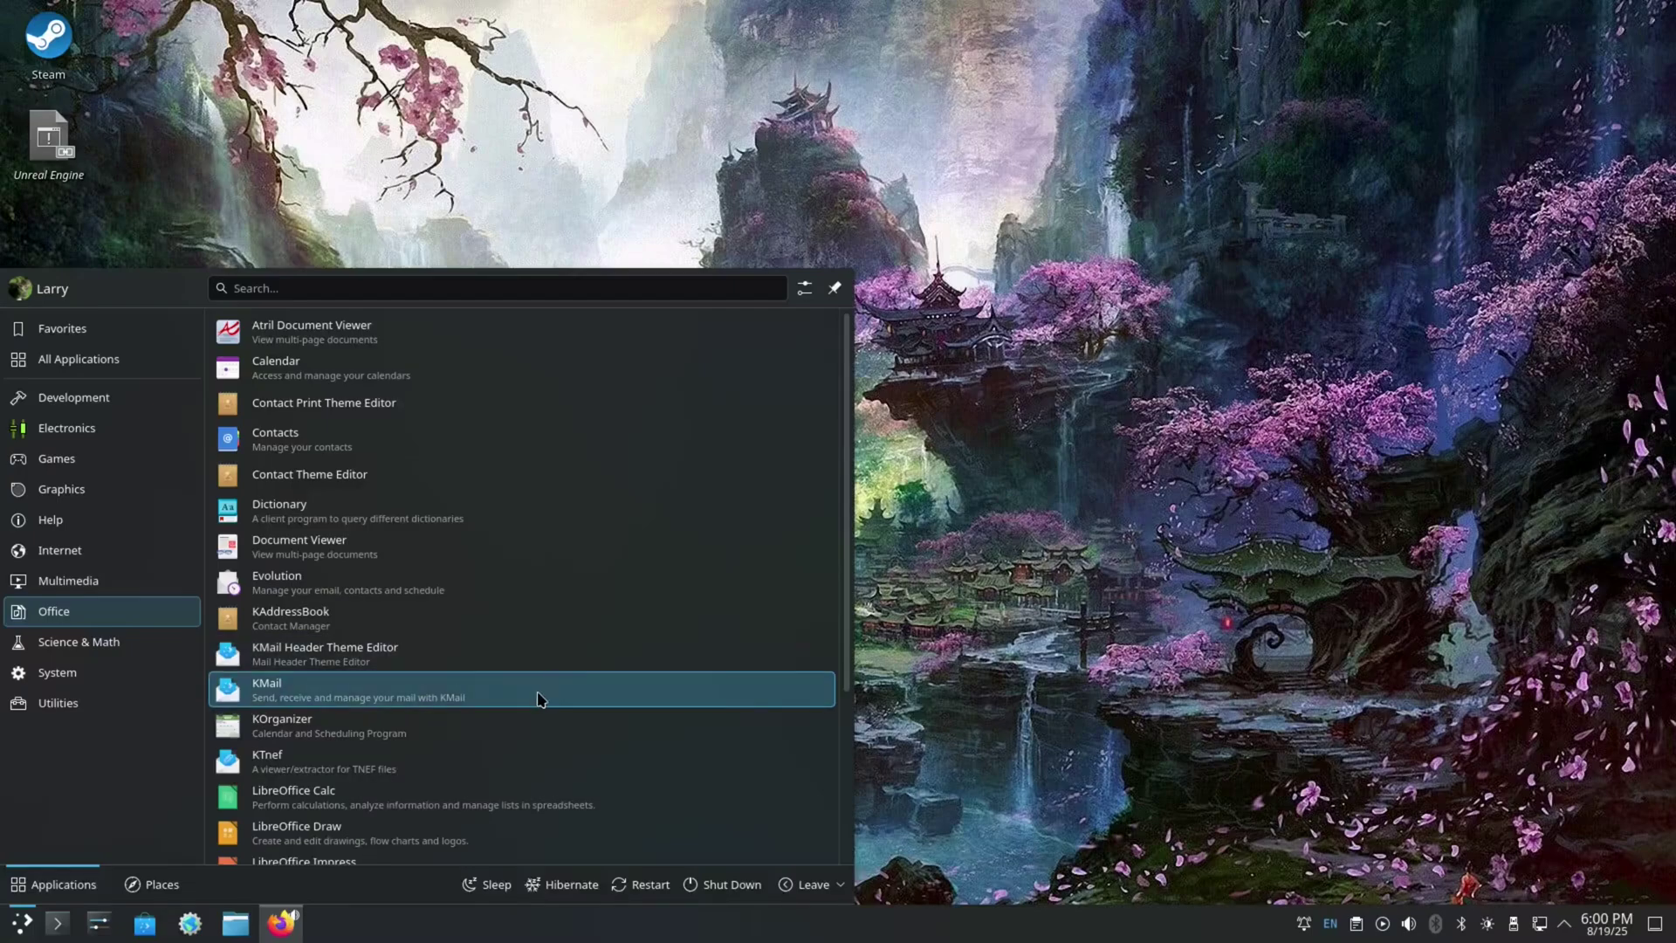
scroll(538, 698, "down", 5)
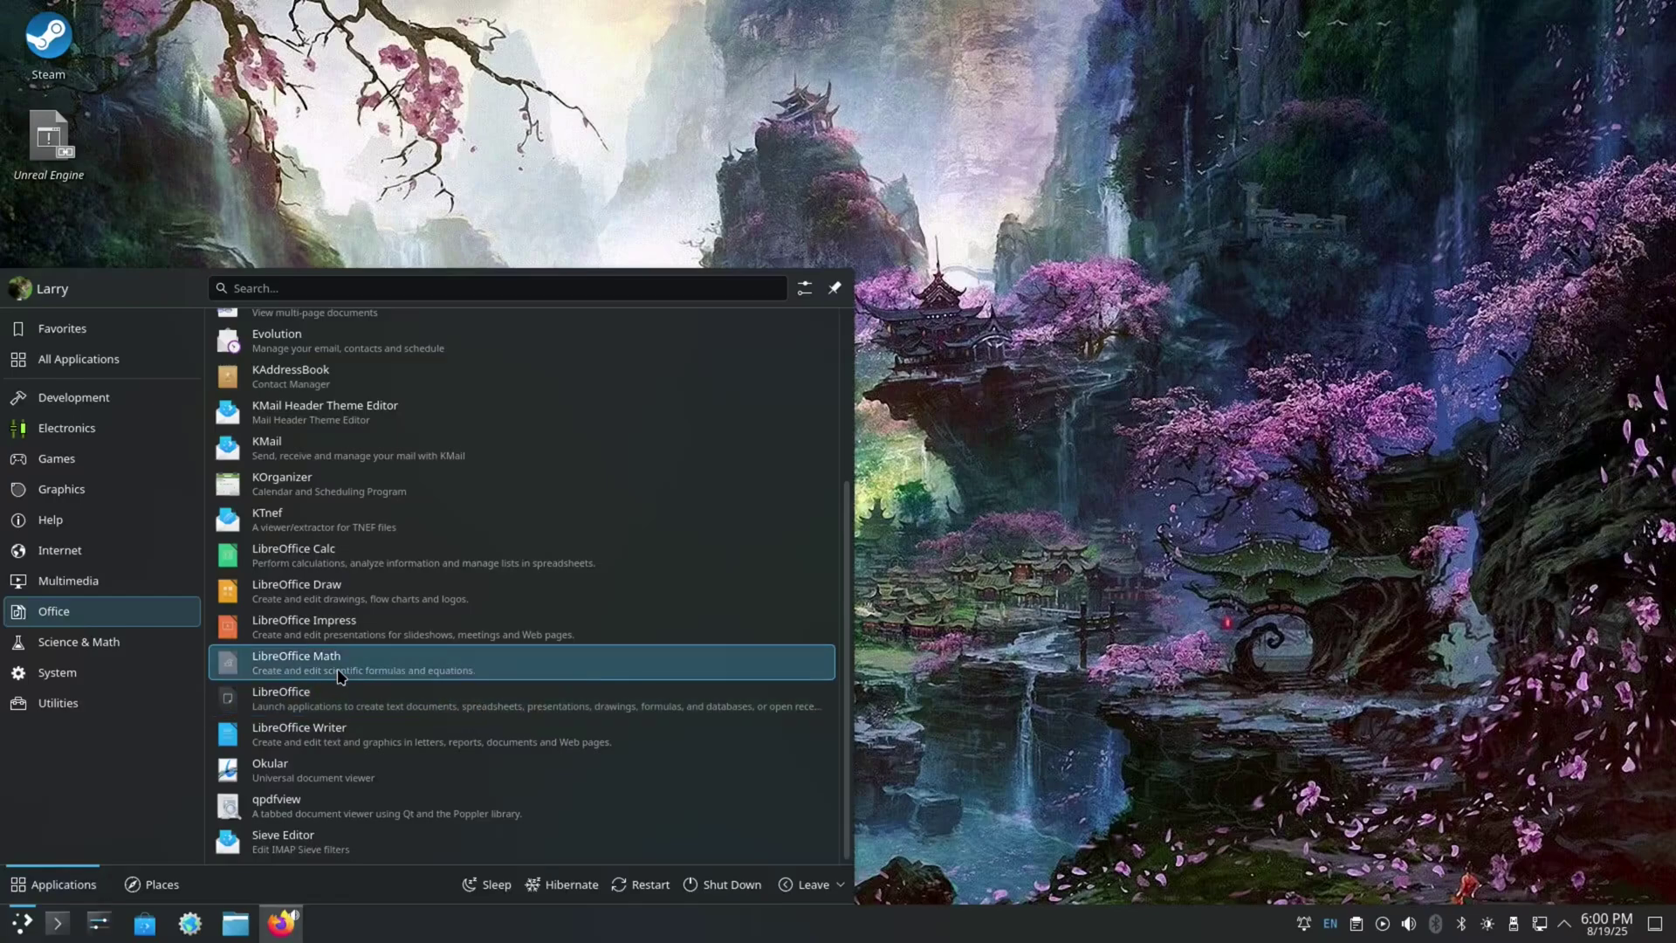
left_click(365, 748)
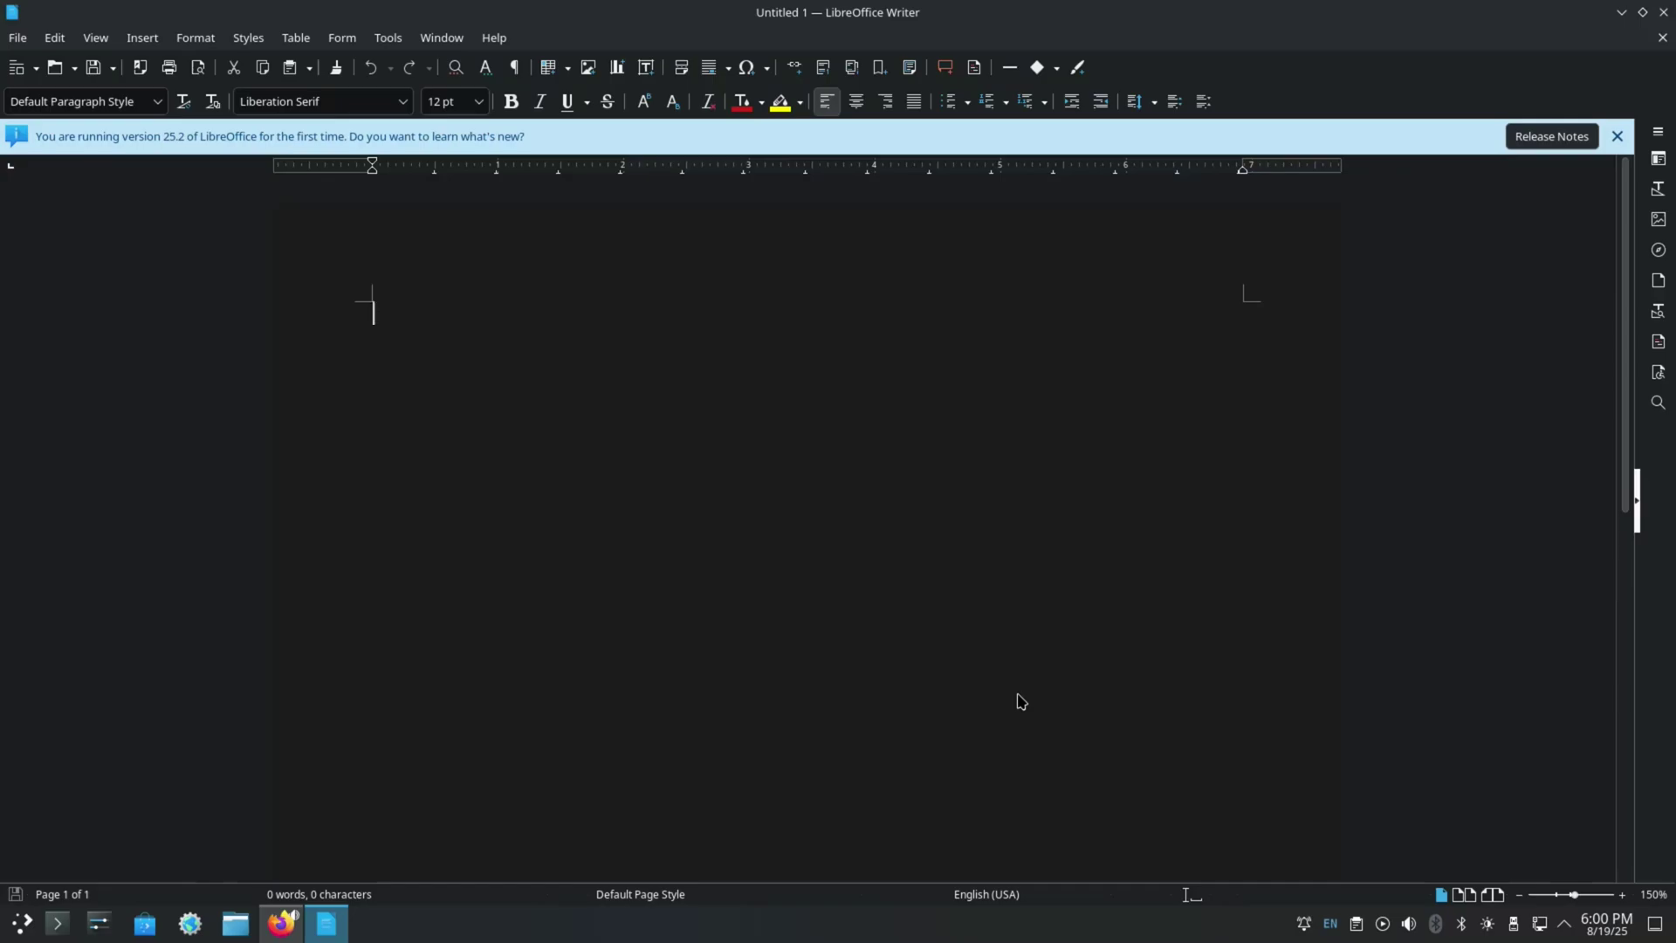
- Dismiss the version notice, type 'Hello World!' at 16 pt, add a new line, then close the window
left_click(1616, 136)
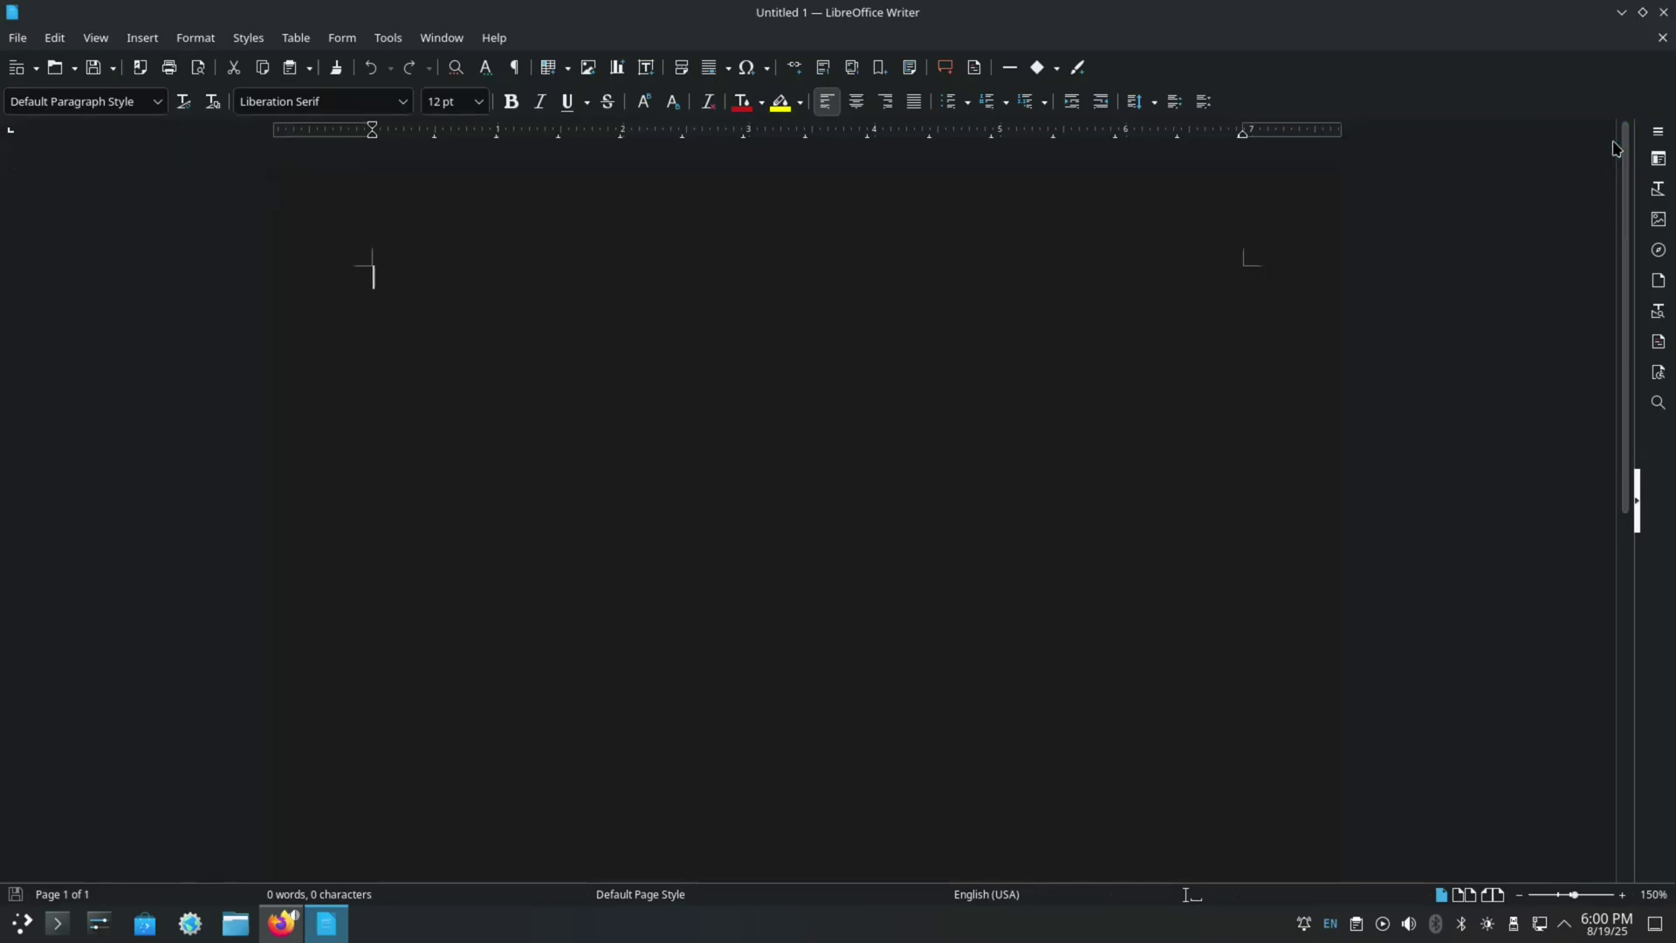
left_click(478, 101)
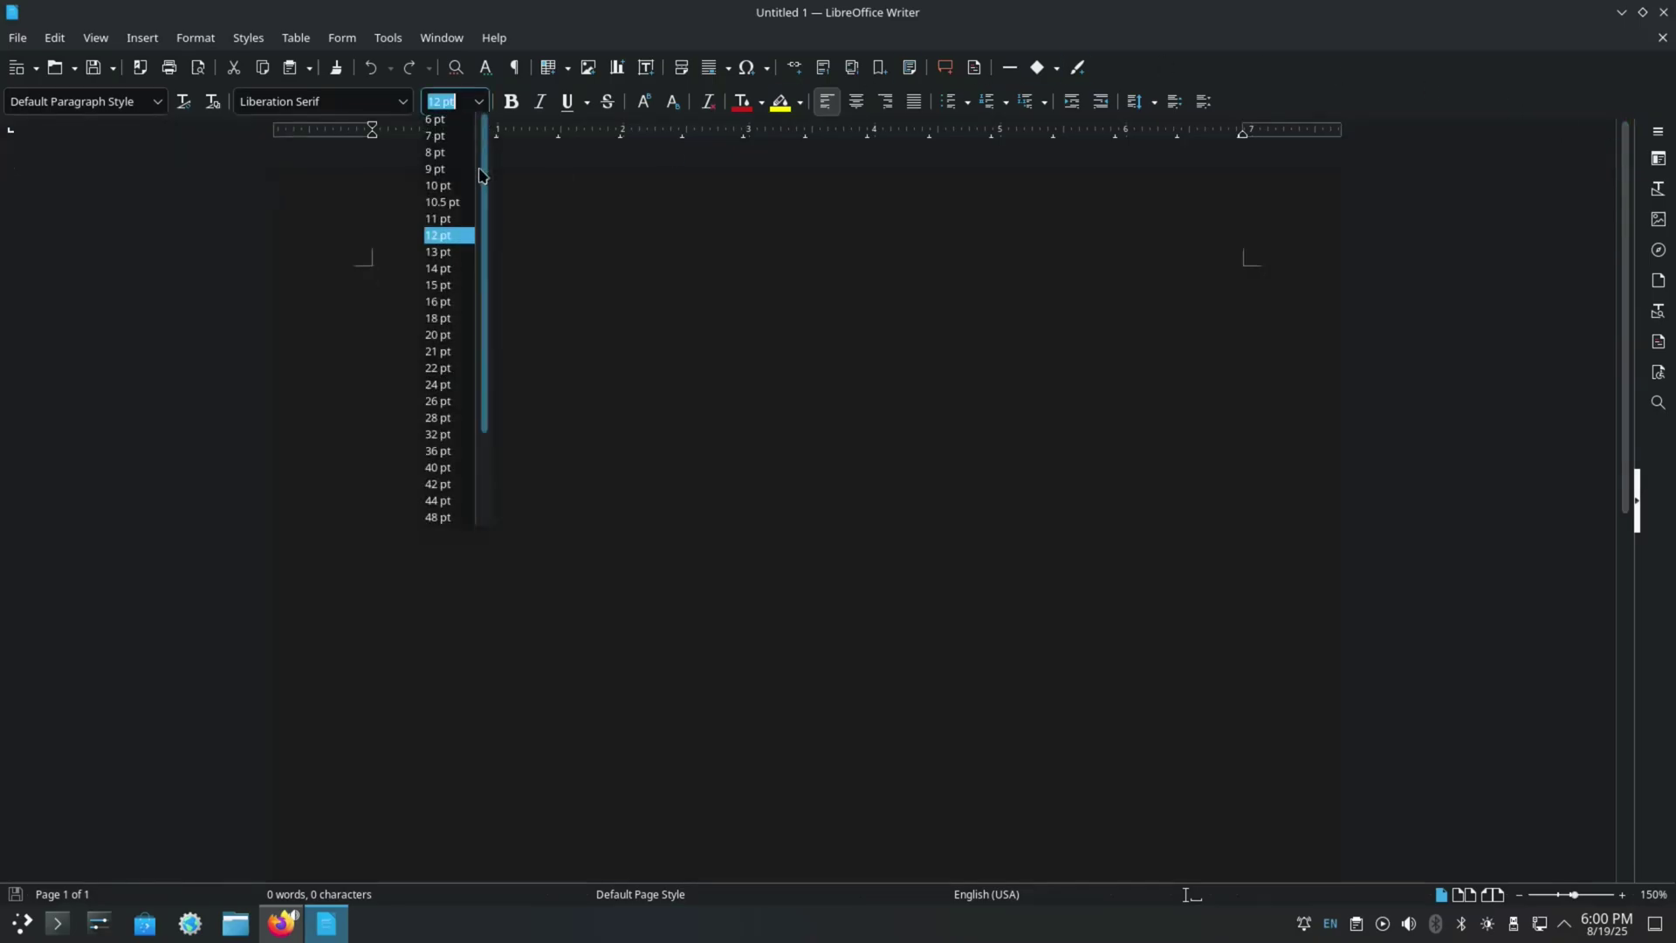
left_click(448, 302)
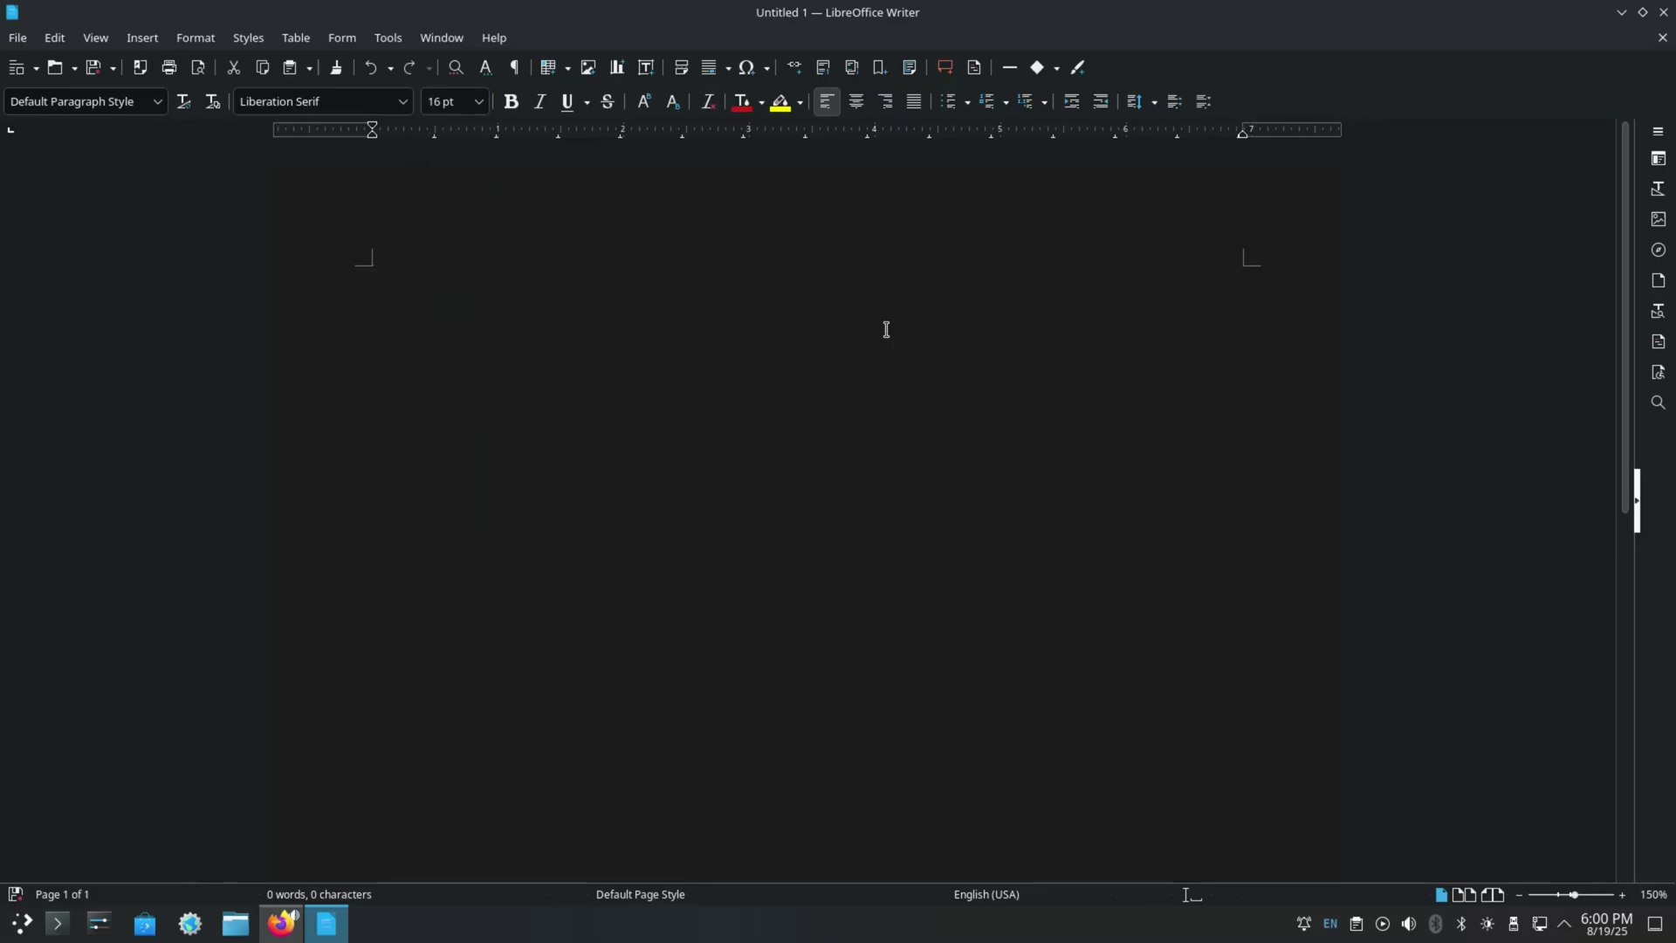
type("Hello World!")
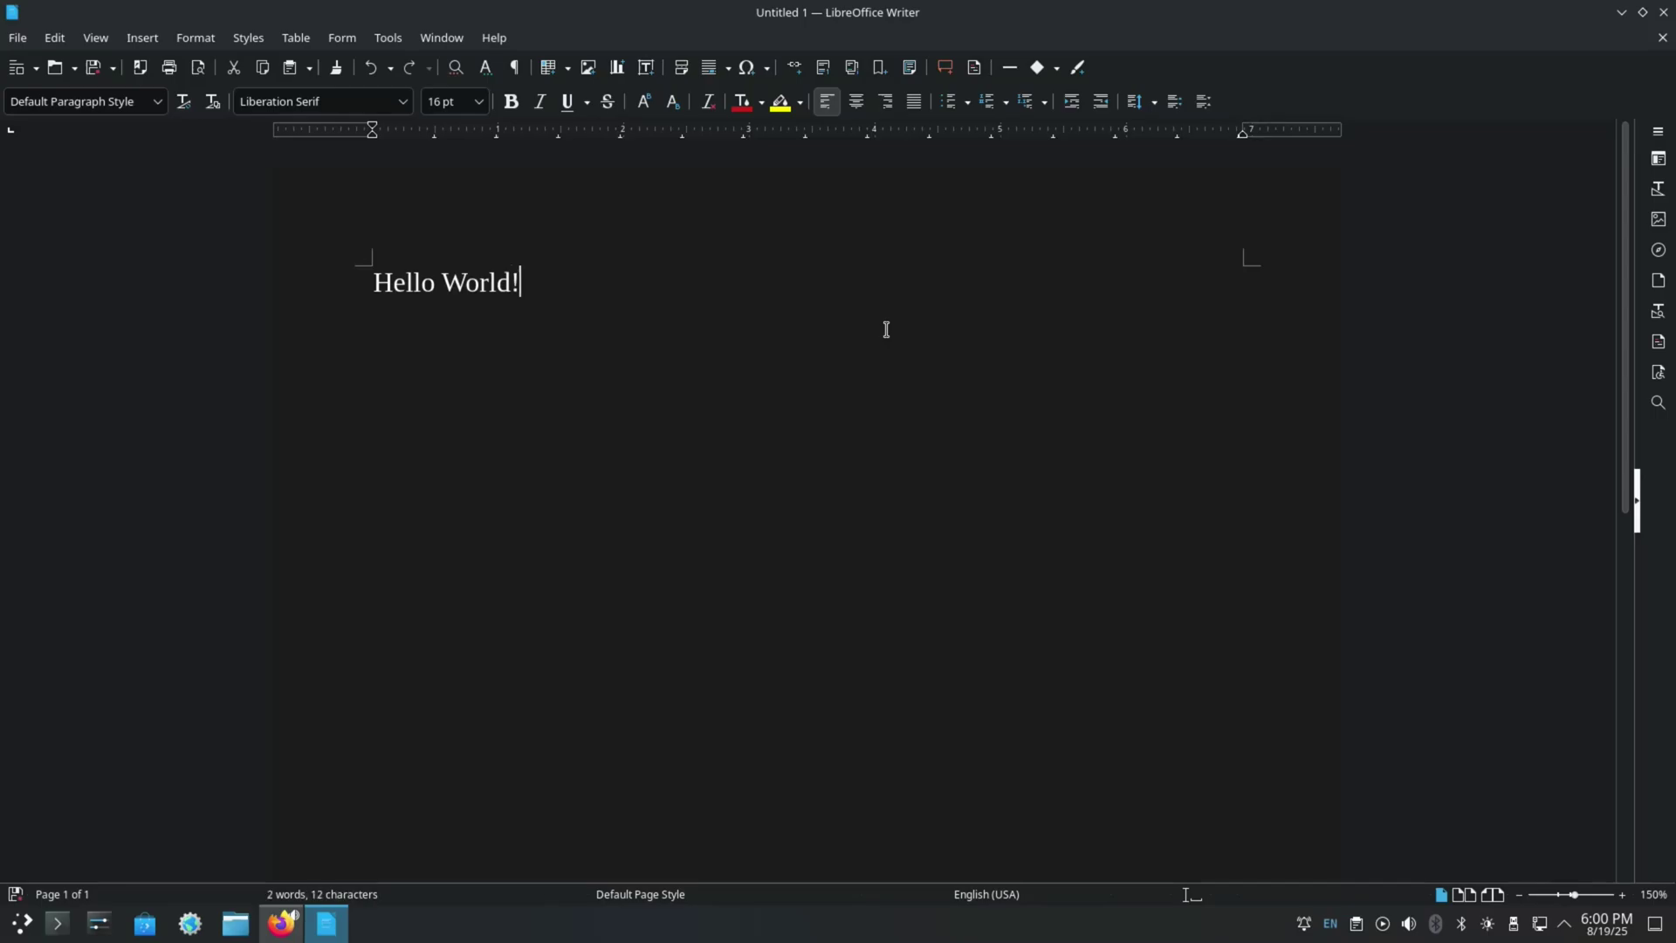
key("Return")
left_click(1663, 12)
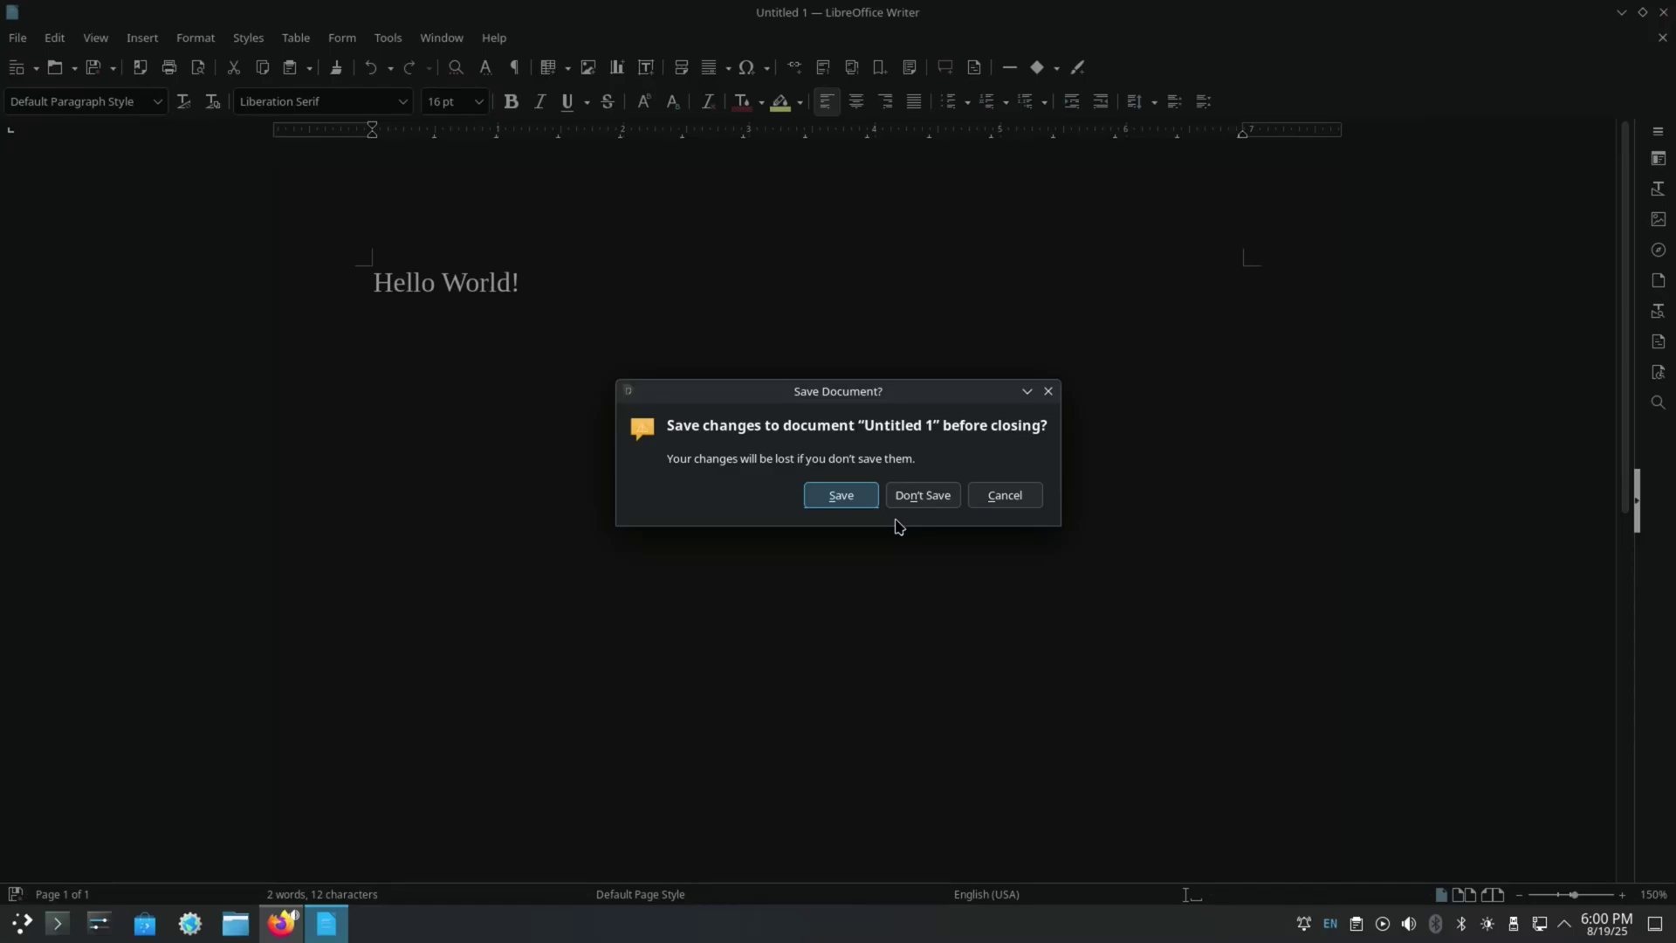
- Choose Save, browse the Filter file-type list without changing it, then cancel the Save dialog
left_click(860, 499)
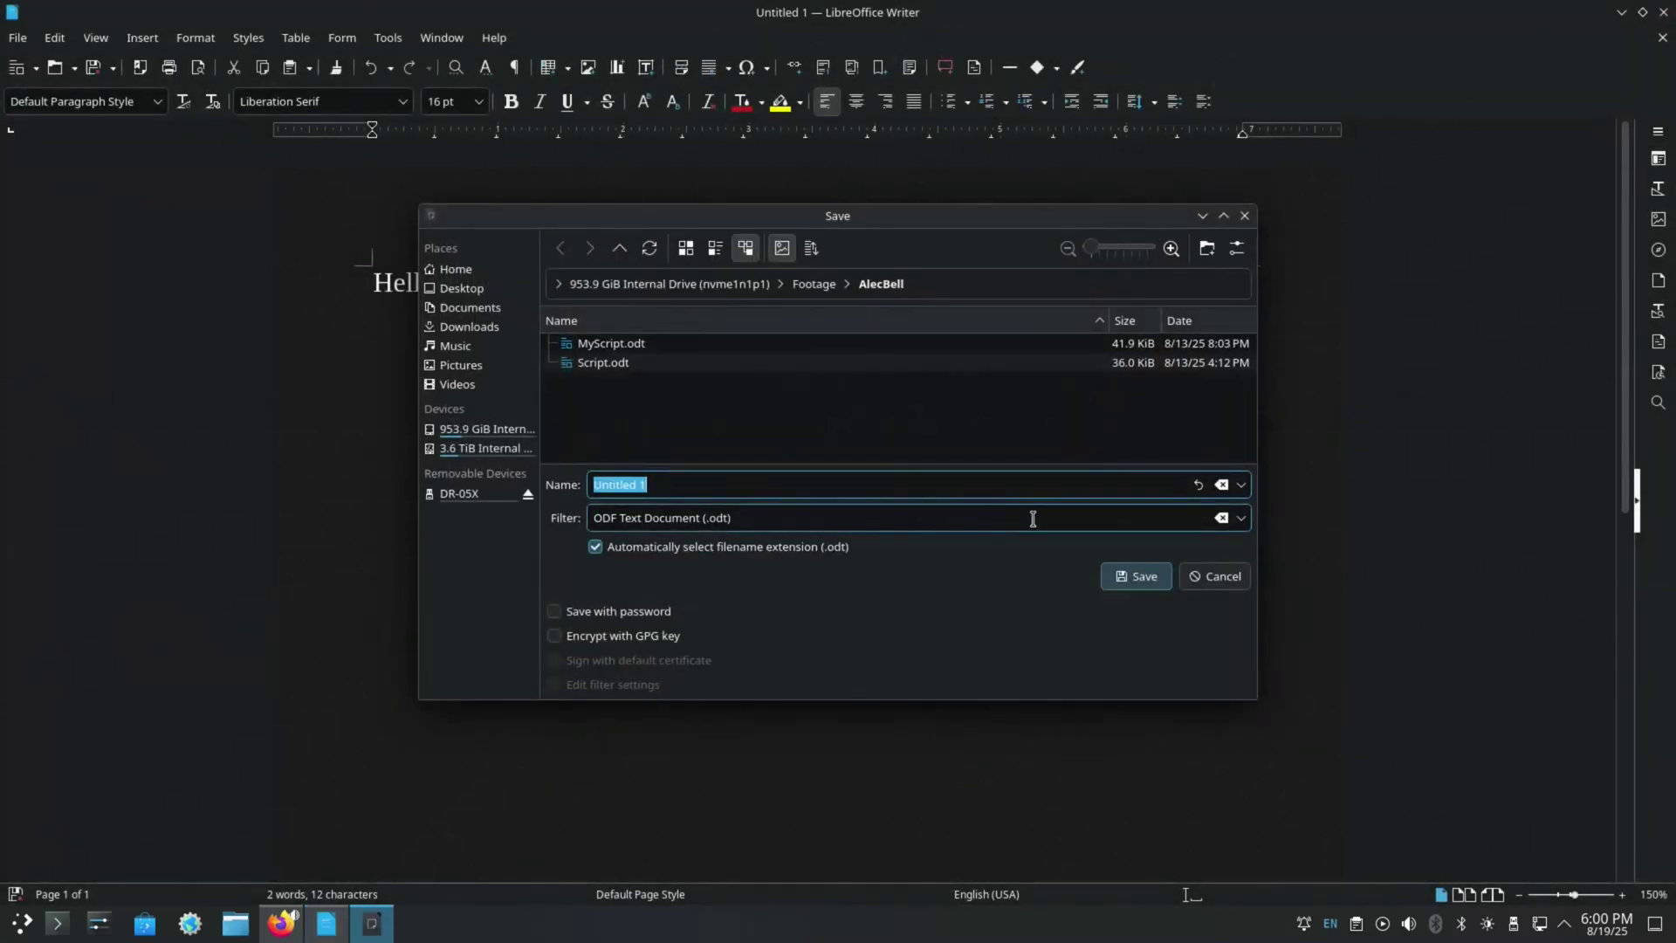
left_click(1241, 518)
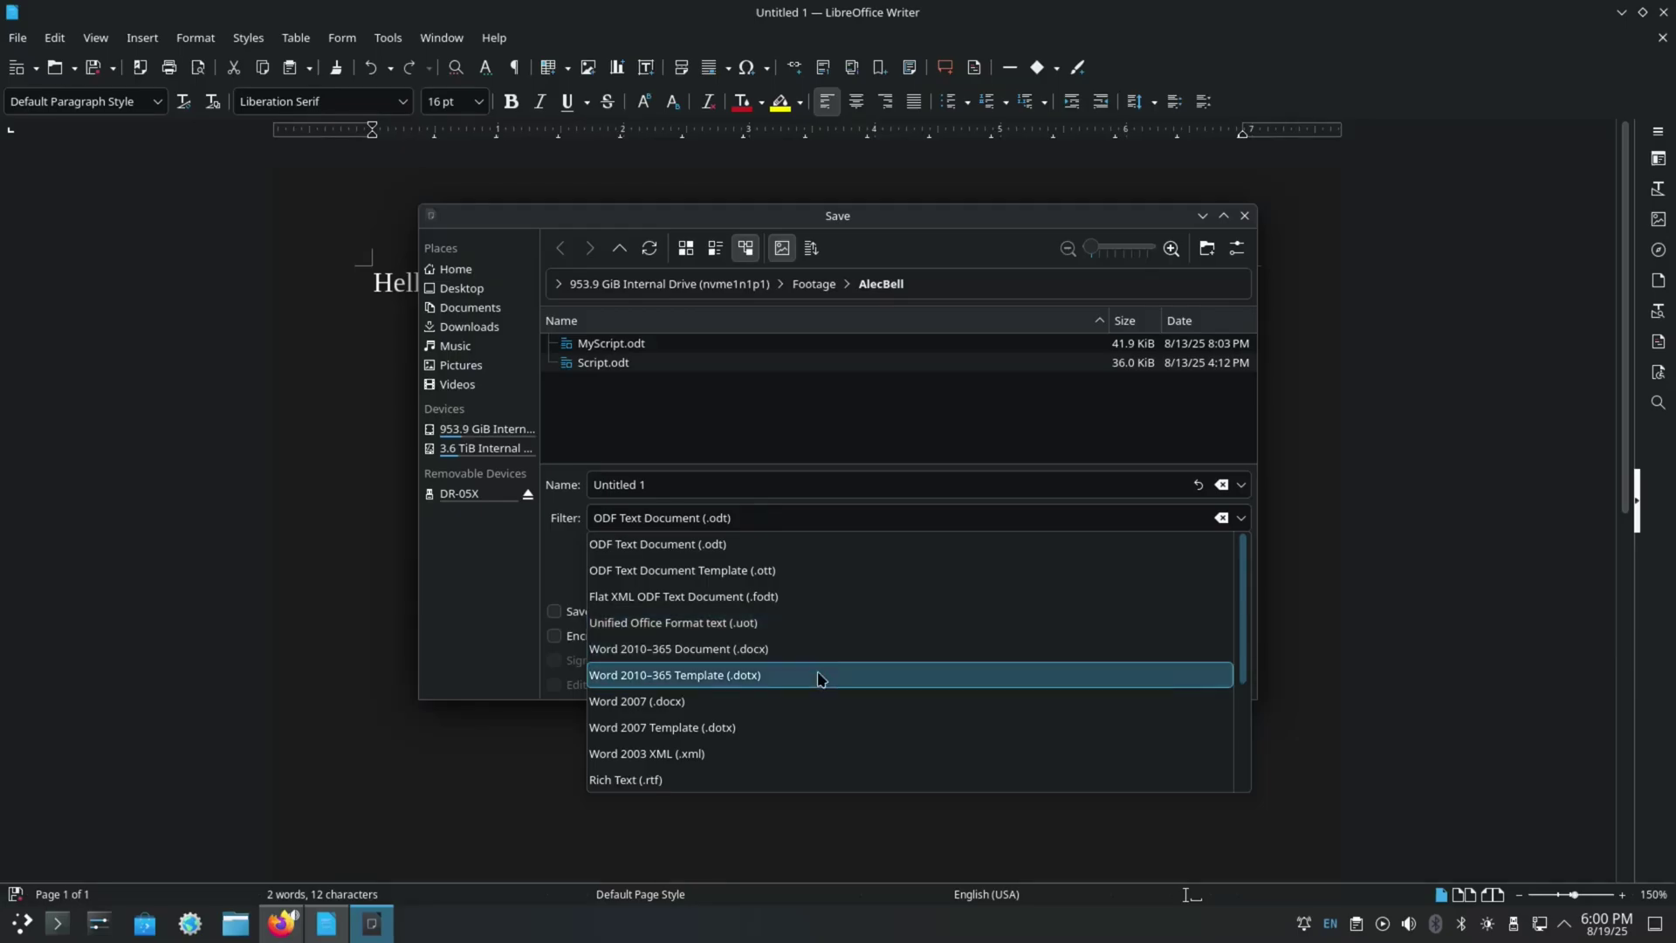
scroll(818, 678, "down", 1)
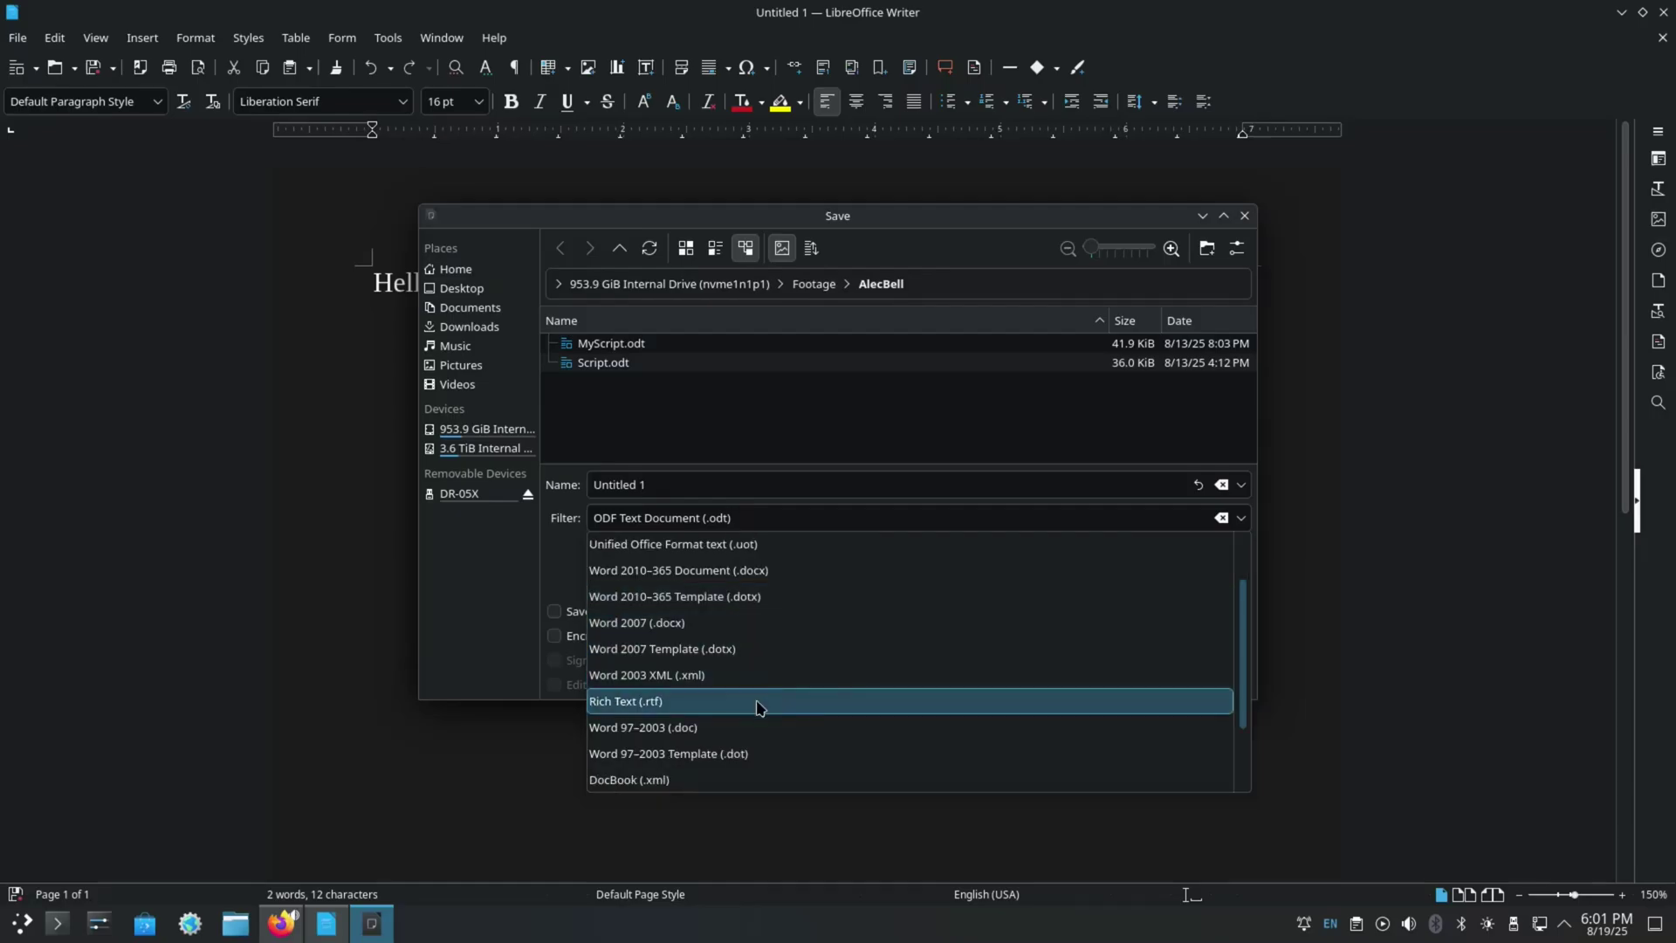
scroll(758, 707, "down", 2)
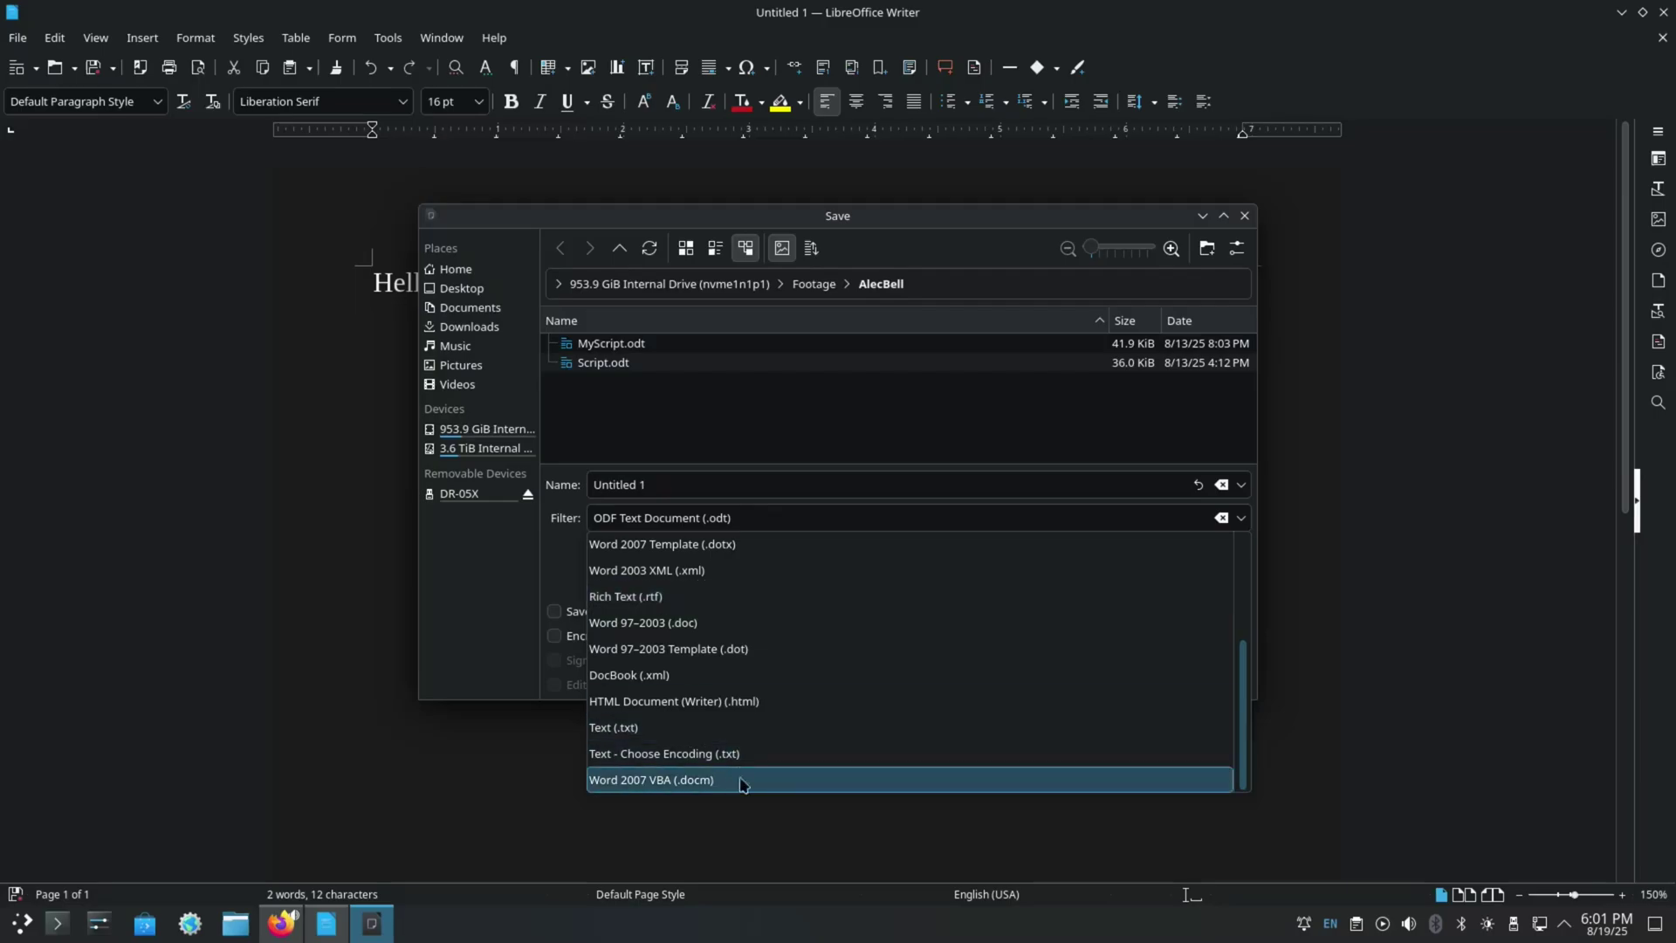
left_click(468, 636)
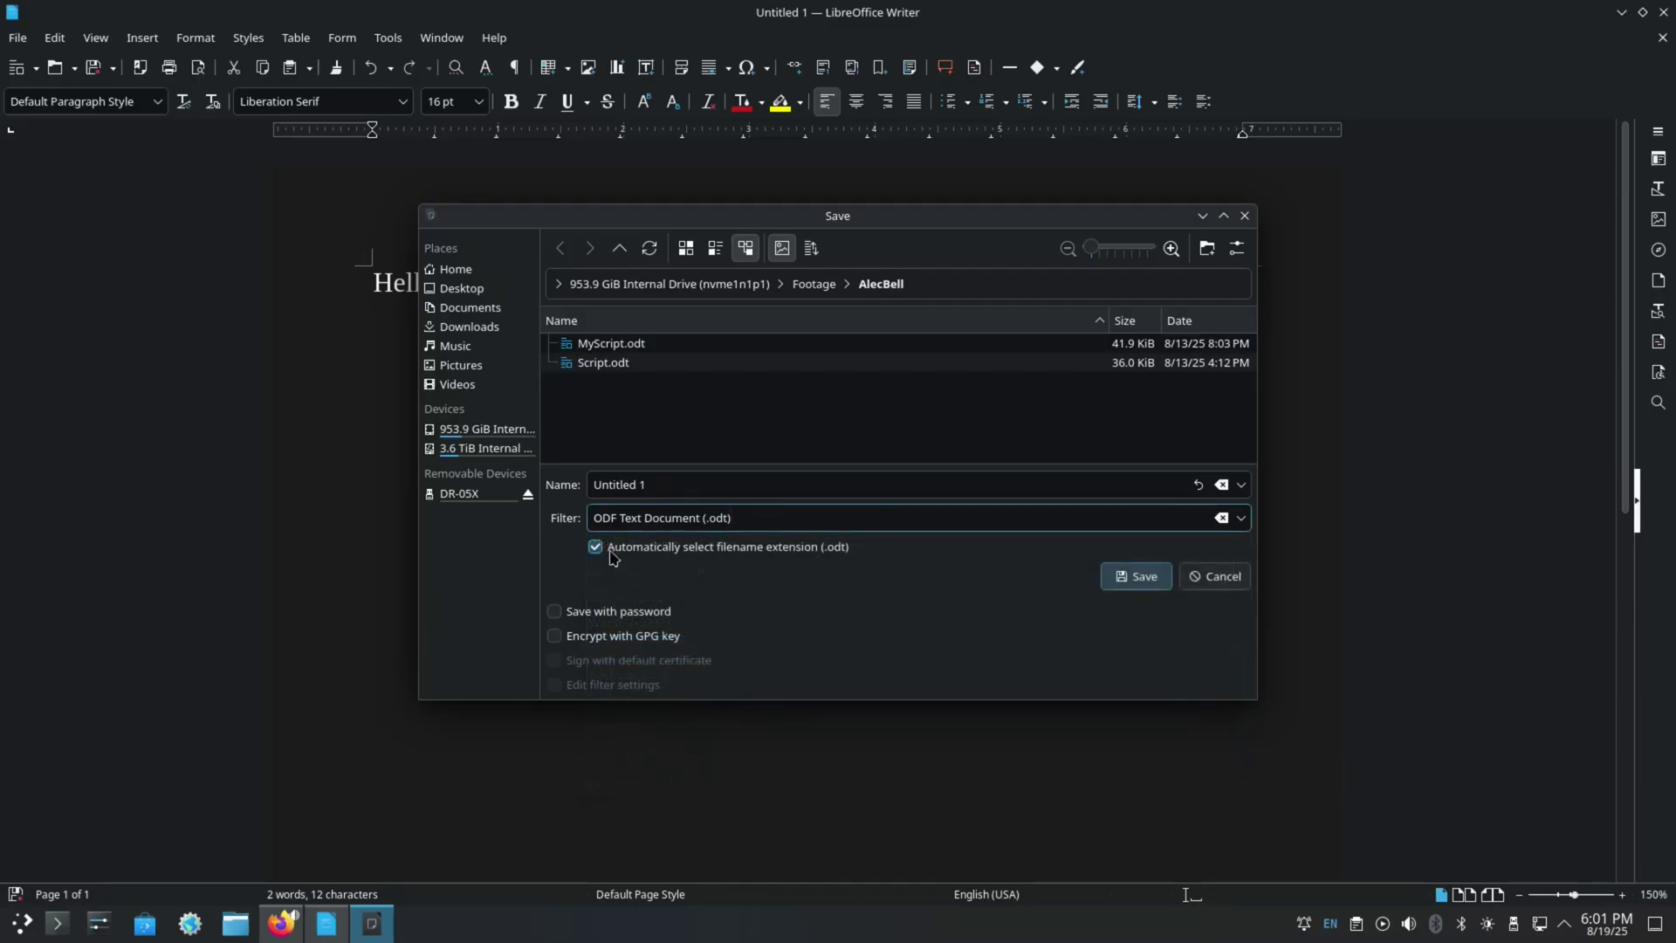
left_click(1218, 576)
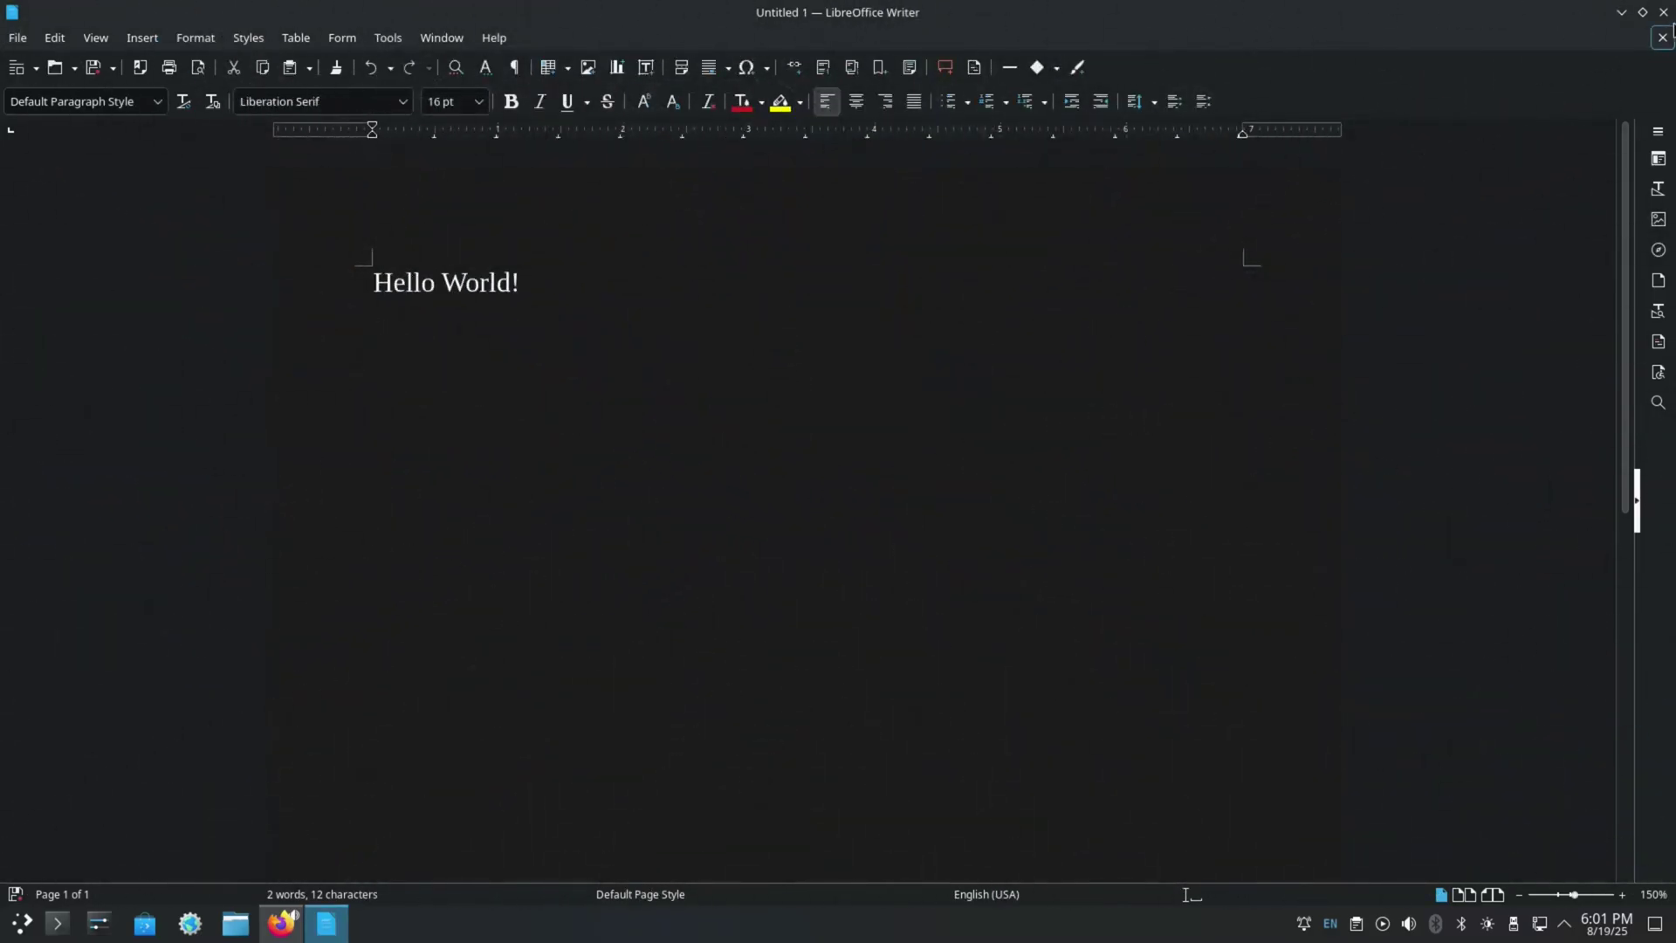
- Close LibreOffice Writer, discarding the unsaved Hello World! document
left_click(1662, 37)
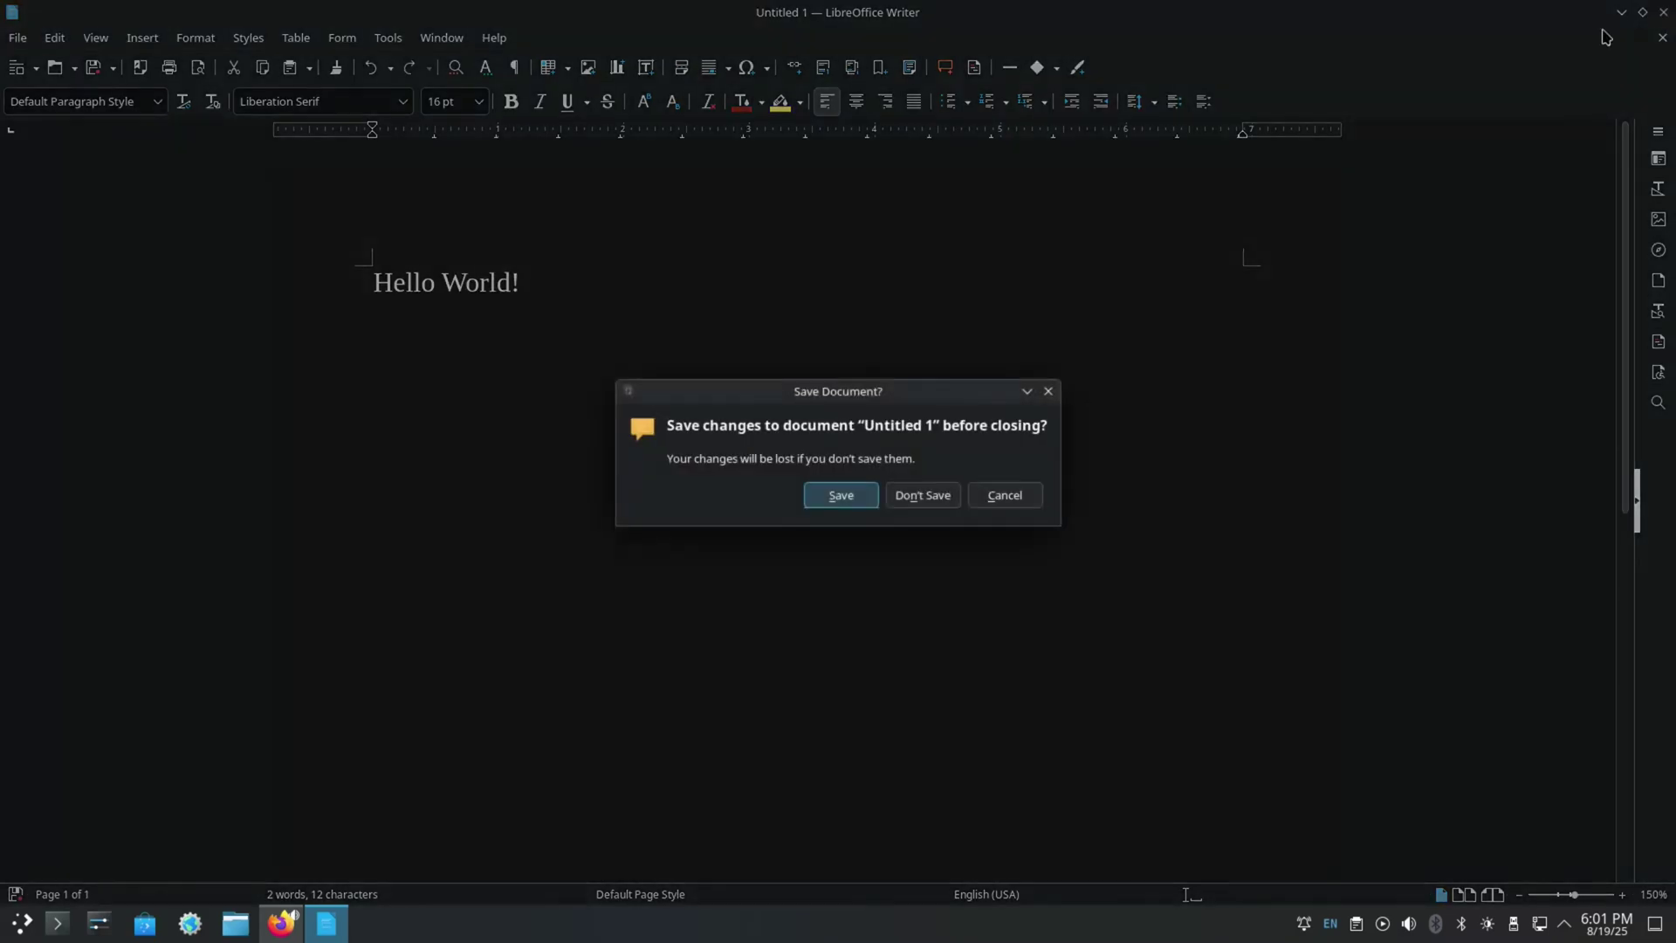
left_click(922, 509)
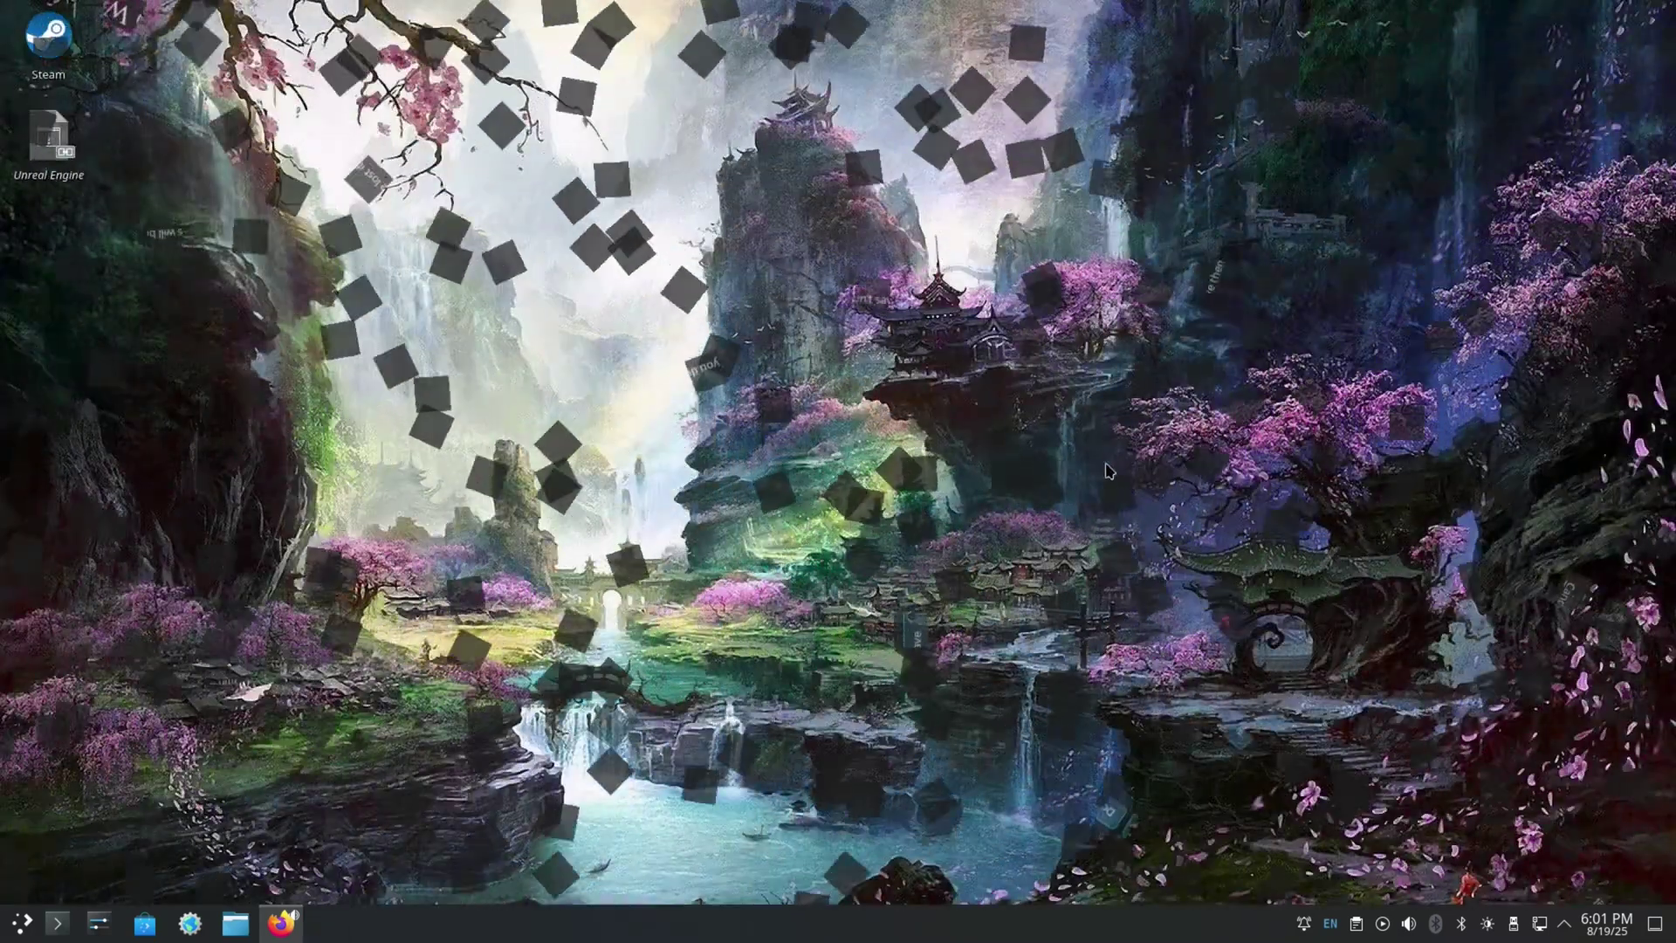